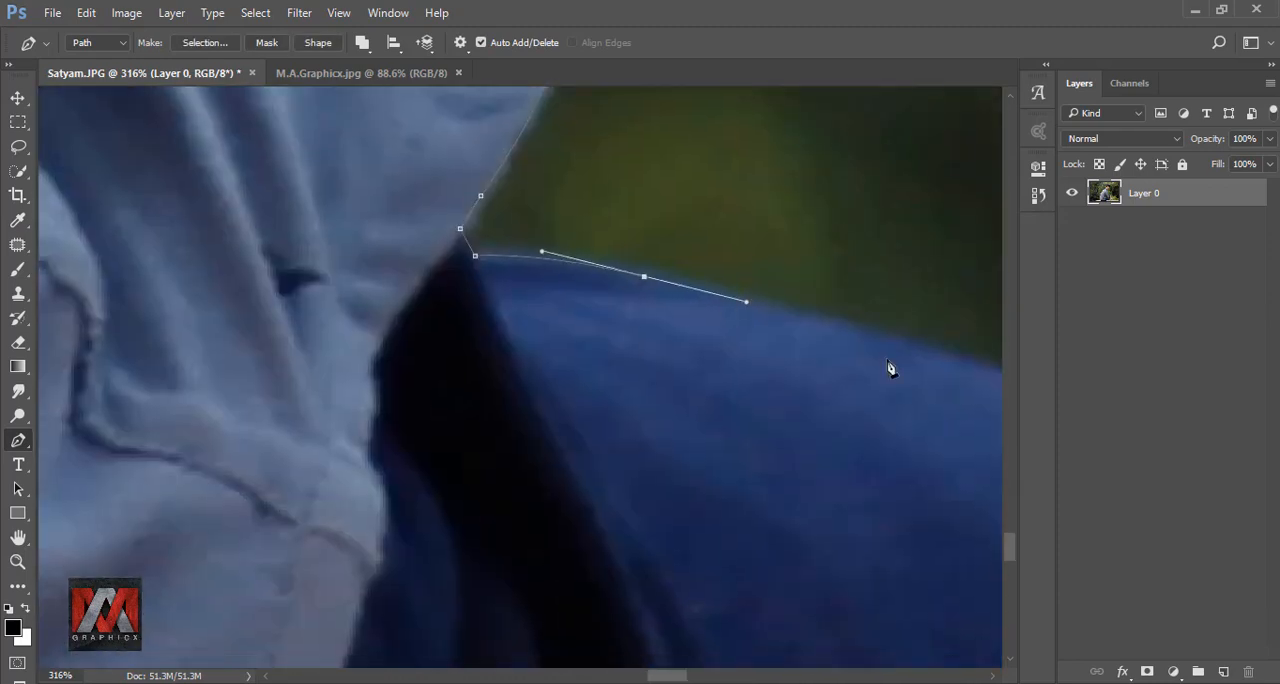
- Trace the gap between the man's arm and torso with the Pen tool, following the sleeve edge back to the path's start
left_click(654, 523)
left_click_drag(551, 414, 548, 400)
left_click_drag(612, 474, 607, 460)
left_click_drag(613, 541, 609, 534)
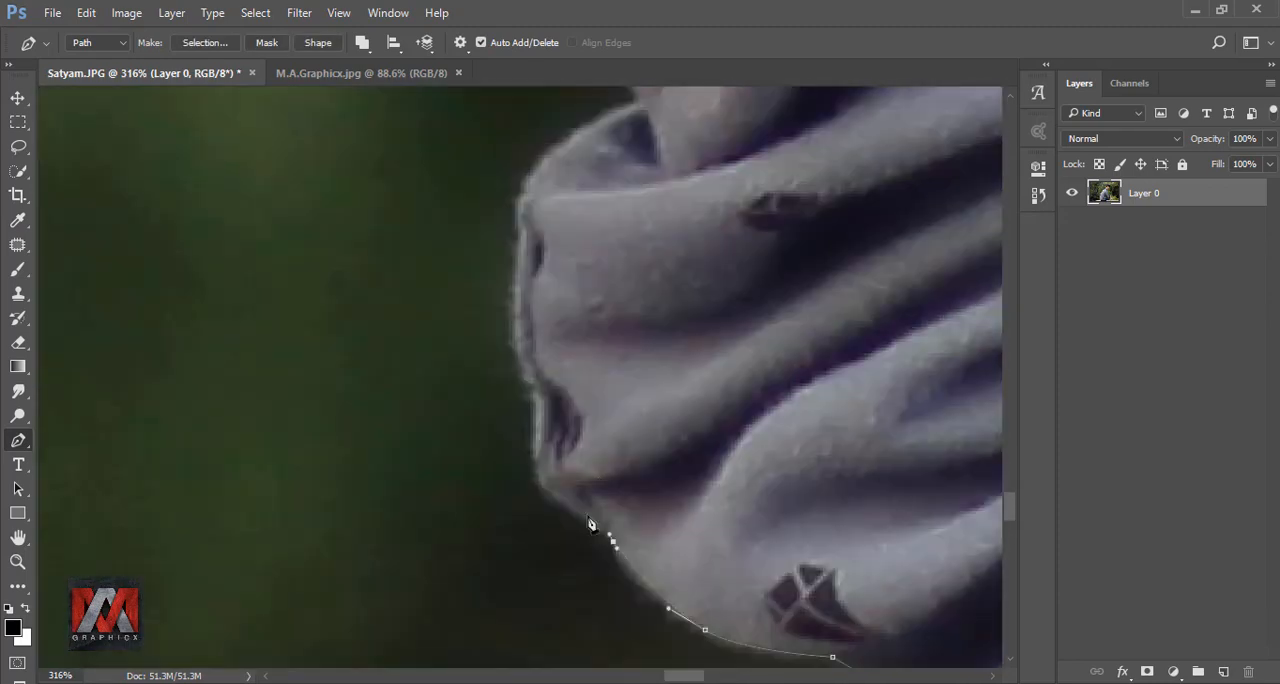
left_click_drag(543, 487, 538, 470)
left_click_drag(511, 487, 509, 474)
left_click(771, 480)
left_click_drag(749, 454, 879, 614)
left_click(810, 607)
left_click_drag(626, 553, 608, 544)
left_click_drag(543, 453, 522, 397)
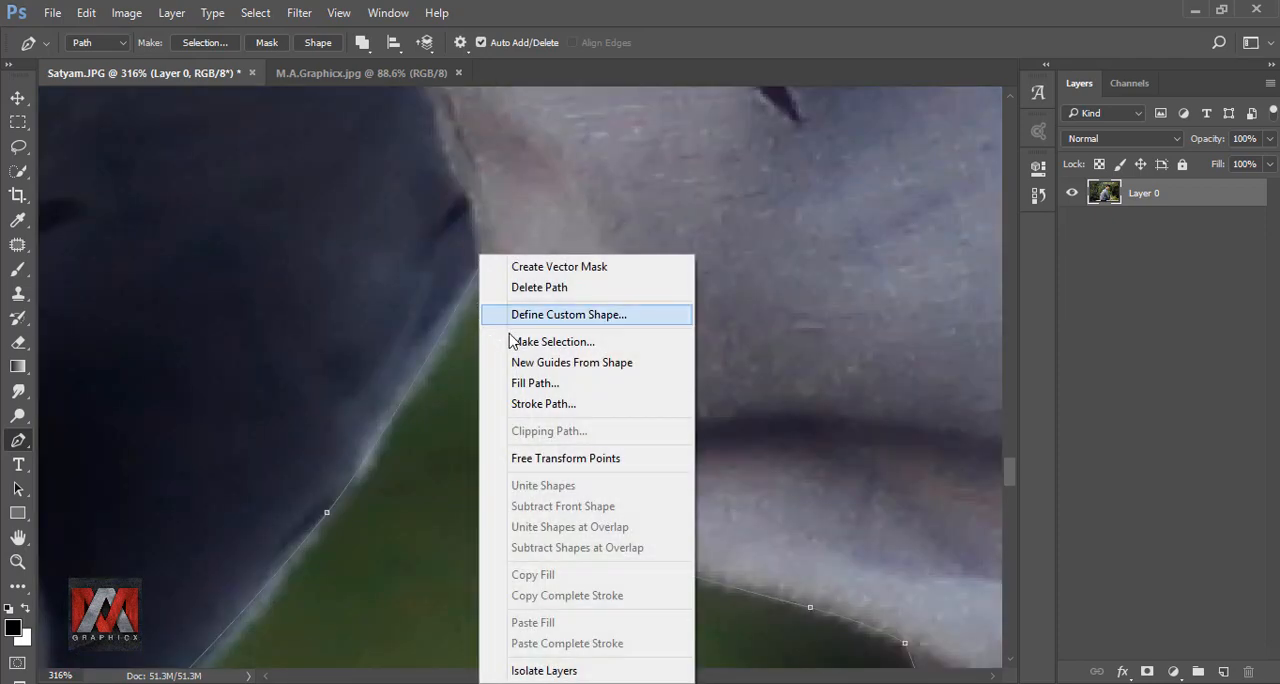
- Subtract the traced path from the selection with 0 px feather and mask Layer 0 to the remaining selection
left_click(511, 342)
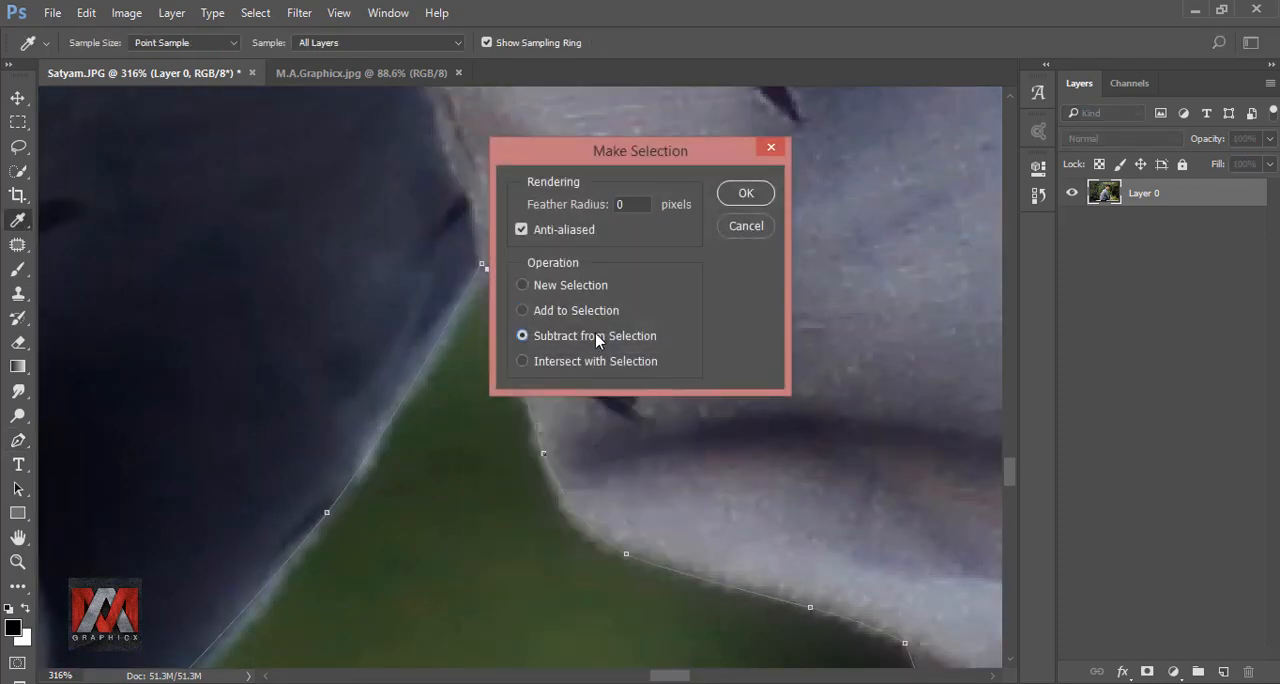
left_click(746, 193)
scroll(467, 300, "down", 10)
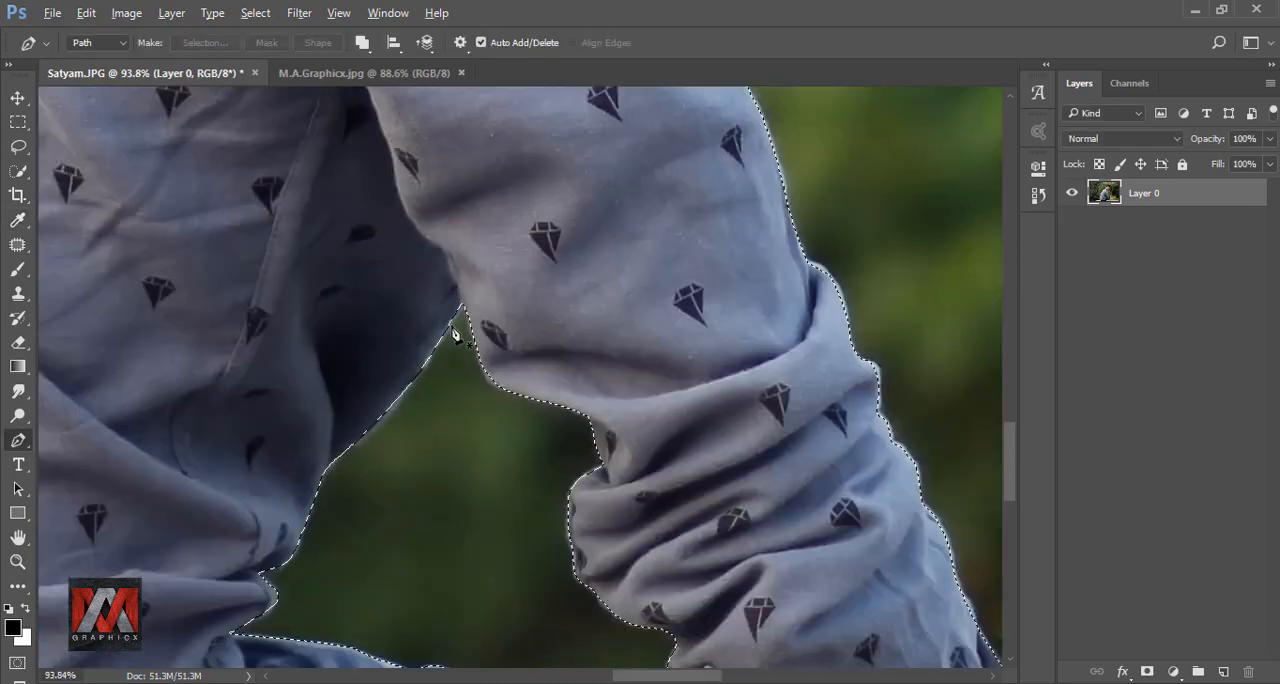
key("ctrl+minus")
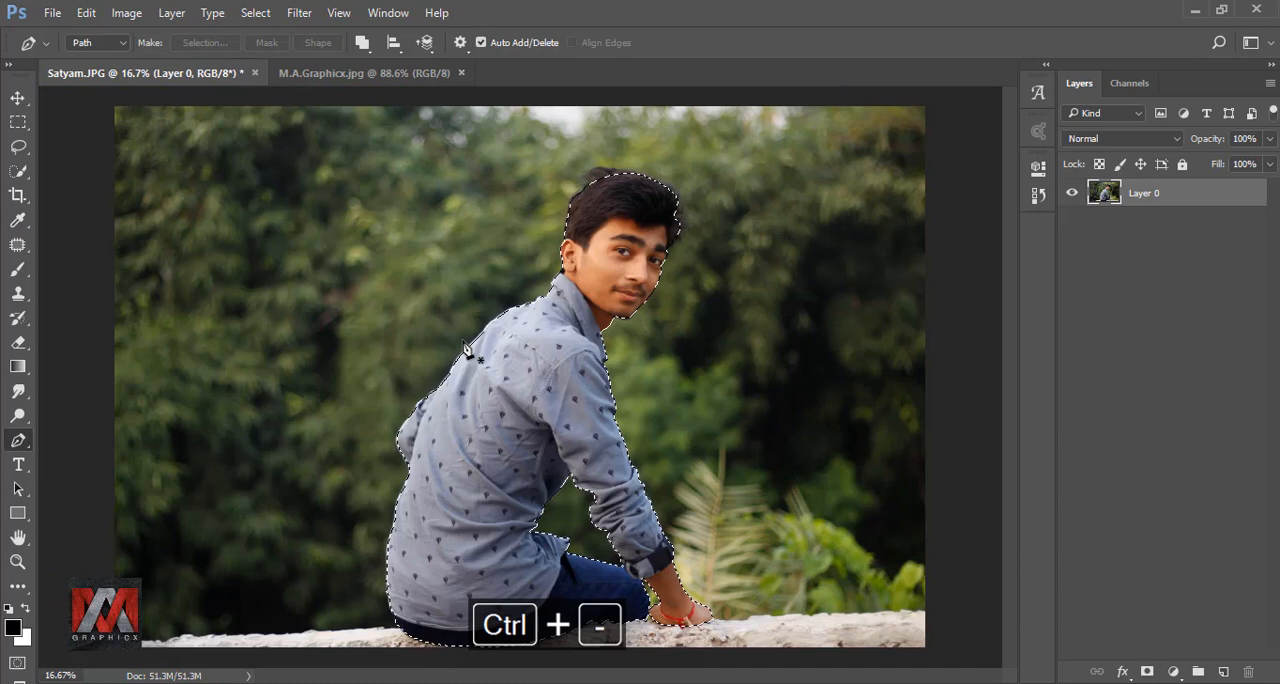
key("ctrl+0")
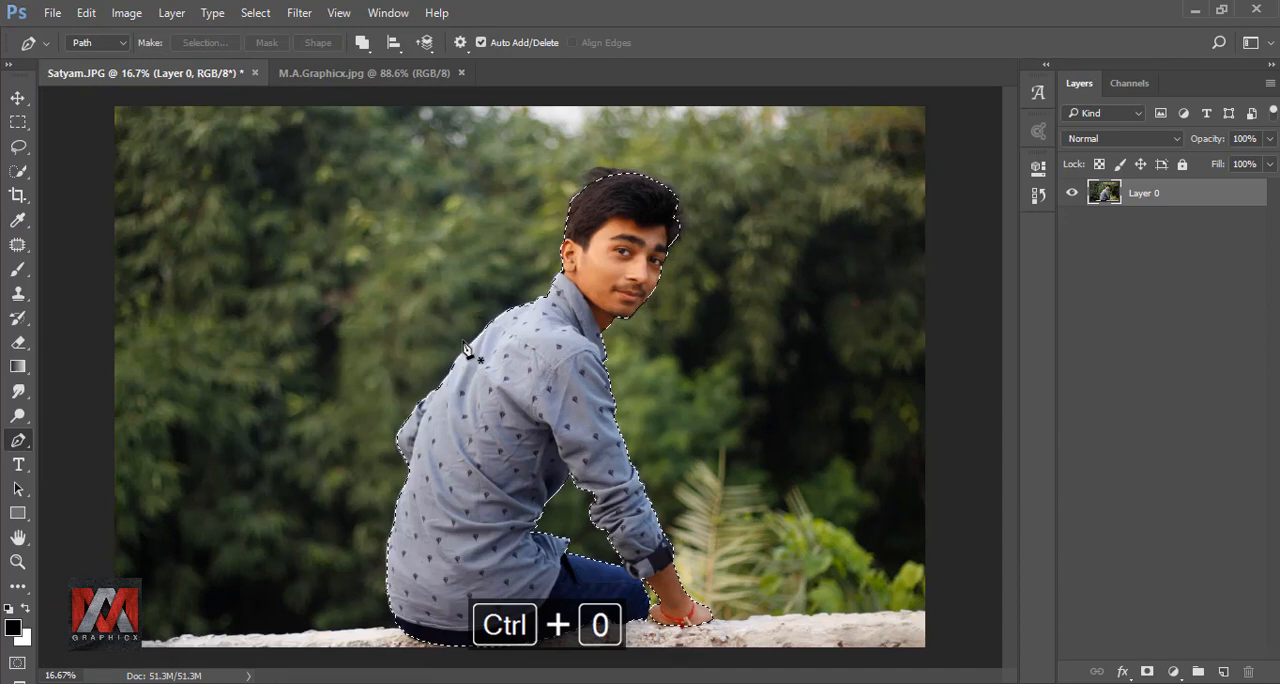
left_click(1146, 673)
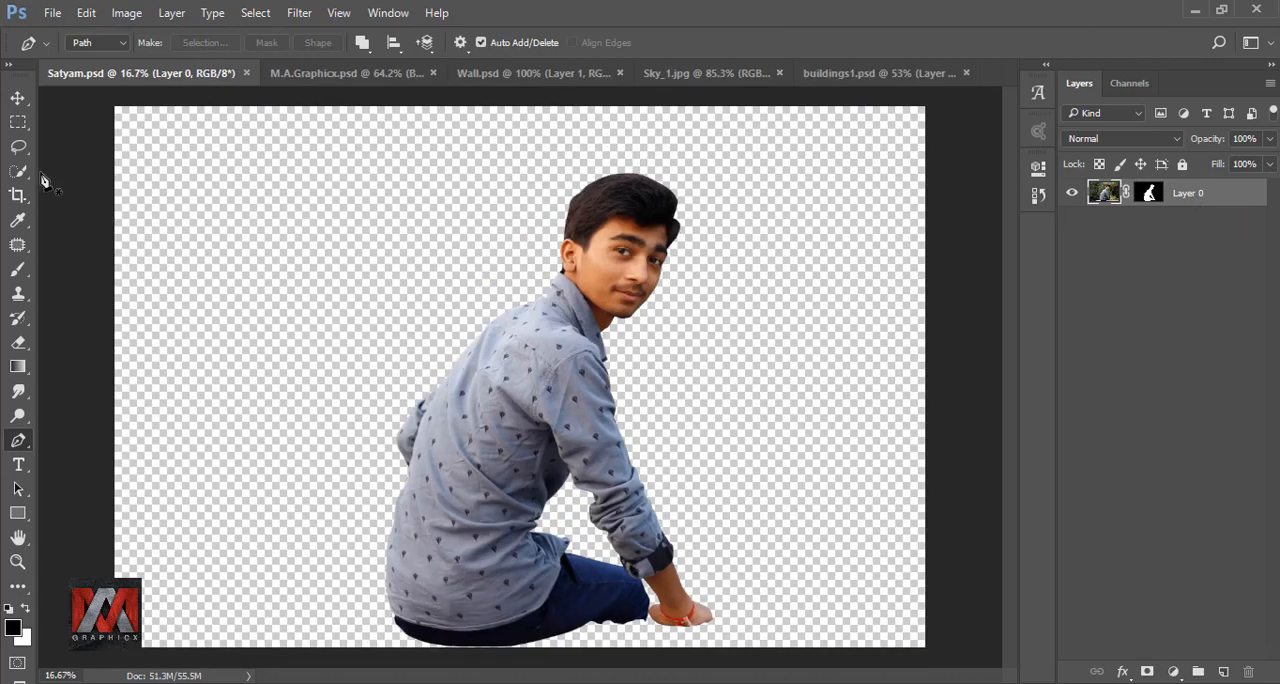
- Crop the canvas to a tall portrait format, trimming both sides and adding empty space above the man
left_click(18, 195)
scroll(270, 270, "down", 2)
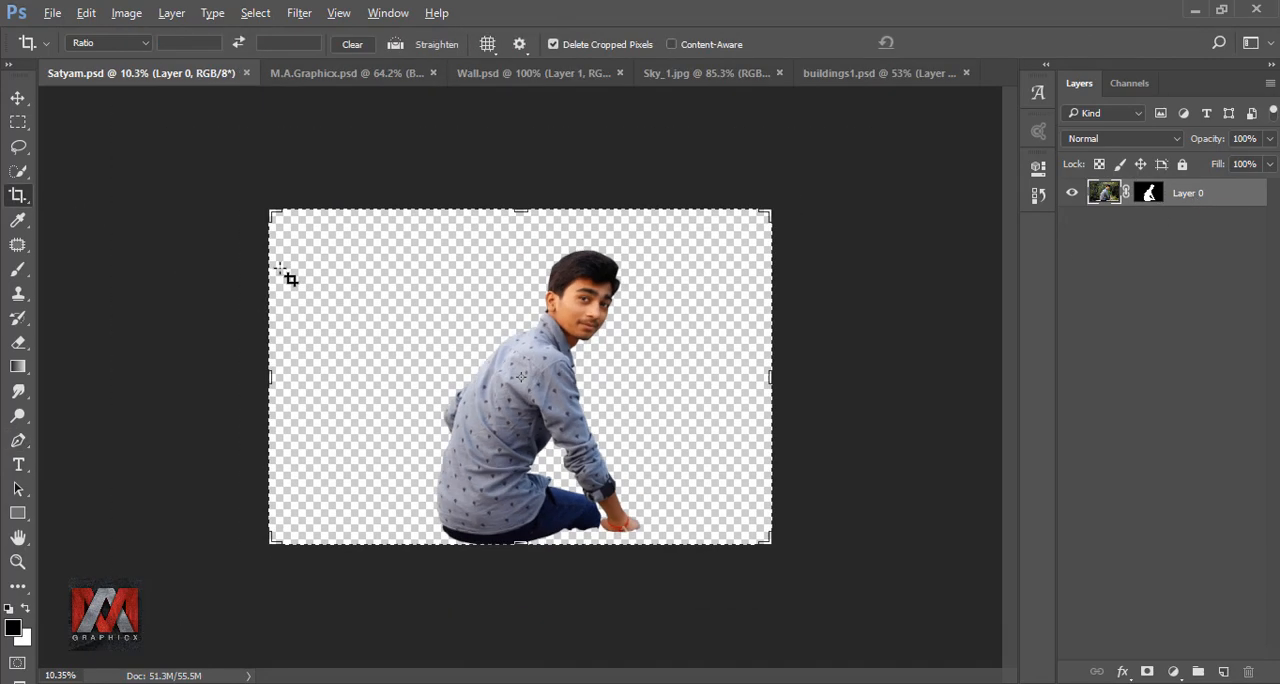
left_click_drag(272, 376, 312, 381)
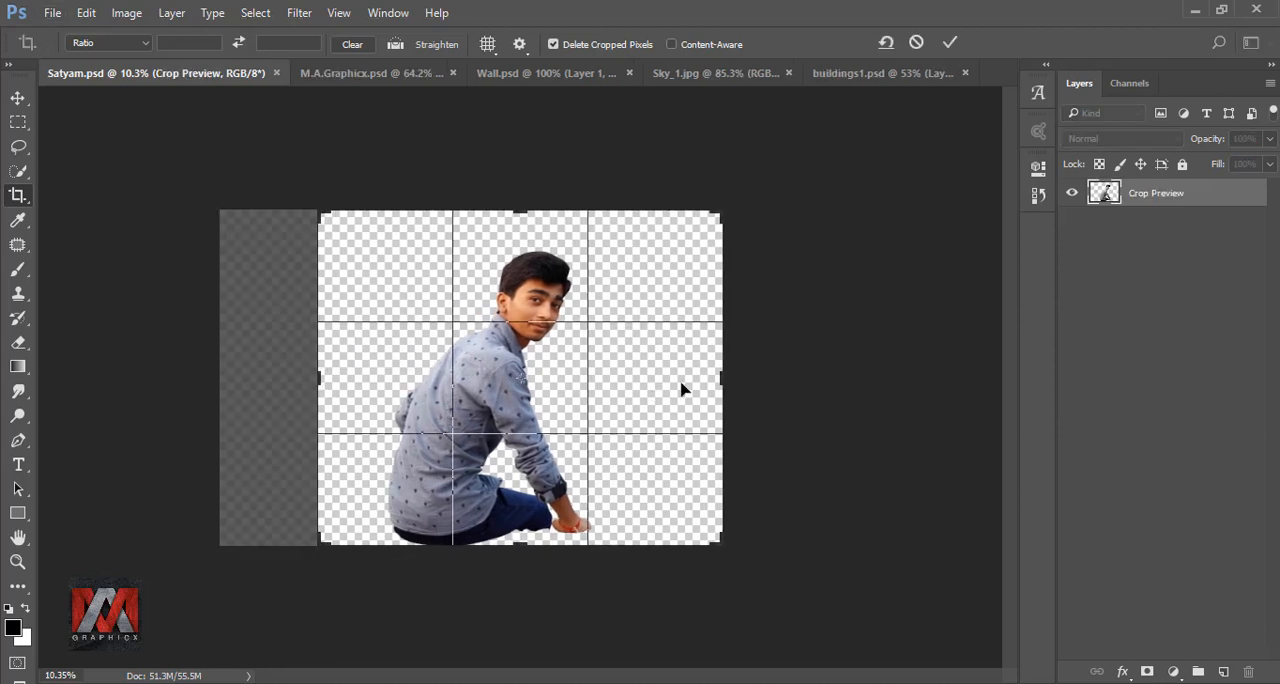
left_click_drag(719, 377, 680, 377)
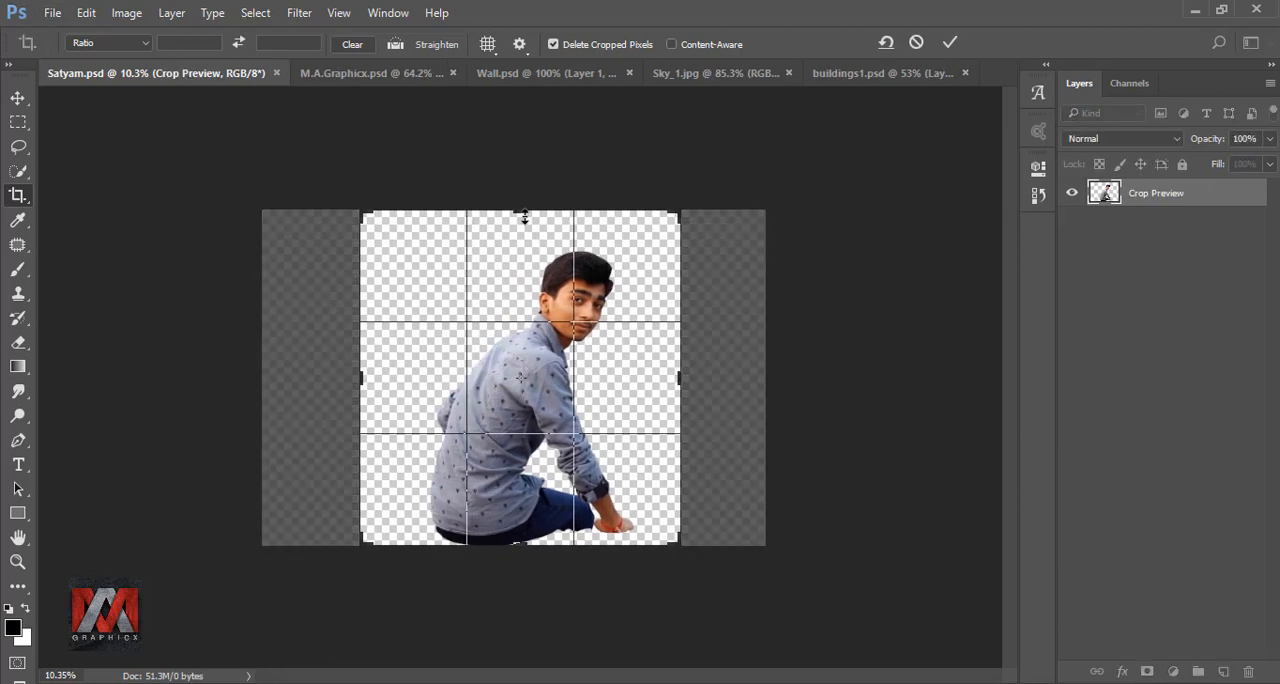
left_click_drag(524, 216, 511, 122)
left_click(947, 42)
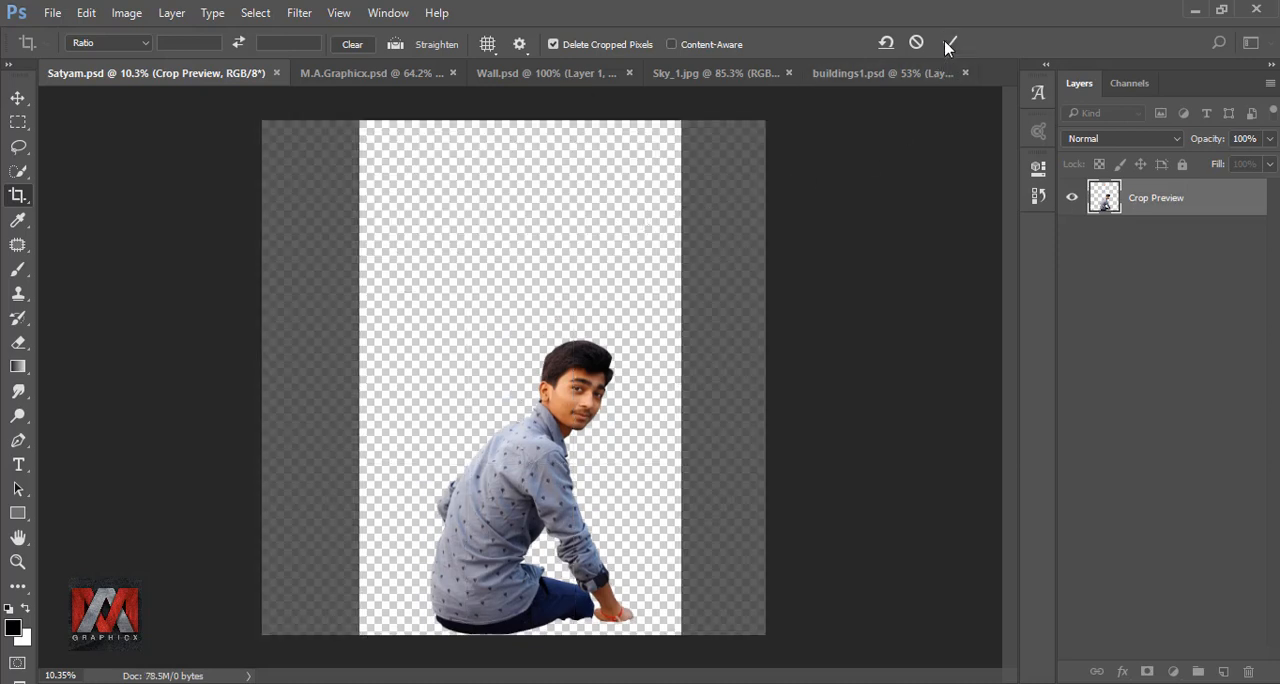
key("ctrl+0")
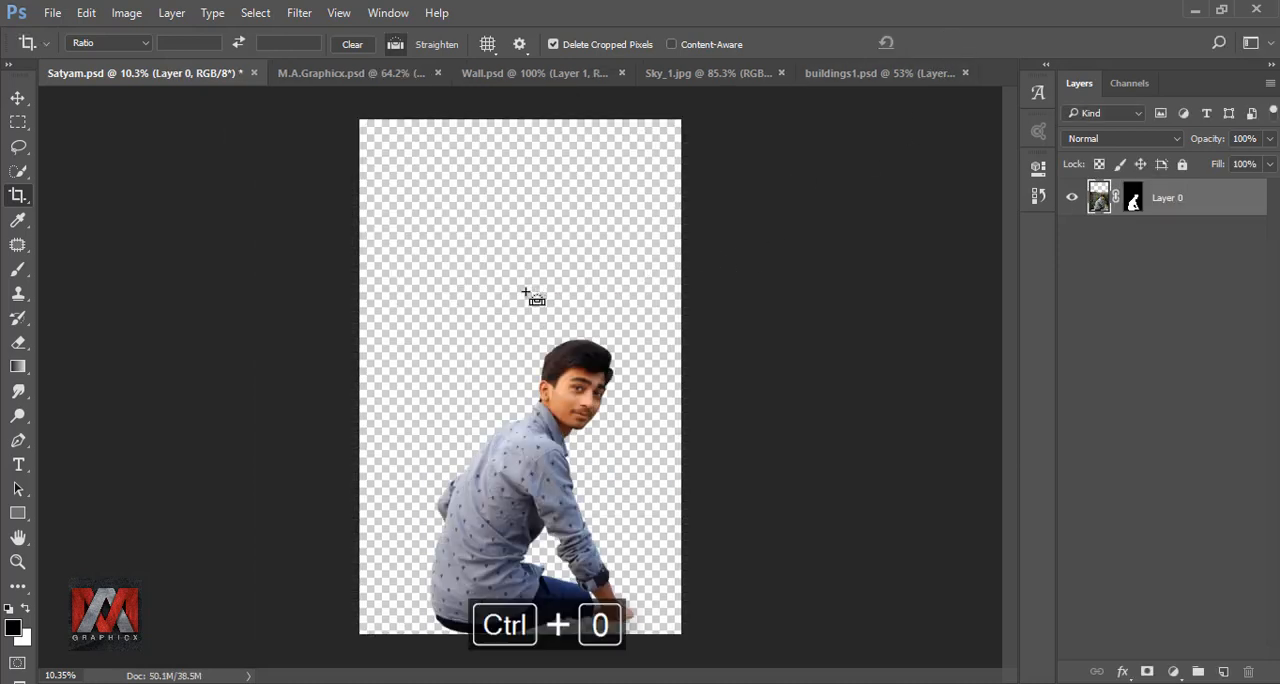
- Bring the wall from Wall.psd into Satyam.psd and scale it to span the full canvas width
left_click(22, 99)
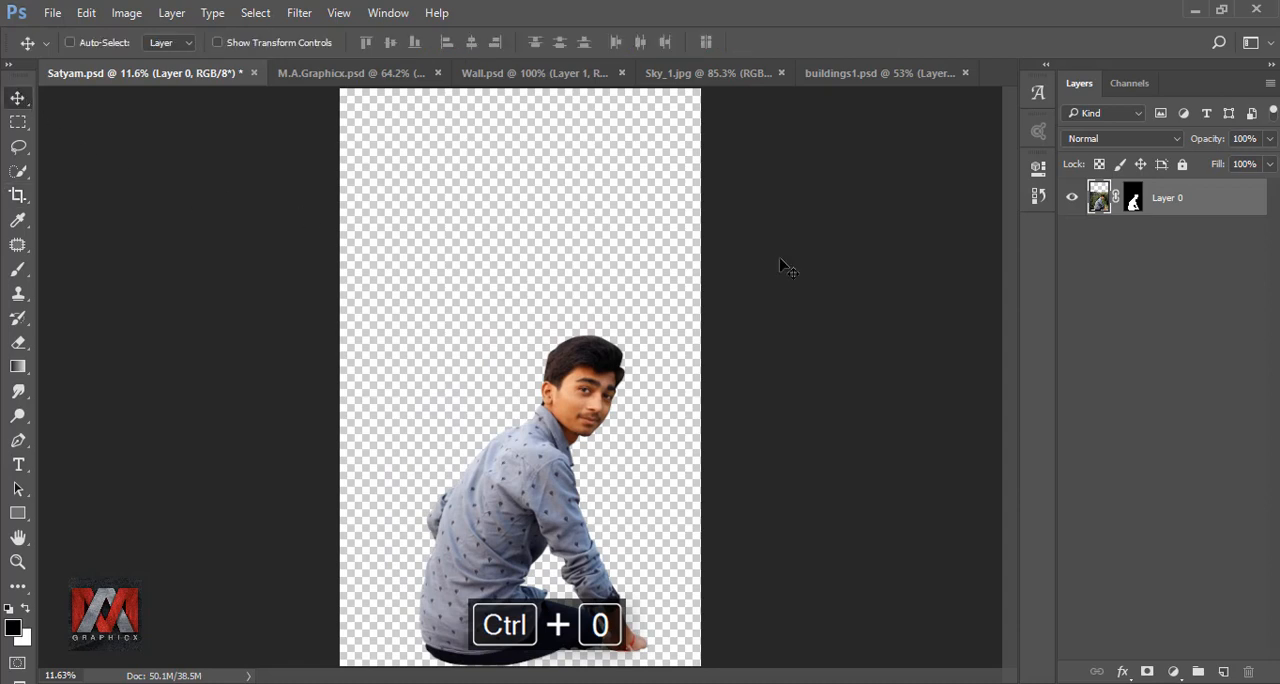
left_click(562, 75)
left_click_drag(577, 385, 455, 555)
key("ctrl+t")
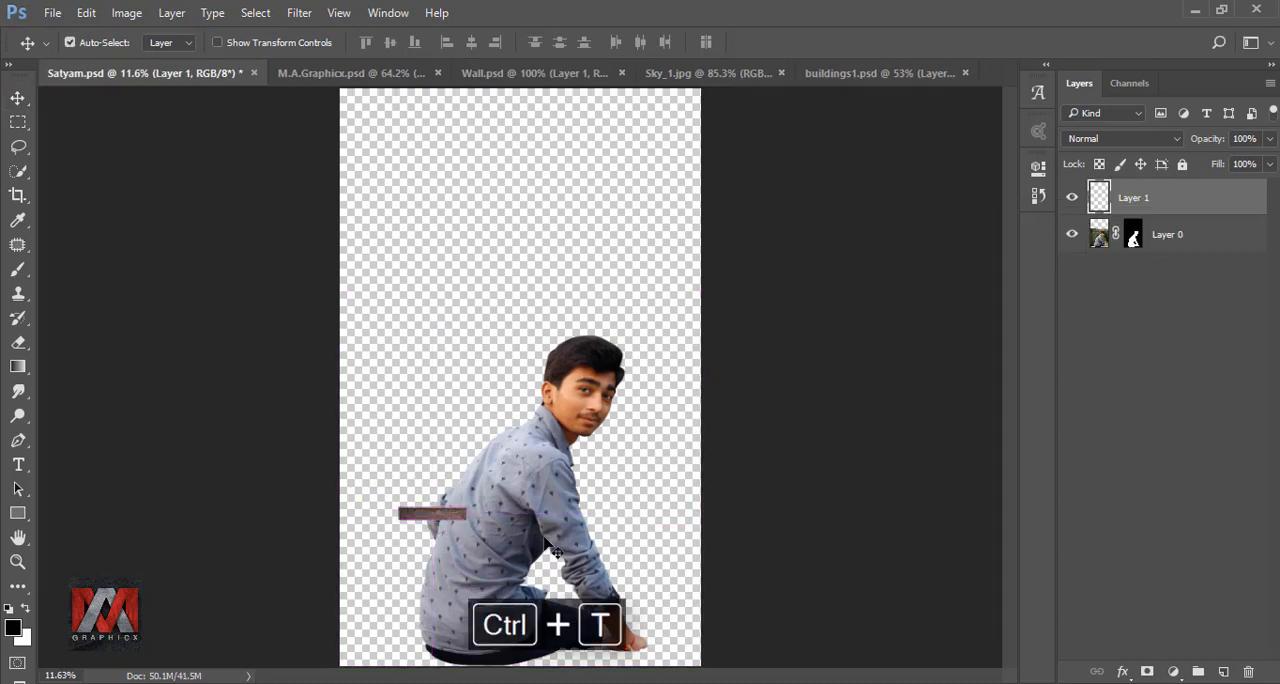
left_click_drag(466, 508, 720, 435)
left_click_drag(660, 490, 706, 487)
left_click(829, 44)
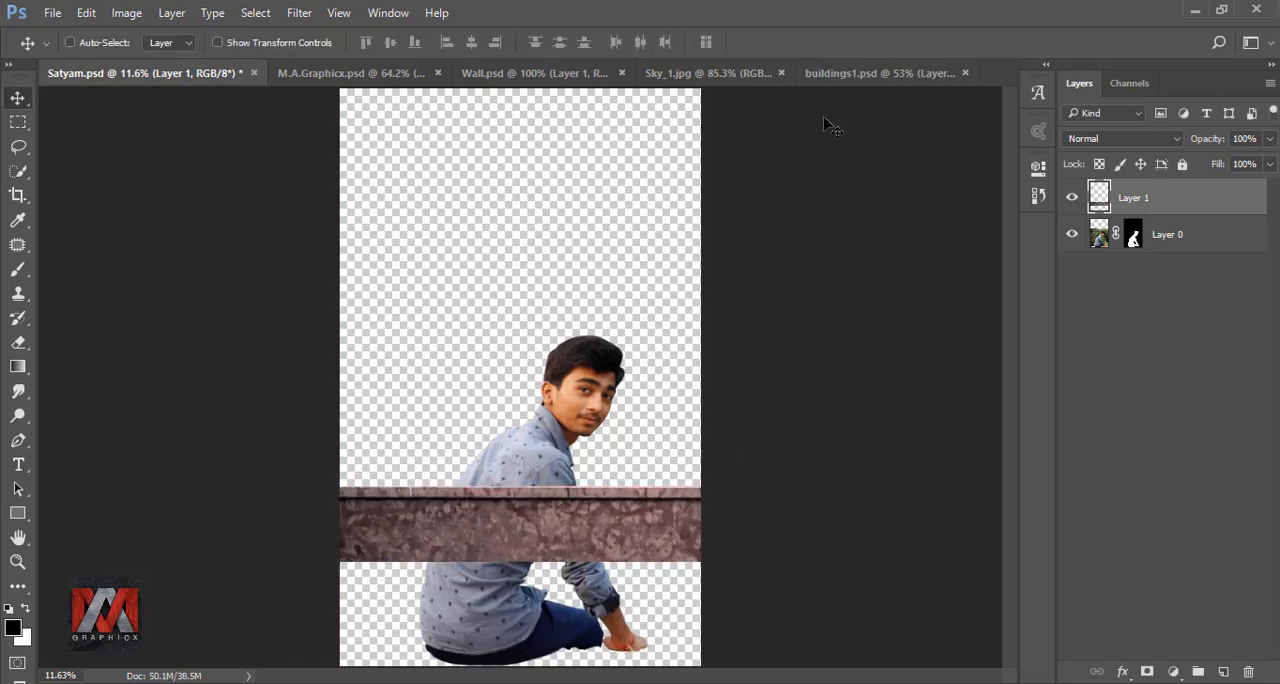
- Hide Layer 0 and duplicate the wall layer
left_click(1071, 236)
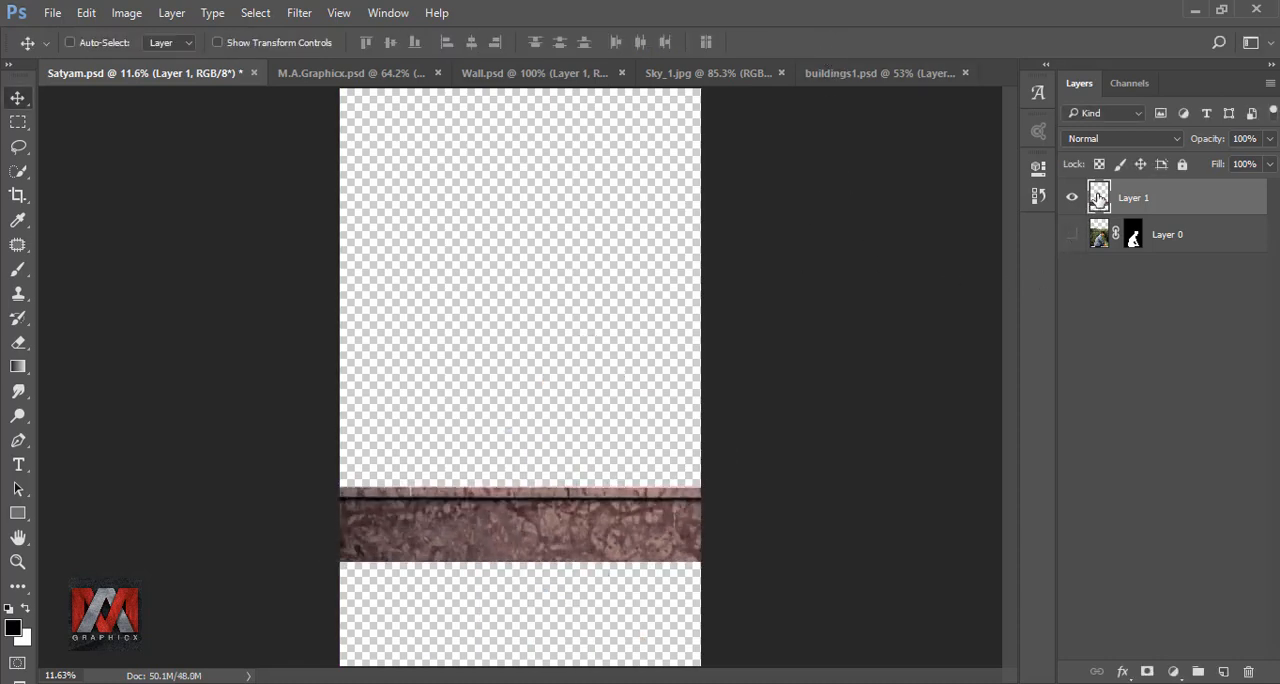
key("ctrl+j")
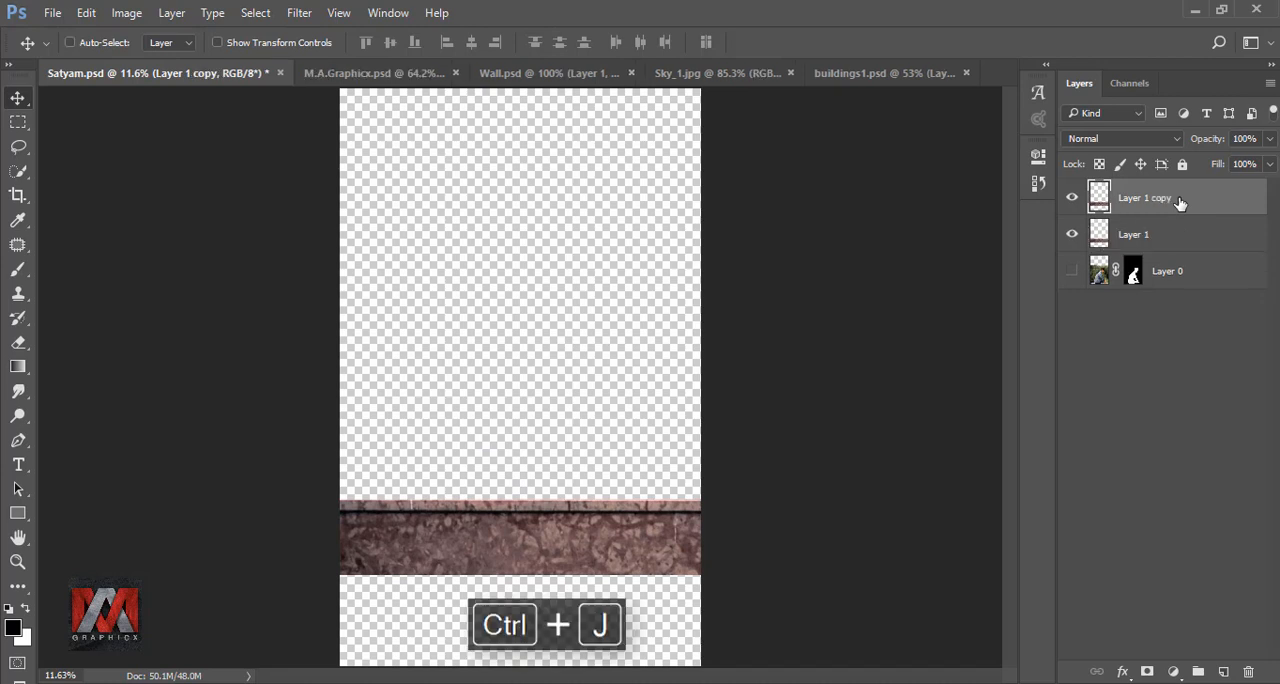
- Flip the original wall layer, Layer 1, vertically and place it directly below the copied wall strip
left_click(1100, 235)
left_click_drag(672, 497, 662, 458)
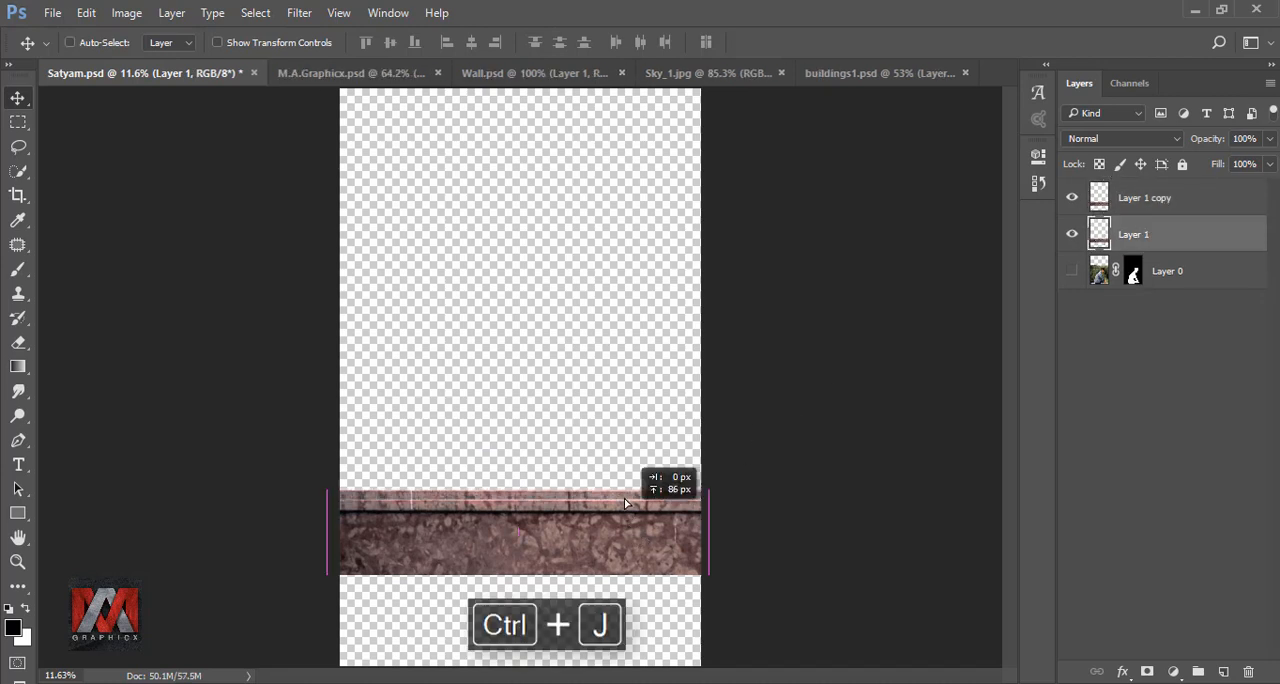
key("ctrl+t")
right_click(638, 492)
left_click(678, 391)
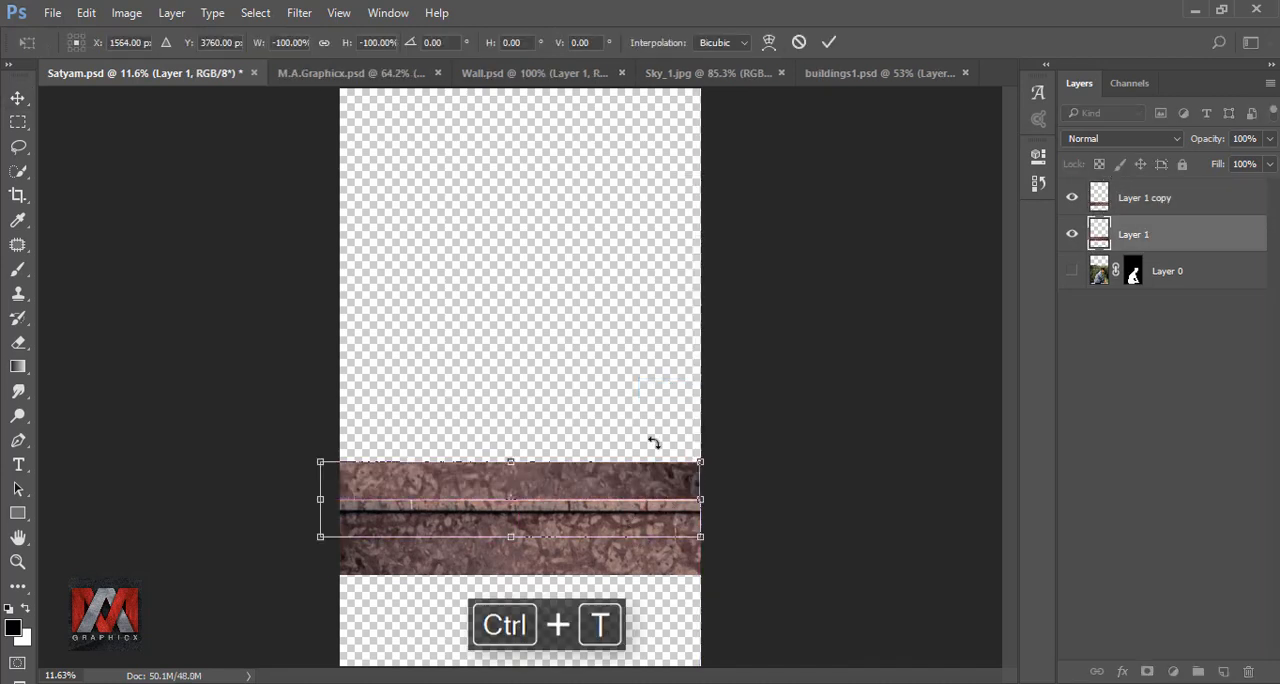
right_click(623, 484)
left_click(662, 452)
left_click_drag(628, 478, 628, 587)
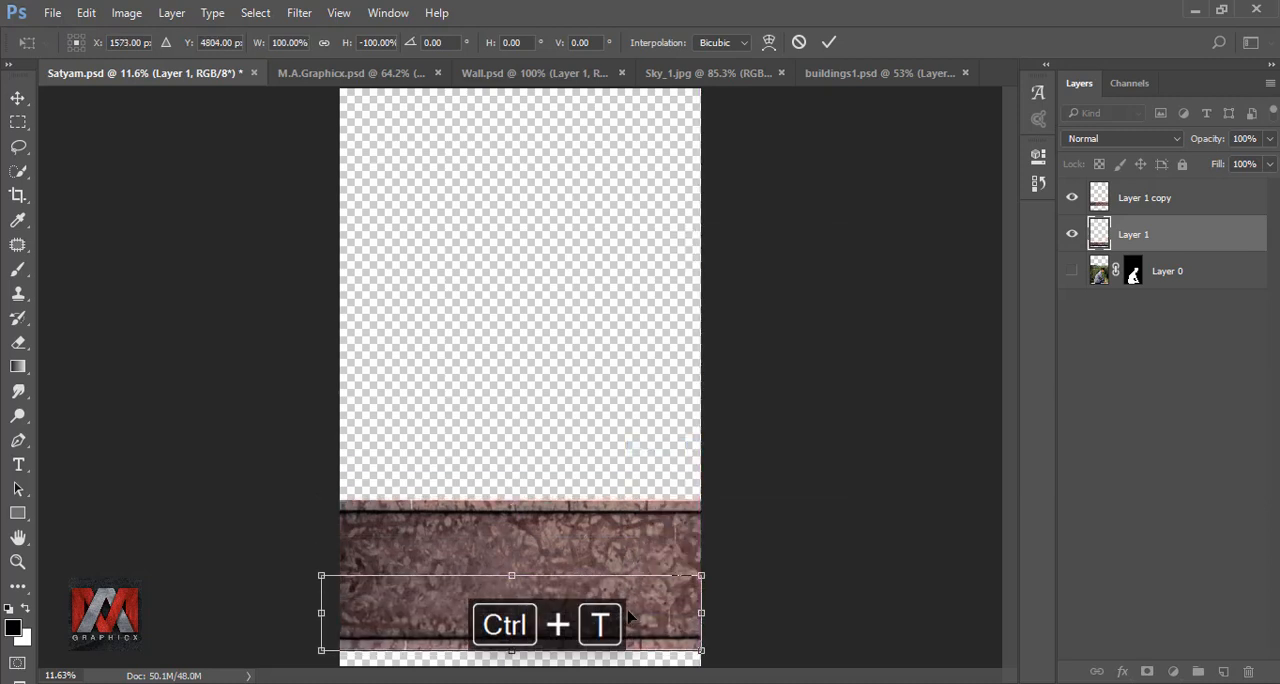
- Enlarge the flipped wall piece and align it under the upper strip so it fills the bottom of the canvas
left_click_drag(705, 651, 745, 659)
scroll(574, 526, "down", 4)
left_click_drag(588, 588, 521, 592)
scroll(583, 622, "up", 8)
left_click_drag(838, 660, 893, 659)
left_click_drag(687, 629, 669, 629)
left_click_drag(509, 567, 509, 554)
left_click_drag(580, 608, 568, 608)
left_click_drag(694, 594, 700, 594)
left_click(829, 42)
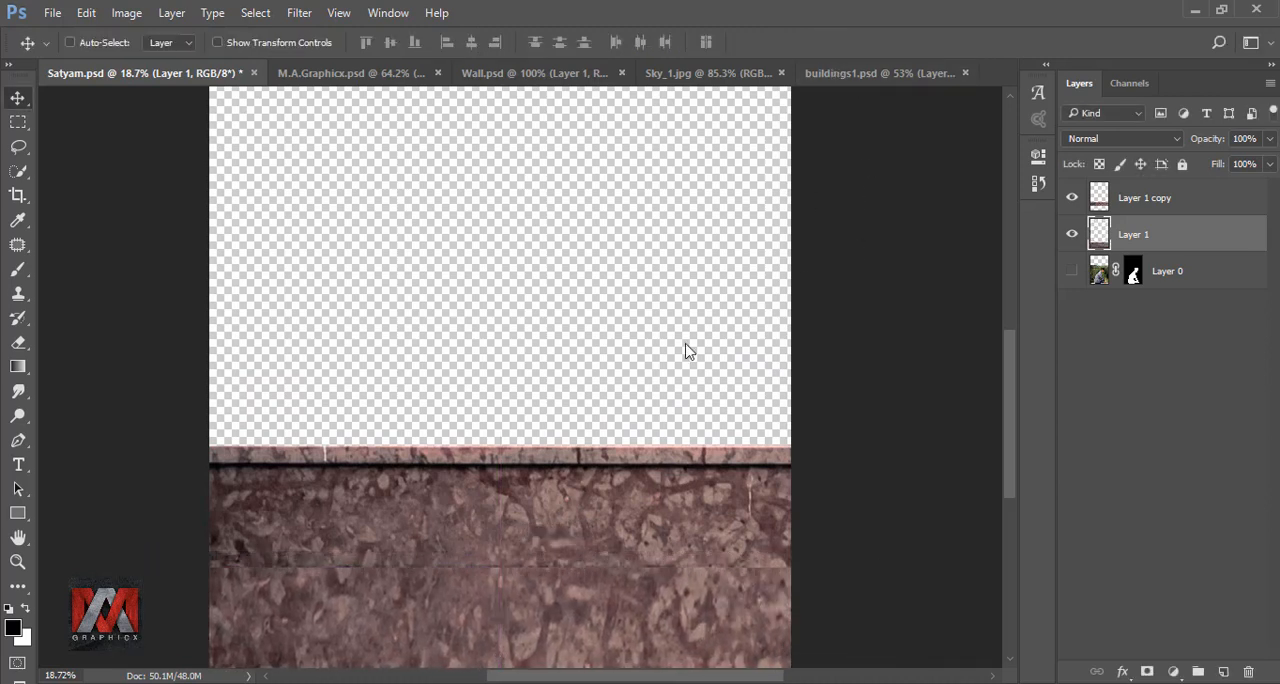
key("ctrl+0")
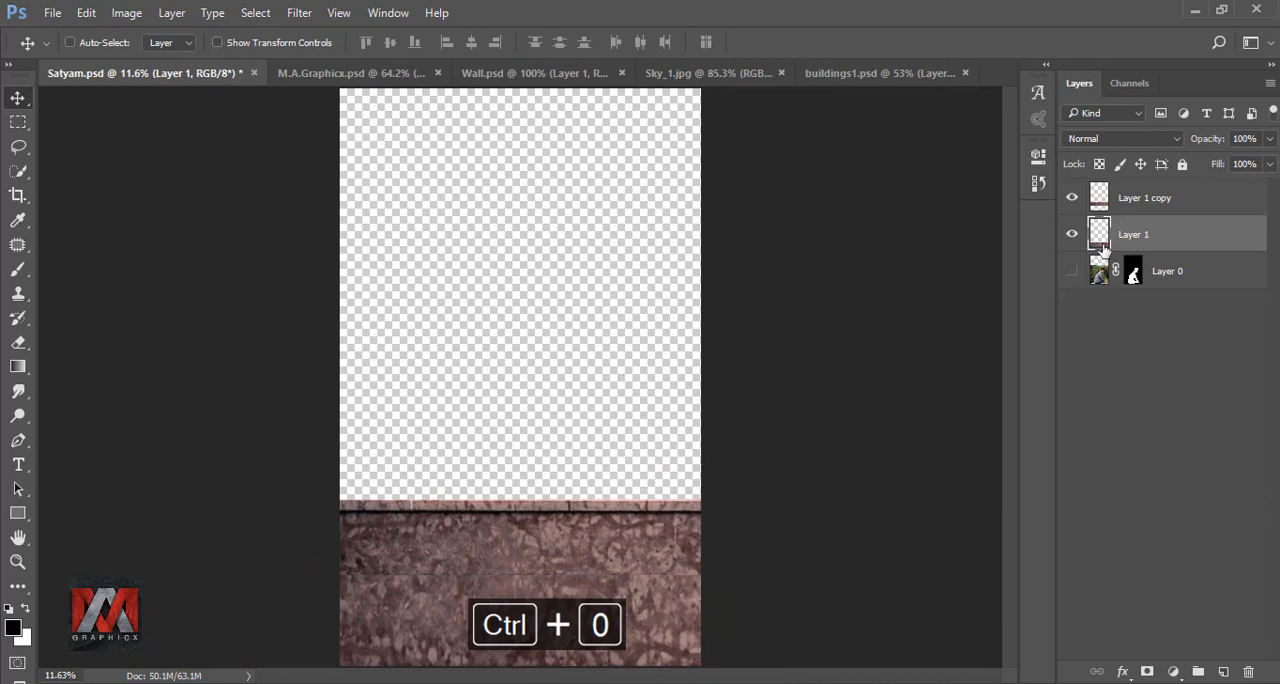
- Blend the horizontal seam by erasing the lower edge of Layer 1 copy with an 80 px Eraser at 74% opacity
left_click(1100, 199)
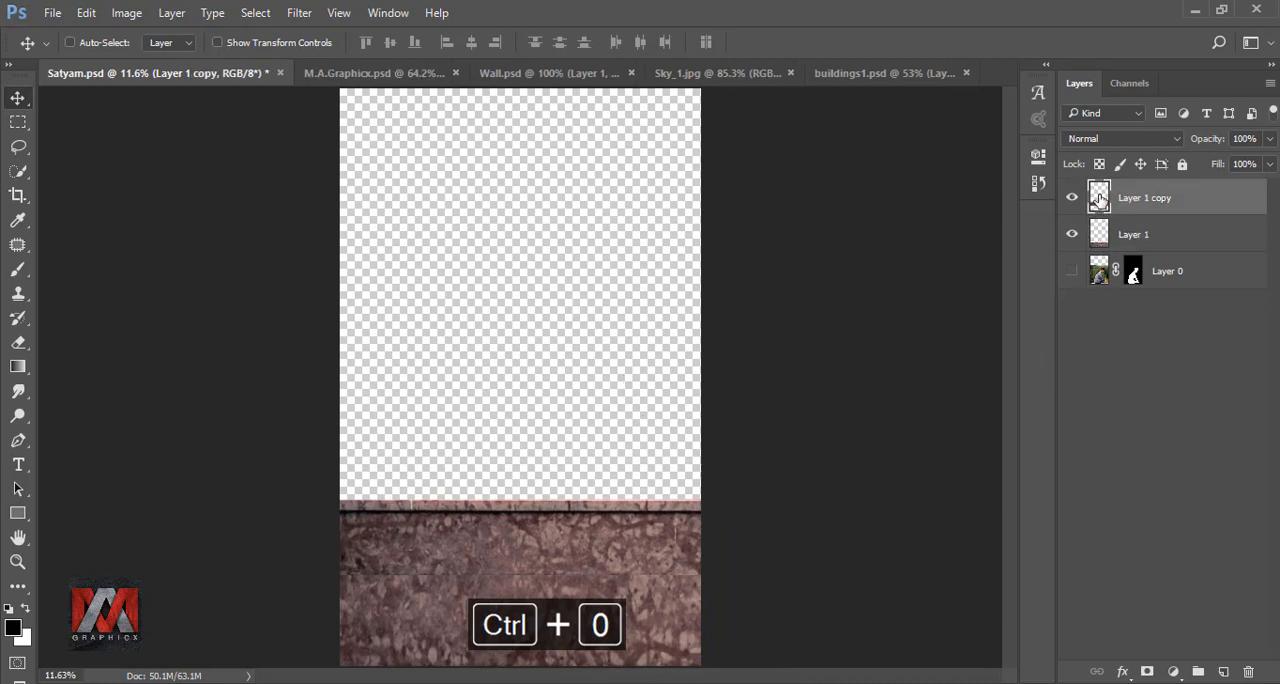
left_click(22, 344)
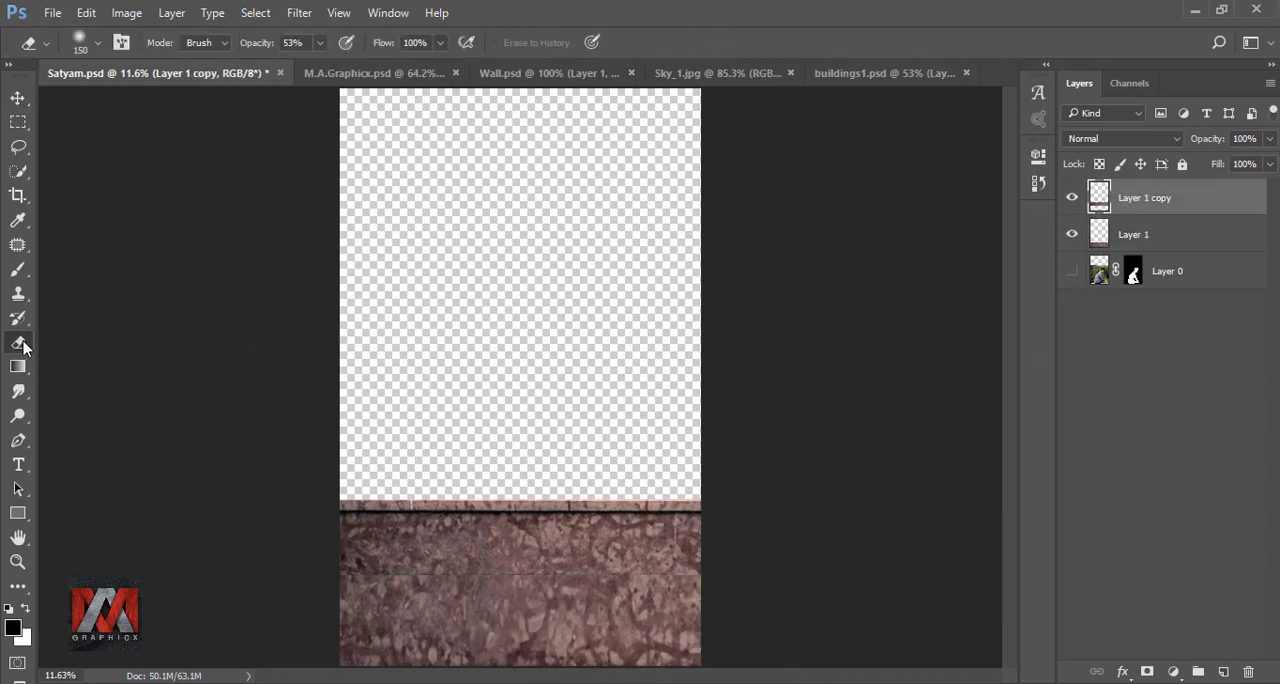
scroll(327, 592, "up", 5)
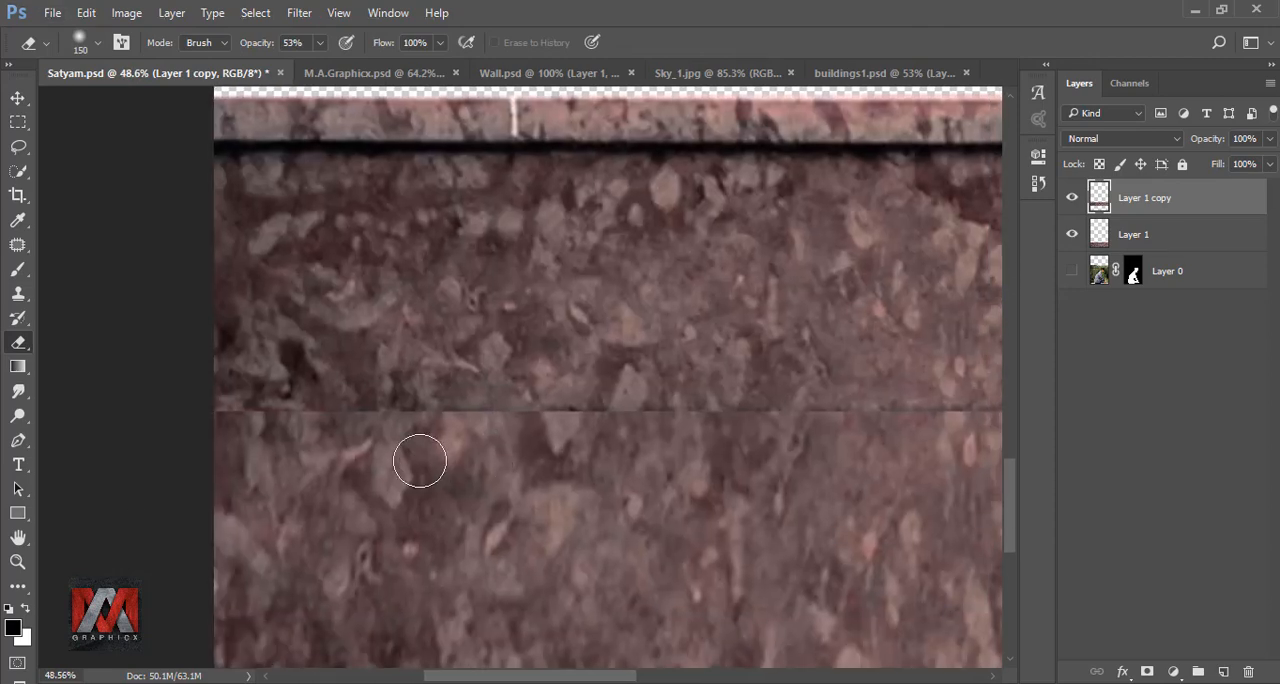
left_click(320, 43)
left_click_drag(323, 65, 341, 66)
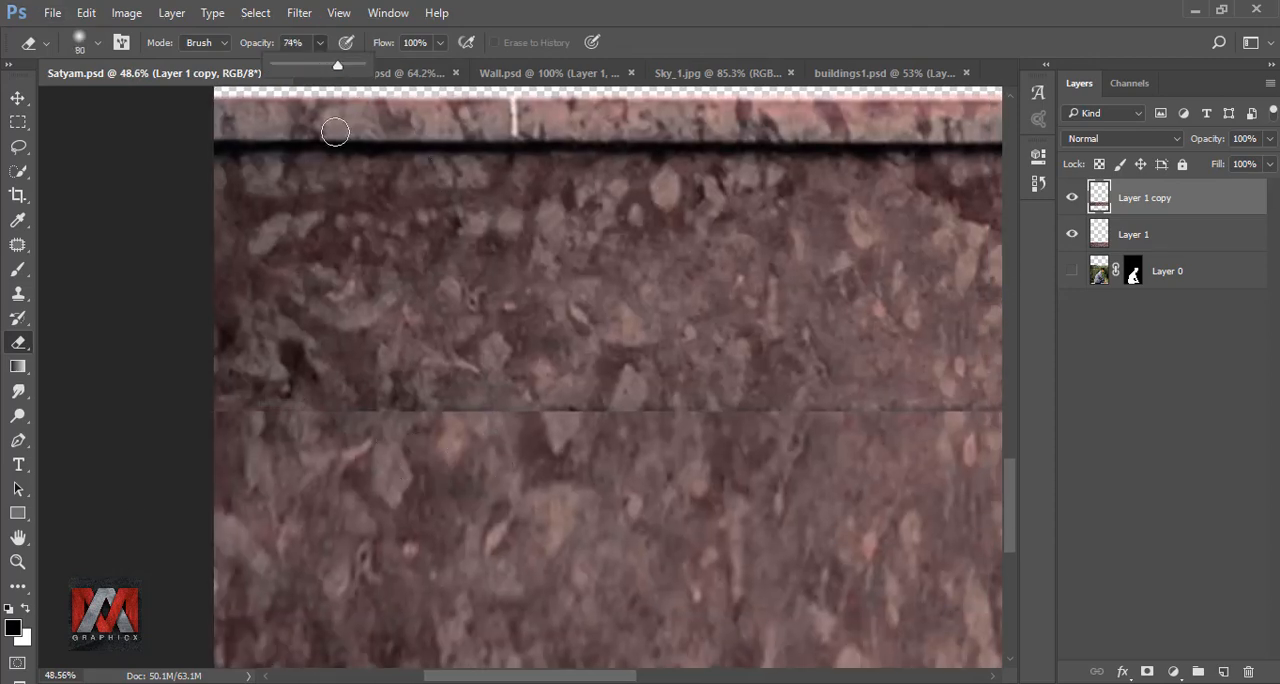
left_click_drag(216, 409, 514, 420)
left_click_drag(568, 464, 386, 409)
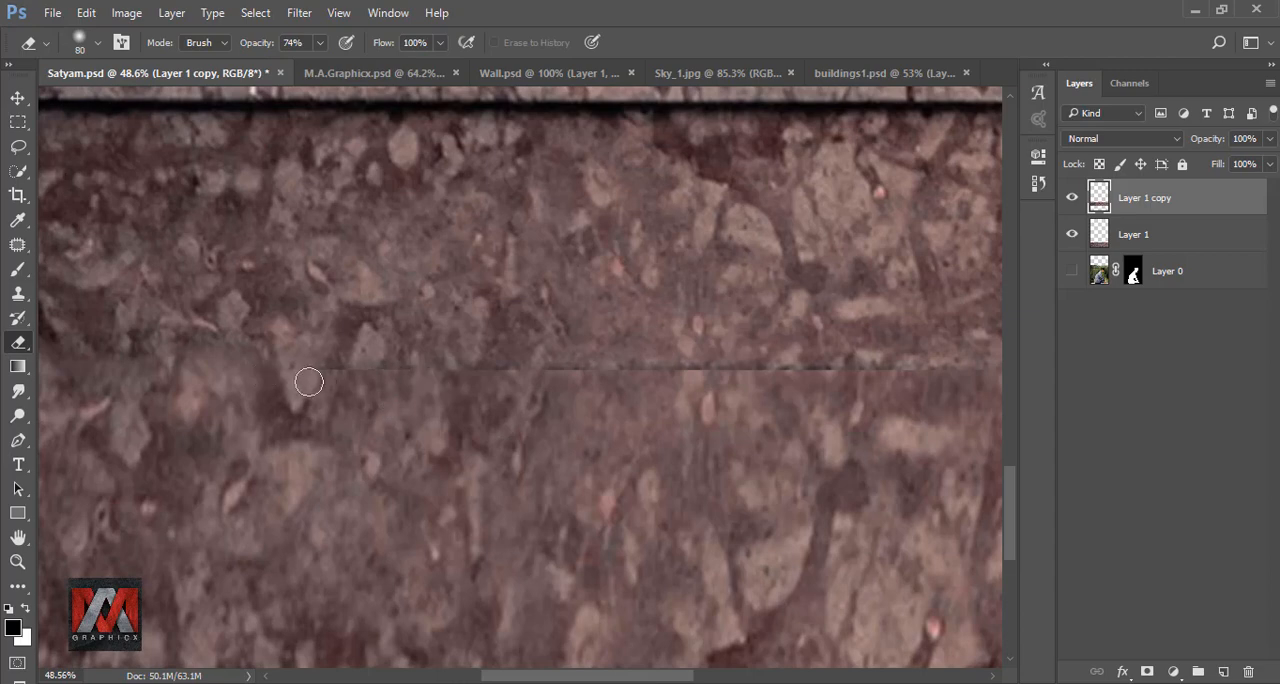
left_click_drag(740, 400, 424, 395)
left_click_drag(356, 370, 535, 380)
left_click_drag(606, 414, 469, 412)
left_click_drag(600, 374, 409, 371)
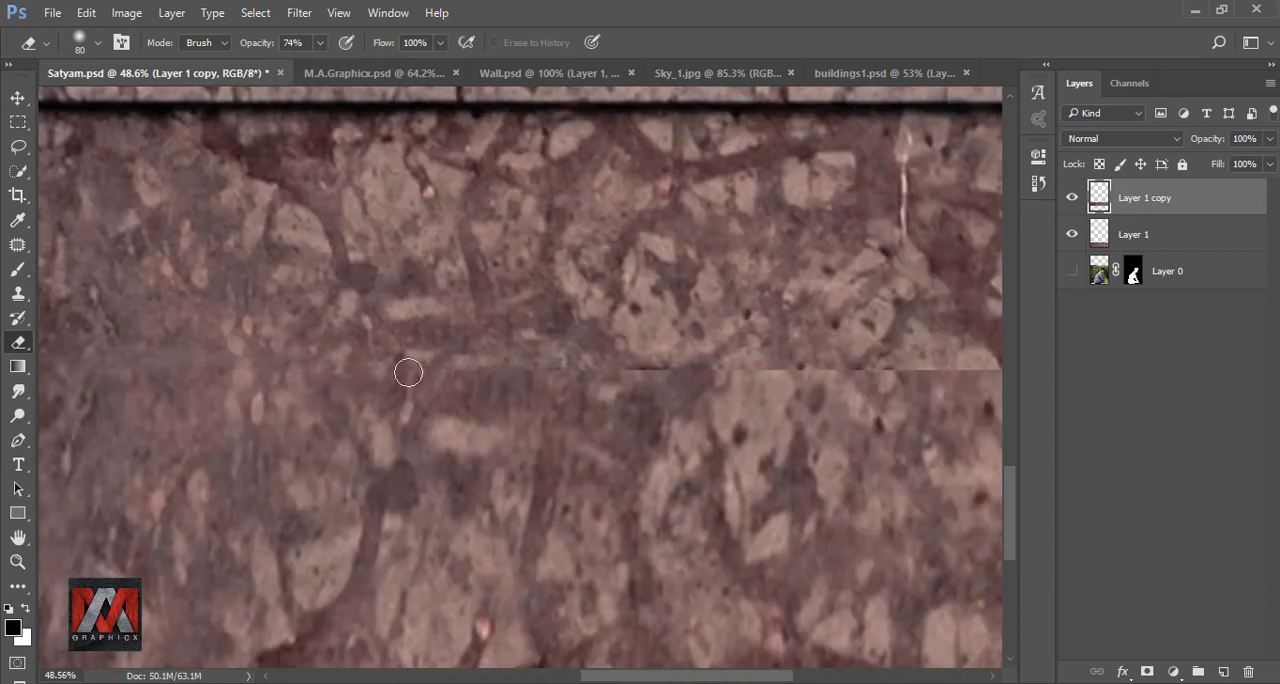
mouse_move(807, 405)
left_mouse_down()
mouse_move(310, 383)
mouse_move(686, 374)
left_mouse_up()
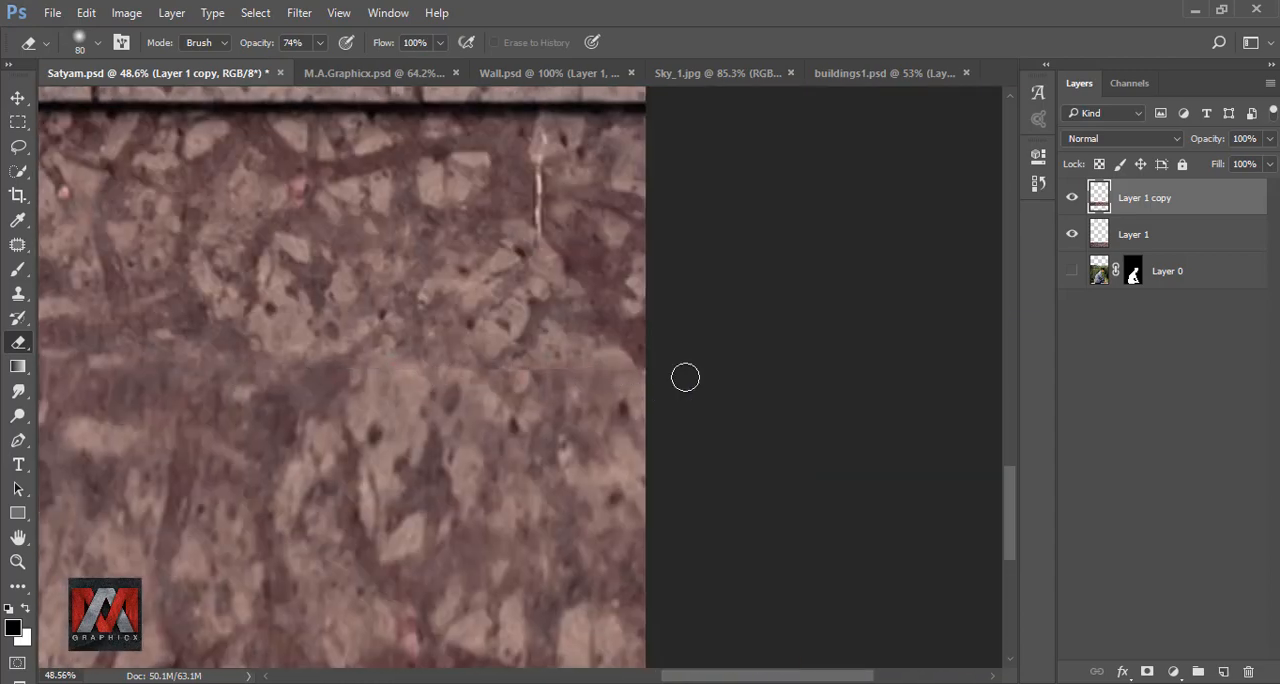
scroll(694, 367, "down", 2)
key("ctrl+0")
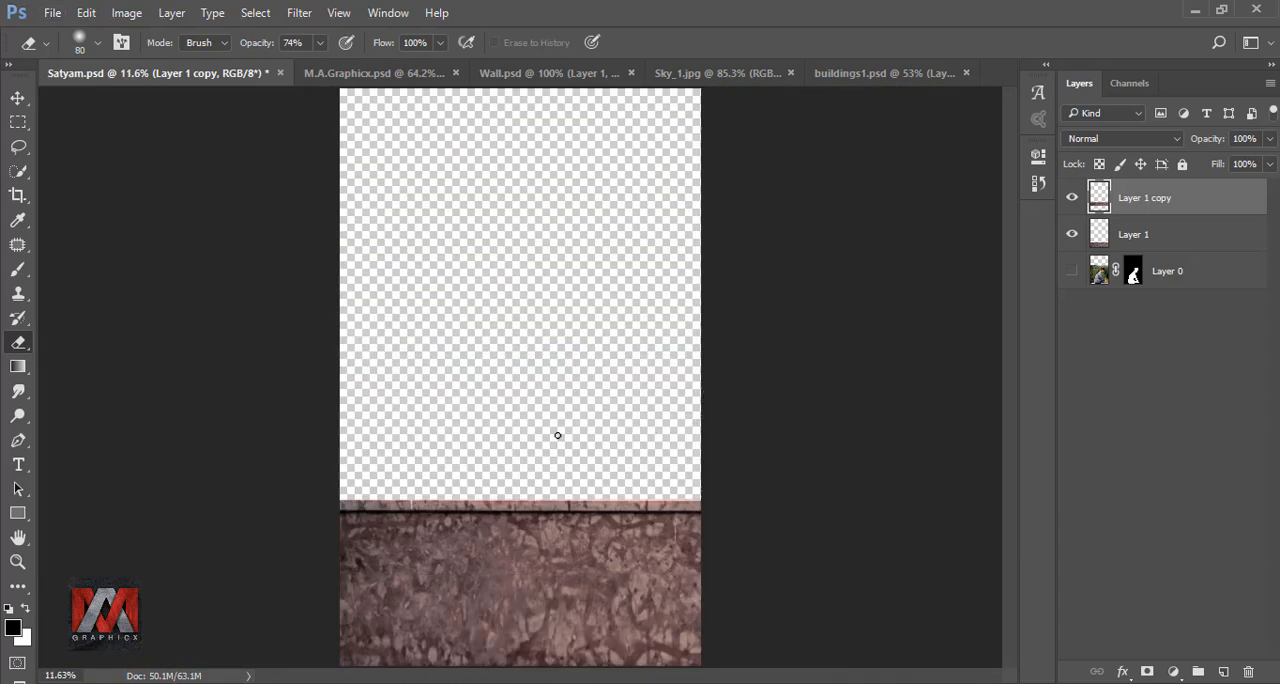
- Combine both wall layers into one Smart Object and rasterize it
left_click(17, 97)
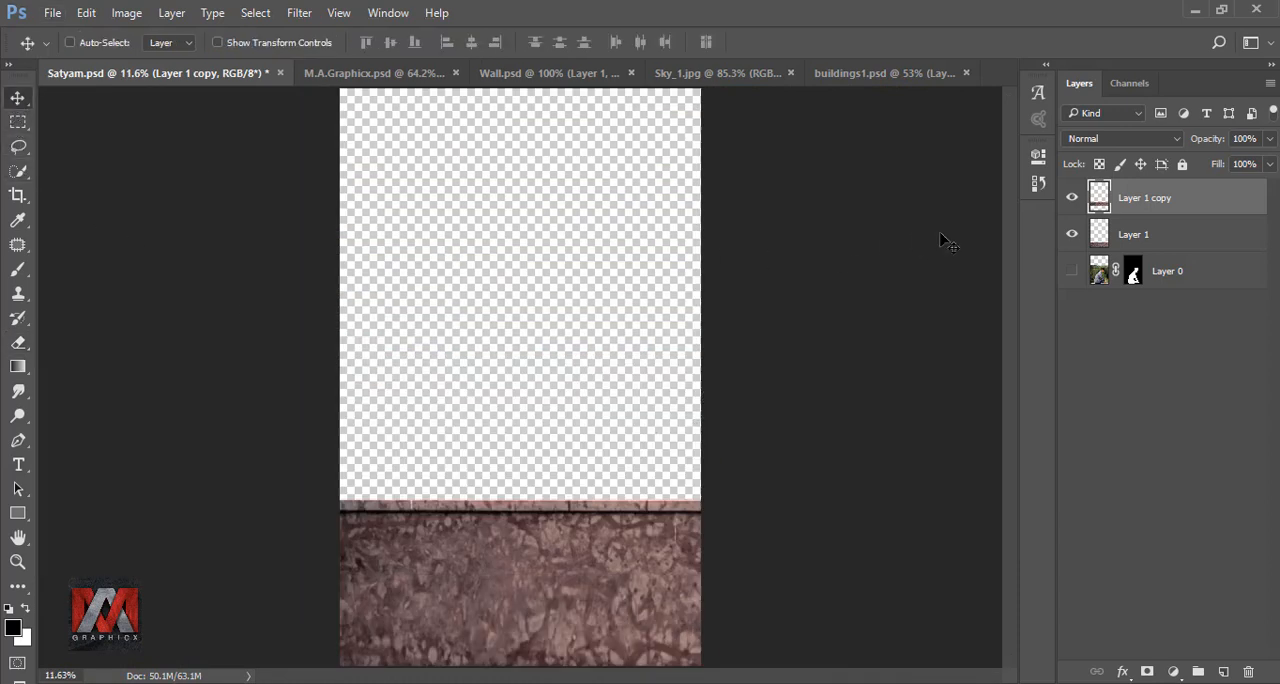
left_click(1128, 234, "shift")
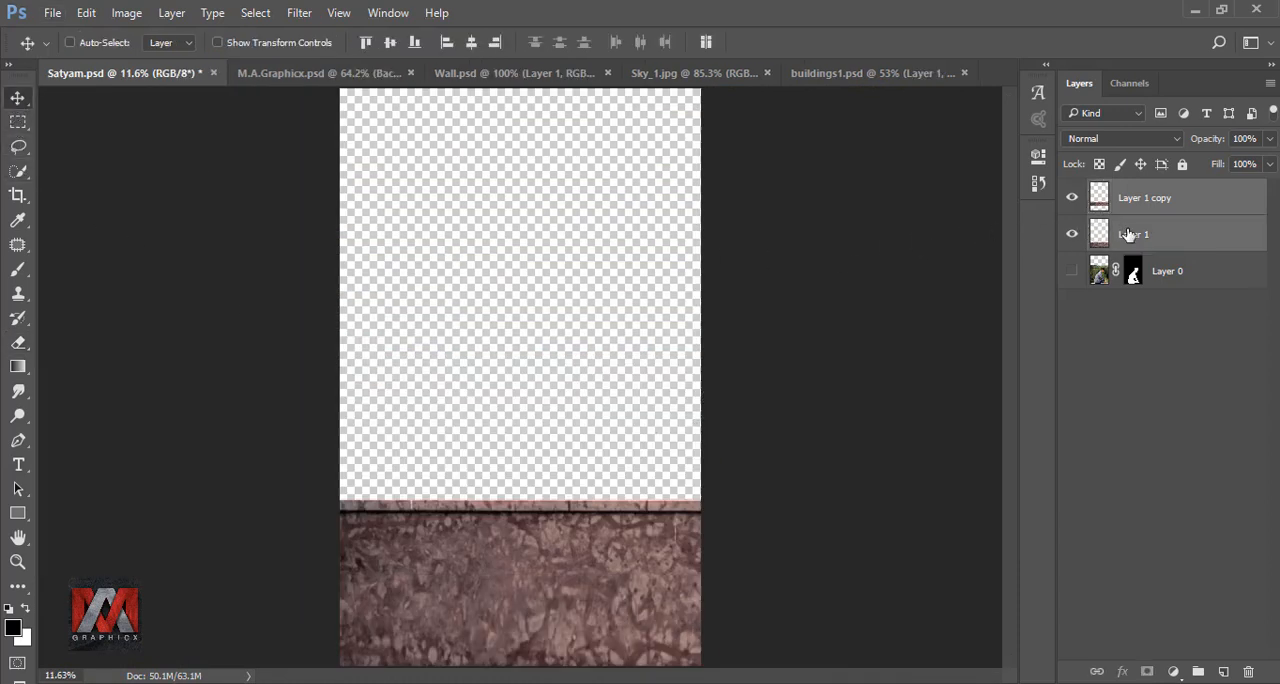
right_click(1193, 207)
left_click(1058, 326)
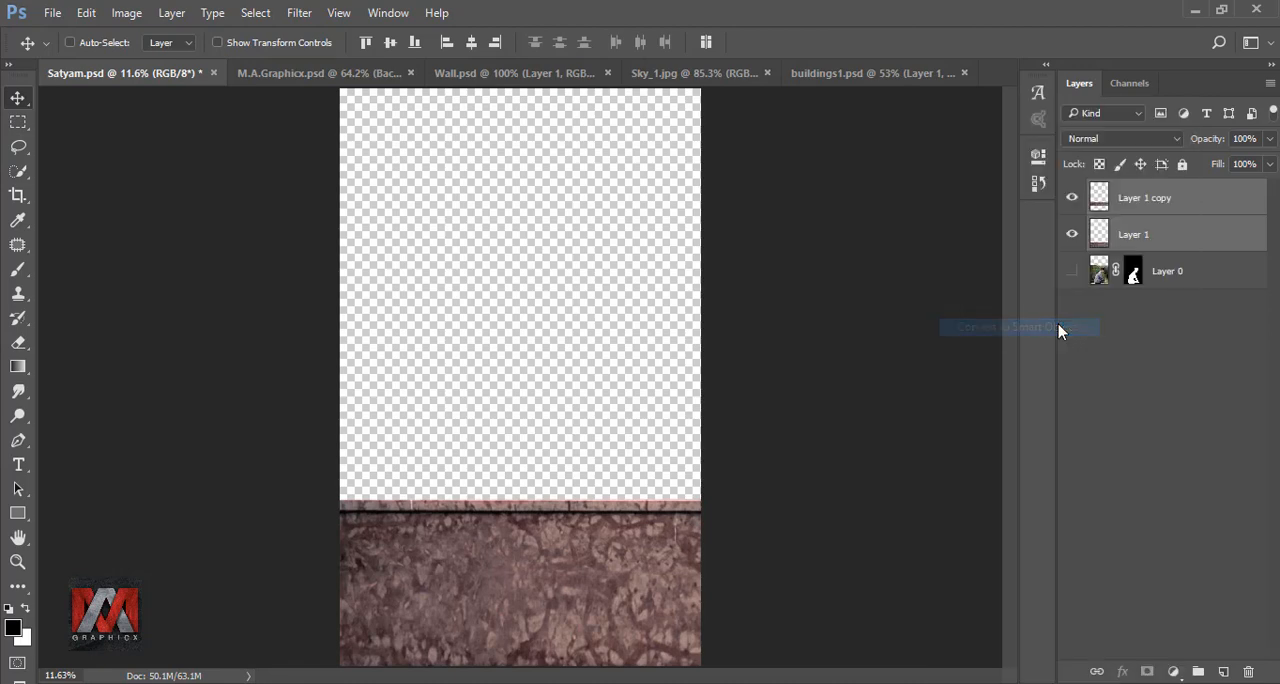
right_click(1196, 200)
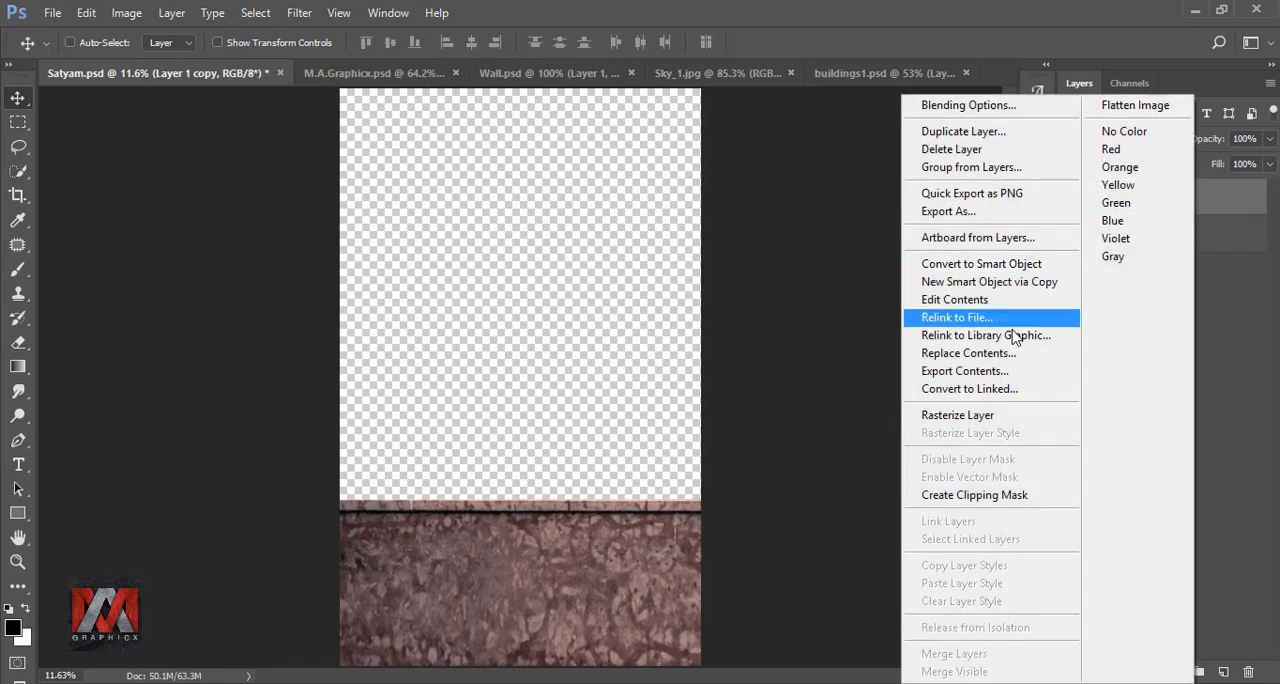
left_click(985, 414)
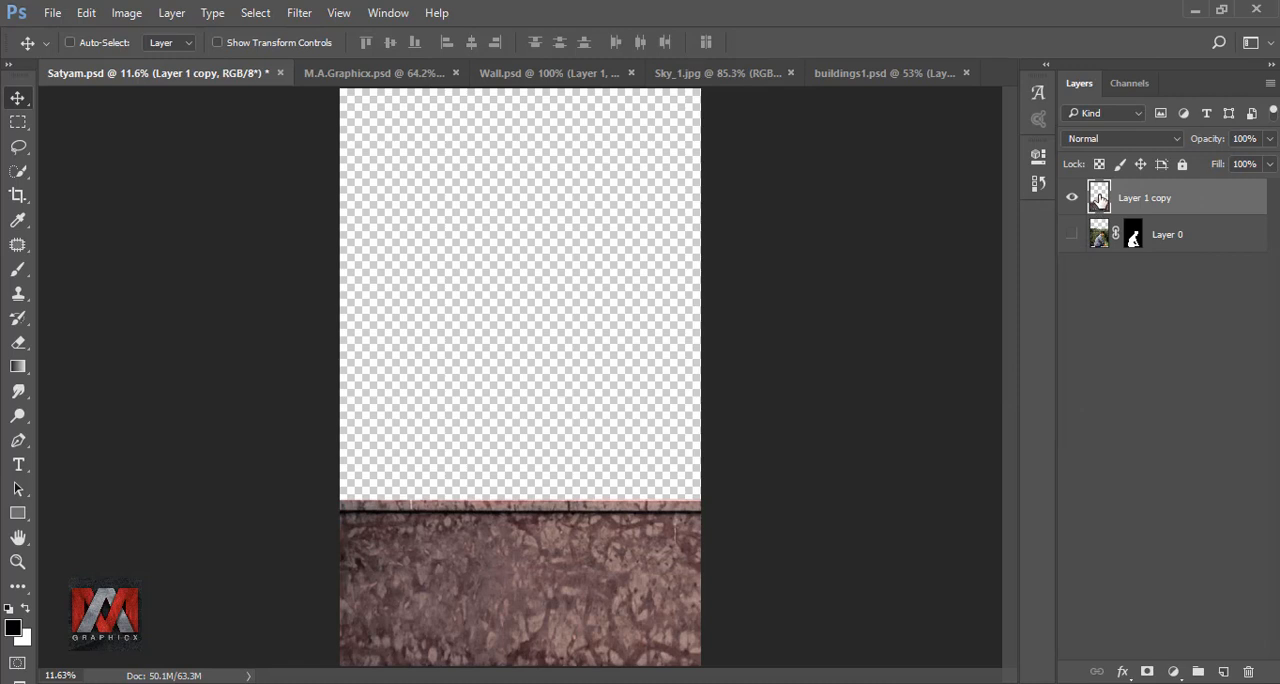
- Show the man's Layer 0 above the wall layer and scale it to about 73%, seating him on the wall ledge
left_click(1100, 236)
left_click(1072, 234)
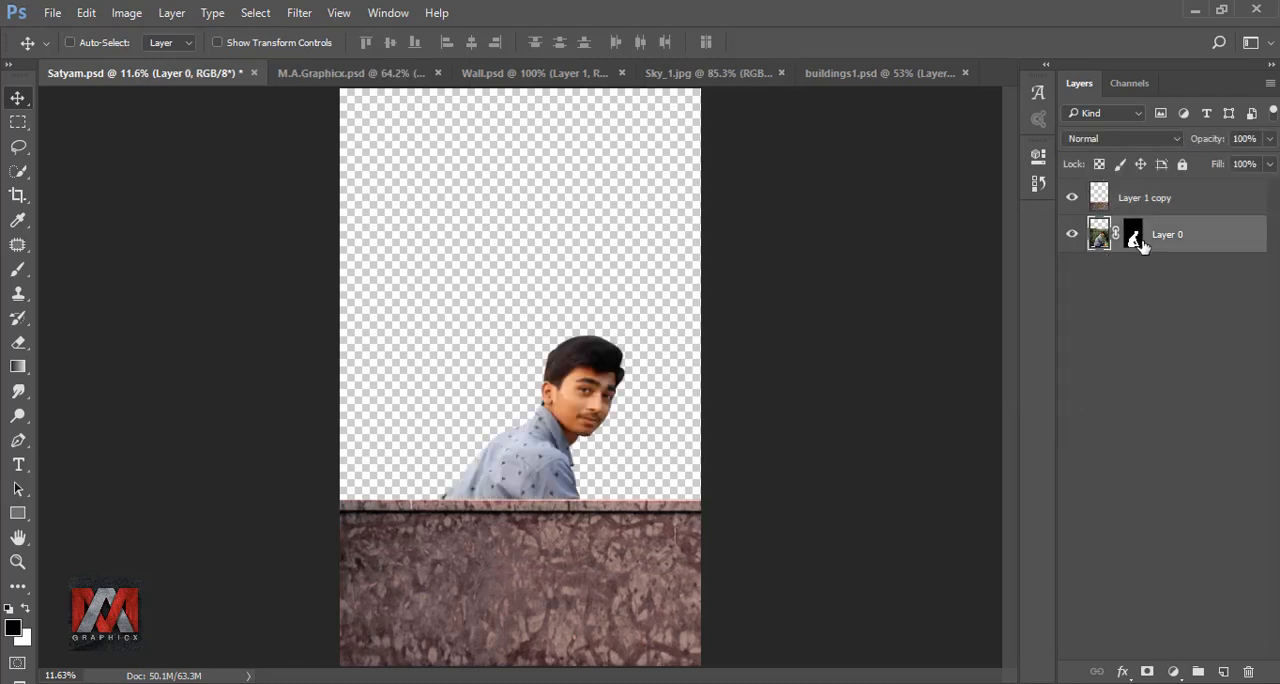
left_click_drag(1178, 231, 1150, 197)
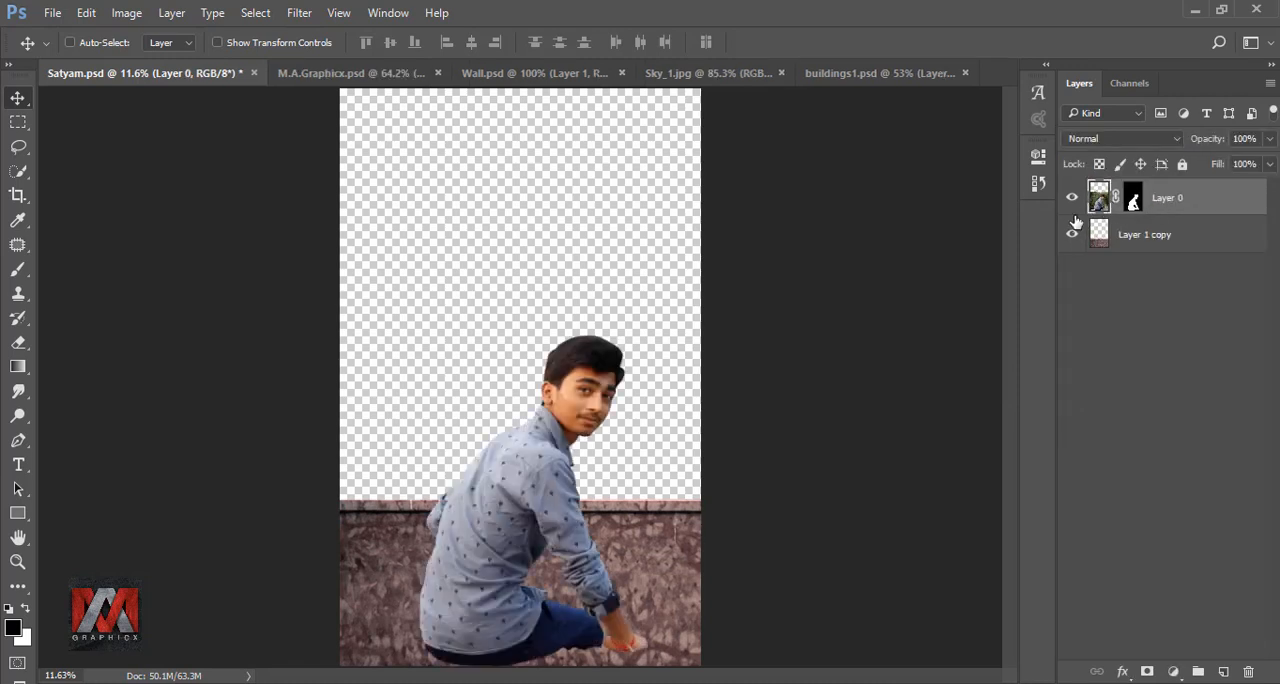
key("ctrl+t")
left_click_drag(703, 288, 600, 367)
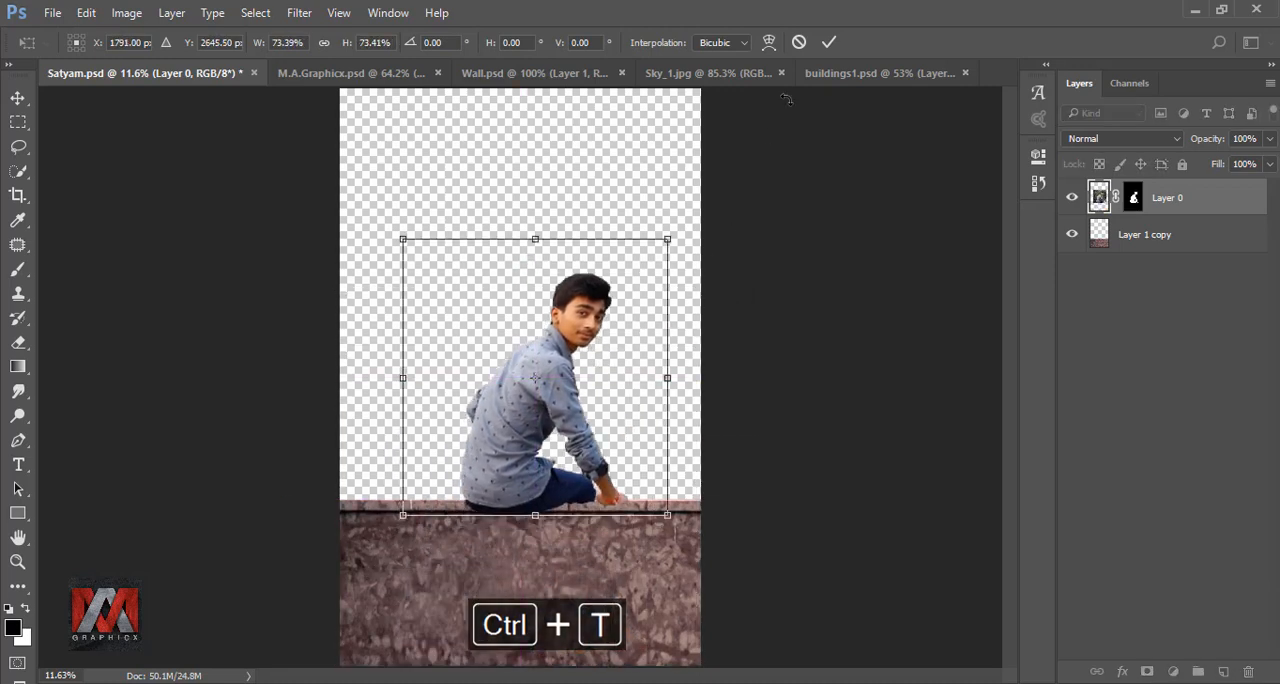
left_click(829, 42)
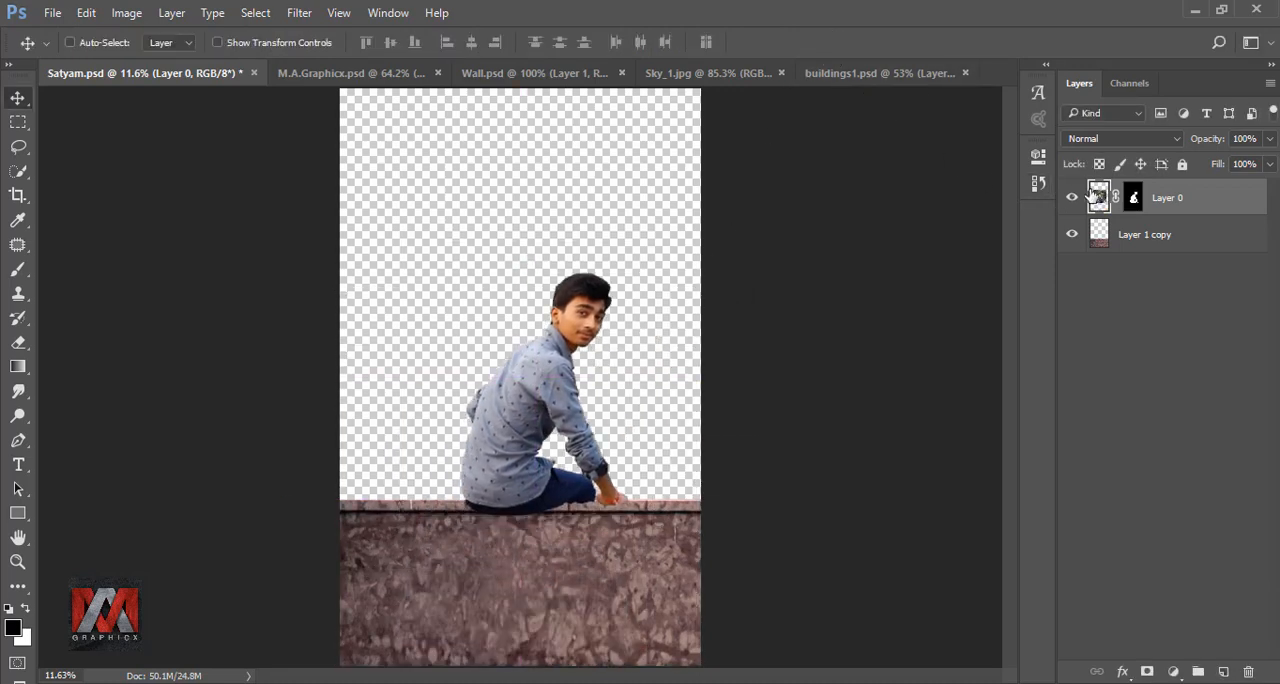
- Place Layer 0 beneath the wall layer and shift the man slightly left along the wall's top edge
left_click_drag(1099, 197, 1105, 240)
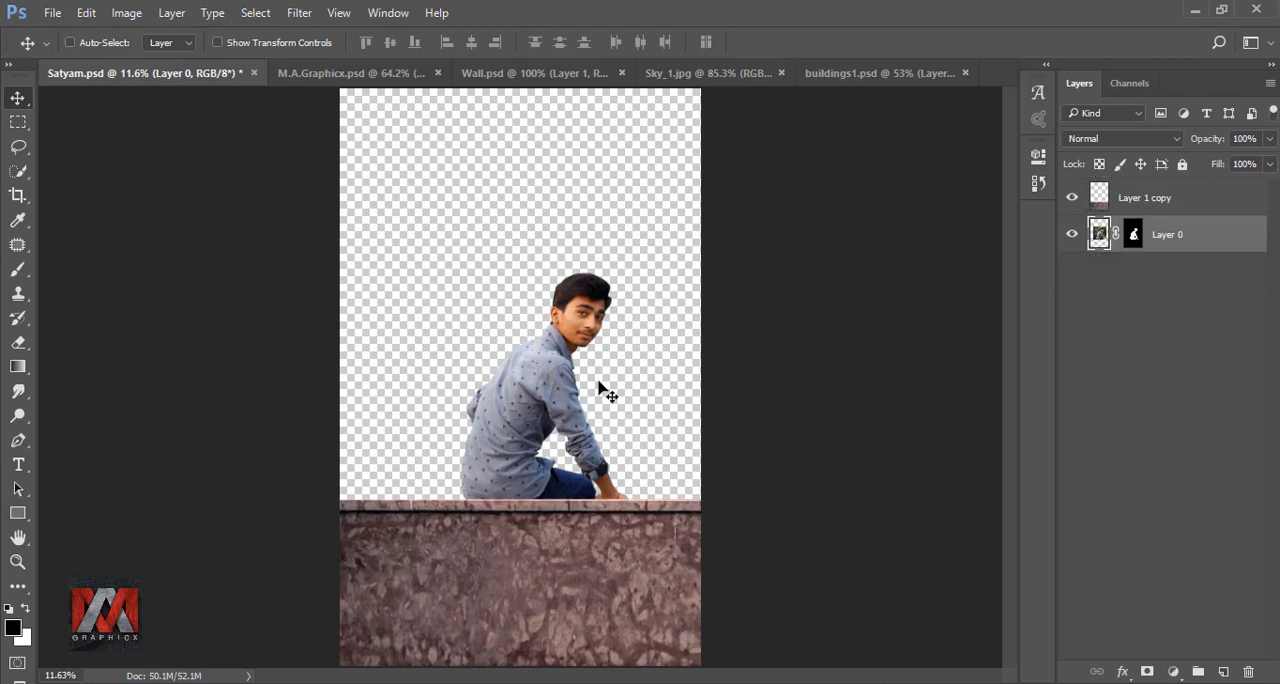
left_click_drag(569, 405, 558, 409)
scroll(547, 433, "up", 2)
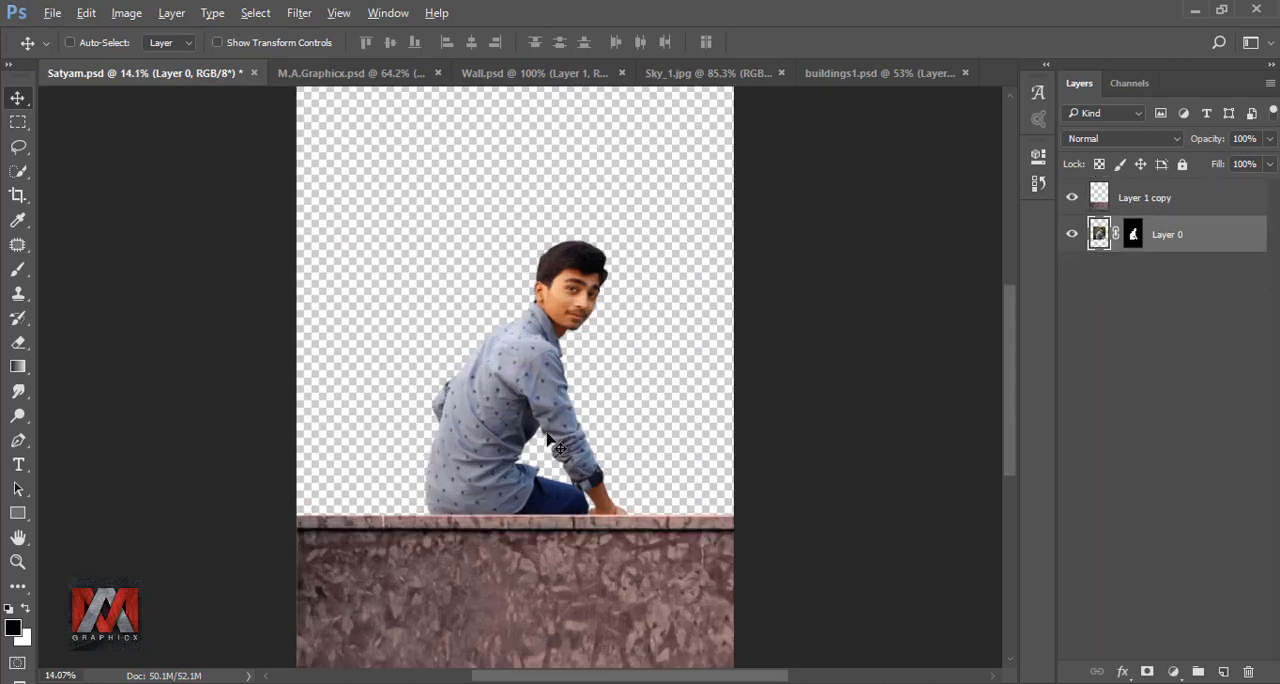
scroll(547, 437, "up", 3)
left_click_drag(545, 452, 557, 470)
scroll(552, 453, "down", 2)
key("ctrl+0")
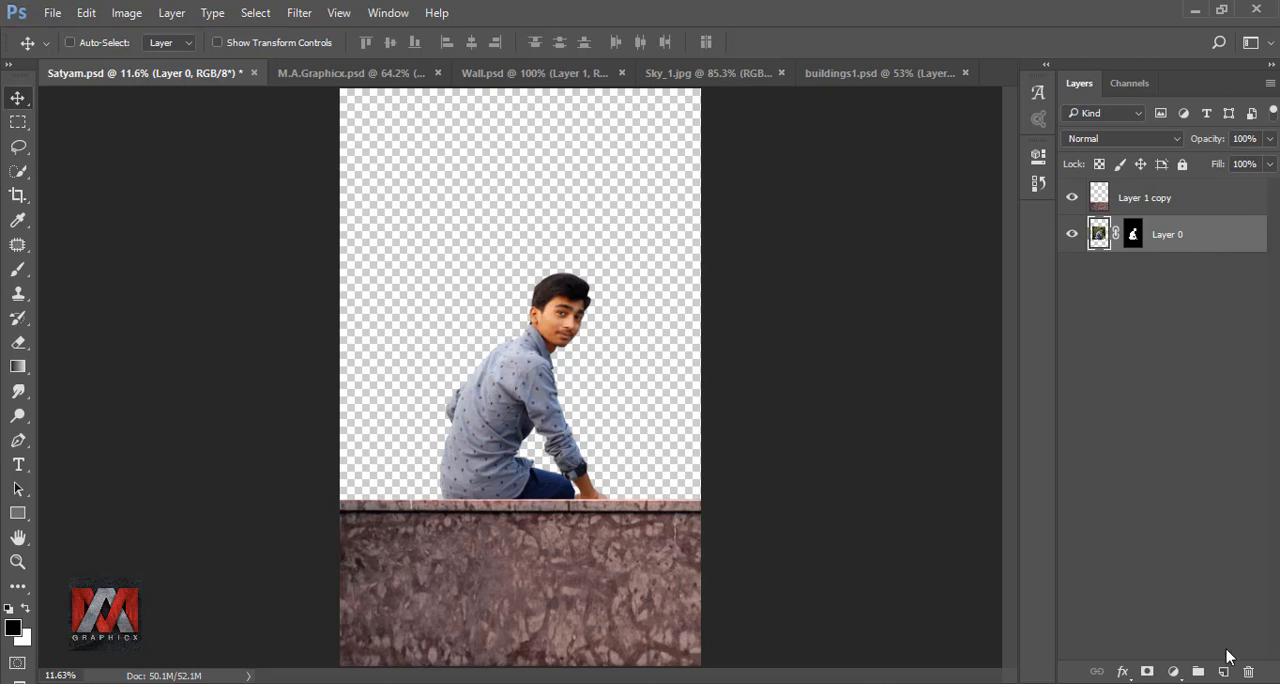
- Add a new layer beneath the man's Layer 0 and fill it with 50% Gray at 100% opacity
left_click(1224, 671)
left_click_drag(1095, 245, 1108, 289)
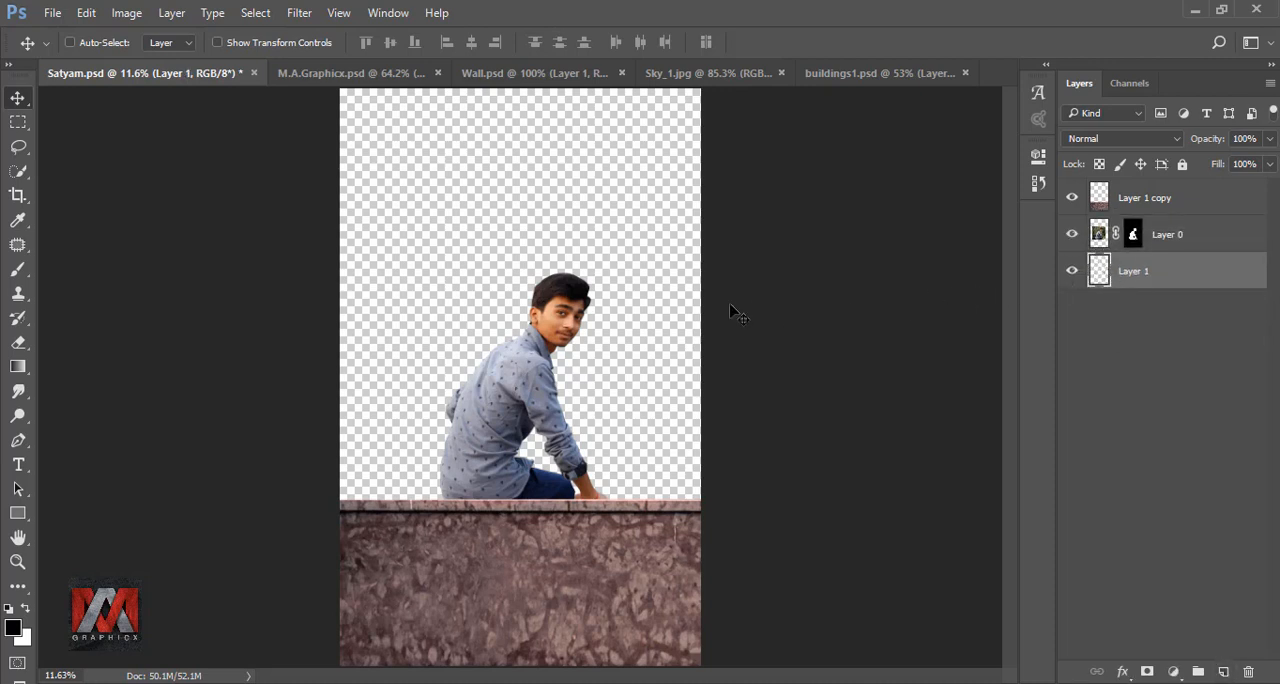
key("shift+F5")
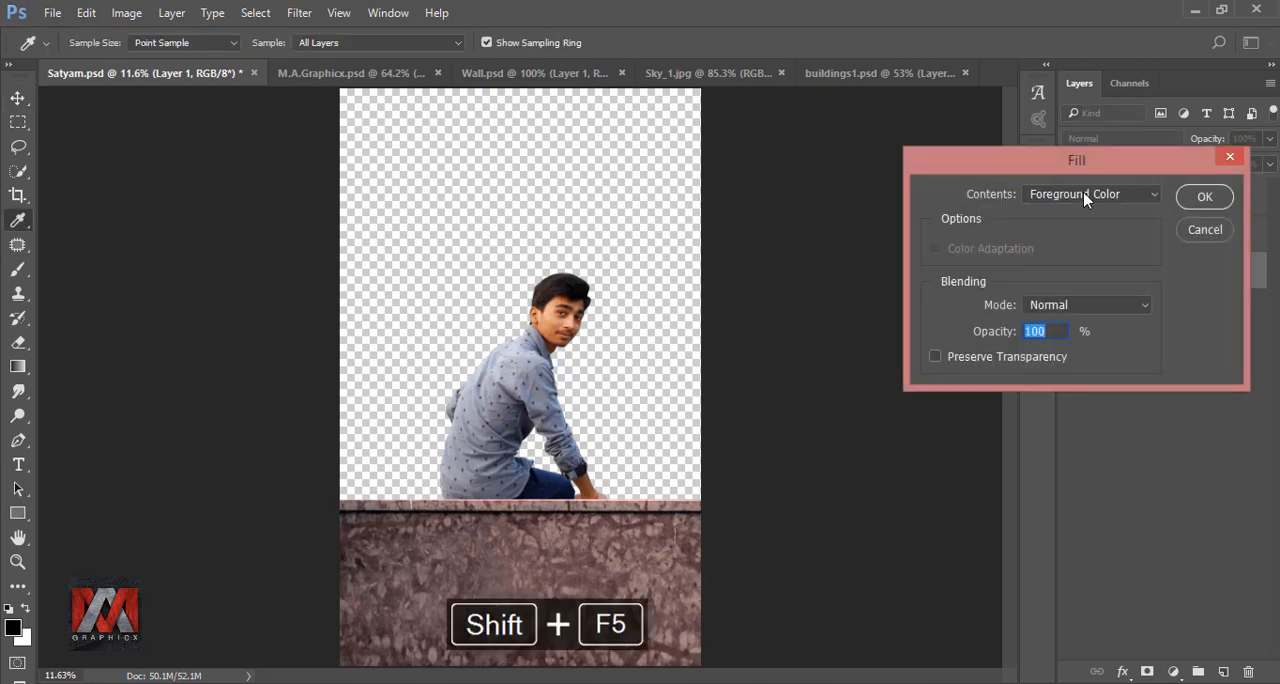
left_click(1085, 198)
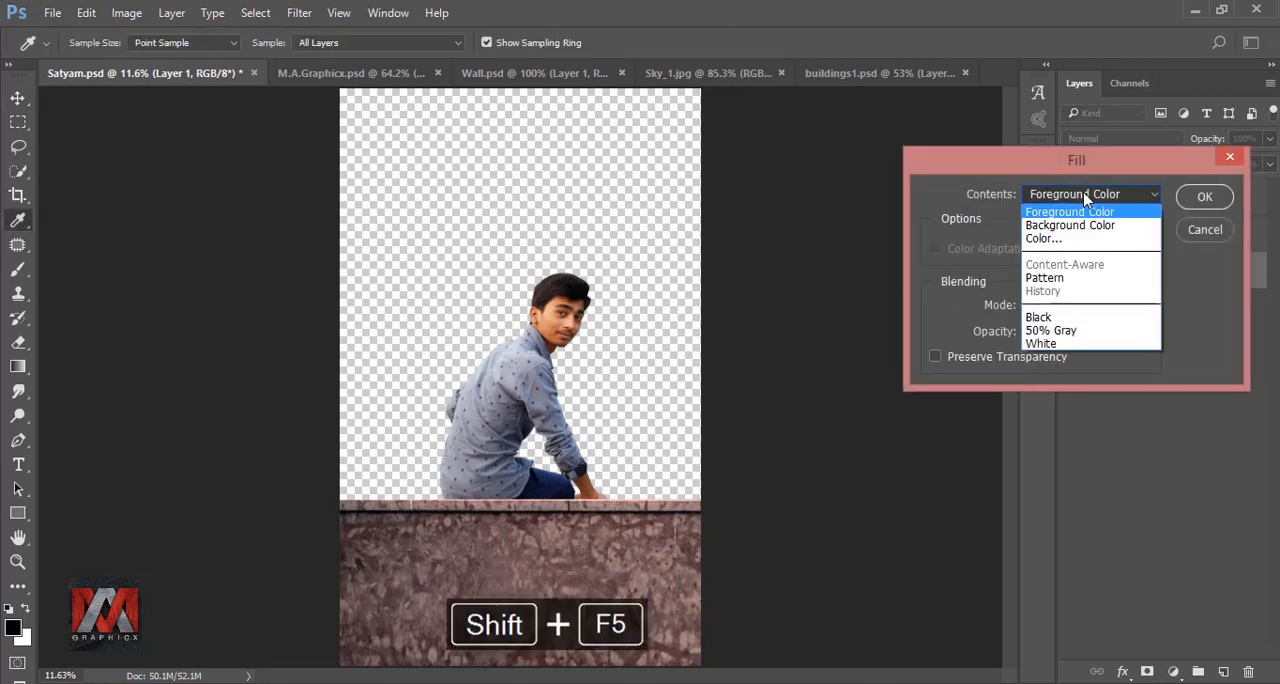
left_click(1095, 332)
left_click(1203, 198)
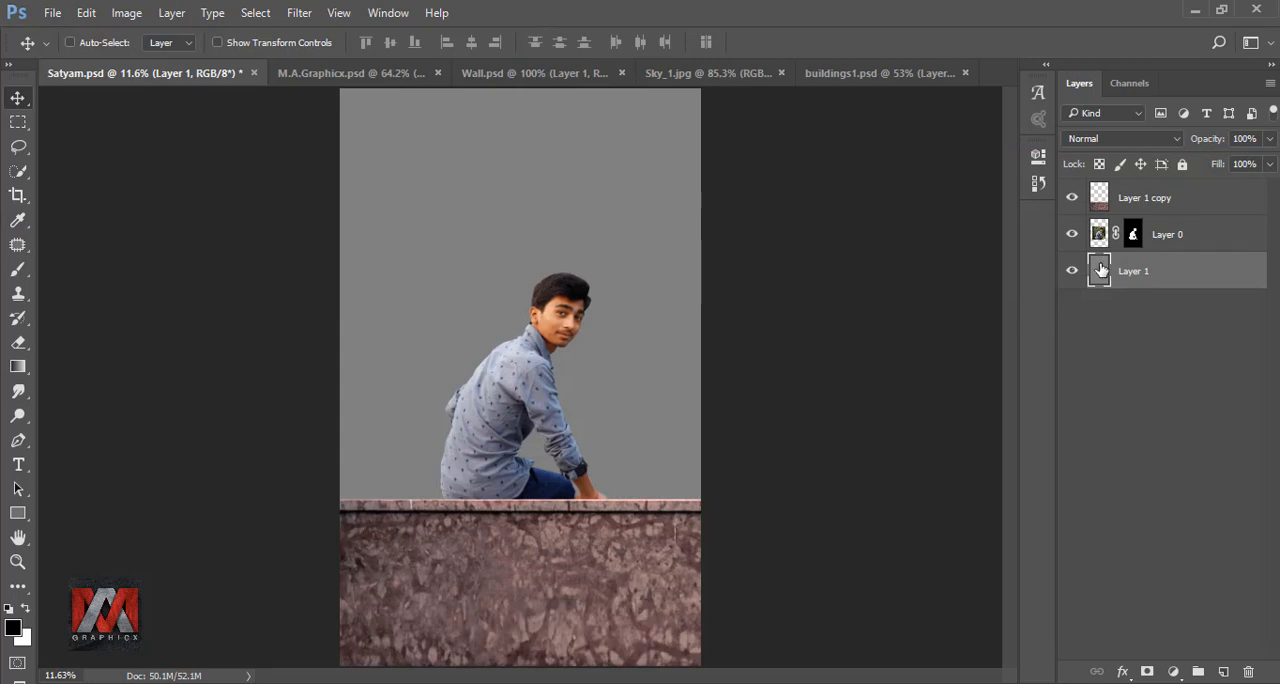
- Bring the dark glass tower from buildings1.psd into Satyam.psd and enlarge it behind the wall at the canvas's right edge
left_click(838, 74)
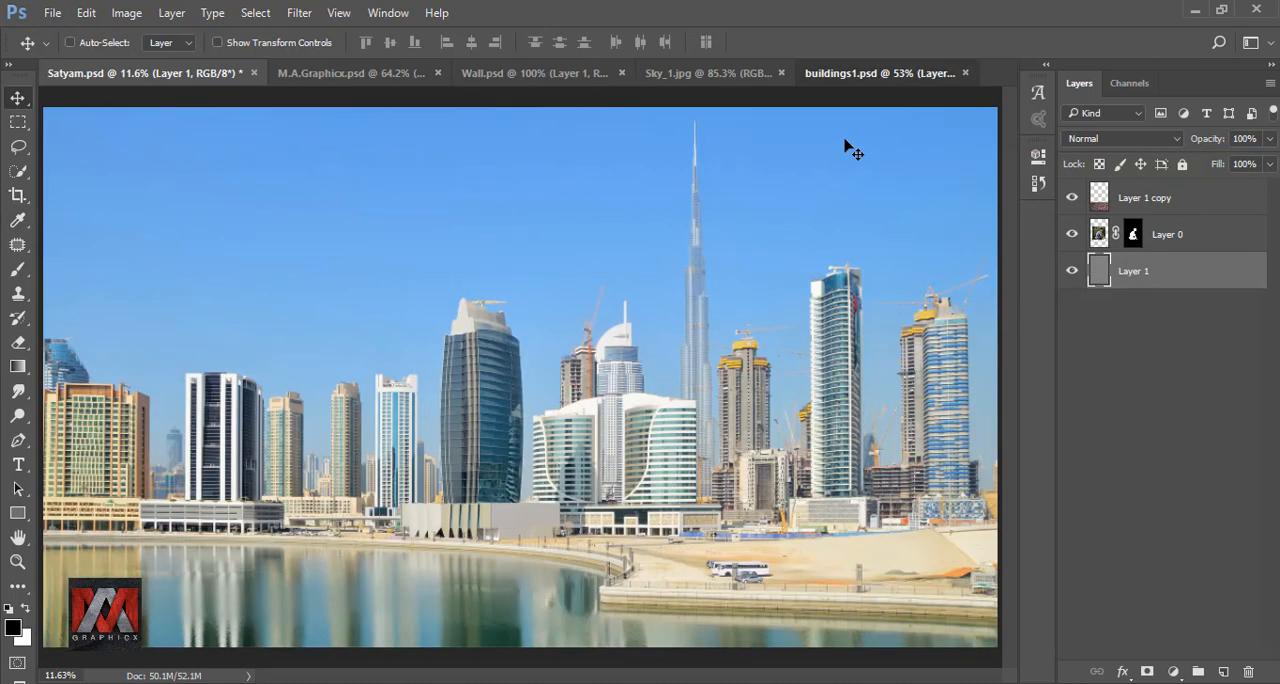
left_click_drag(483, 373, 787, 598)
key("ctrl+t")
left_click_drag(672, 439, 682, 400)
left_click(828, 42)
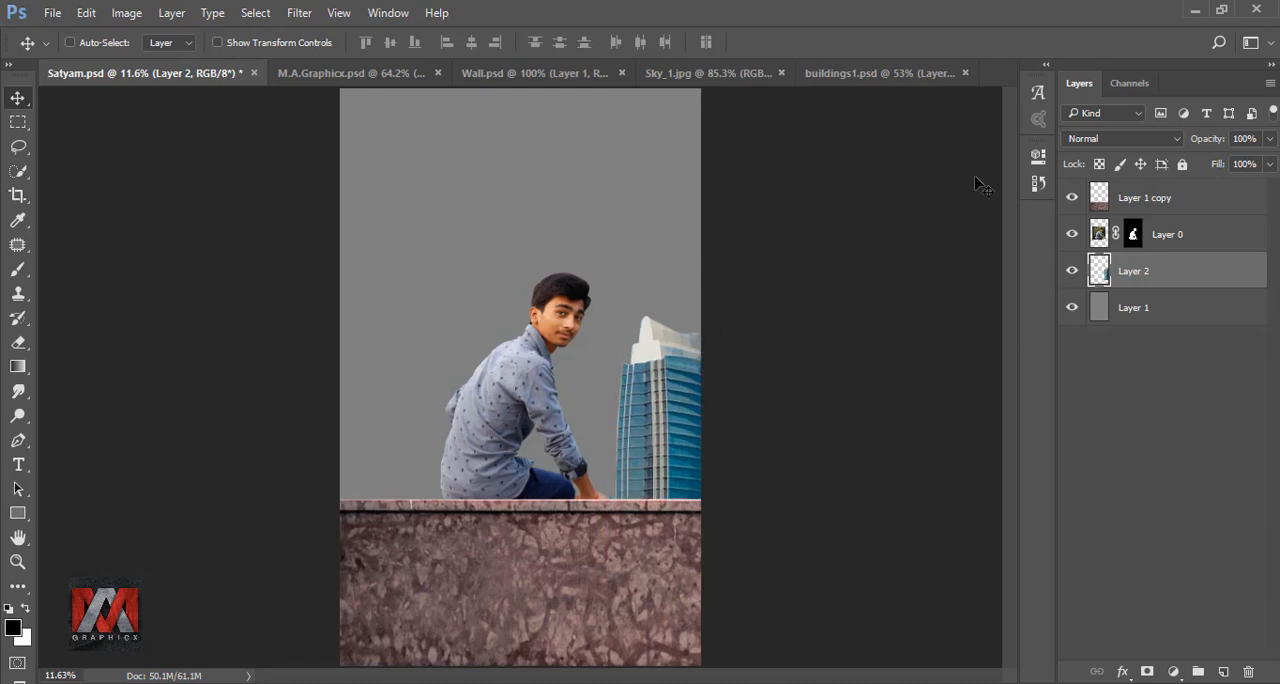
- Copy the Layer 2 building from buildings1.psd into the composite and scale it to about 488% at the canvas's left edge
left_click(872, 74)
left_click(1150, 214)
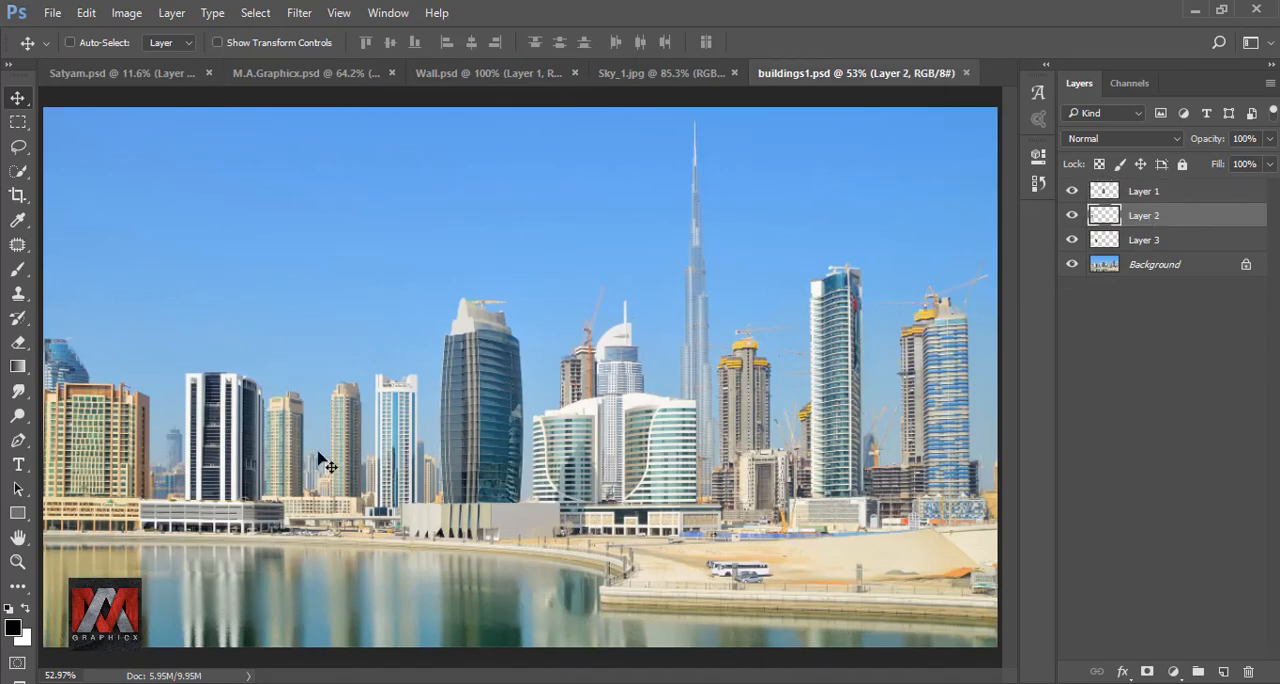
left_click_drag(103, 423, 396, 466)
left_click_drag(396, 466, 408, 427)
key("ctrl+t")
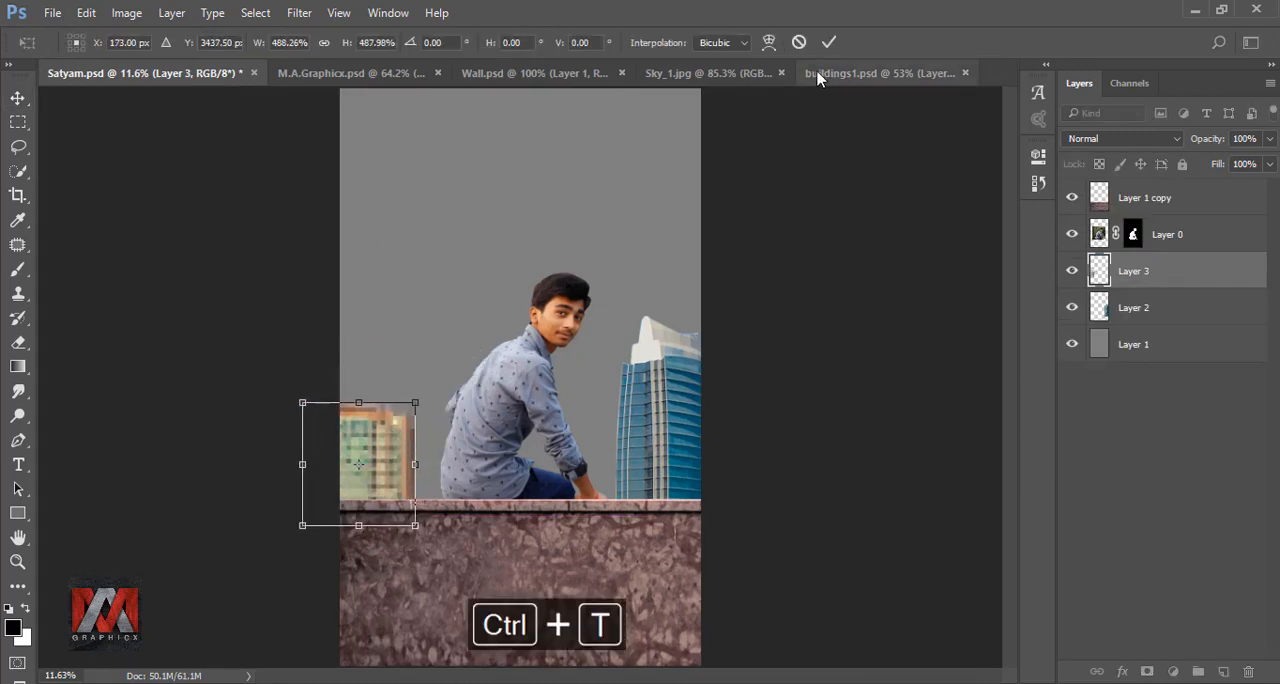
key("Return")
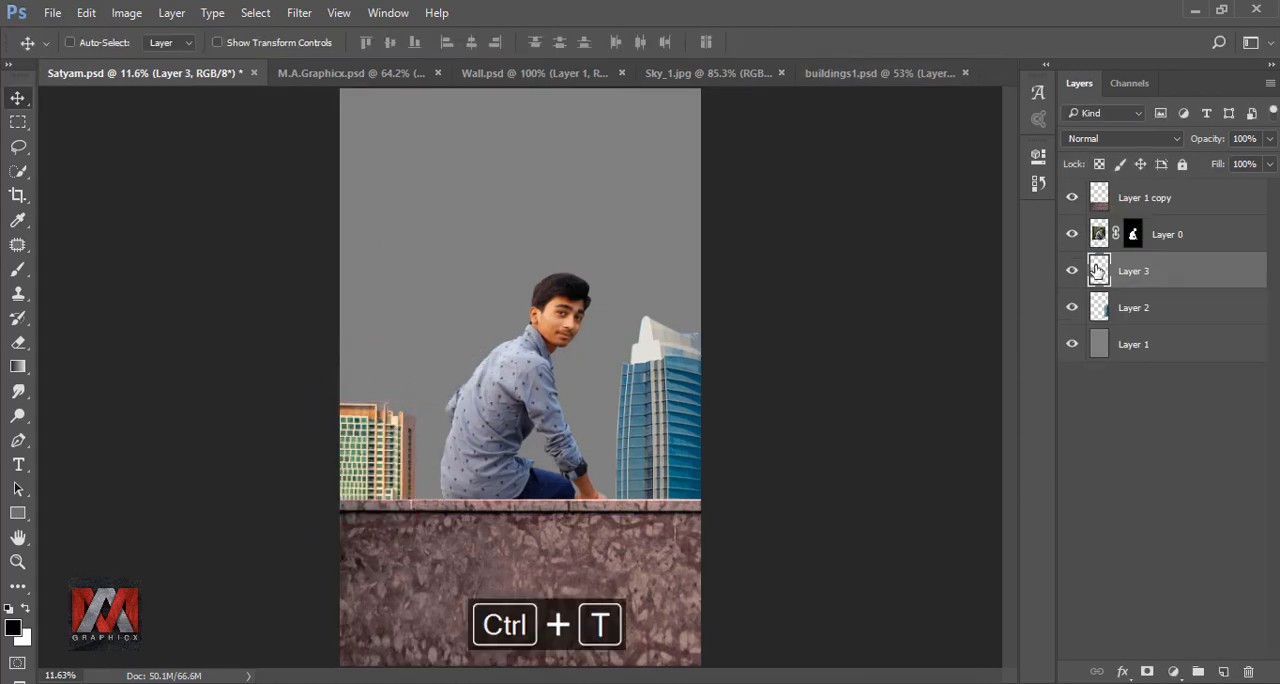
- Copy the Layer 3 building from buildings1.psd into the composite and resize it between the man and the glass tower
left_click(840, 74)
left_click(1097, 243)
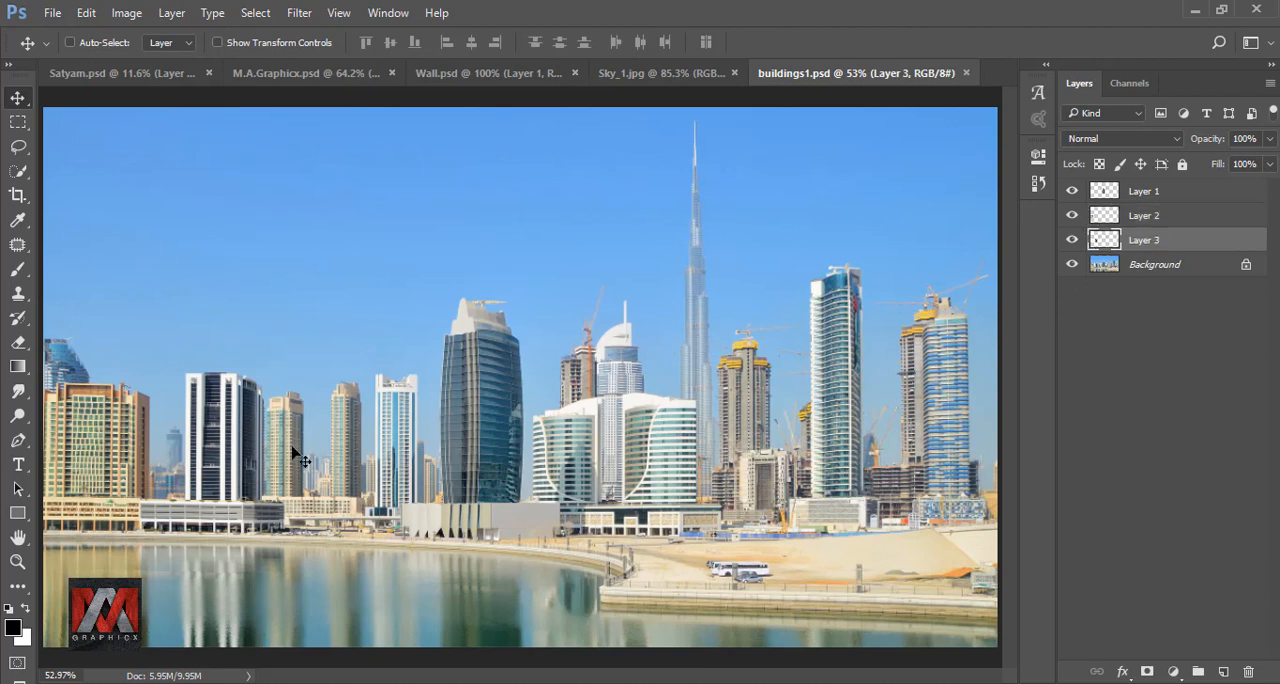
left_click_drag(210, 450, 560, 430)
key("ctrl+t")
left_click(829, 42)
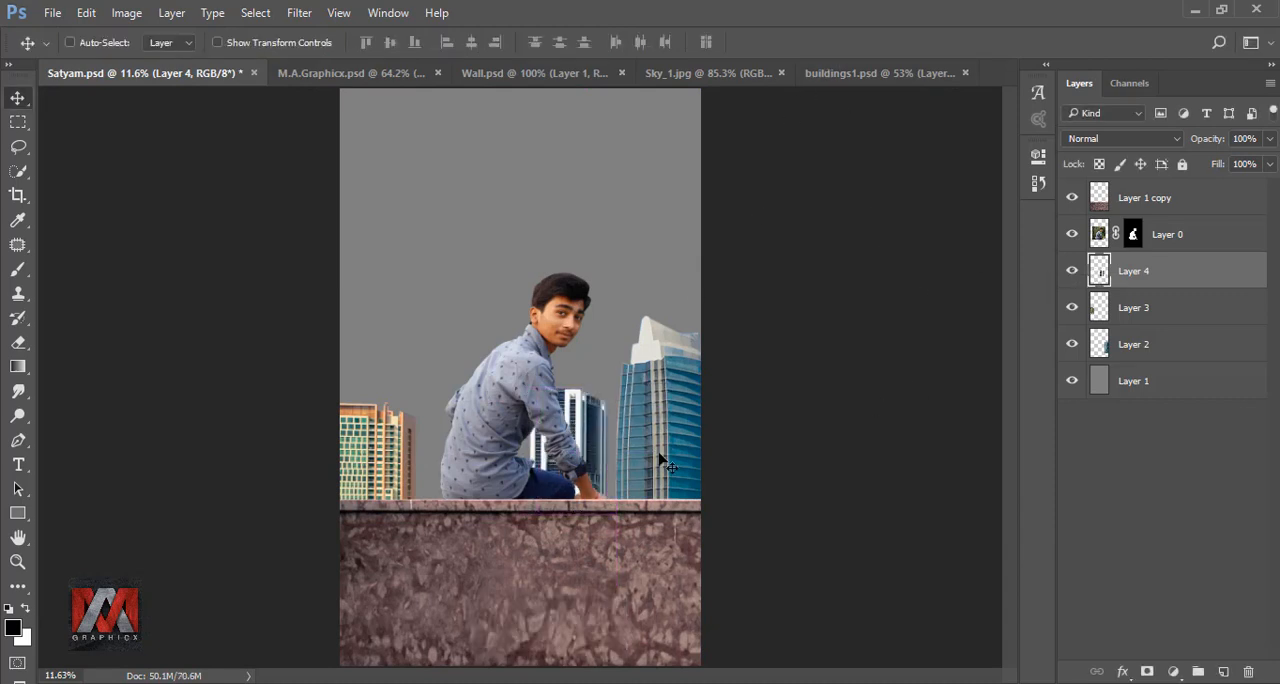
key("Right")
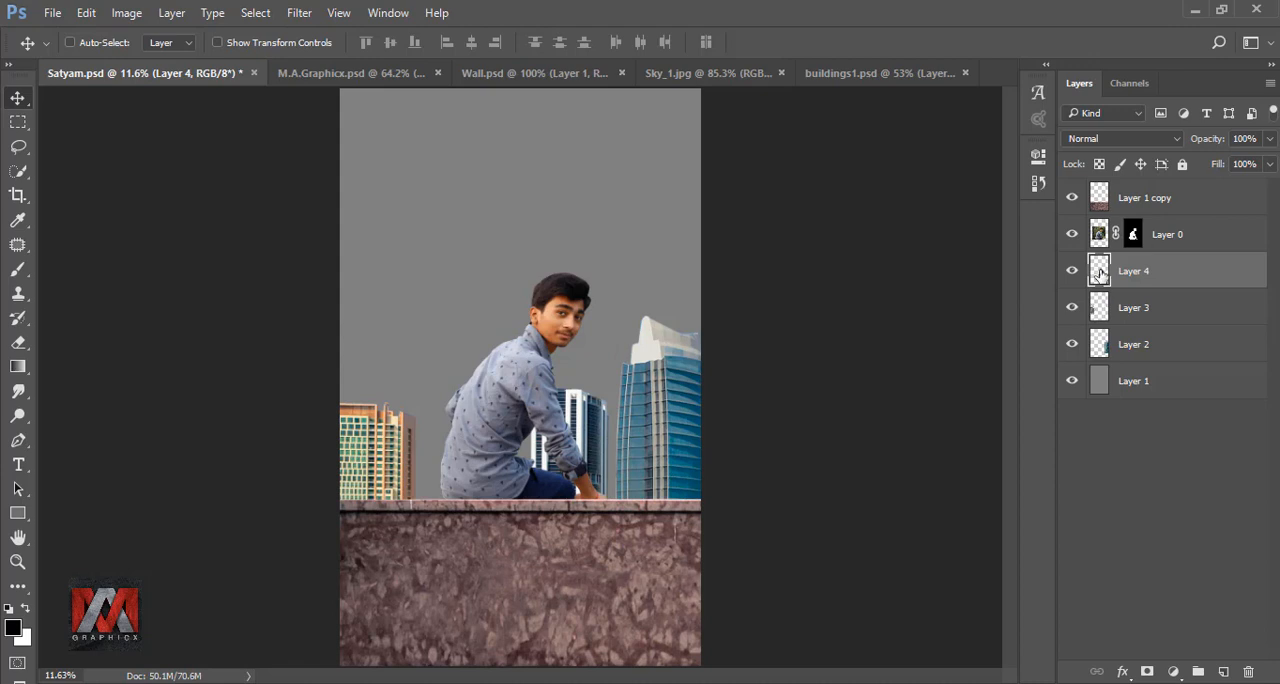
- Group the three building layers, Layer 2 to Layer 4, and toggle the group's visibility to check its contents
left_click(1166, 343, "shift")
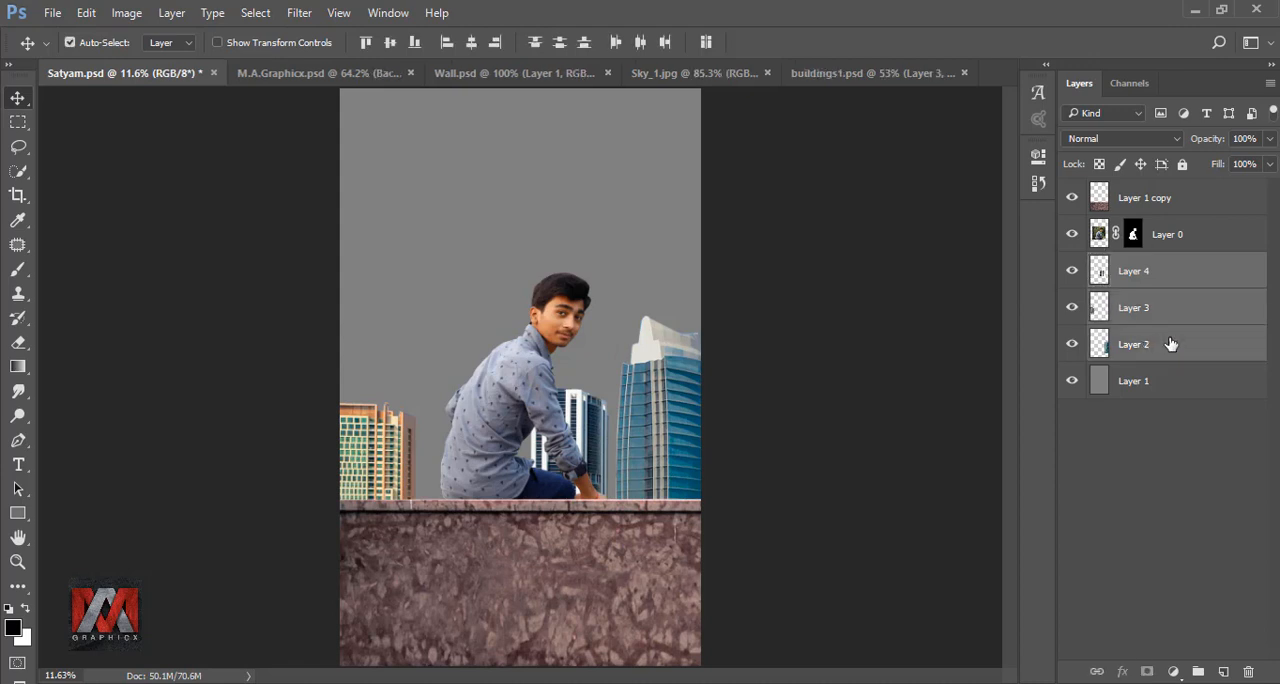
key("ctrl+g")
left_click(1072, 264)
left_click(1073, 264)
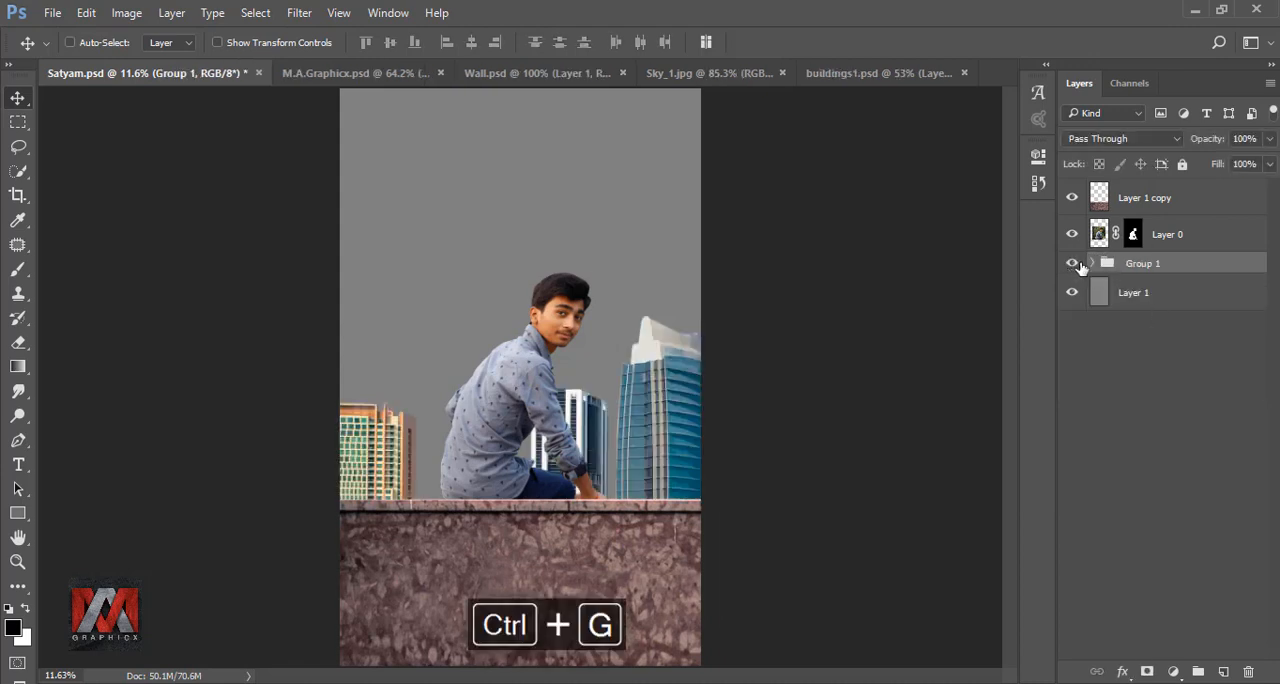
- Duplicate Group 1, hide the original, and flatten the copy by converting it to a Smart Object and rasterizing it
key("ctrl+j")
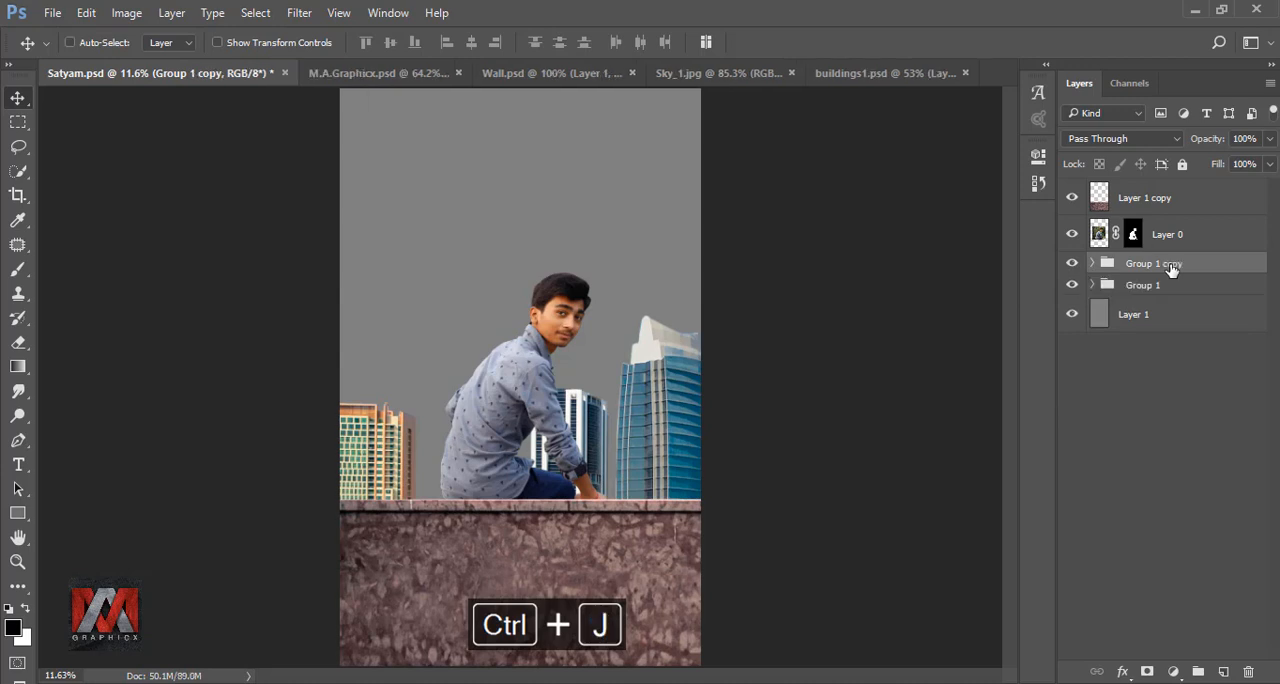
right_click(1173, 272)
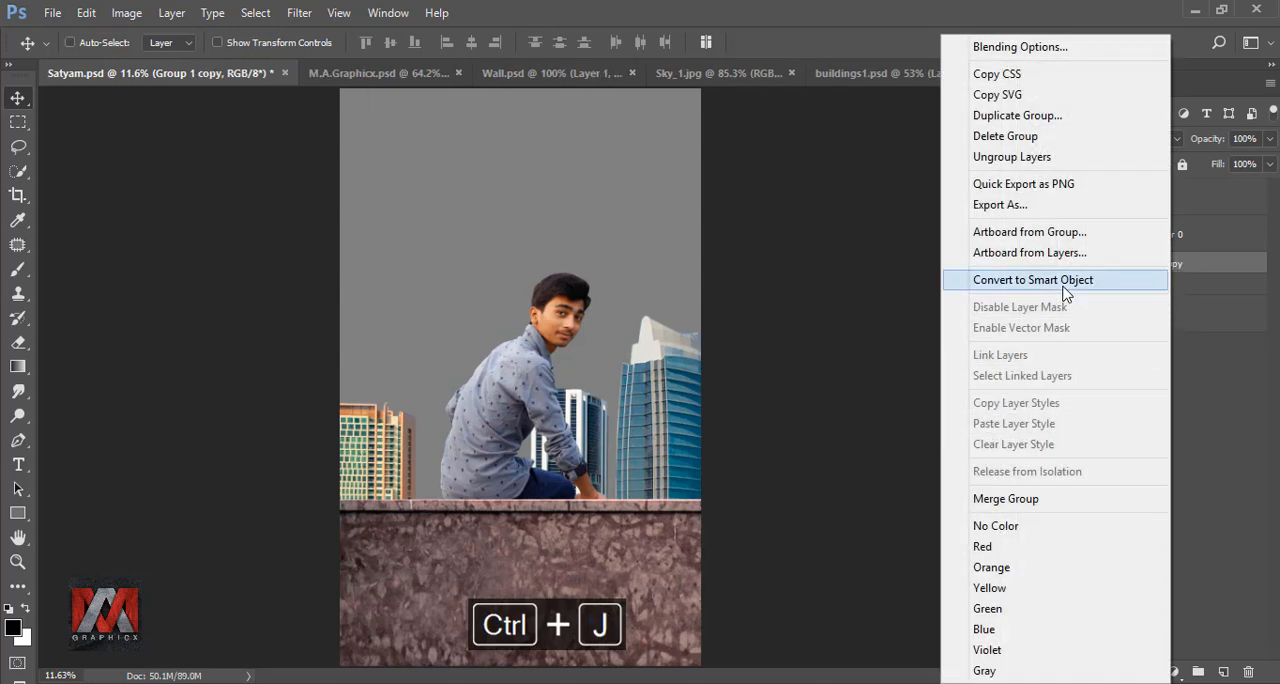
left_click(1060, 280)
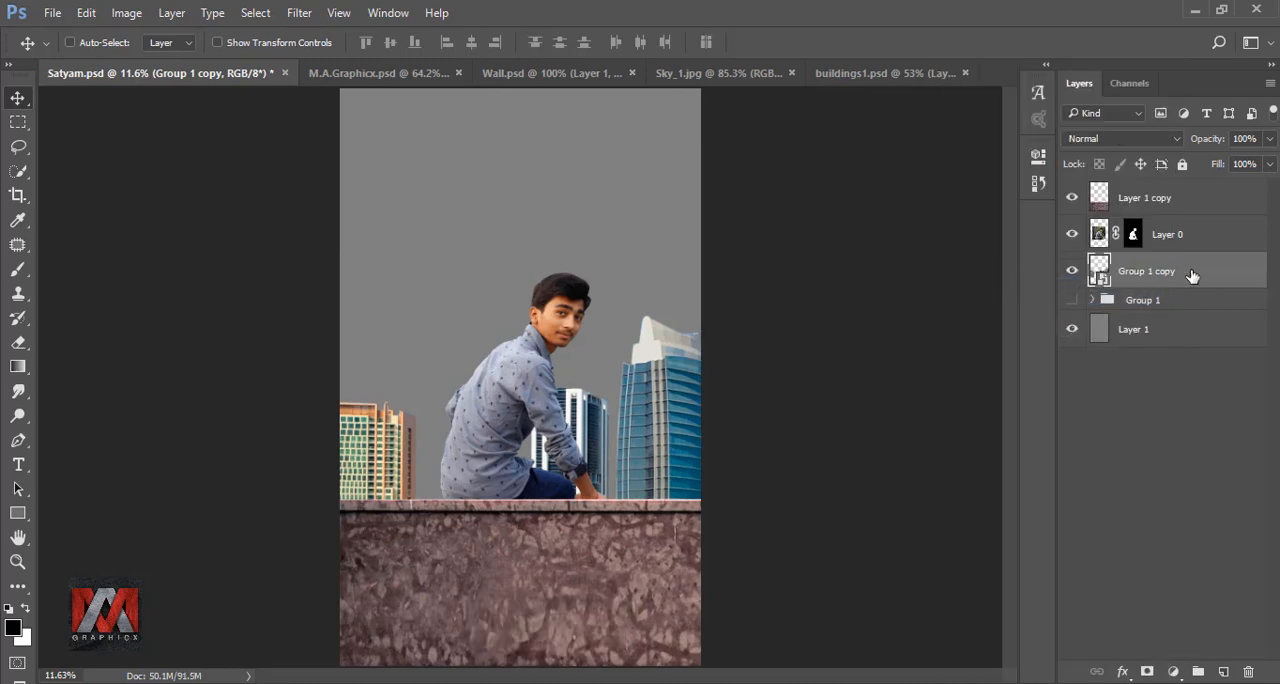
right_click(1191, 276)
left_click(990, 413)
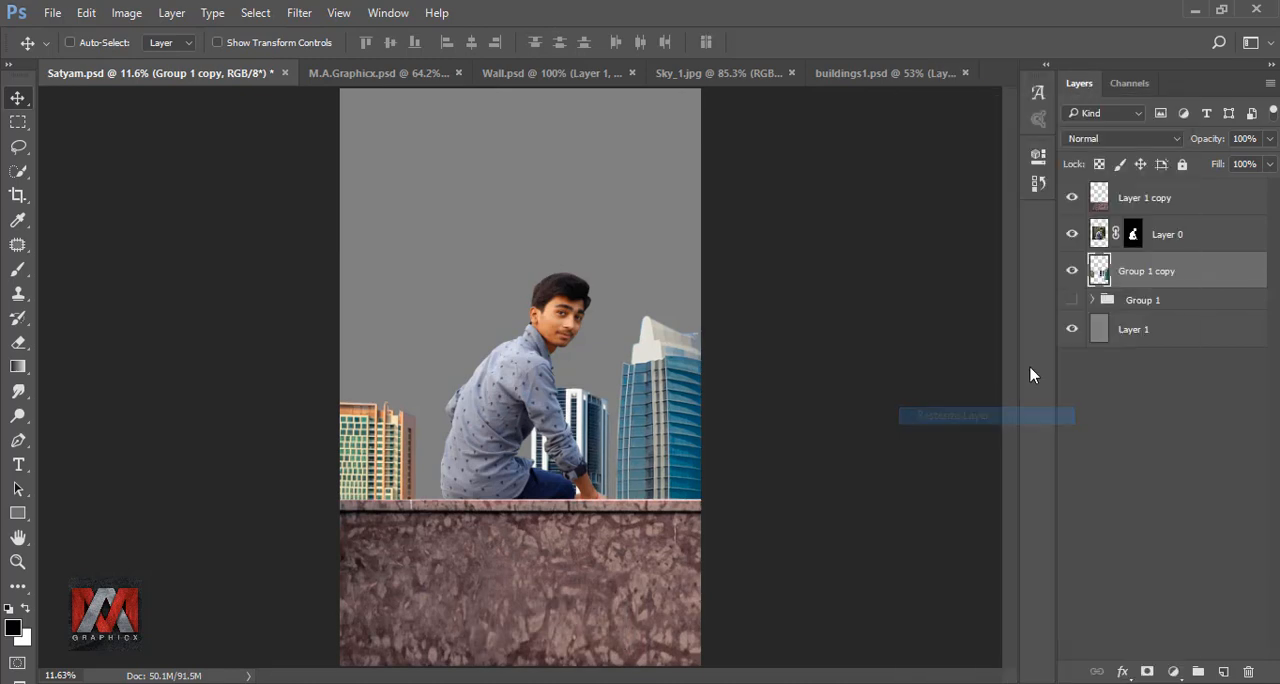
left_click(1073, 271)
left_click(1073, 271)
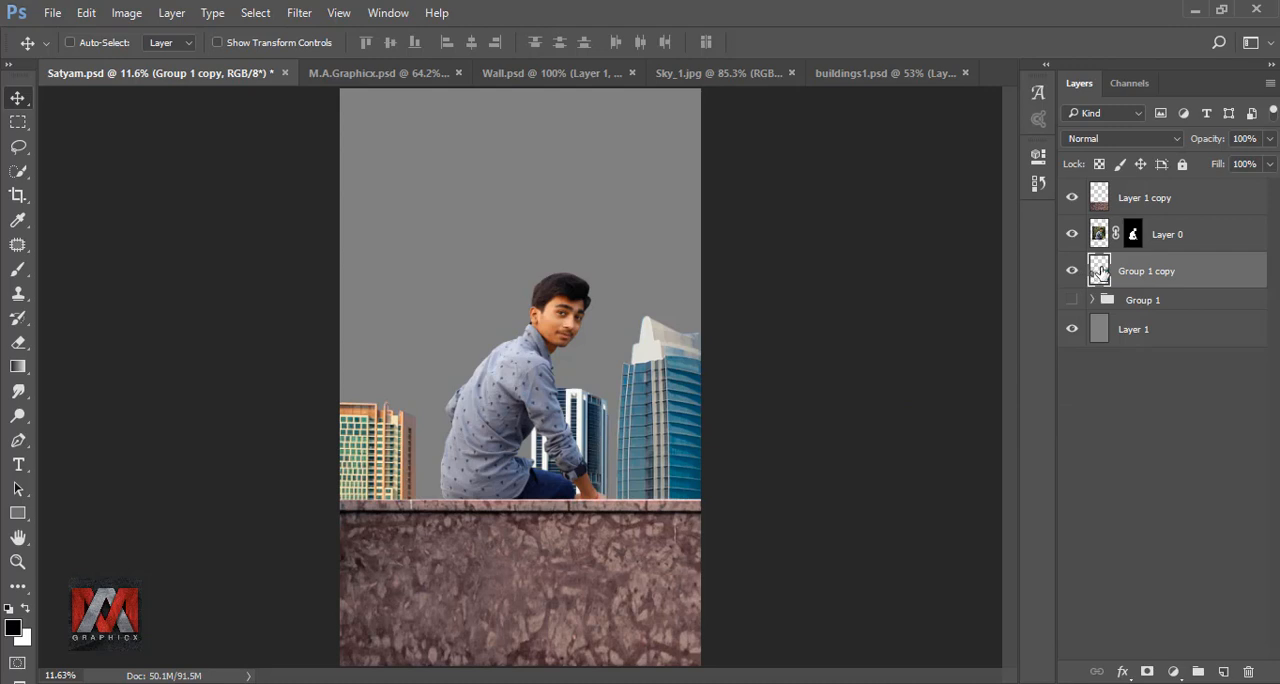
- Fill the gray background Layer 1 with the pale yellow color fefcc1 and save the document
left_click(1101, 331)
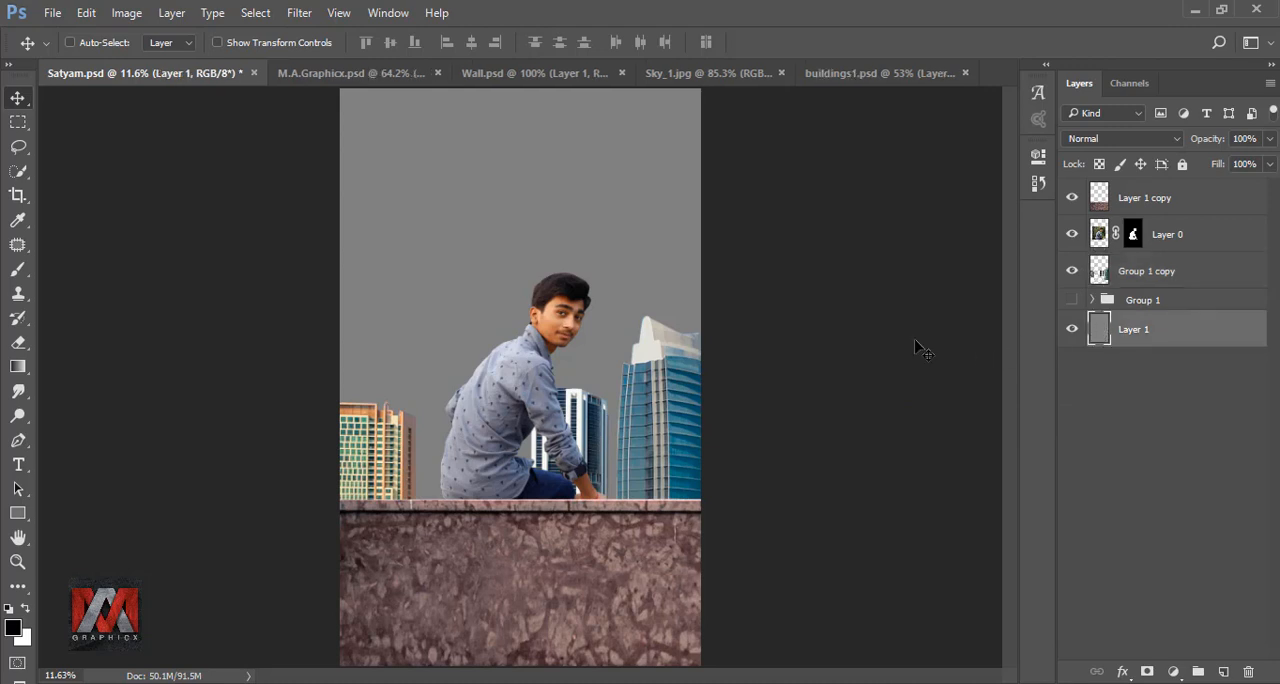
key("shift+F5")
left_click(1074, 194)
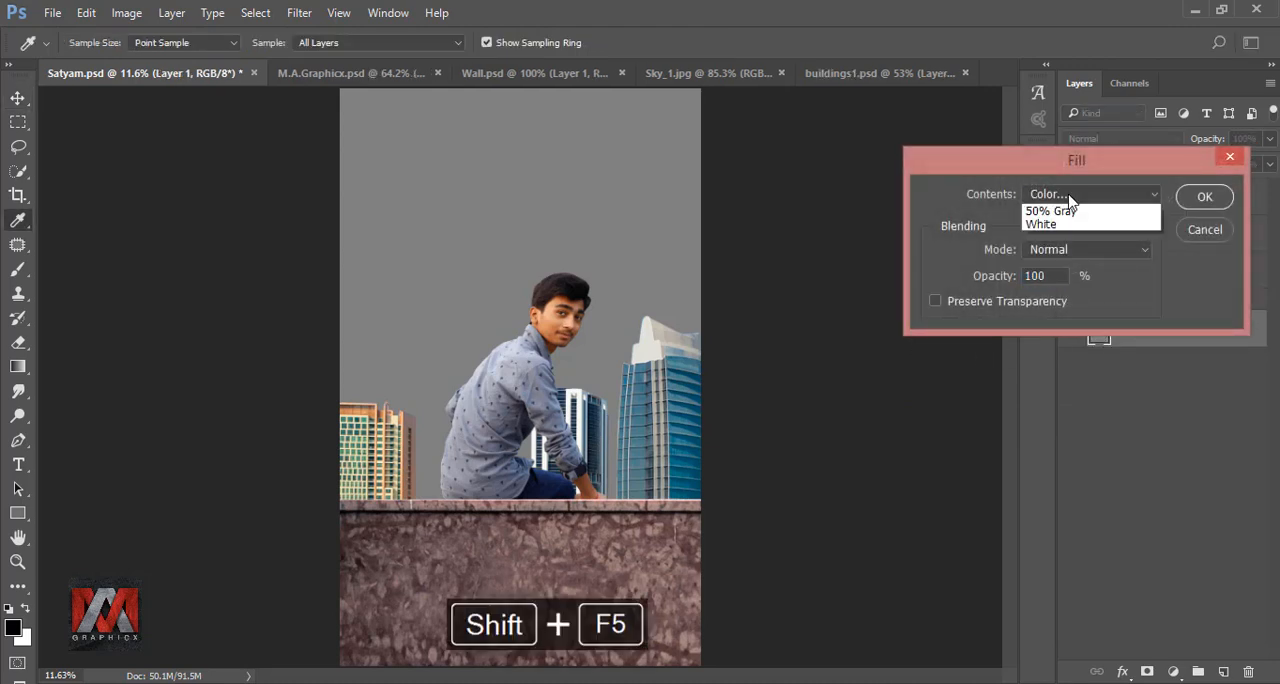
left_click(1072, 239)
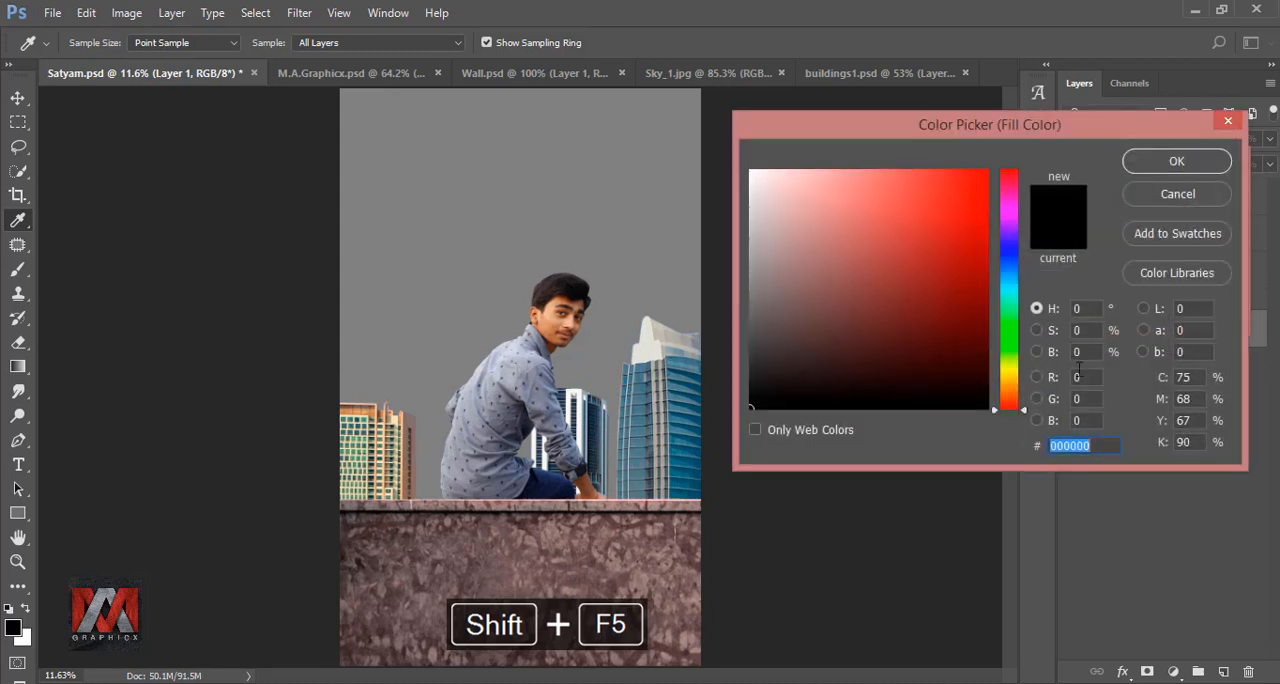
left_click(1060, 445)
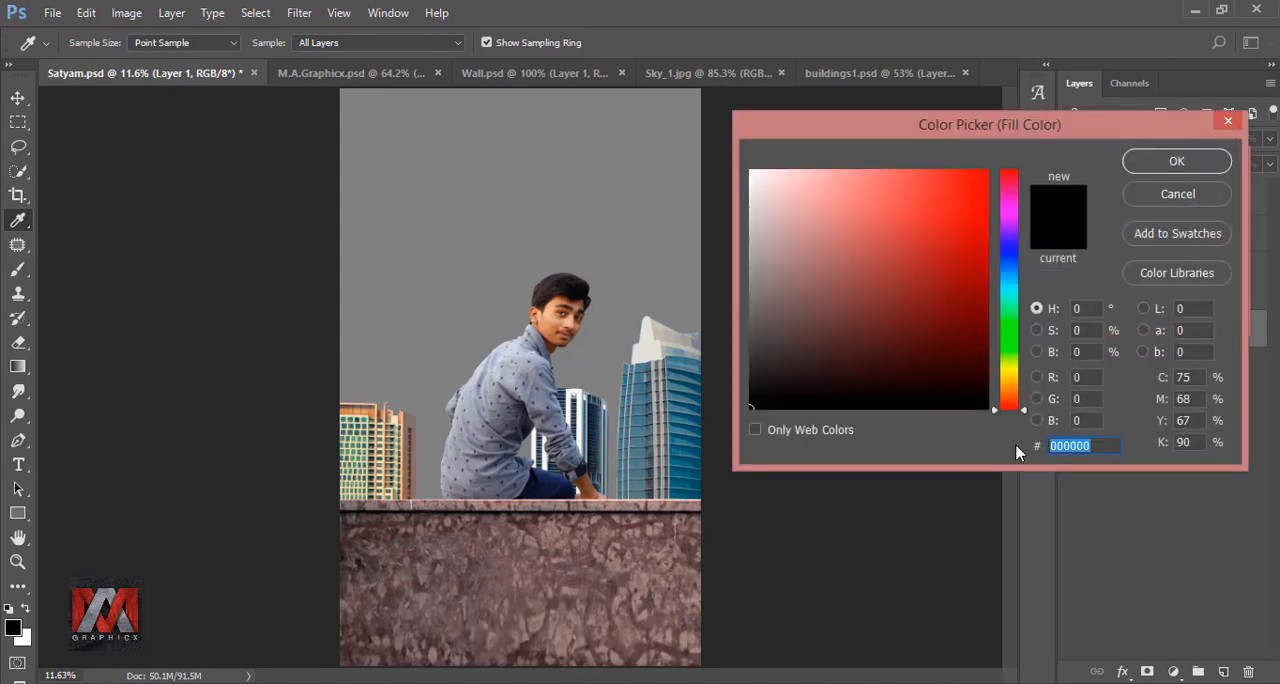
type("fefcc1")
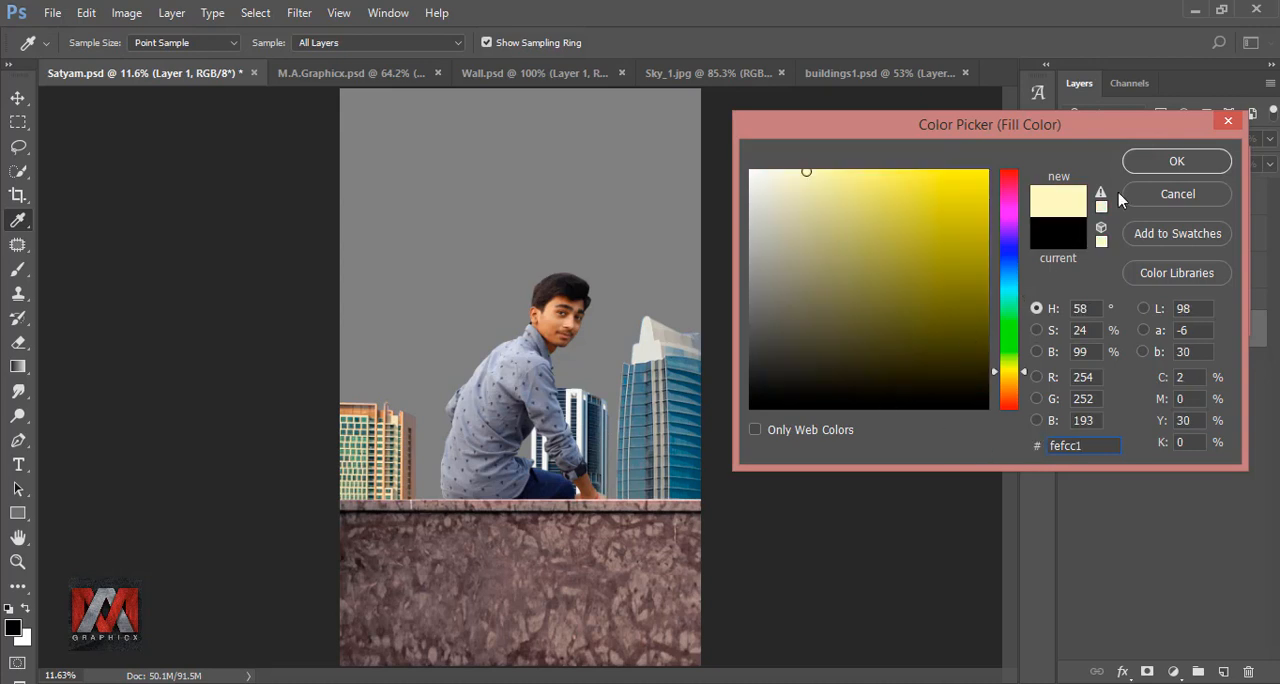
left_click(1190, 158)
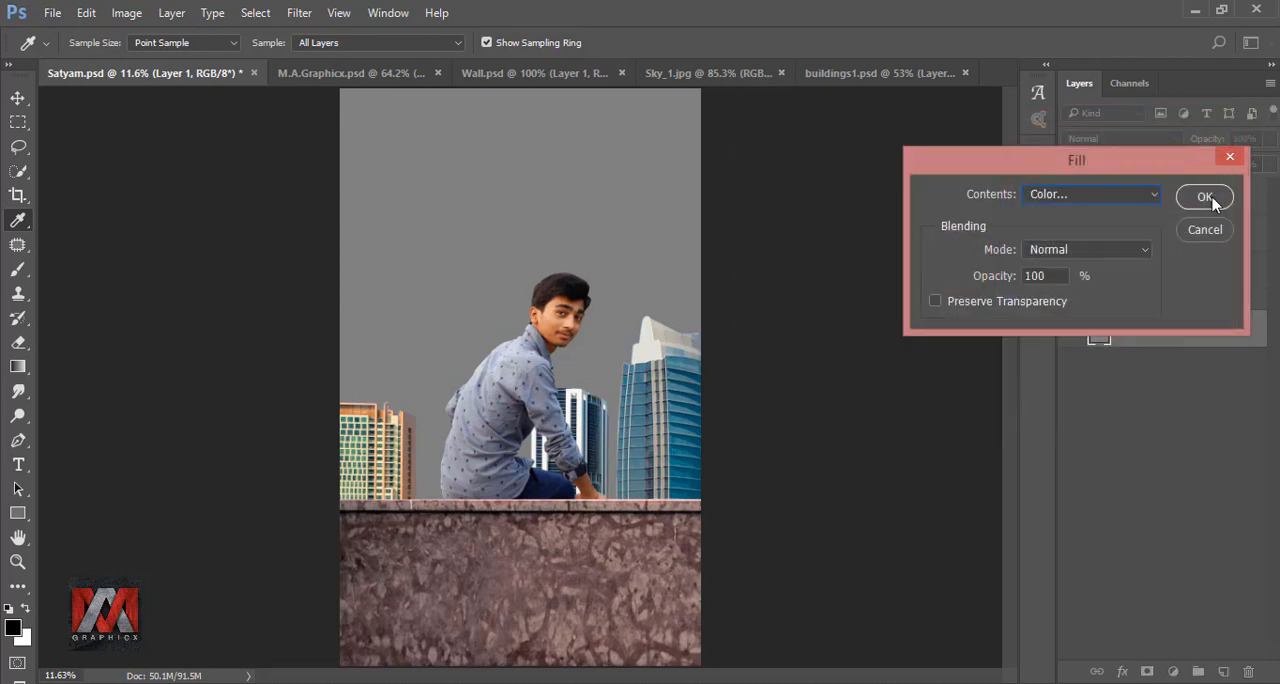
left_click(1205, 197)
key("v")
key("ctrl+s")
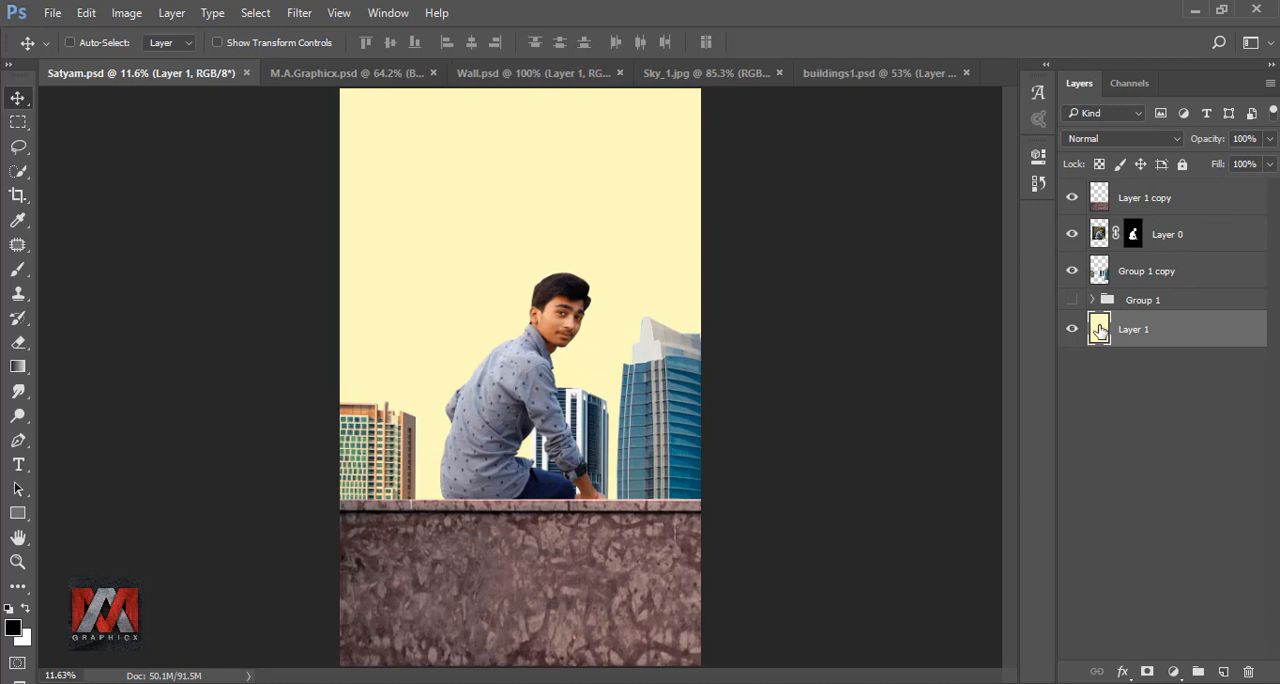
- Soften the buildings on Group 1 copy with a Gaussian Blur, raising its radius slightly
left_click(1098, 275)
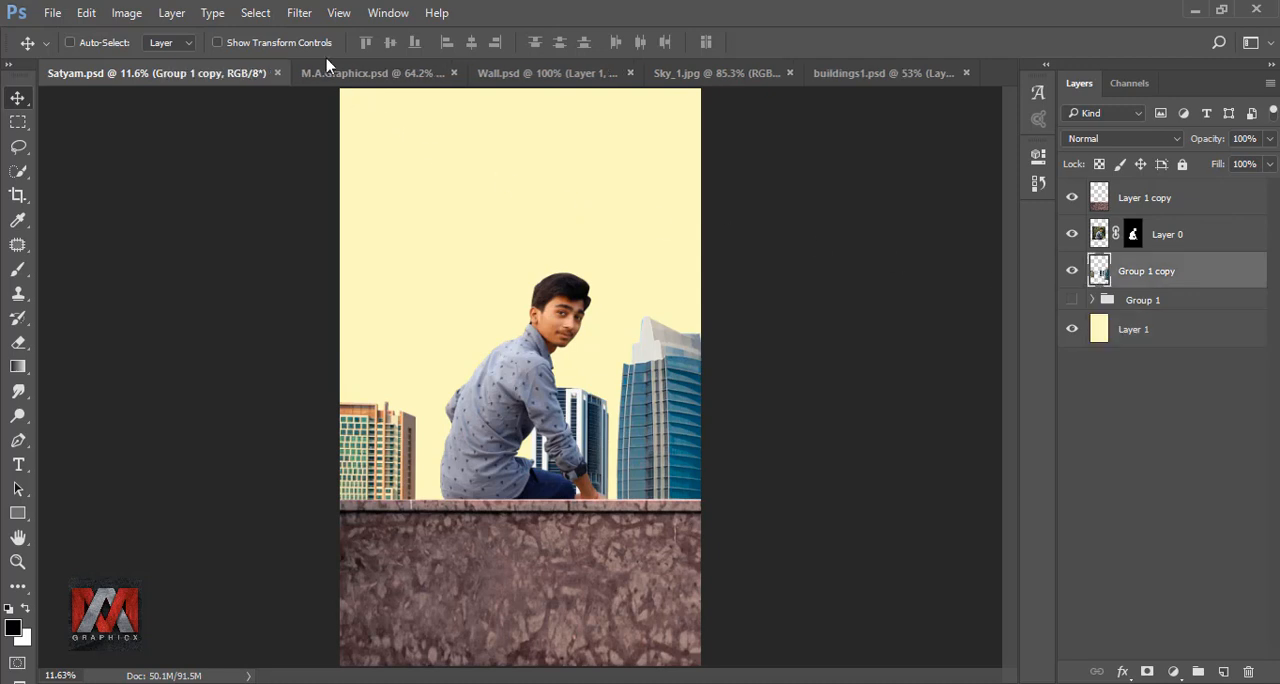
left_click(299, 12)
mouse_move(366, 220)
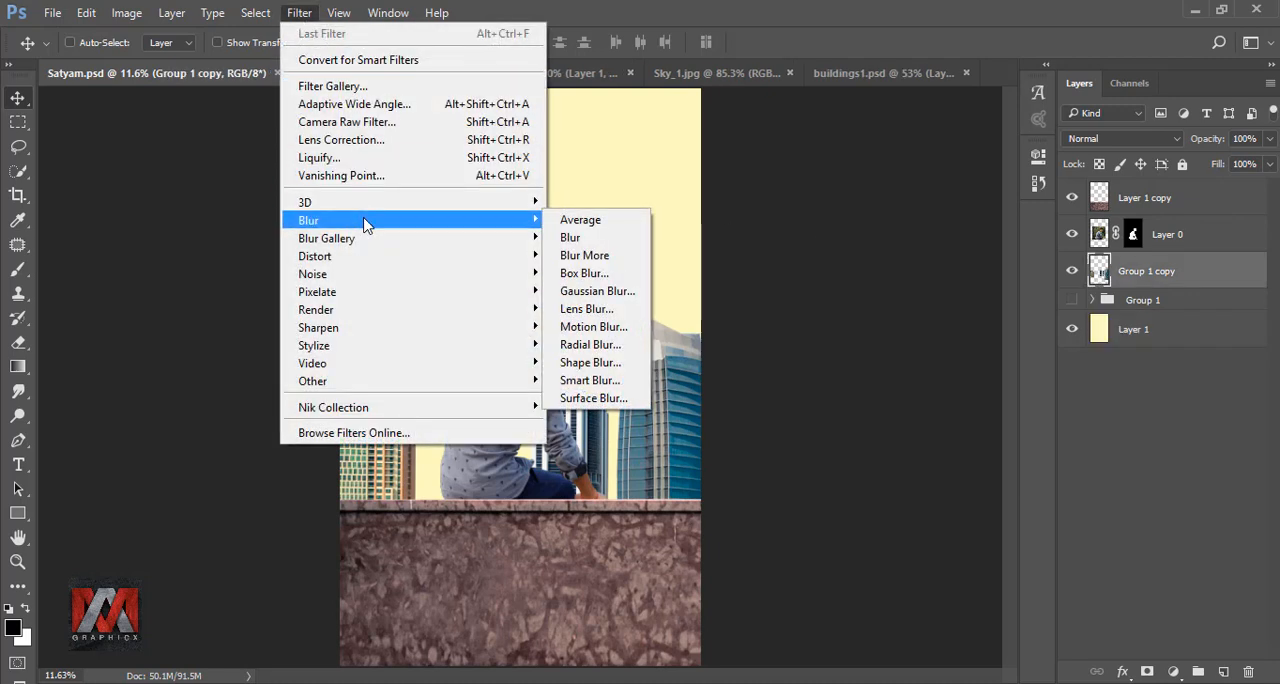
left_click(610, 290)
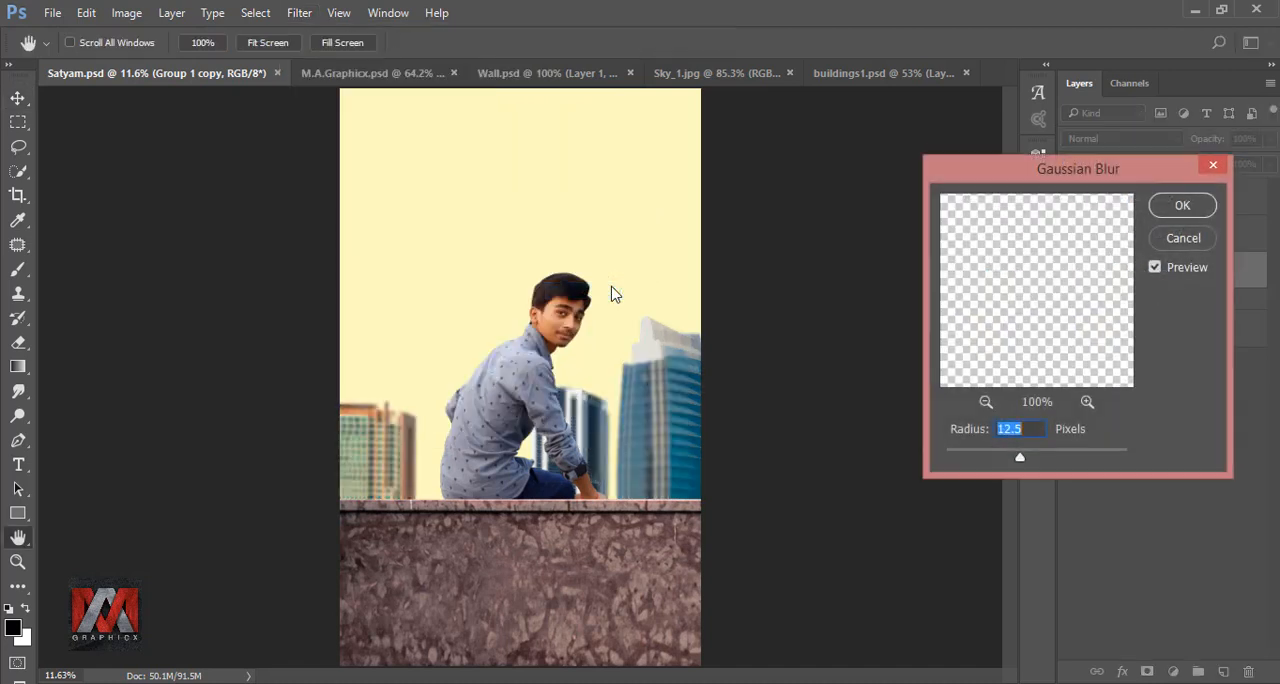
left_click_drag(1019, 458, 1022, 460)
left_click(1180, 205)
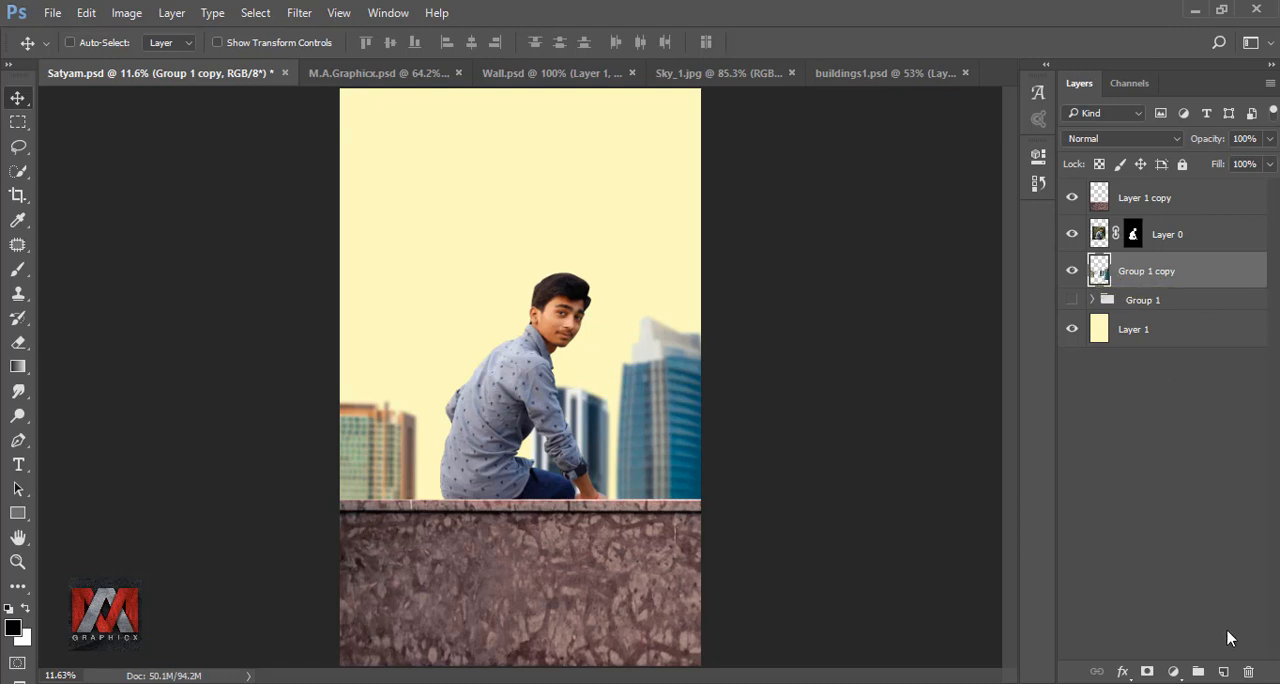
- Add a new layer above Group 1 copy and choose the 4923 px smoke brush, reducing its size to 2000 px
left_click(1224, 671)
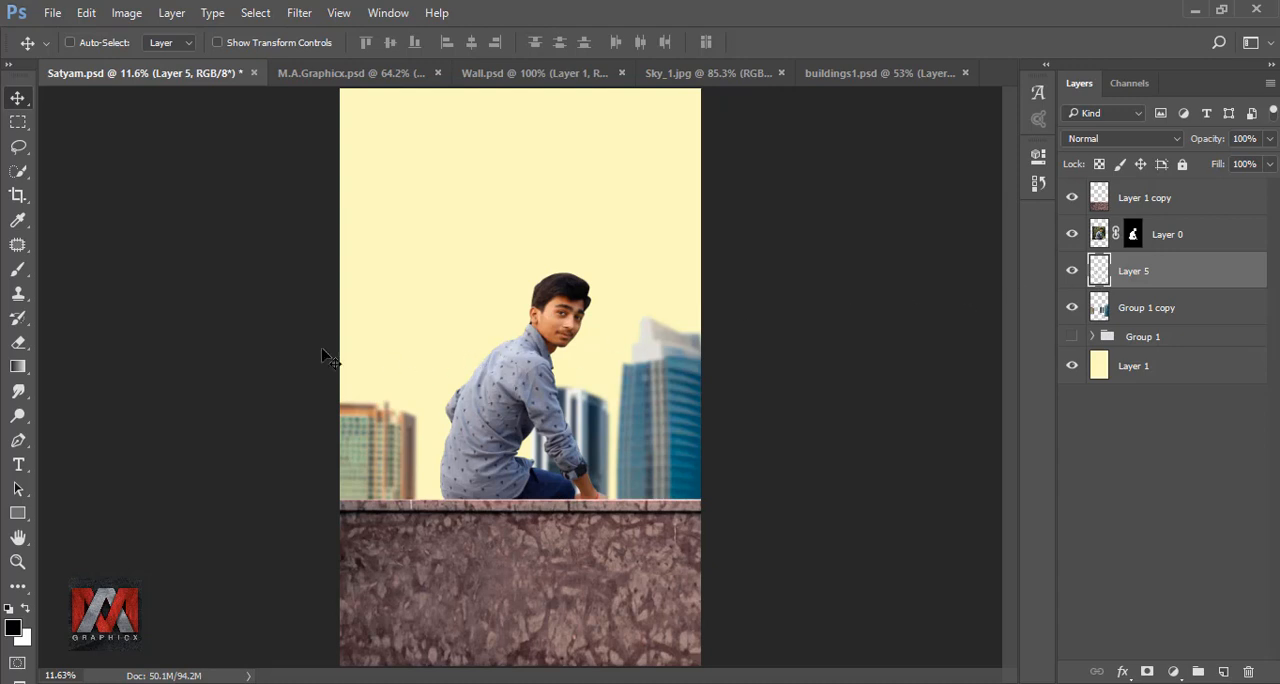
left_click(18, 270)
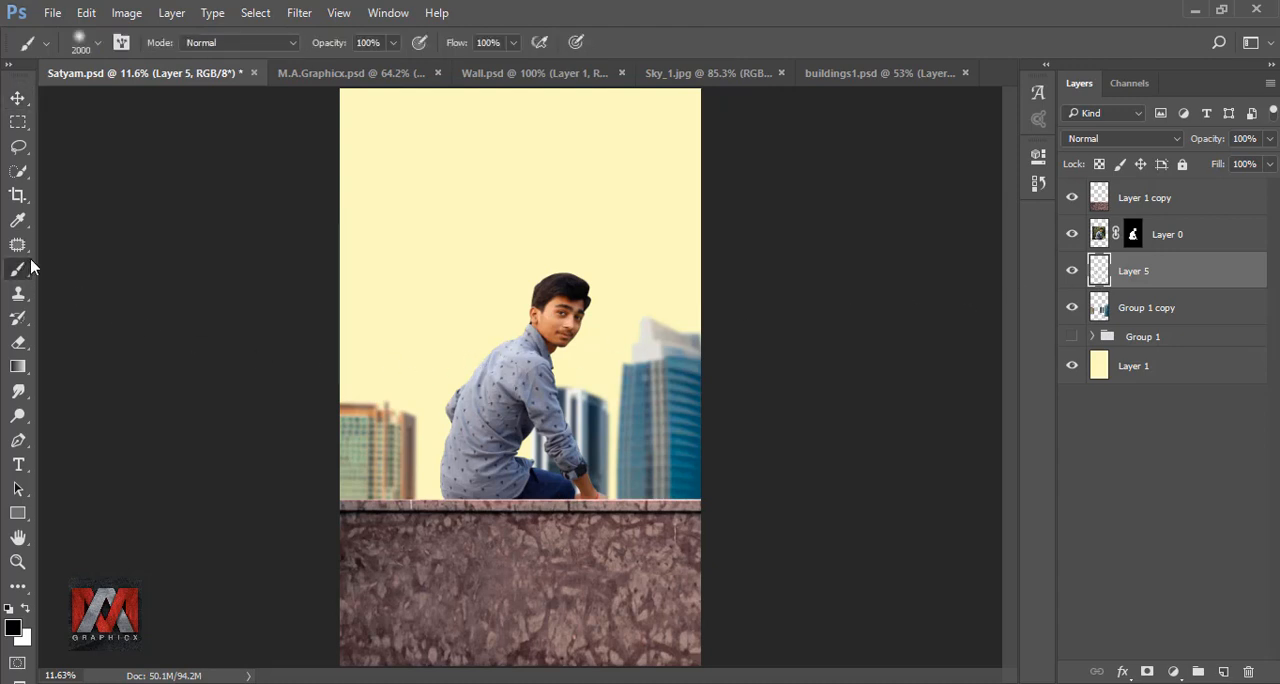
left_click(81, 40)
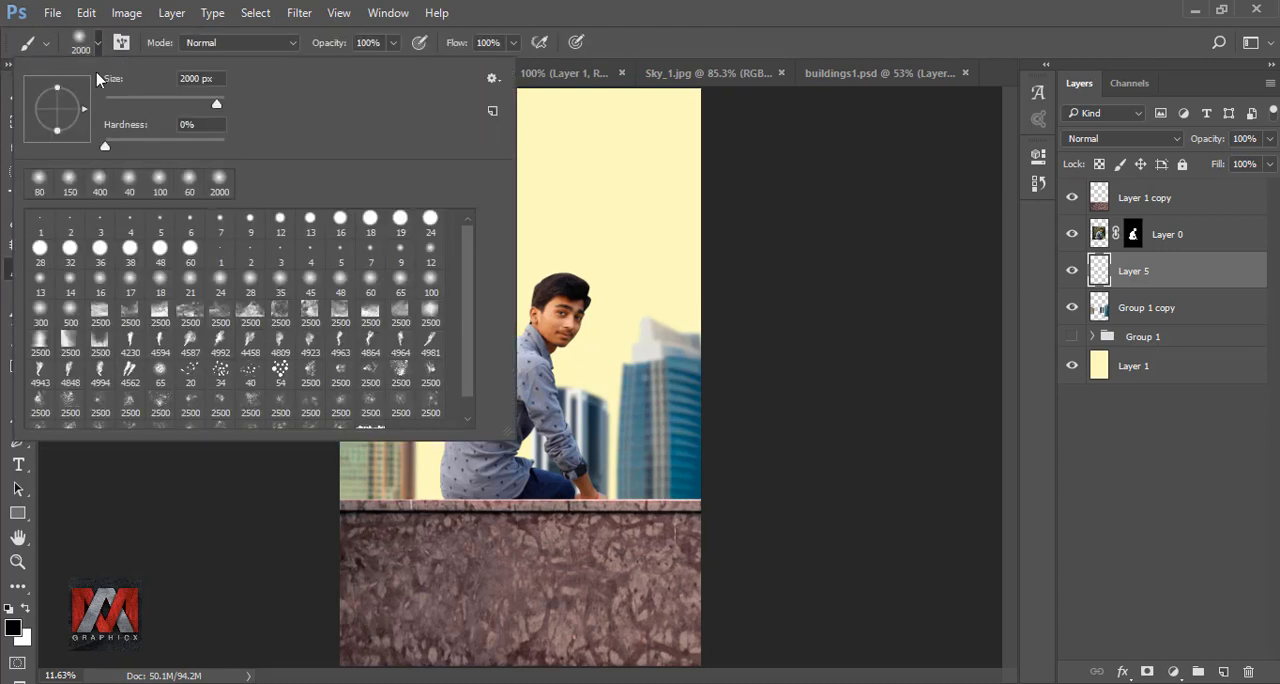
left_click(310, 343)
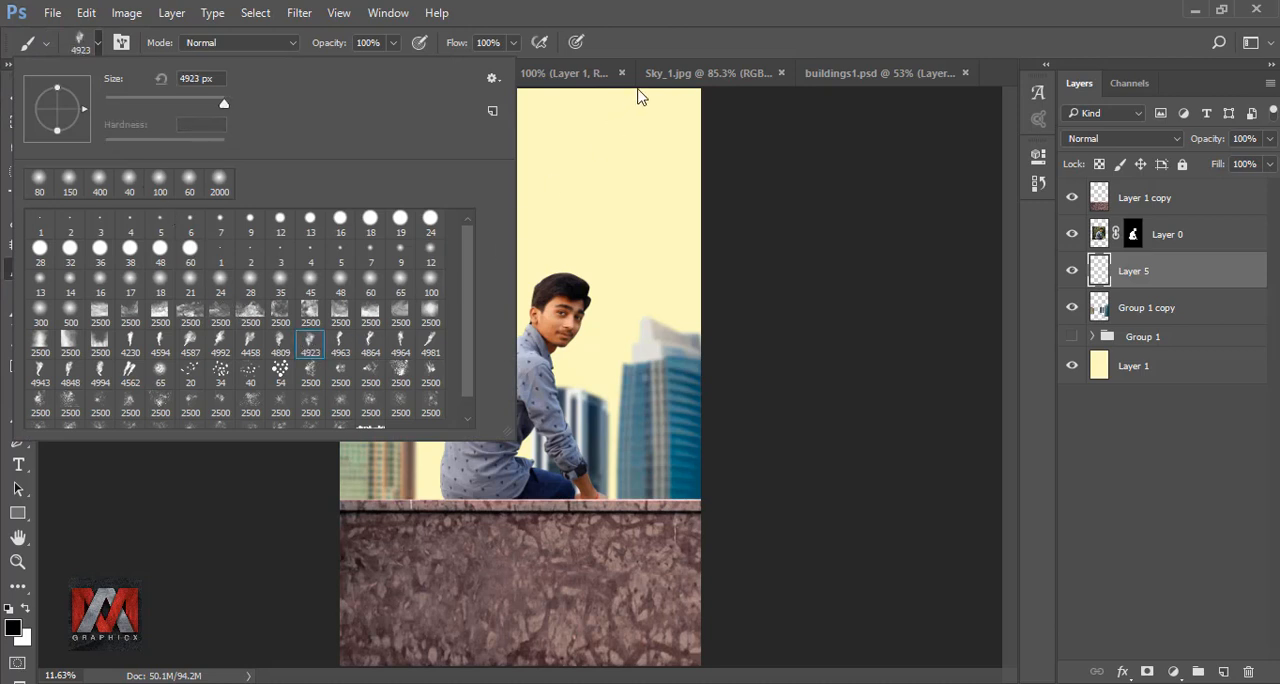
left_click(676, 40)
key("bracketleft")
key("bracketleft")
key("bracketleft")
key("bracketleft")
key("bracketleft")
key("bracketleft")
key("bracketleft")
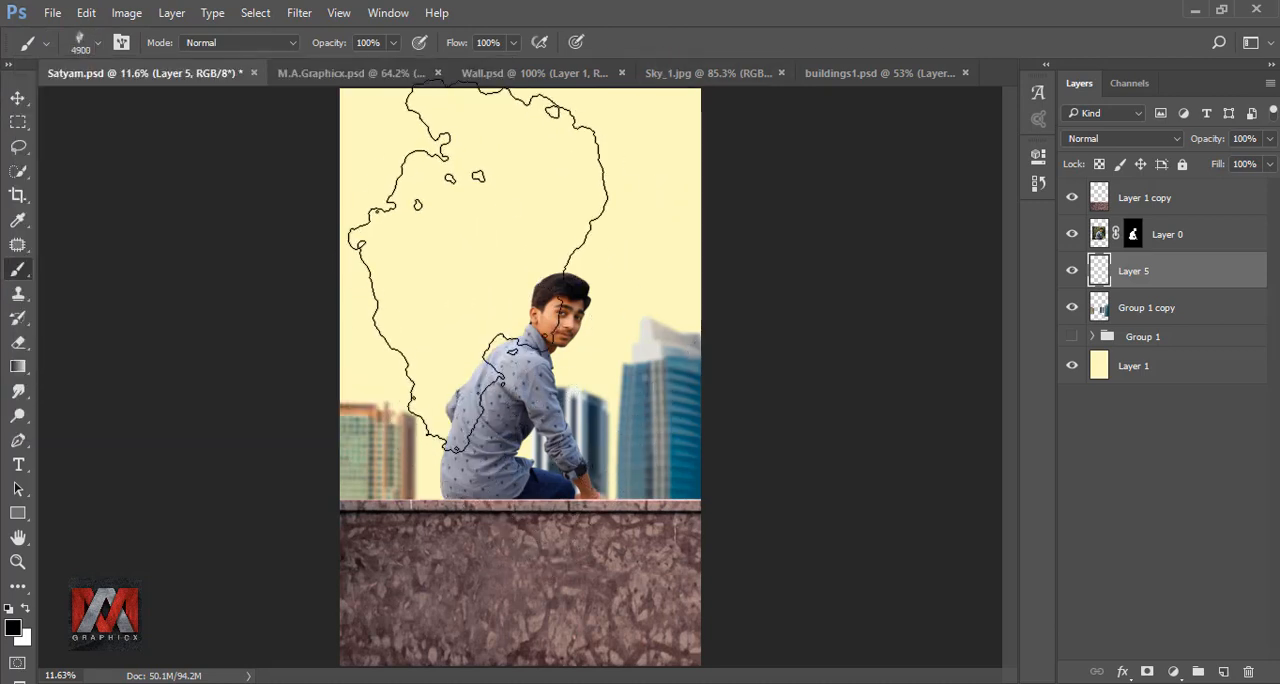
key("bracketleft")
key("bracketleft")
key("bracketleft")
key("bracketleft")
key("bracketleft")
key("bracketleft")
key("bracketleft")
key("bracketleft")
key("bracketleft")
key("bracketleft")
key("bracketleft")
key("bracketleft")
key("bracketleft")
key("bracketleft")
key("bracketleft")
key("bracketleft")
key("bracketleft")
key("bracketleft")
key("bracketleft")
key("bracketleft")
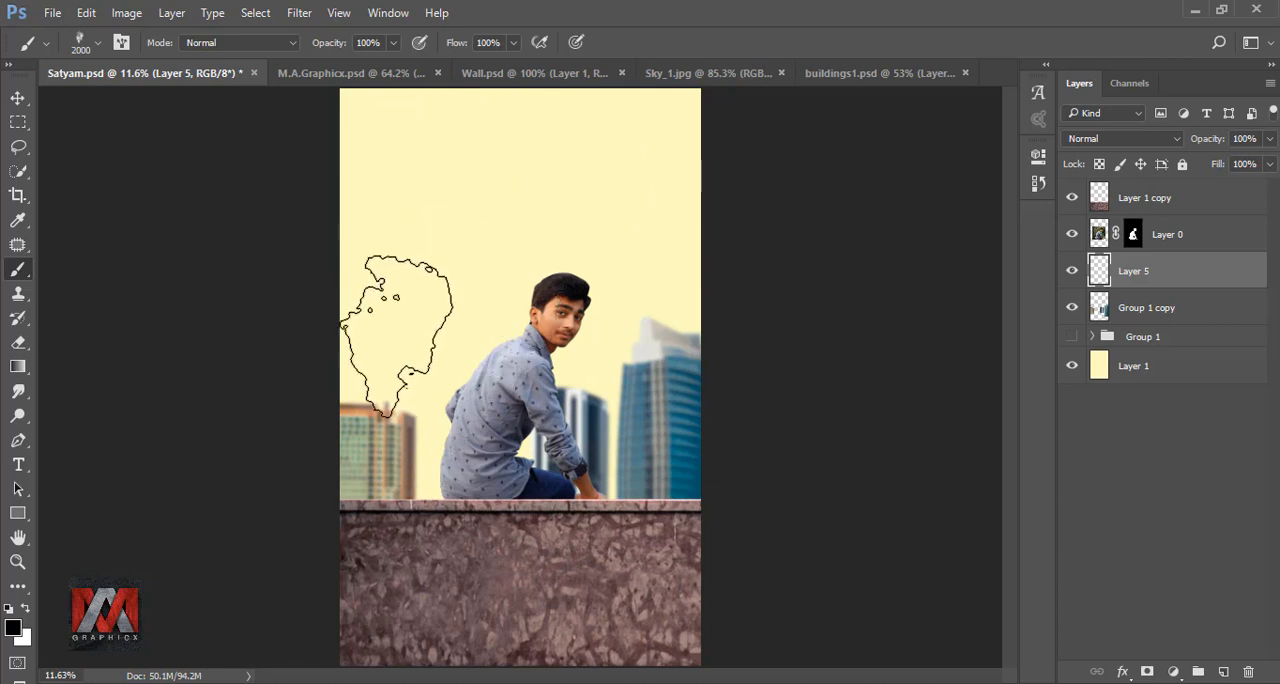
- Set the foreground color to fefcc1, sampled from the background, and rotate the smoke brush tip about a quarter turn clockwise
left_click(13, 627)
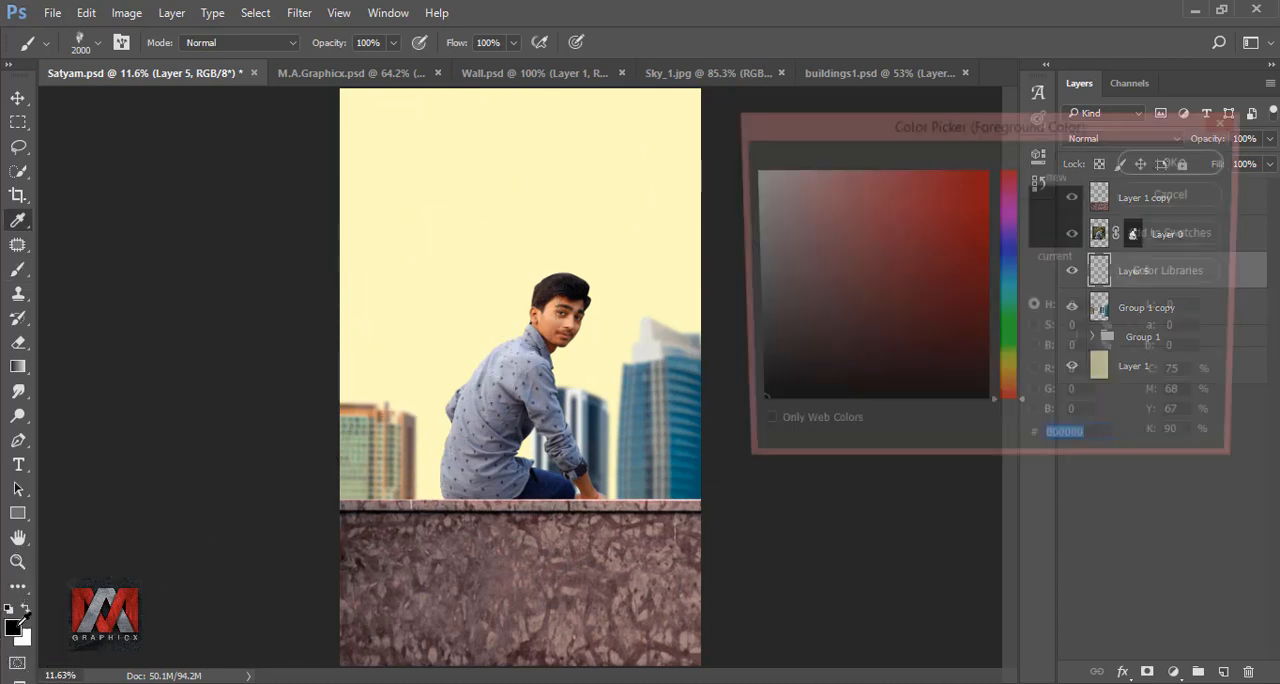
left_click(489, 255)
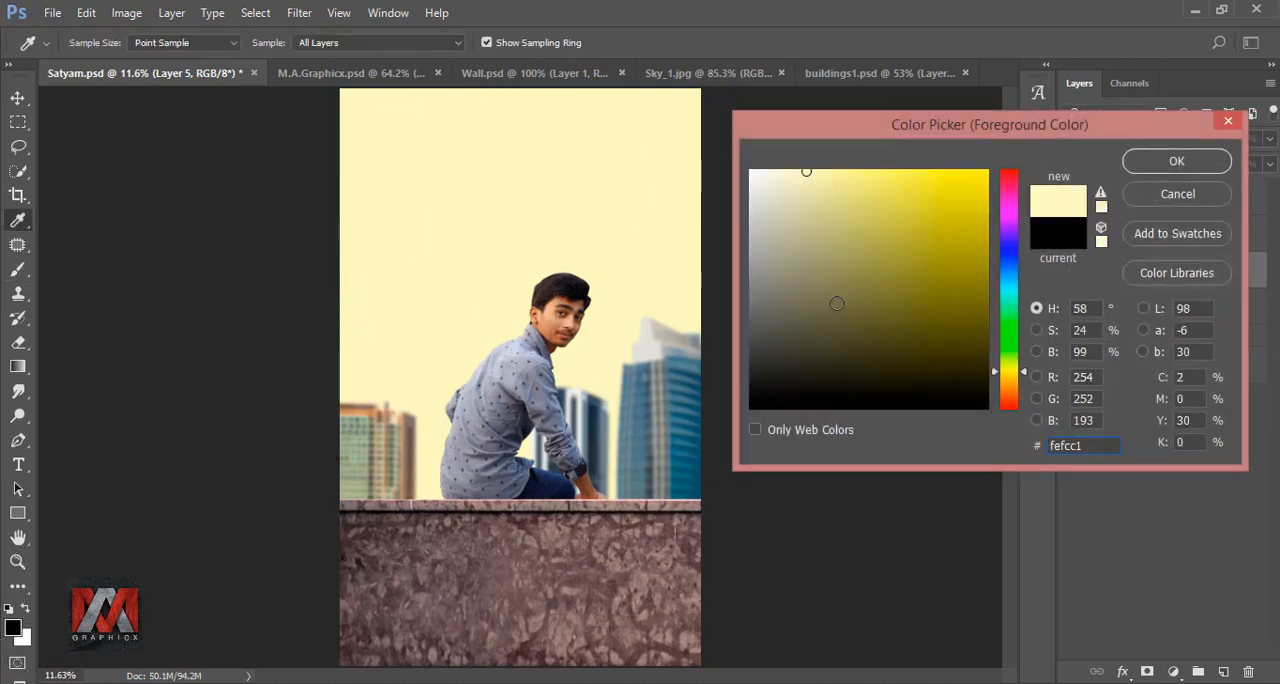
left_click(1177, 162)
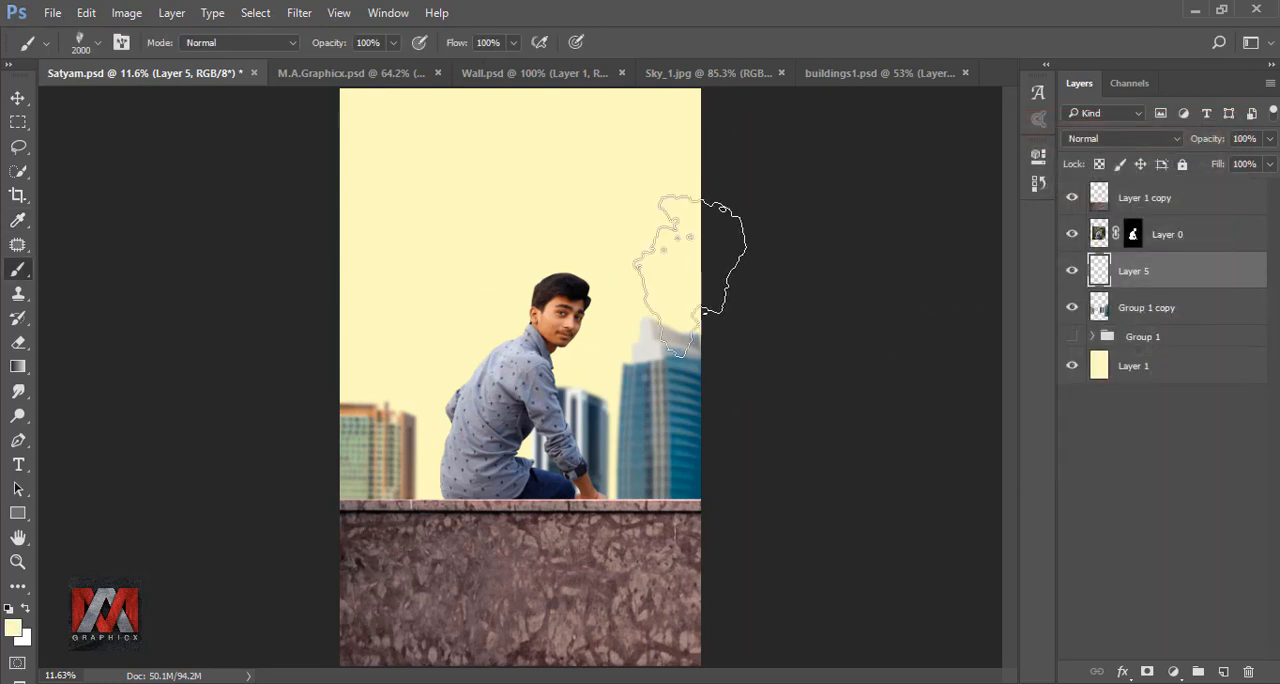
right_click(497, 300)
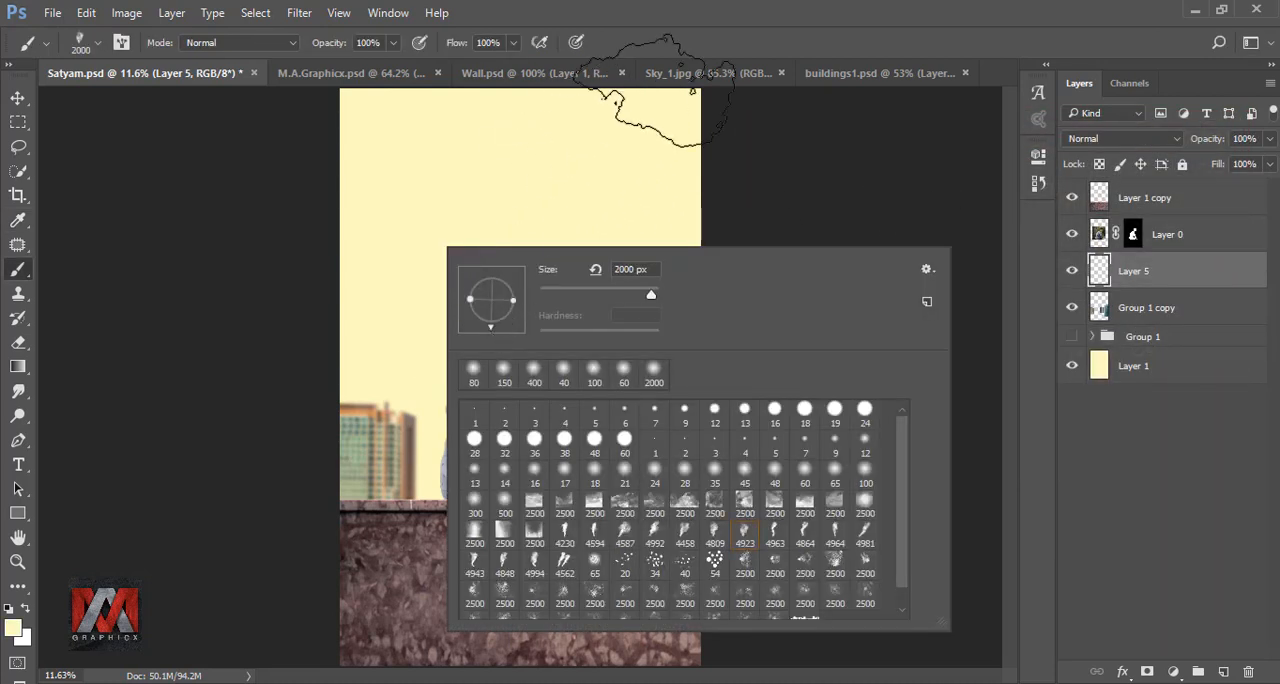
left_click(720, 47)
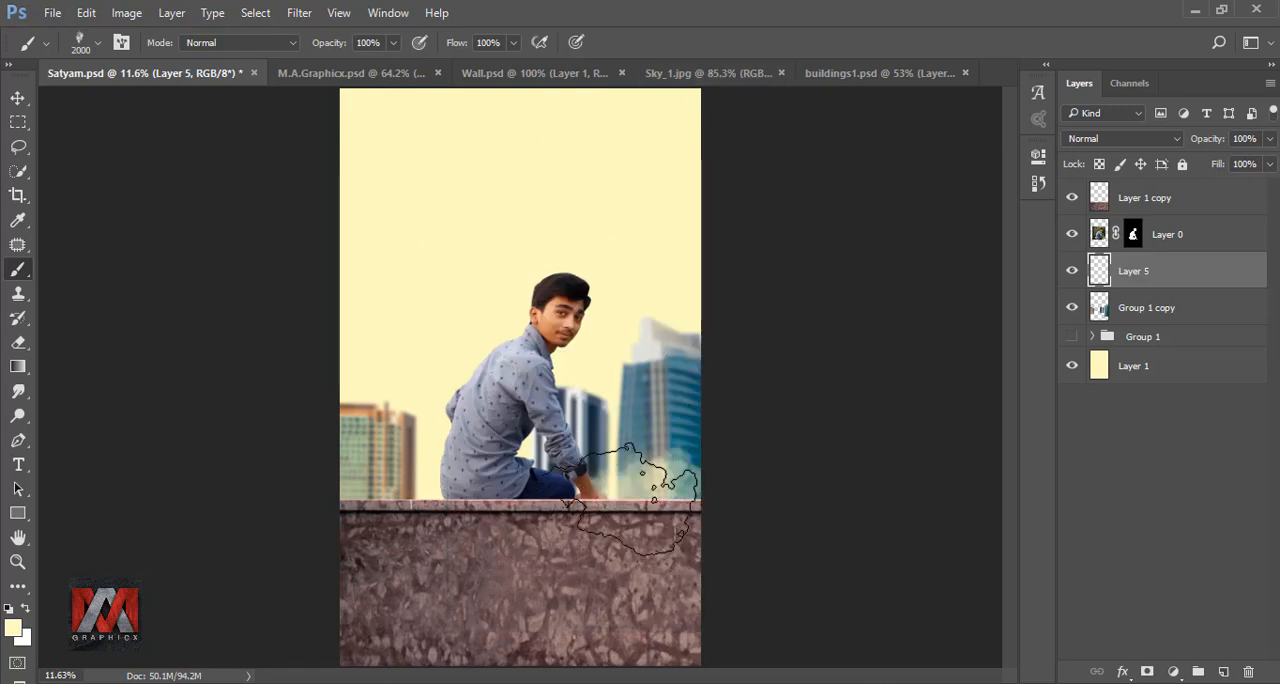
- Paint pale yellow fog over the bases of the buildings on Layer 5, undoing the last stroke on the tall tower
left_click(680, 510)
left_click(702, 472)
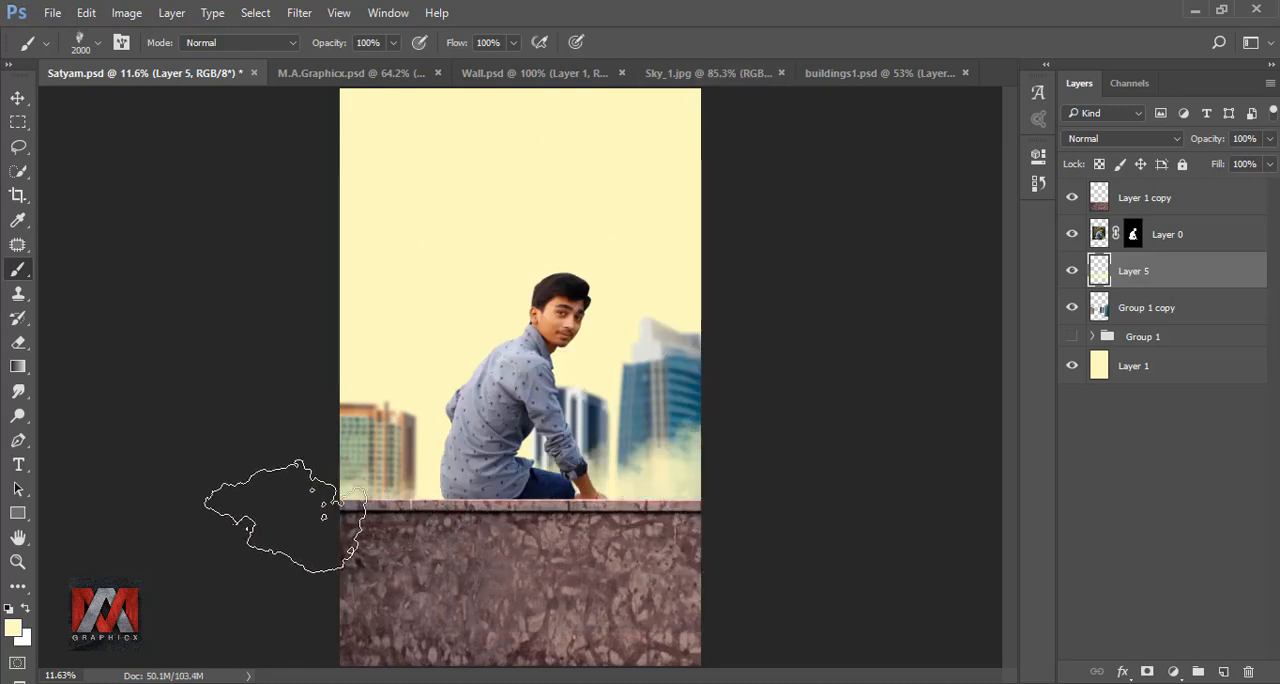
left_click(380, 478)
left_click(380, 478)
left_click(688, 424)
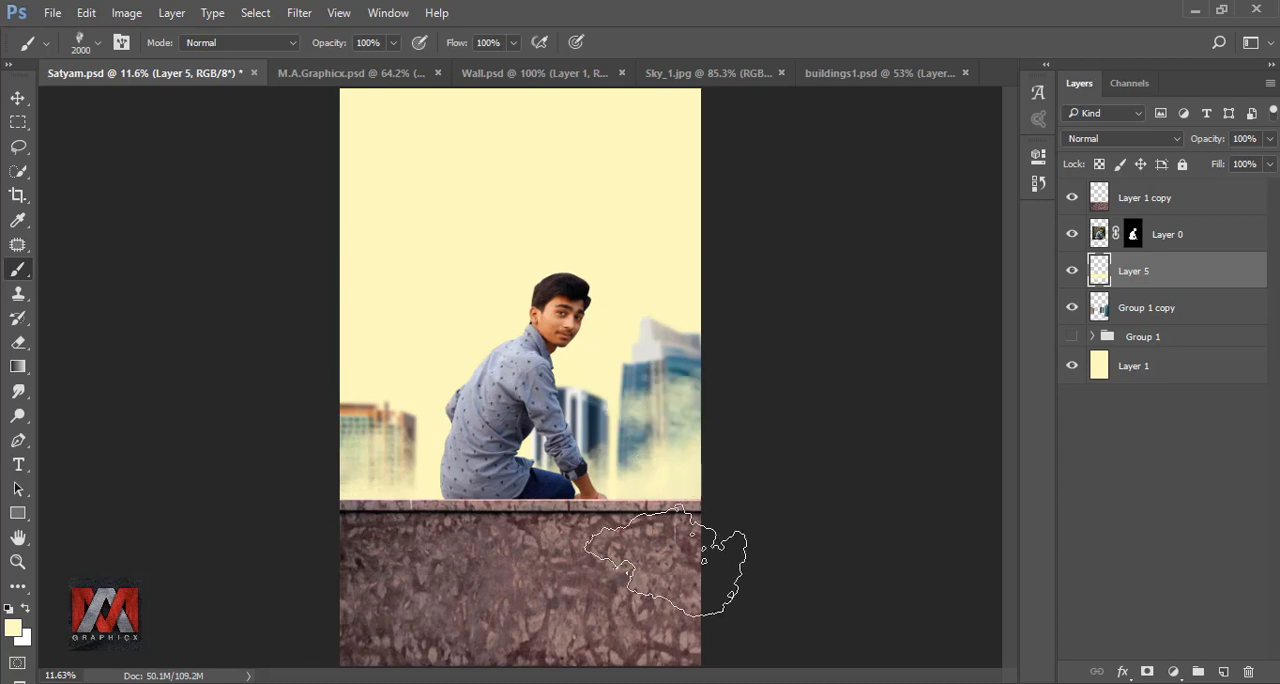
key("ctrl+z")
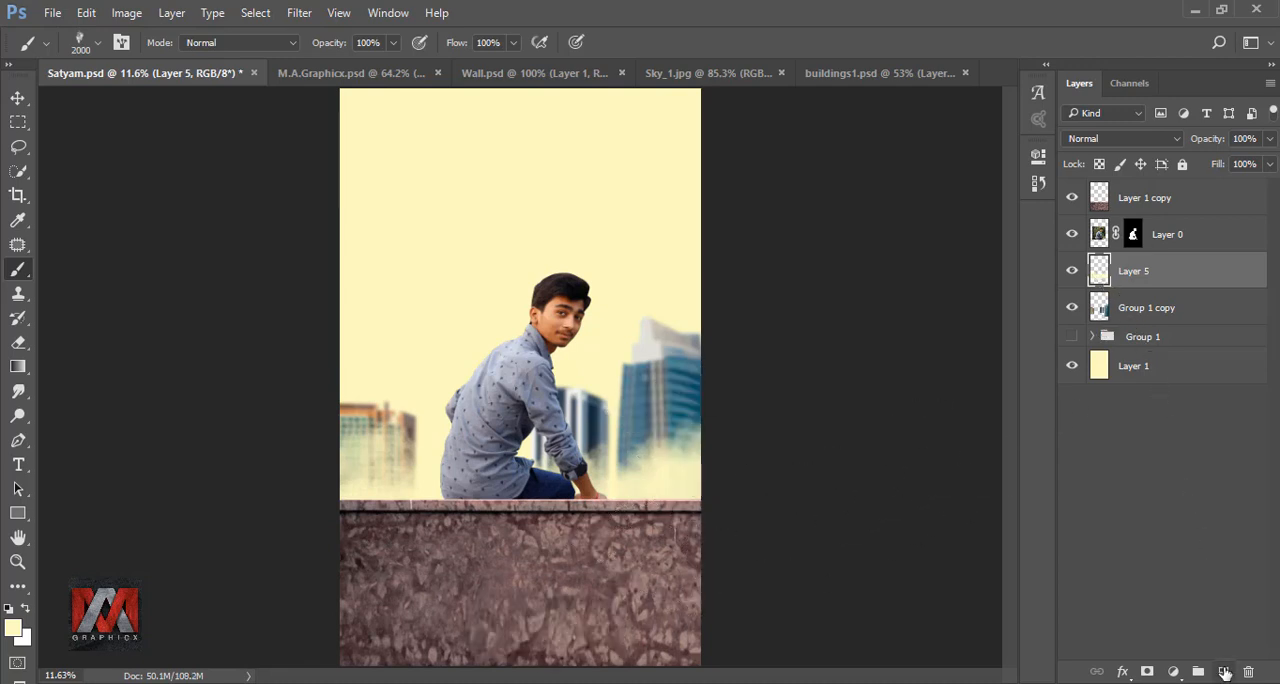
- Create another new layer, enlarge the smoke brush to 2300 px, and paint fog across the buildings
left_click(1225, 672)
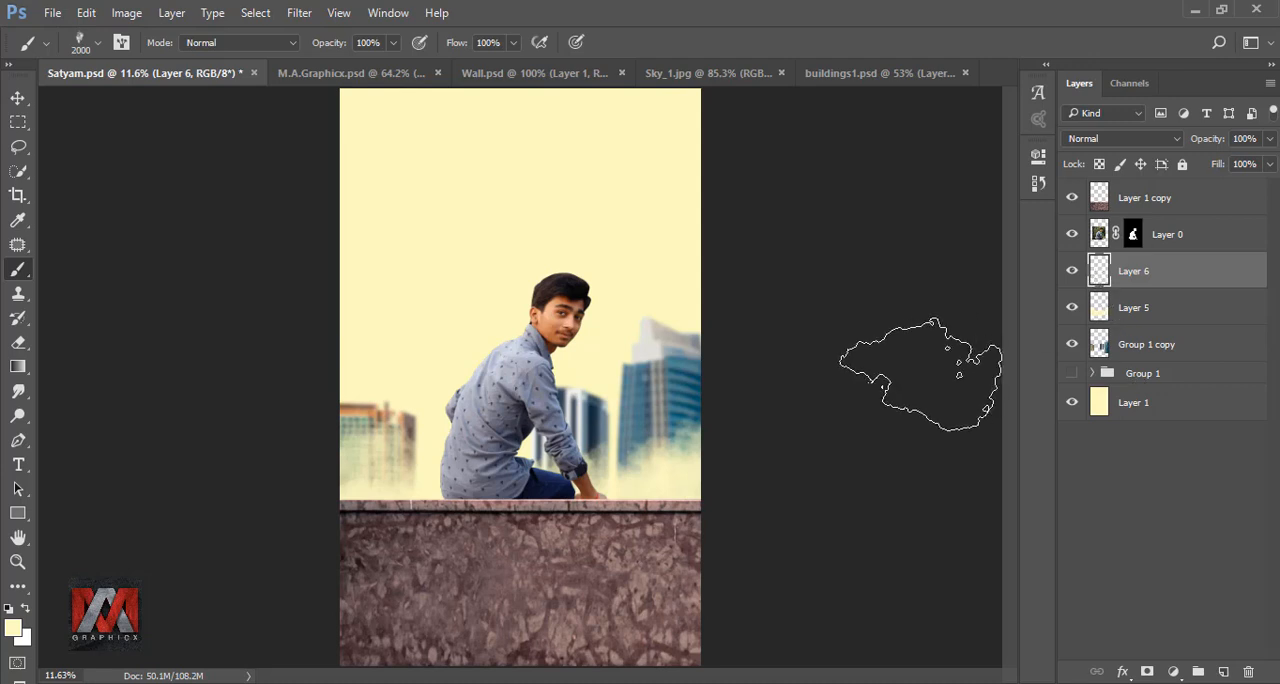
key("bracketright")
key("bracketright")
key("bracketright")
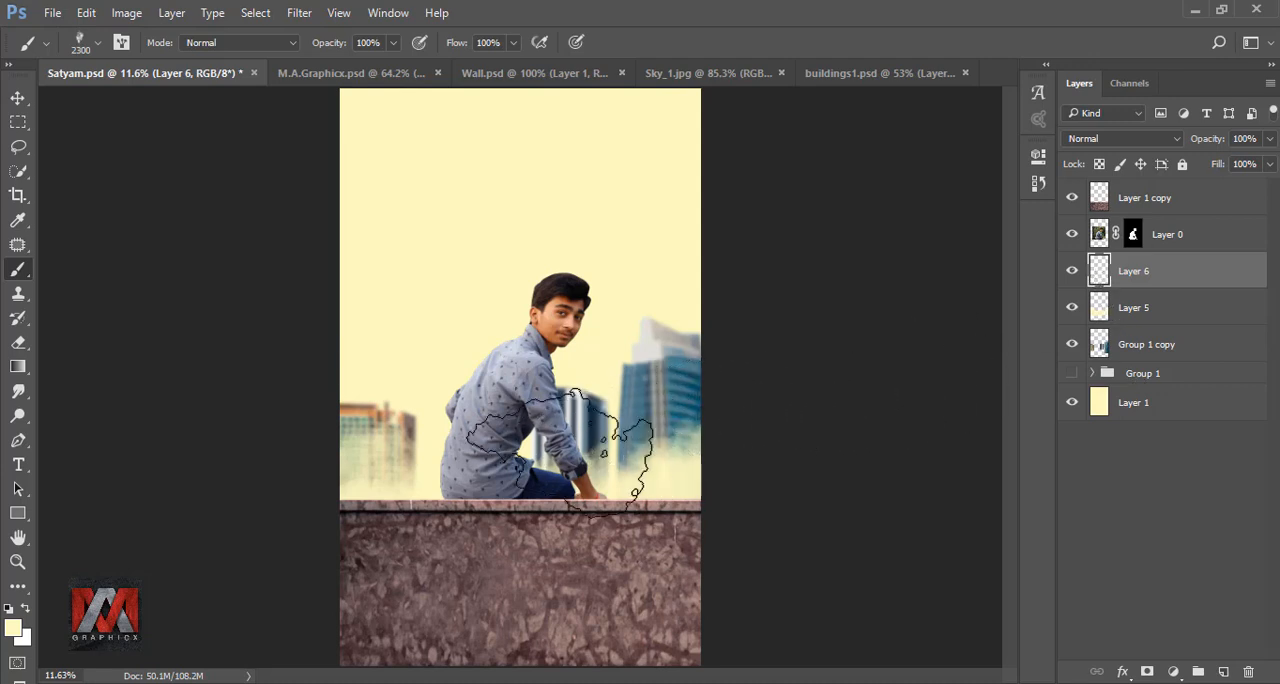
mouse_move(560, 453)
left_mouse_down()
mouse_move(432, 487)
mouse_move(403, 459)
mouse_move(323, 452)
mouse_move(191, 401)
mouse_move(865, 391)
mouse_move(569, 474)
mouse_move(620, 515)
mouse_move(772, 455)
left_mouse_up()
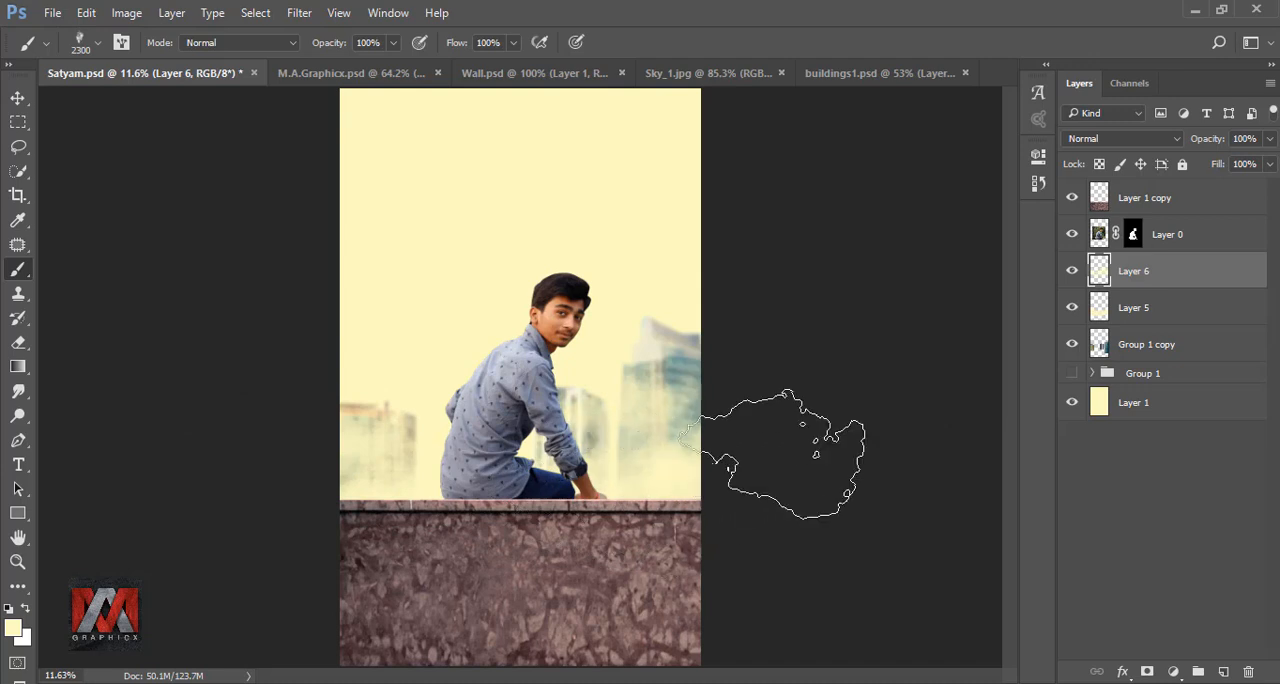
- Lower the opacity of fog Layer 6 to 63% and toggle its visibility to compare
left_click(1269, 139)
left_click_drag(1268, 164, 1232, 166)
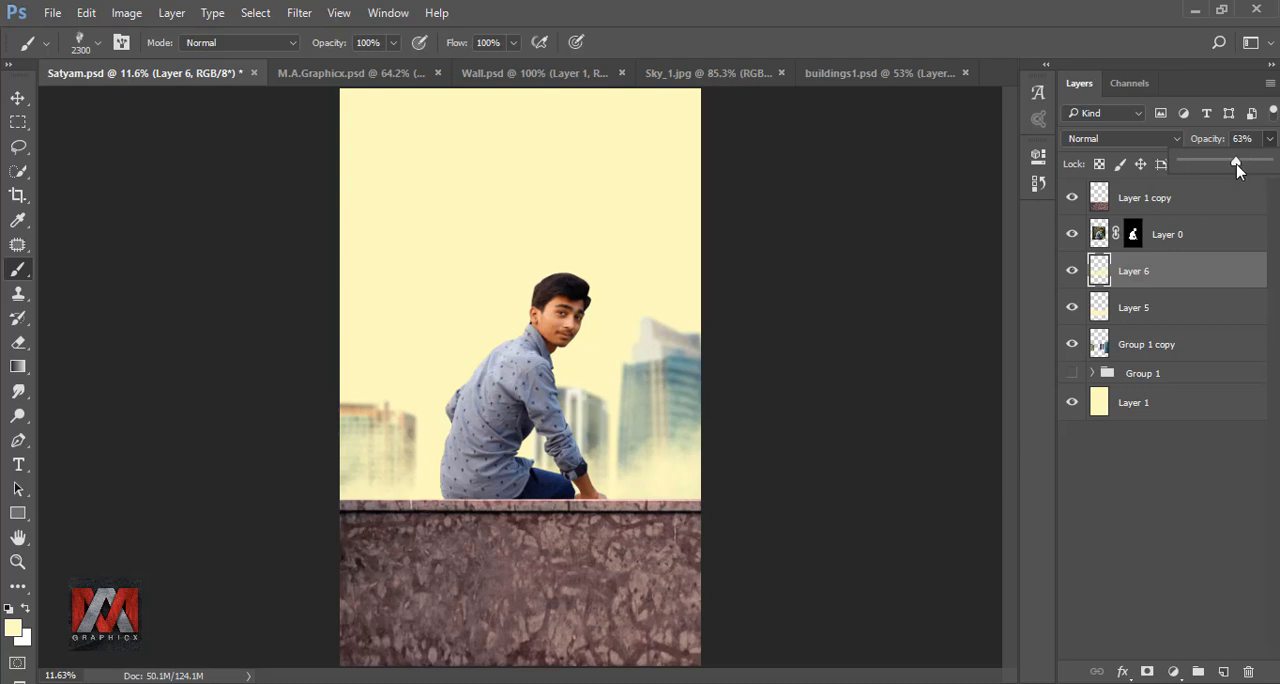
left_click(1099, 270)
left_click(1072, 271)
left_click(1072, 271)
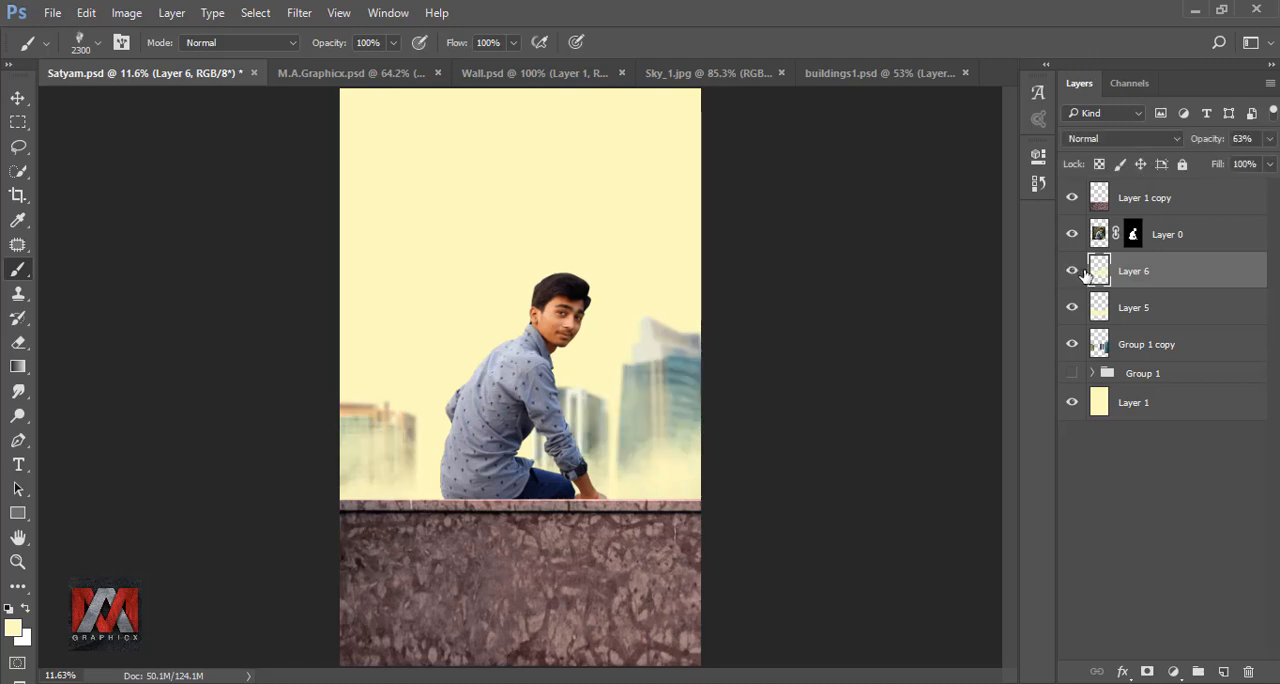
- Lower the opacity of the buildings layer, Group 1 copy, to 68%
left_click(1097, 344)
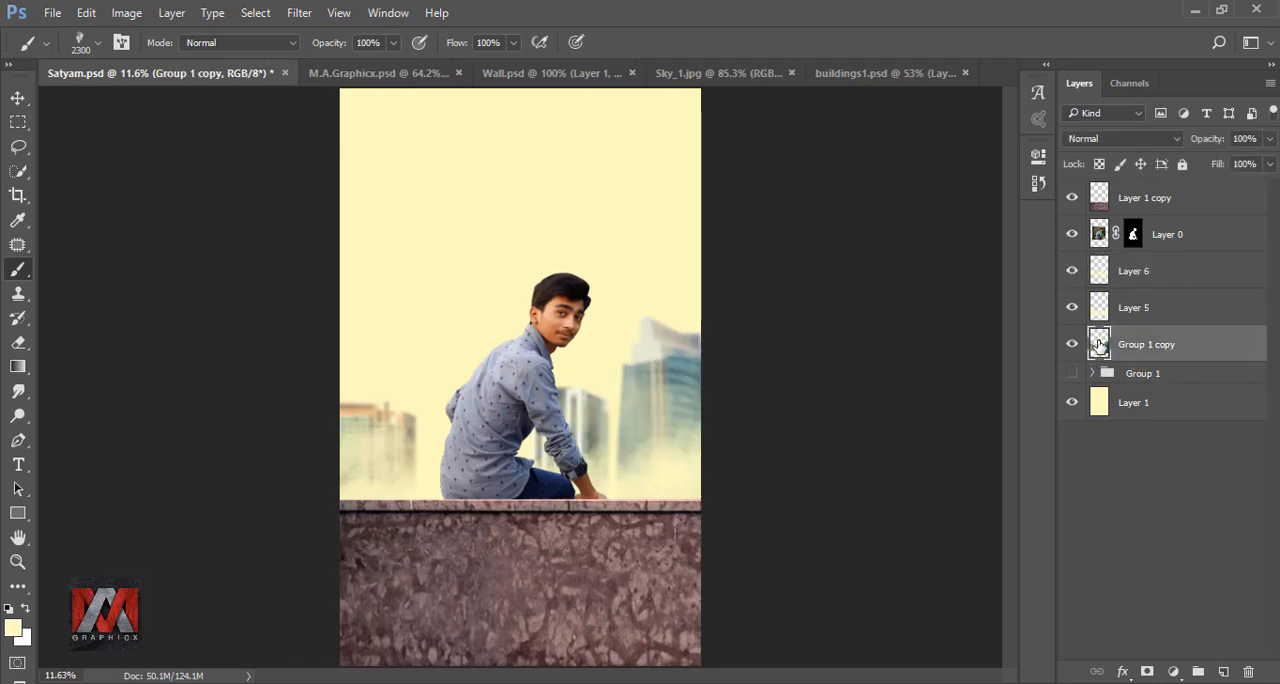
left_click(1270, 139)
left_click_drag(1270, 164, 1241, 165)
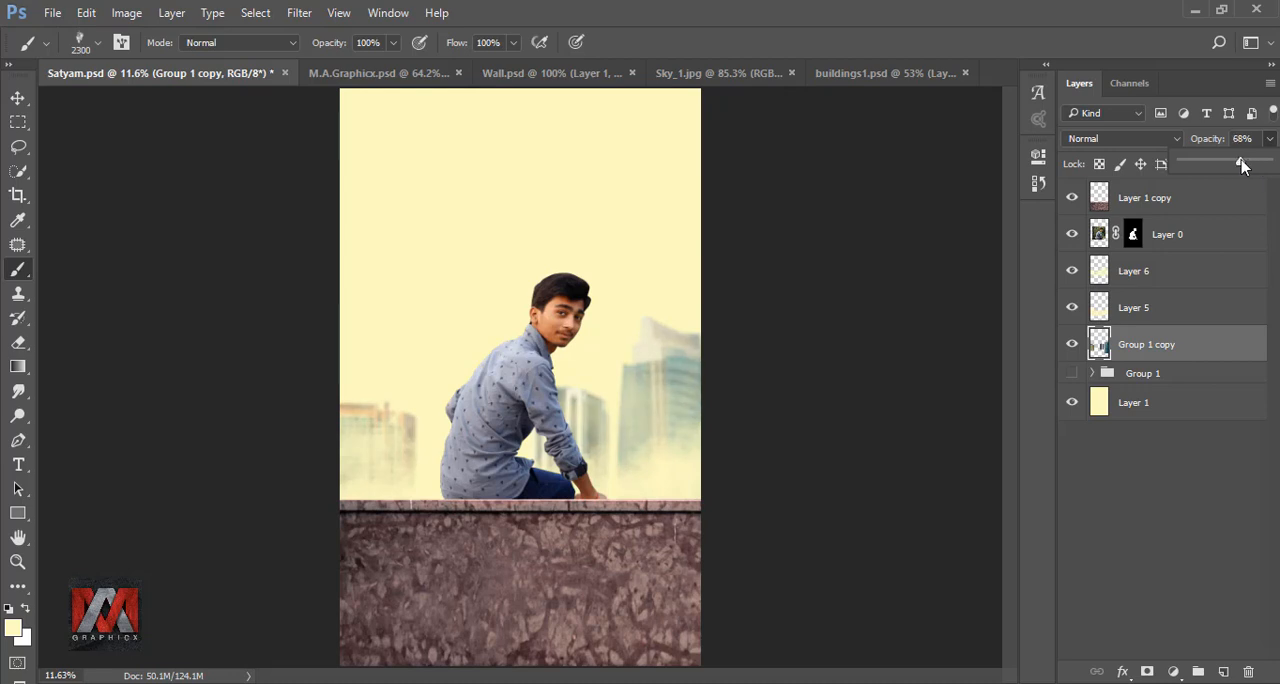
left_click(1101, 343)
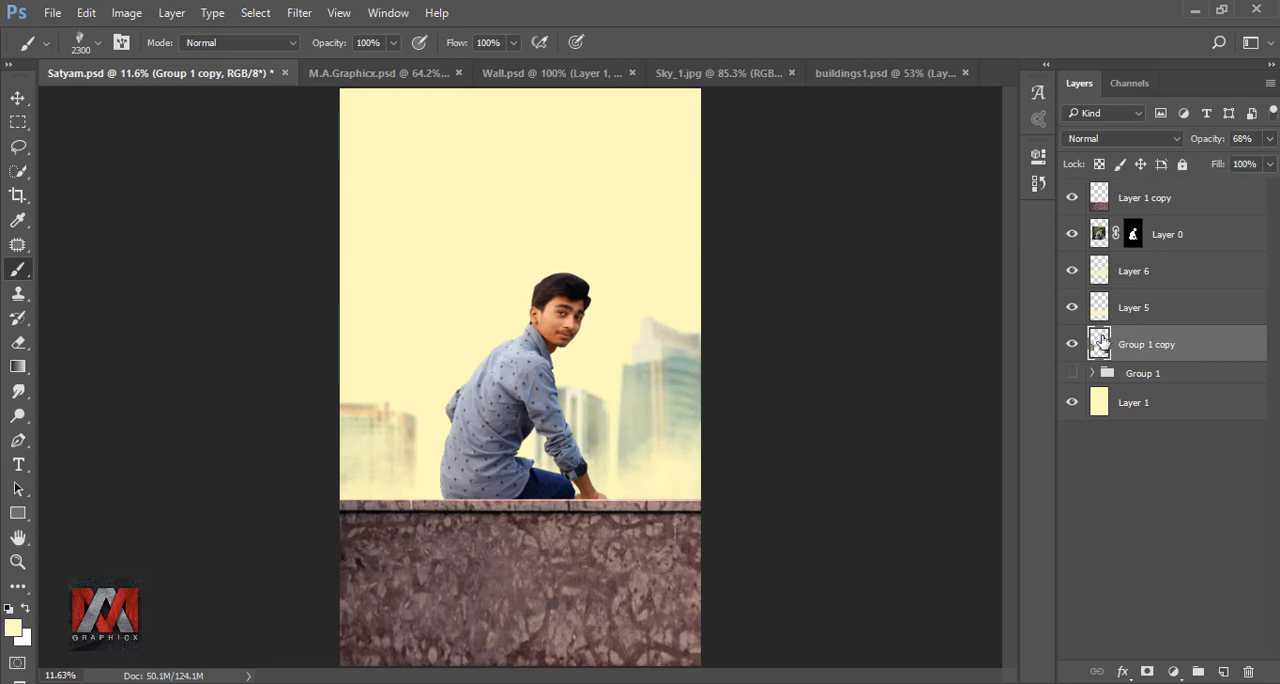
- Bring the image from Sky_1.jpg into the Satyam.psd composite as a new layer above Group 1 copy
left_click(722, 75)
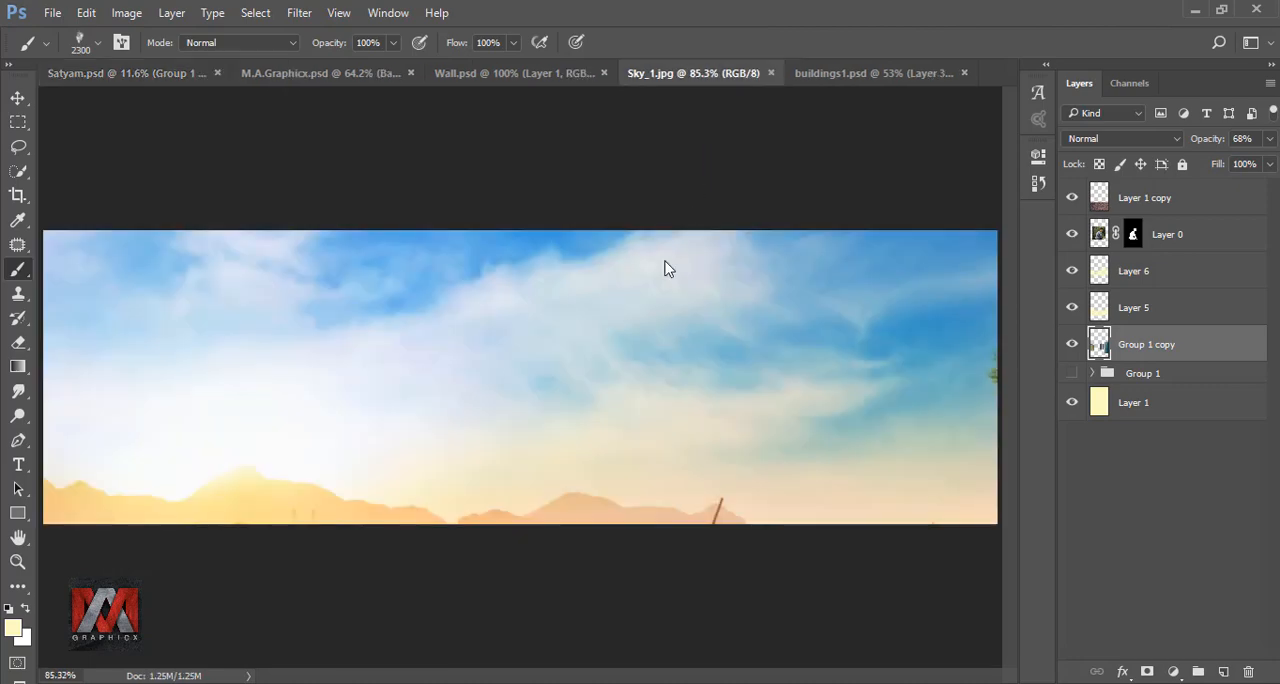
left_click(17, 98)
left_click_drag(294, 286, 1114, 574)
left_click(737, 334)
- Enlarge and position the sky with Free Transform to cover the background from the canvas top to near the wall
key("ctrl+t")
left_click_drag(811, 325, 660, 266)
left_click_drag(943, 238, 690, 200)
left_click_drag(757, 329, 1031, 466)
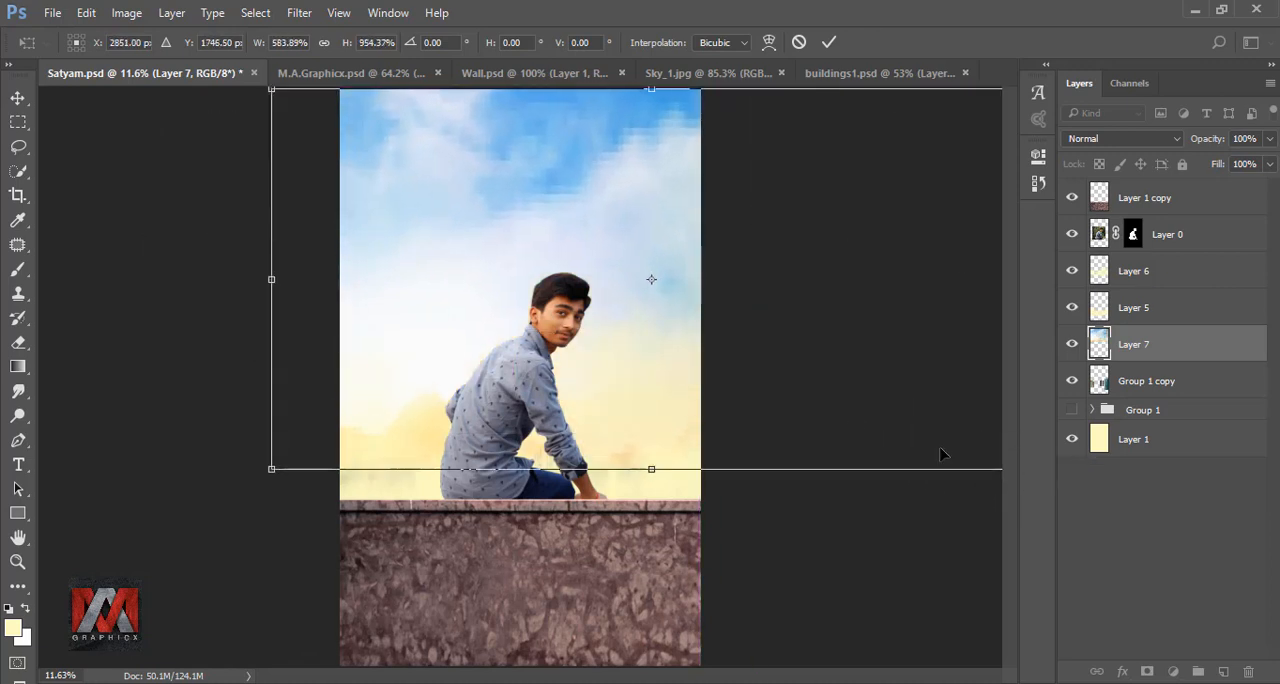
left_click_drag(886, 374, 751, 354)
left_click_drag(902, 263, 752, 263)
left_click_drag(645, 256, 713, 256)
left_click_drag(209, 261, 246, 261)
left_click_drag(577, 166, 574, 185)
left_click(828, 42)
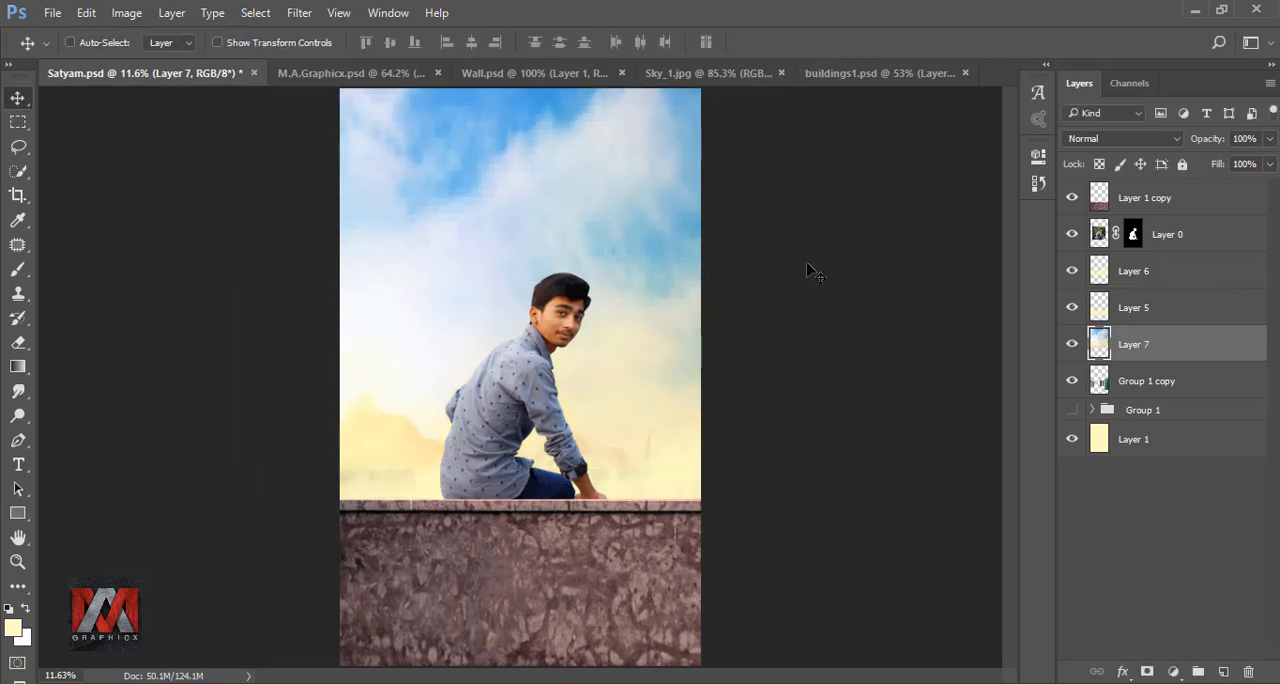
- Move sky Layer 7 below Group 1 copy and toggle its visibility to check the effect
left_click_drag(1162, 344, 1166, 402)
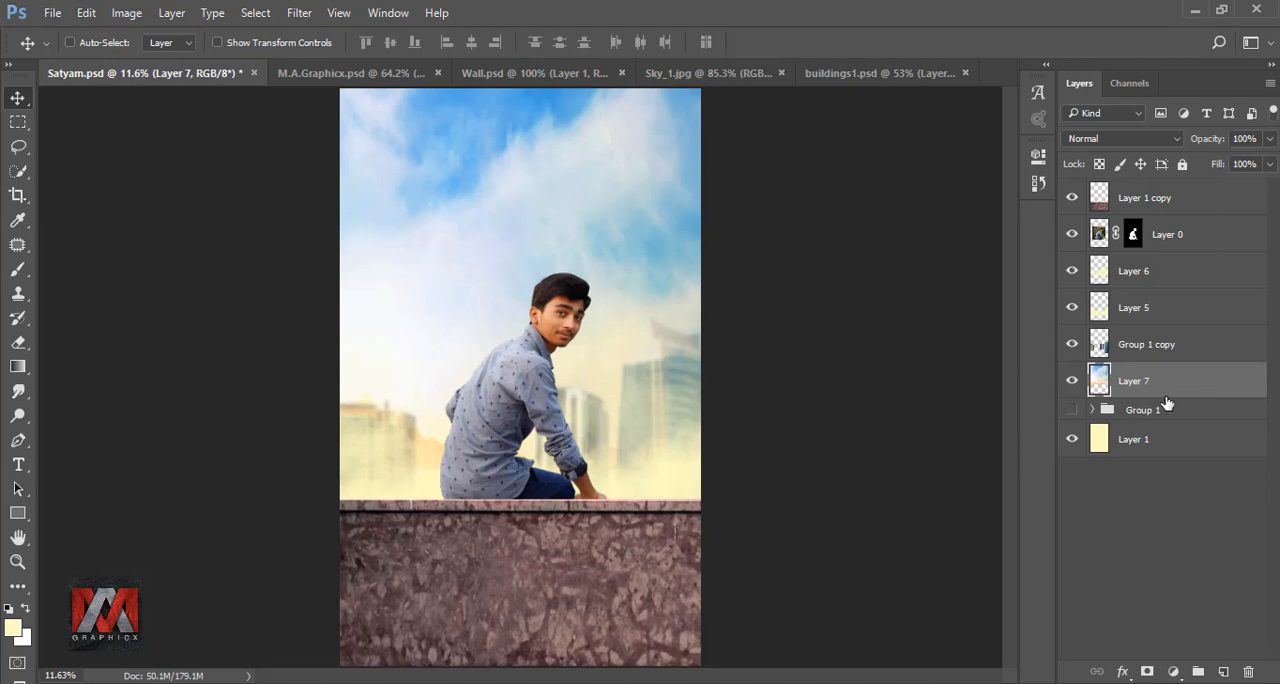
left_click(1073, 384)
left_click(1073, 384)
- Scale the sky to about 85% width and 67% height, ending its lower edge at the man's shoulder level
key("ctrl+t")
left_click_drag(528, 471, 519, 380)
left_click_drag(814, 378, 730, 336)
left_click_drag(662, 280, 689, 280)
left_click_drag(514, 341, 514, 349)
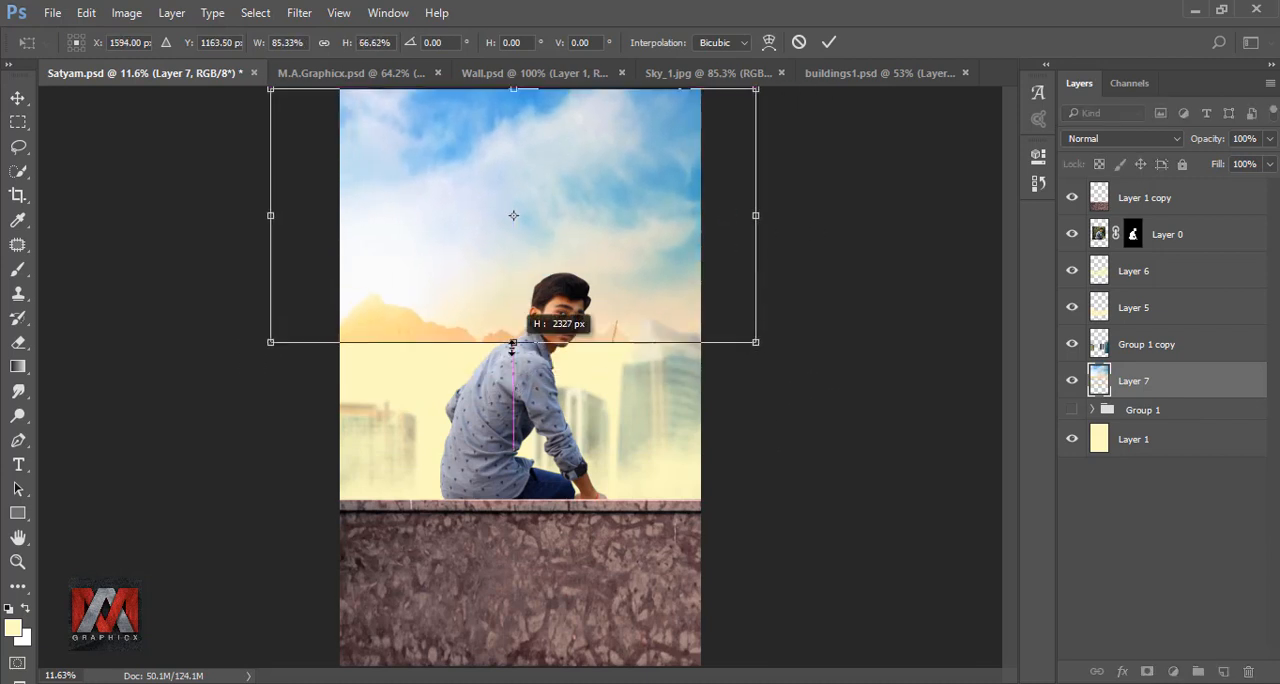
left_click(829, 42)
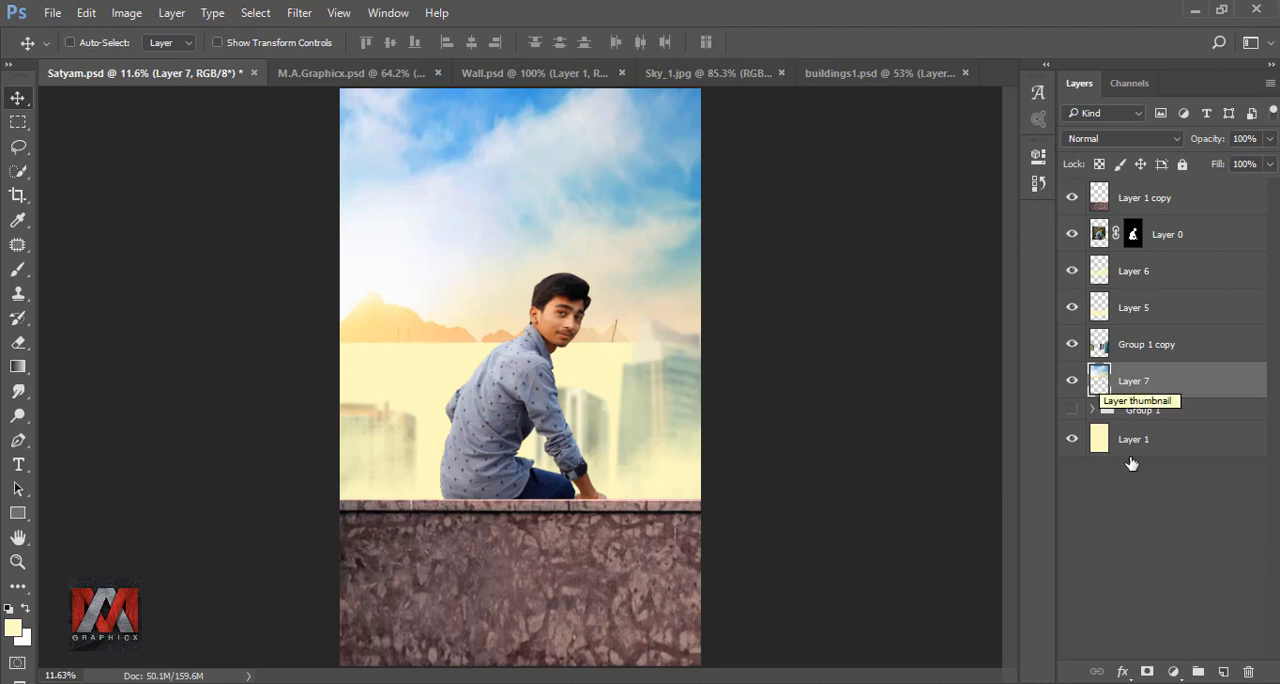
- Add a layer mask to Layer 7 and fade the sky's lower part into the background with a vertical black-to-white gradient
left_click(1148, 671)
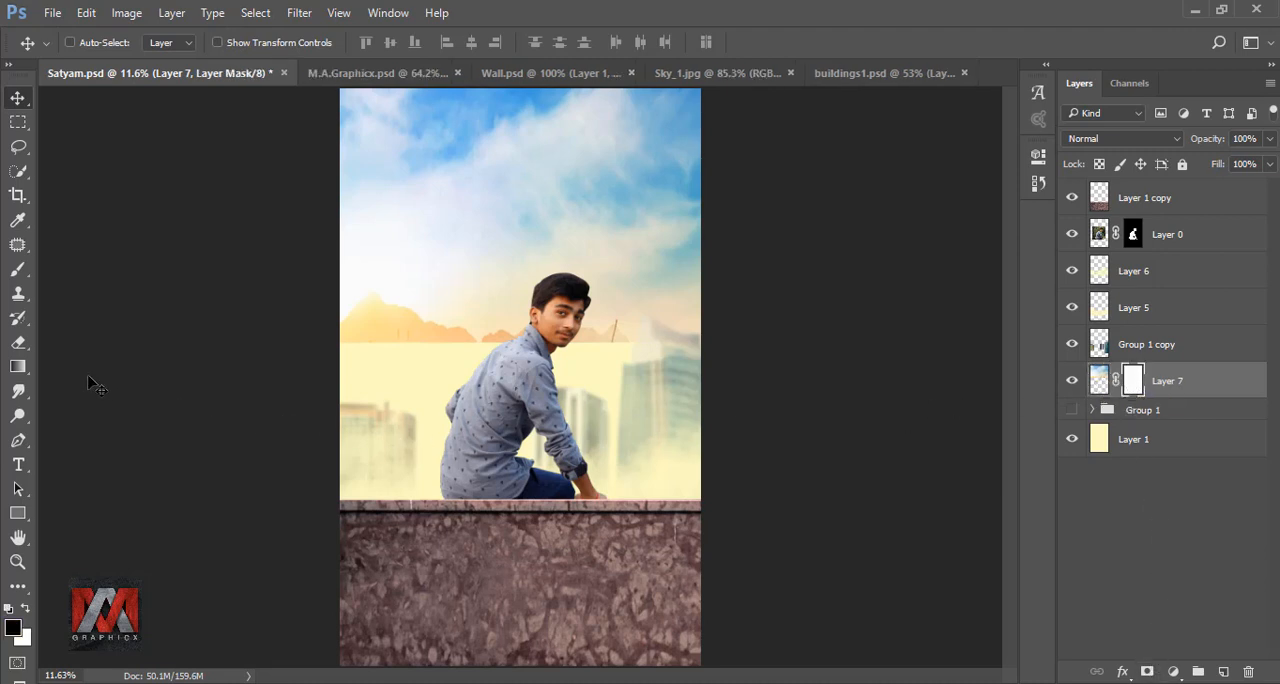
left_click(18, 366)
left_click_drag(461, 231, 472, 350)
left_click_drag(505, 216, 508, 405)
left_click_drag(480, 174, 487, 364)
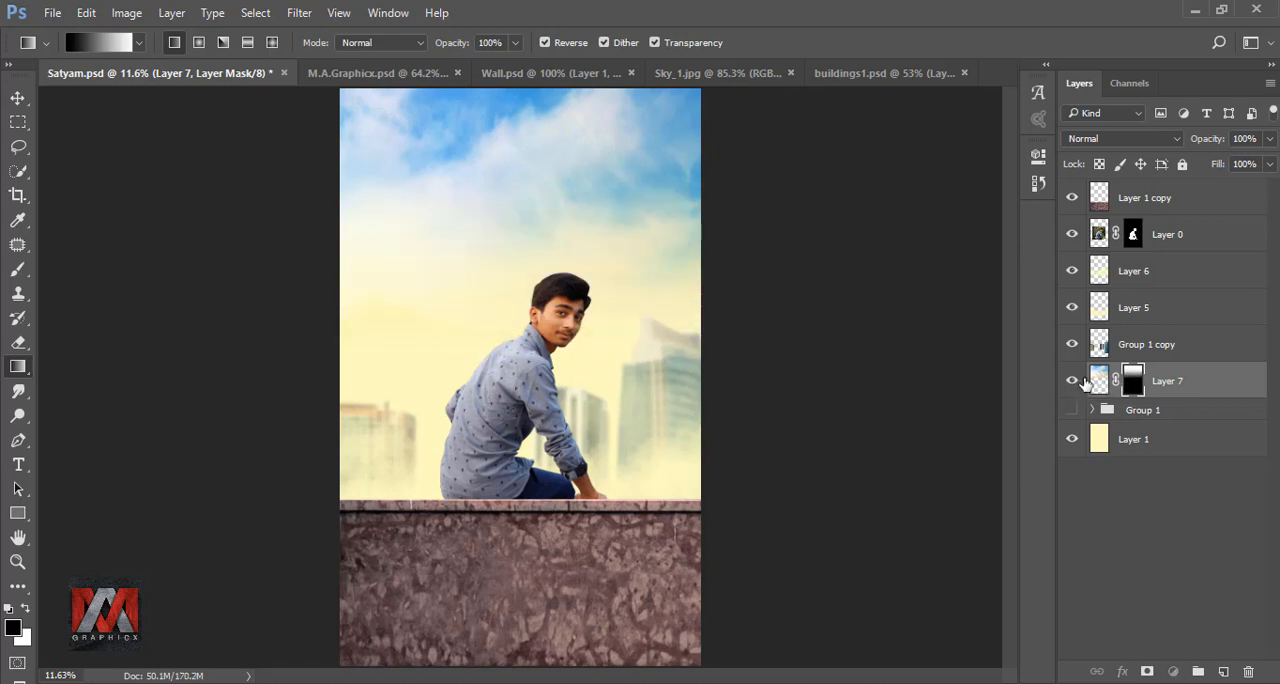
- Lower the opacity of sky Layer 7 to 74% and toggle its visibility to compare the composite with and without it
left_click(1070, 384)
left_click(1070, 384)
left_click(1269, 140)
left_click_drag(1267, 163, 1244, 163)
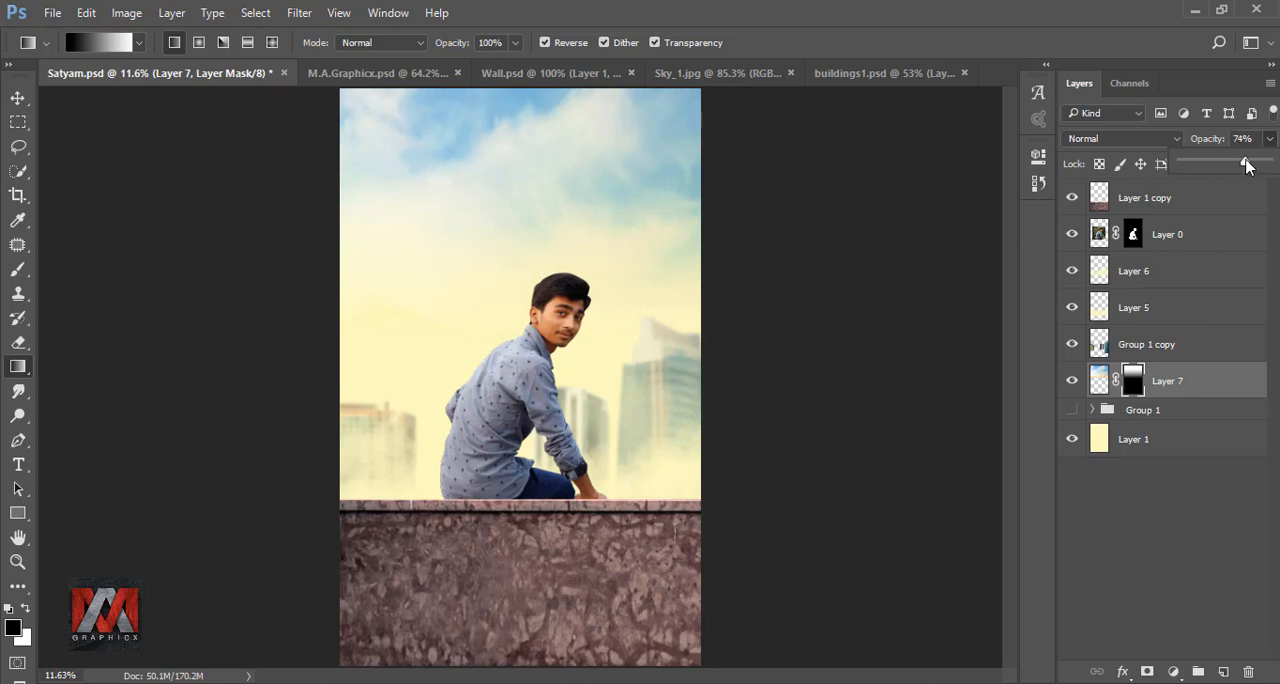
left_click(1074, 384)
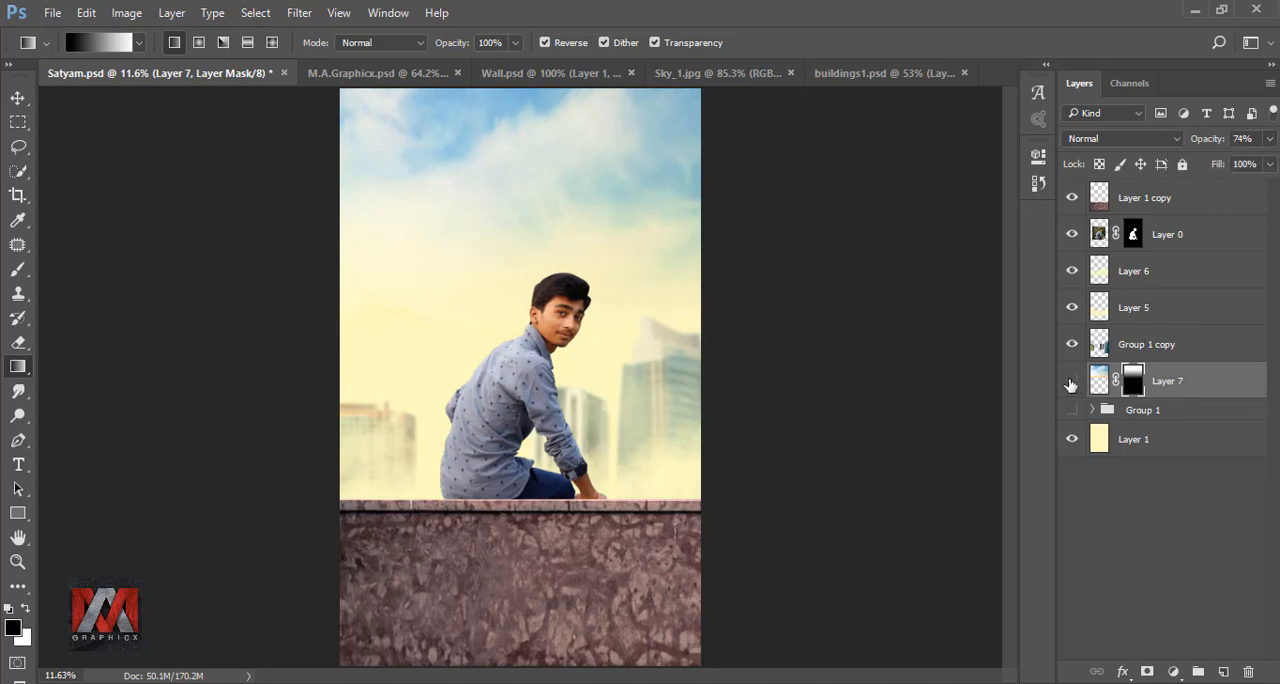
left_click(1072, 384)
left_click(1072, 384)
left_click(18, 269)
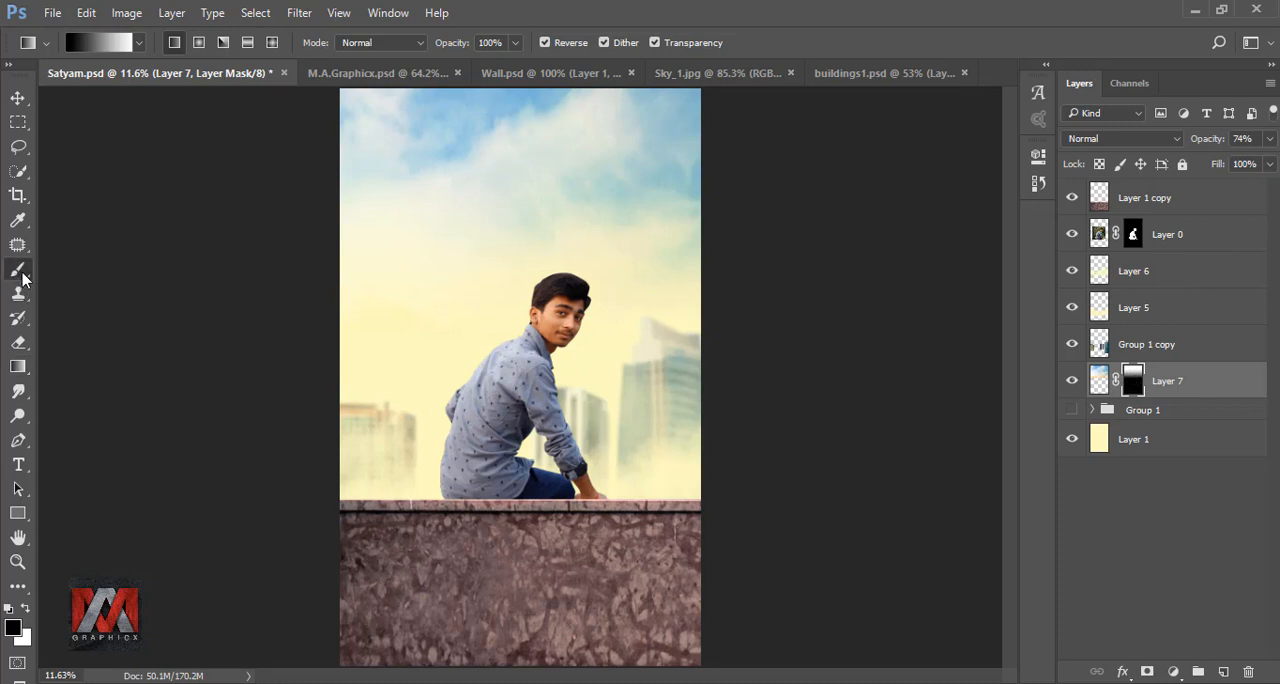
left_click(1072, 381)
left_click(1072, 381)
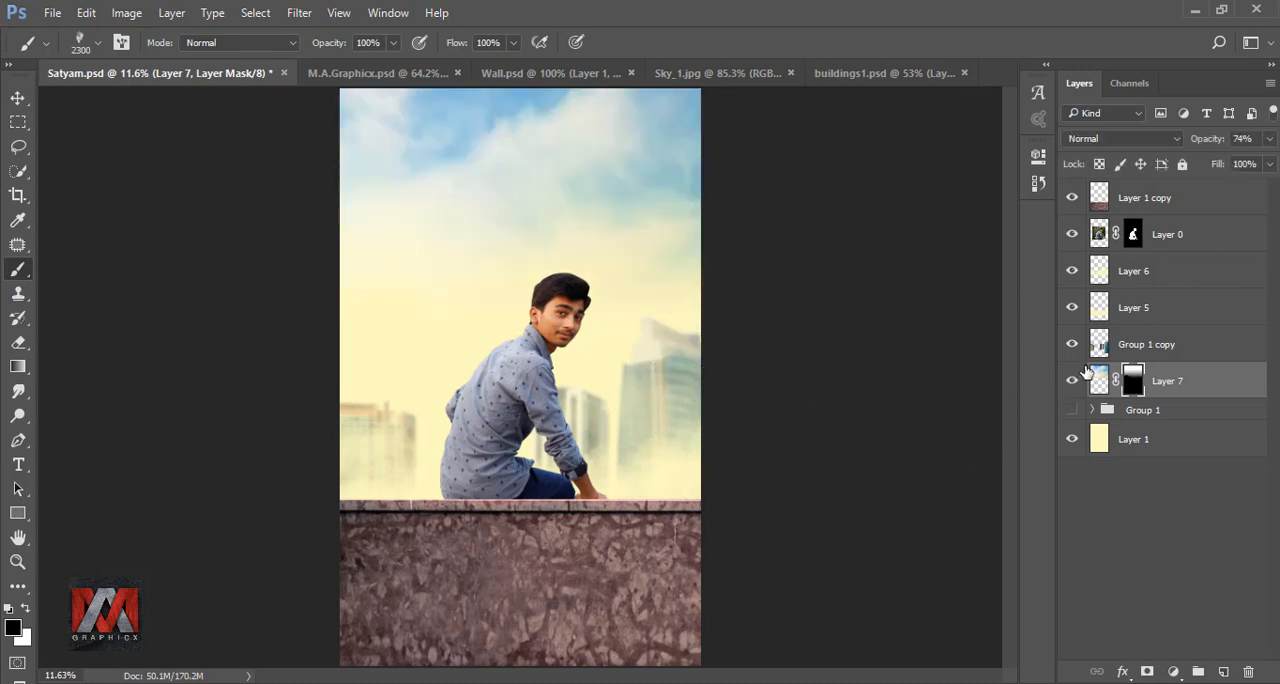
- Lower the opacity of Group 1 copy to 50% and toggle its visibility to check the buildings' fade
left_click(1097, 348)
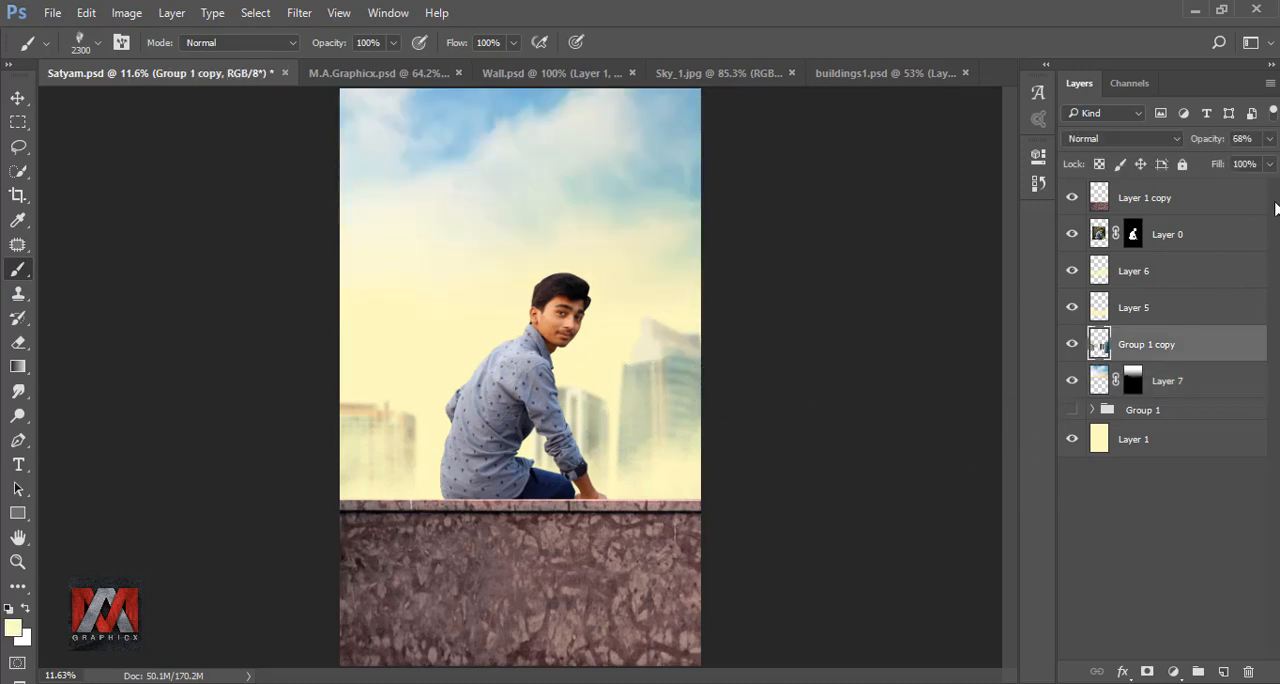
left_click(1272, 140)
left_click_drag(1241, 164, 1227, 167)
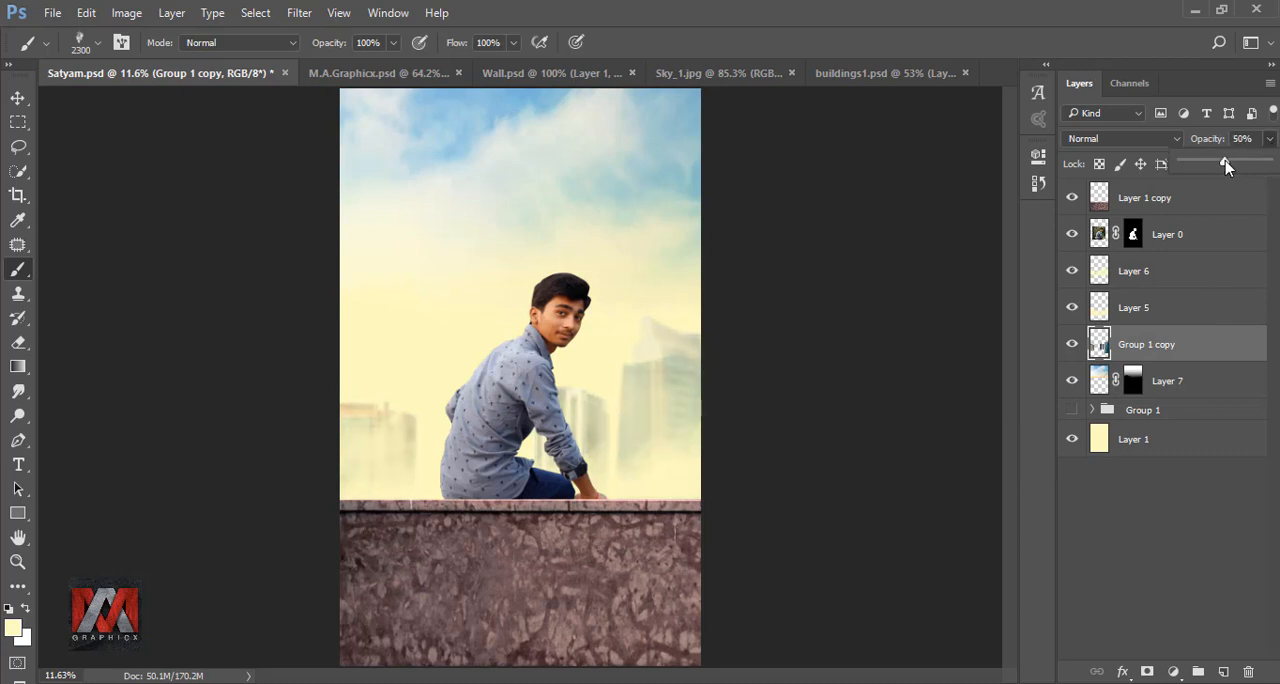
left_click(1074, 346)
left_click(1073, 346)
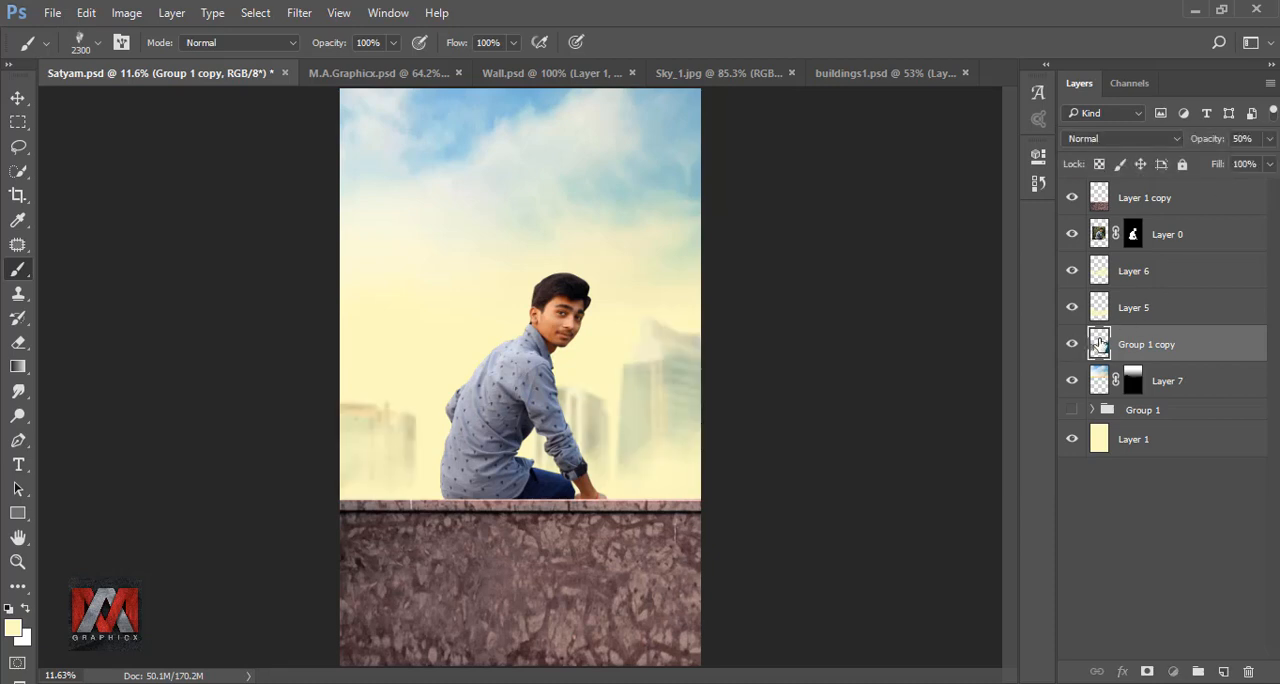
- Add a Gradient Fill layer above Layer 6 with the Radial style
left_click(1101, 272)
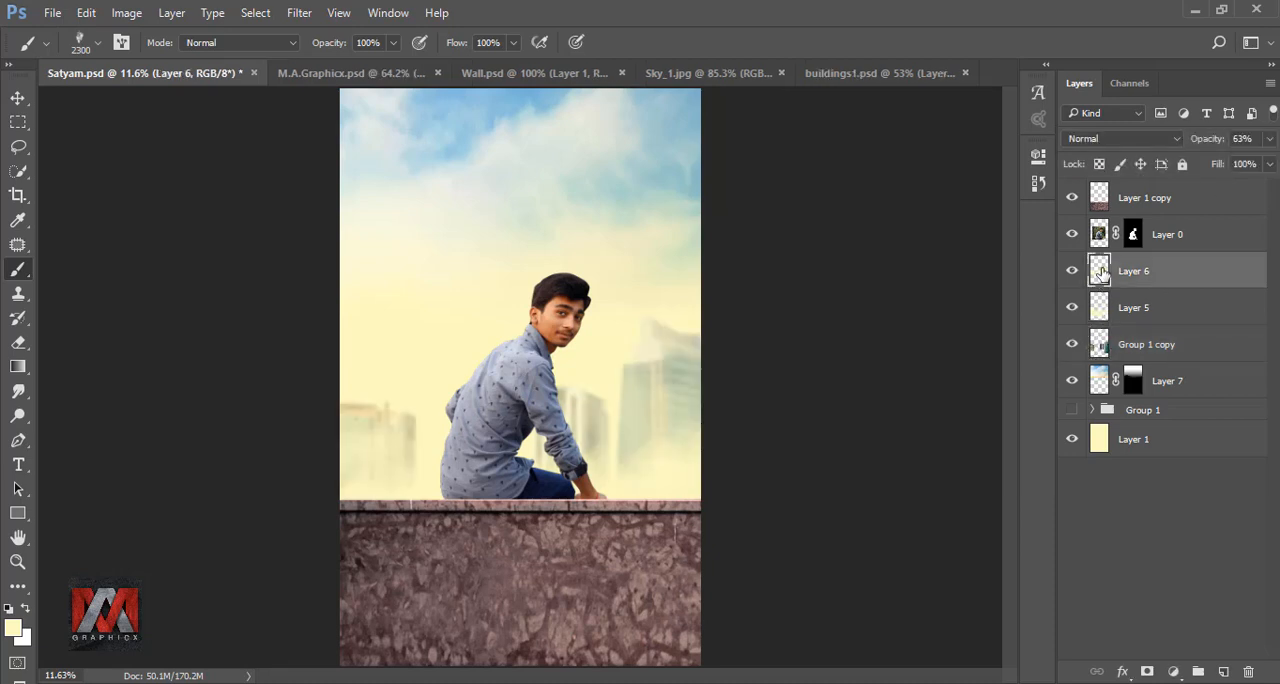
left_click(1173, 671)
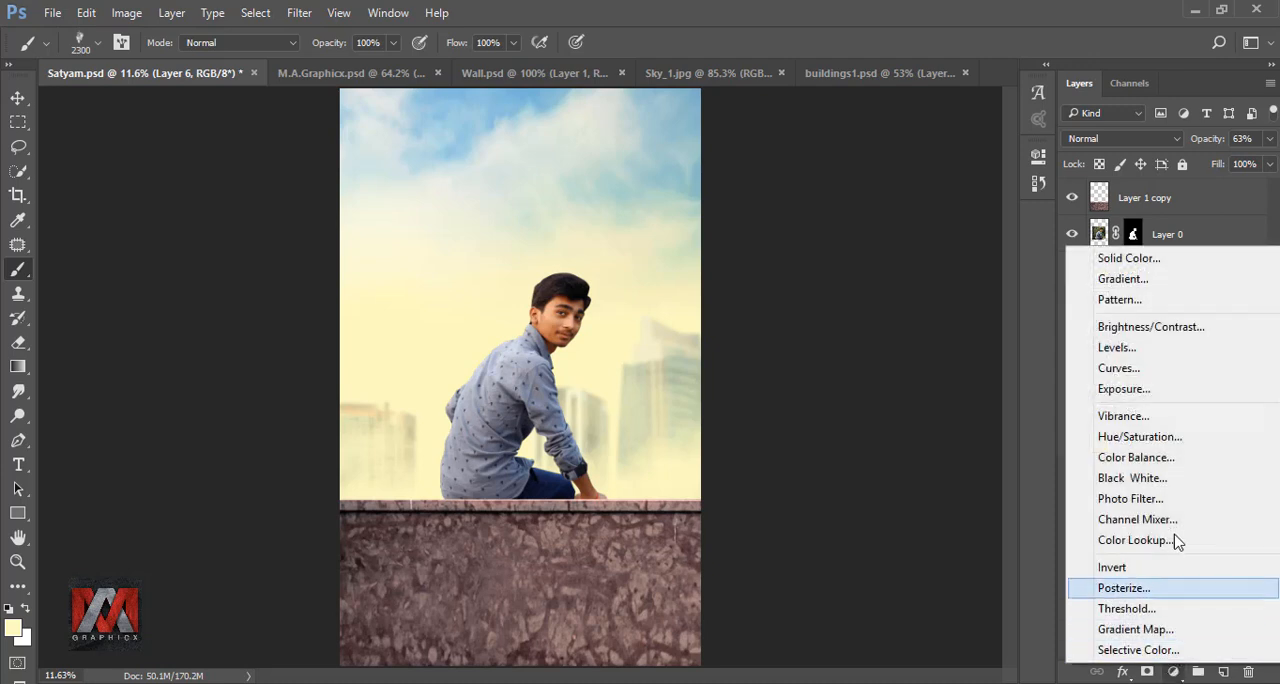
left_click(1140, 282)
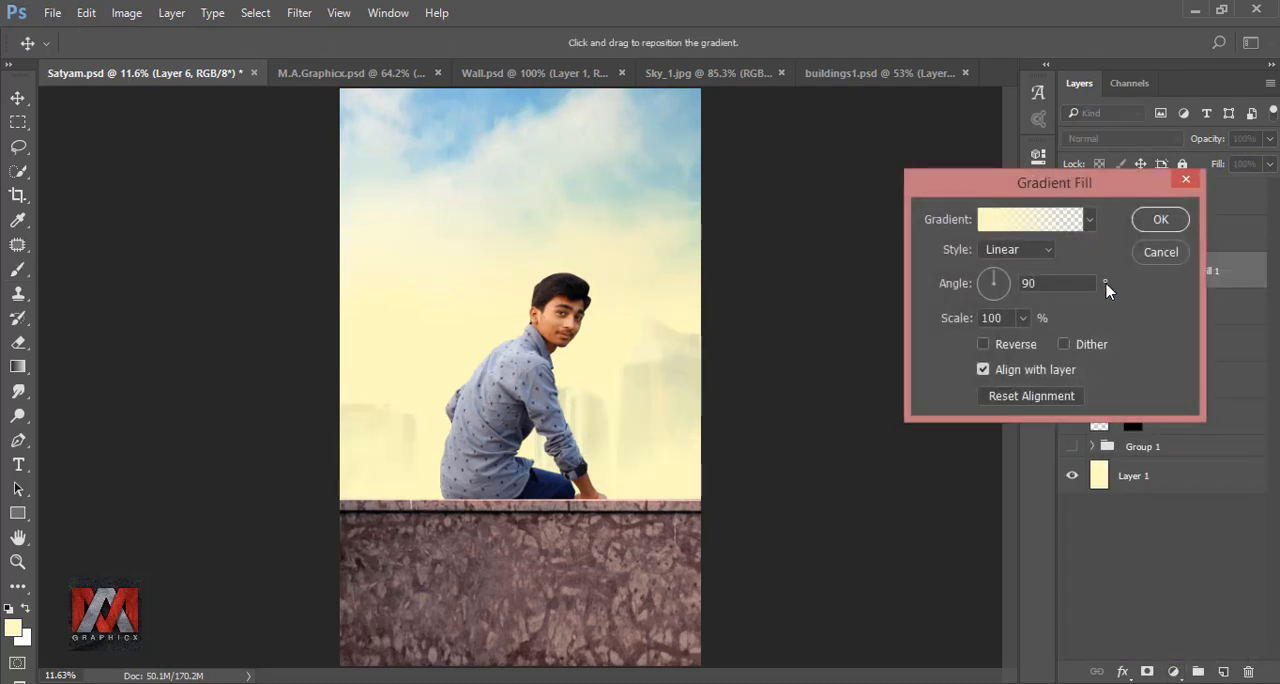
left_click(1015, 249)
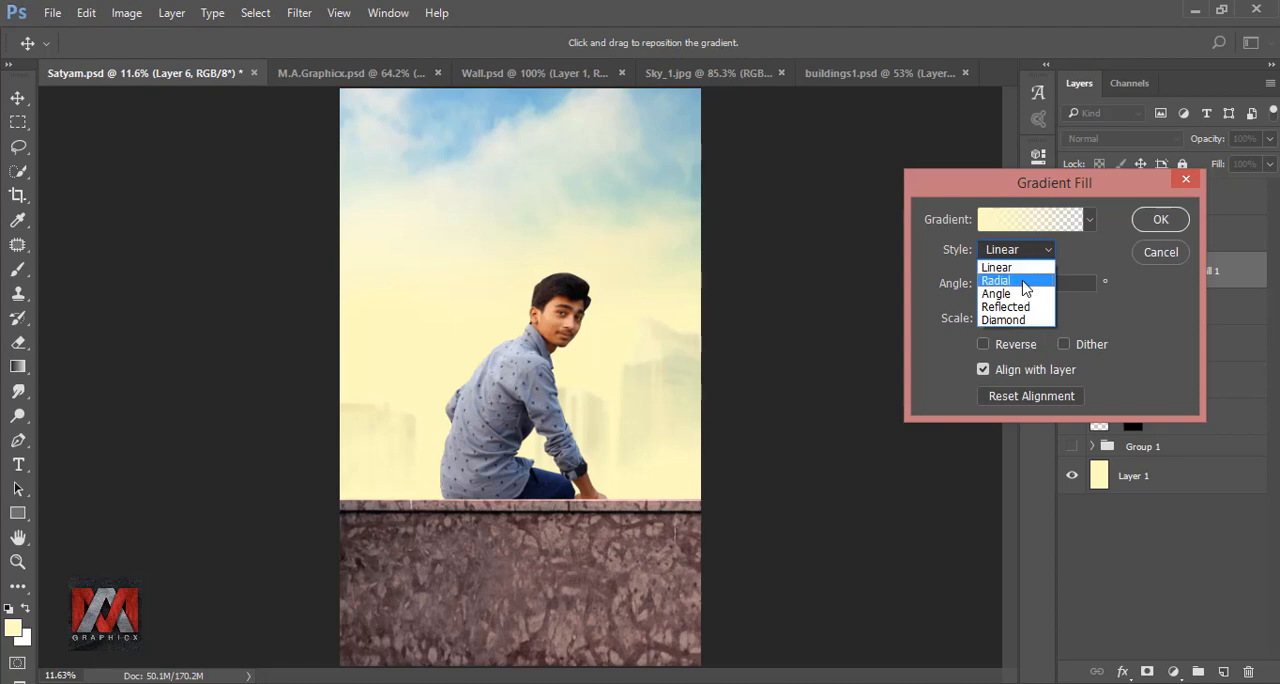
left_click(1025, 291)
- Set the gradient fill's starting color stop to f3db6f and delete its end color stop
left_click(1030, 220)
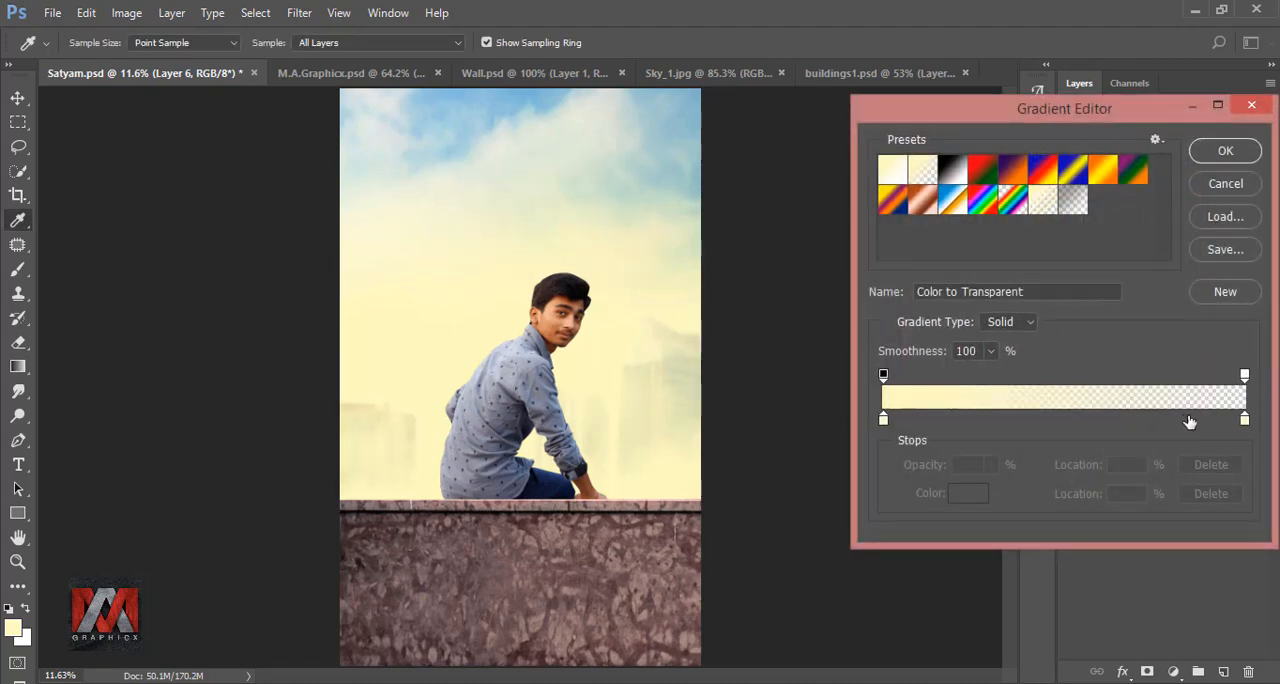
left_click(884, 419)
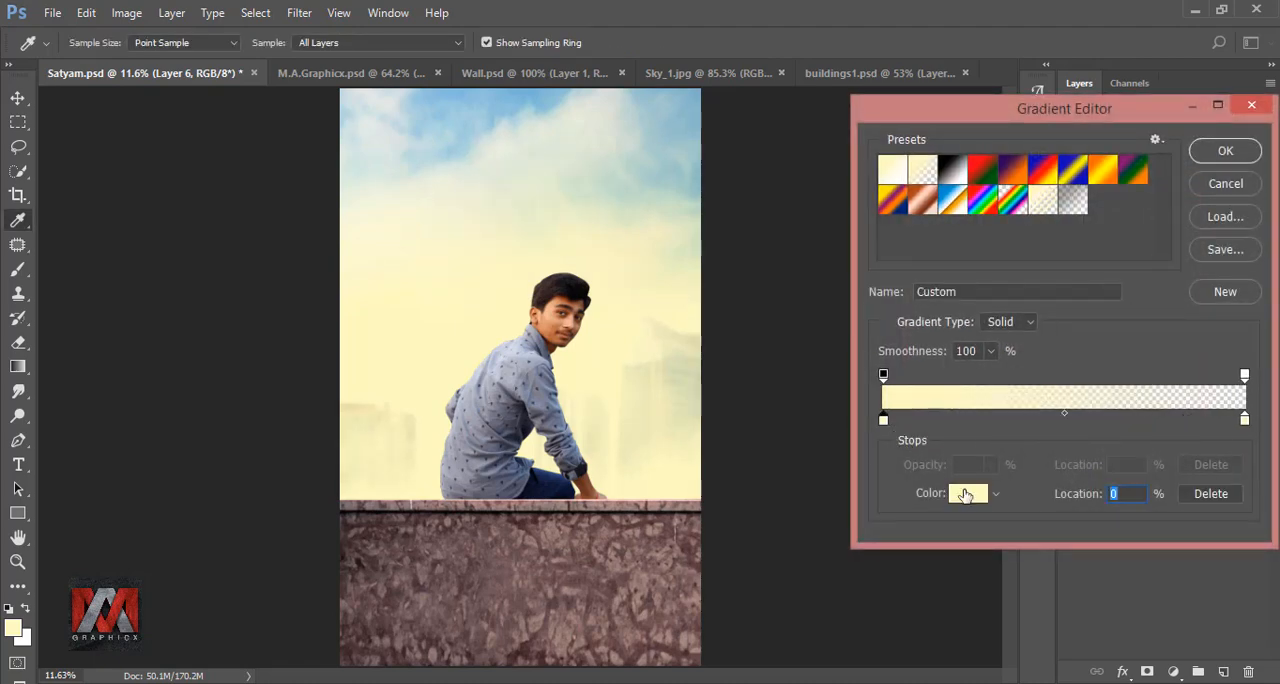
left_click(966, 494)
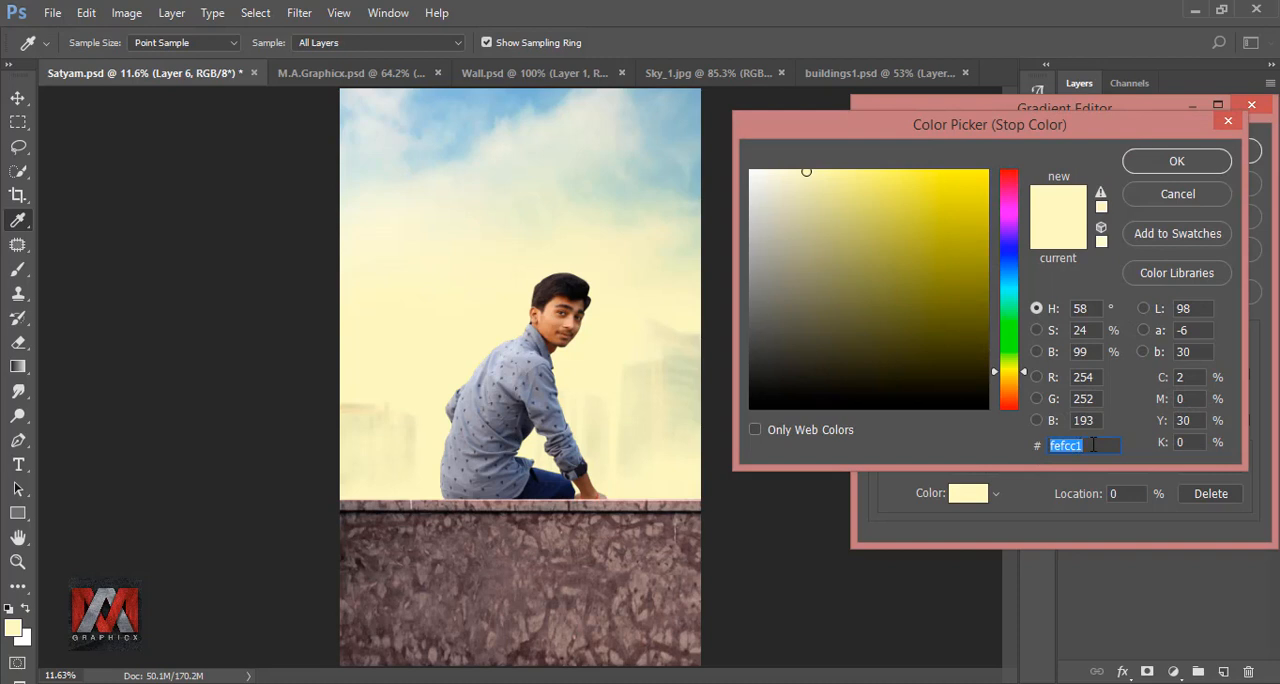
type("f3d")
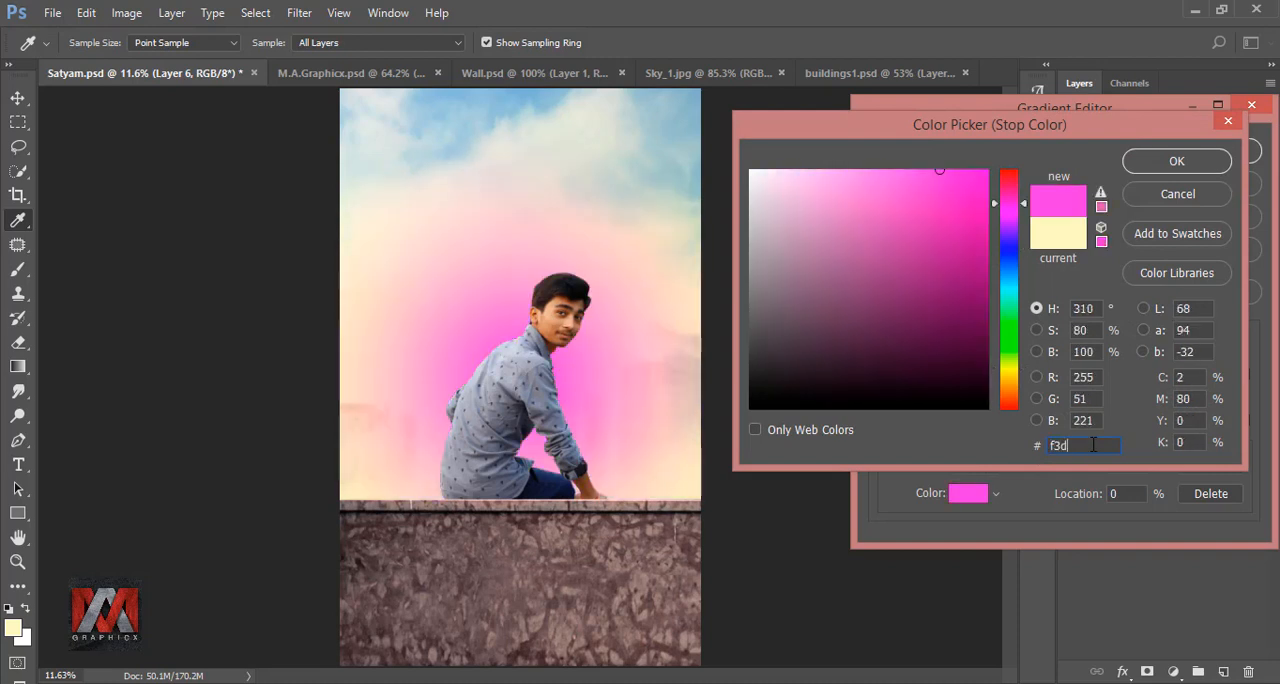
type("b6")
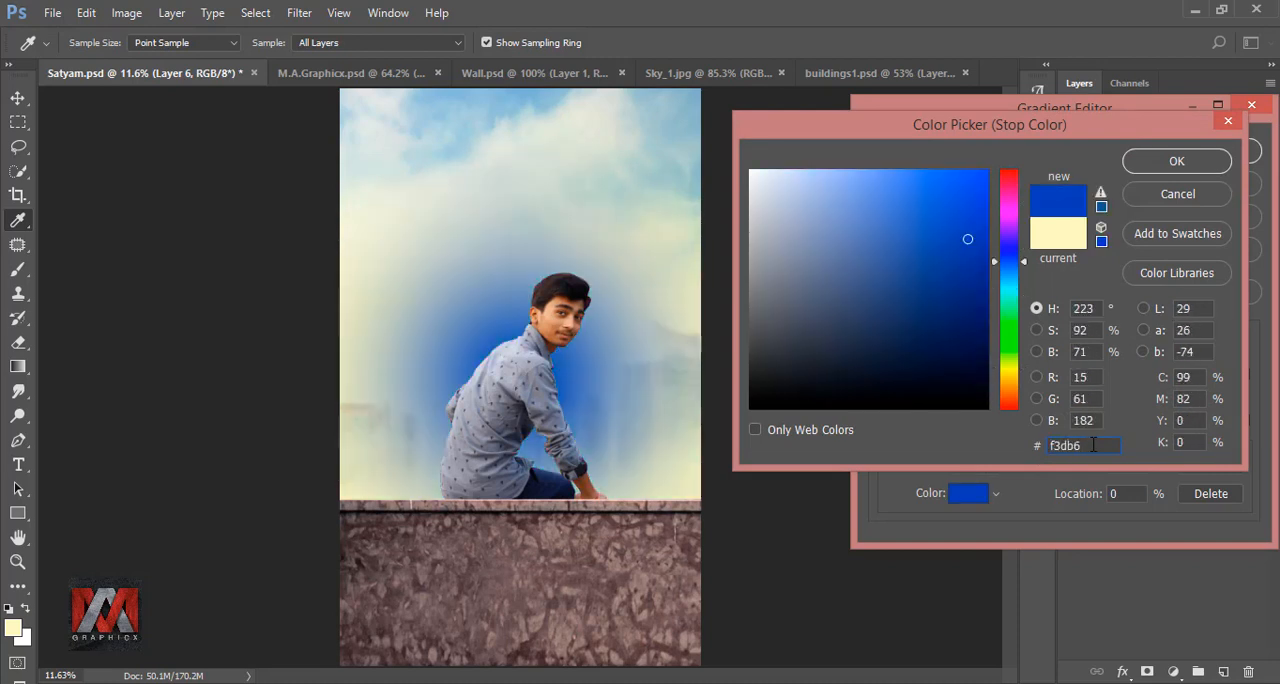
type("f")
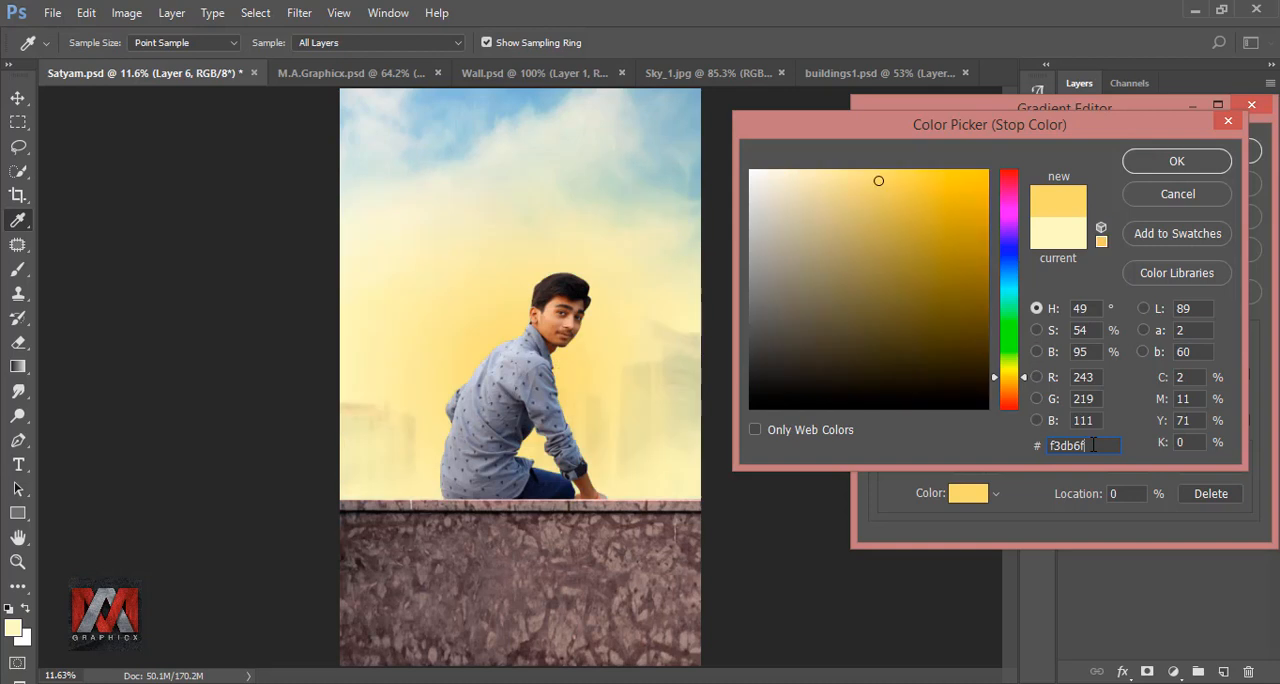
left_click(1190, 164)
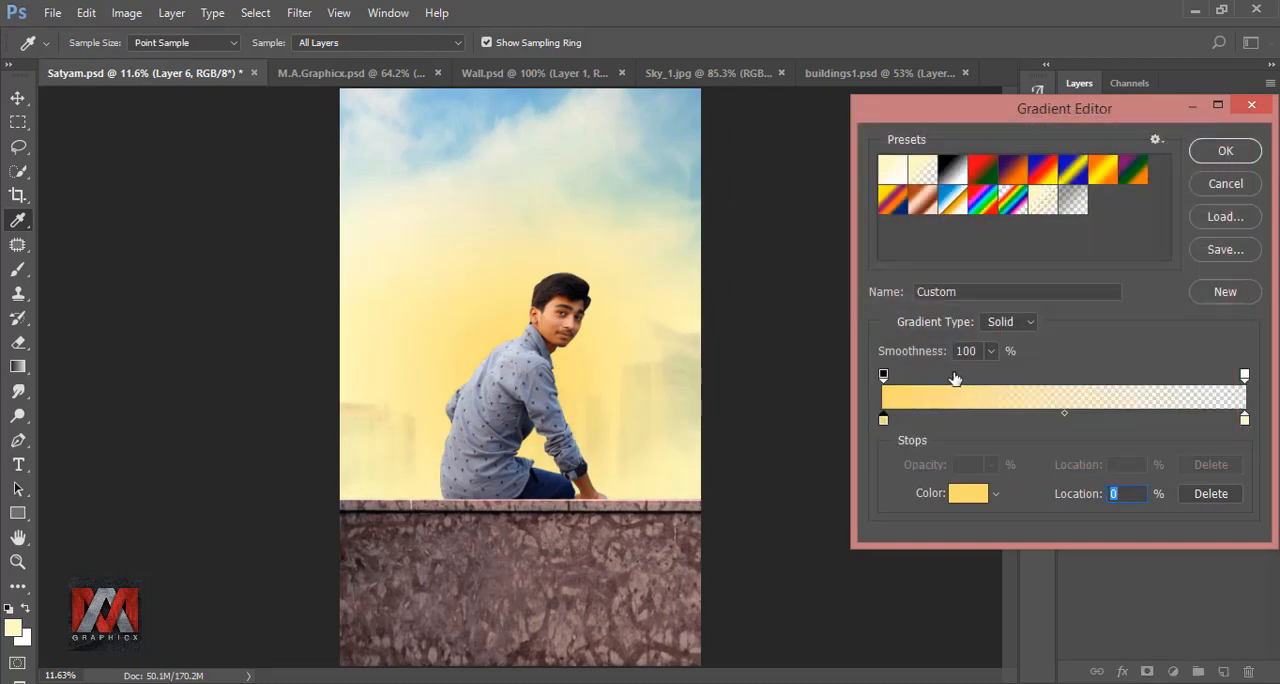
left_click(1244, 420)
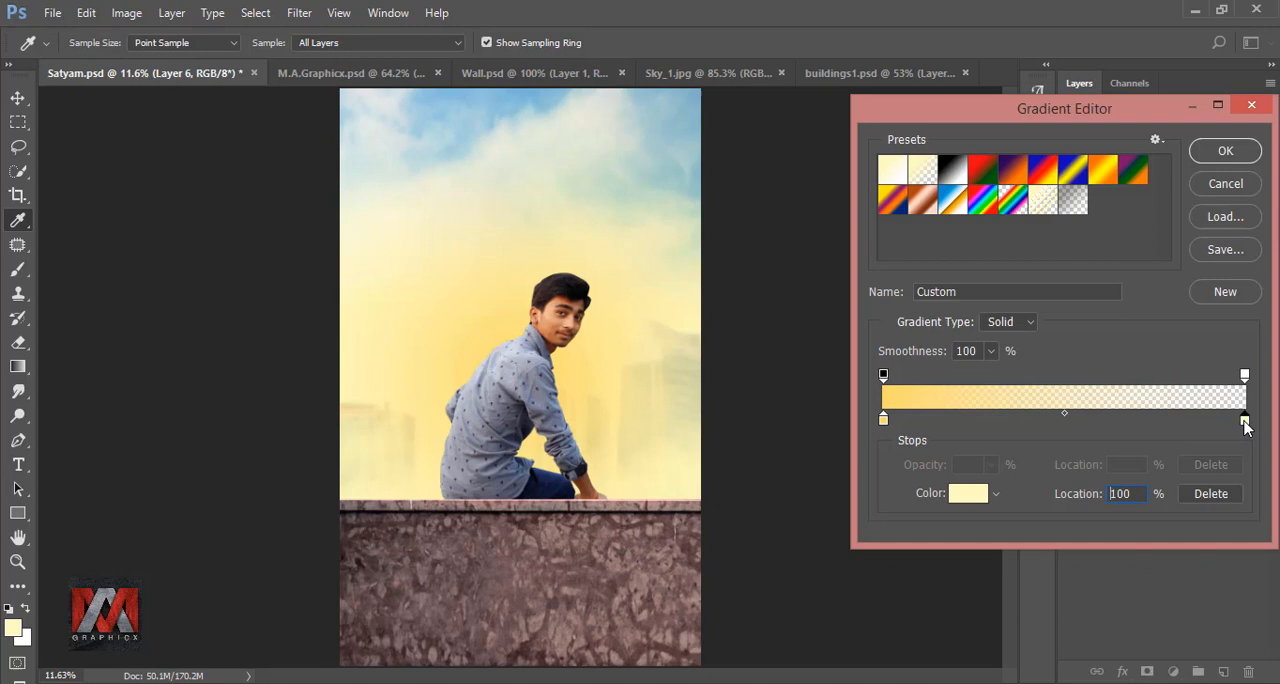
left_click(1219, 493)
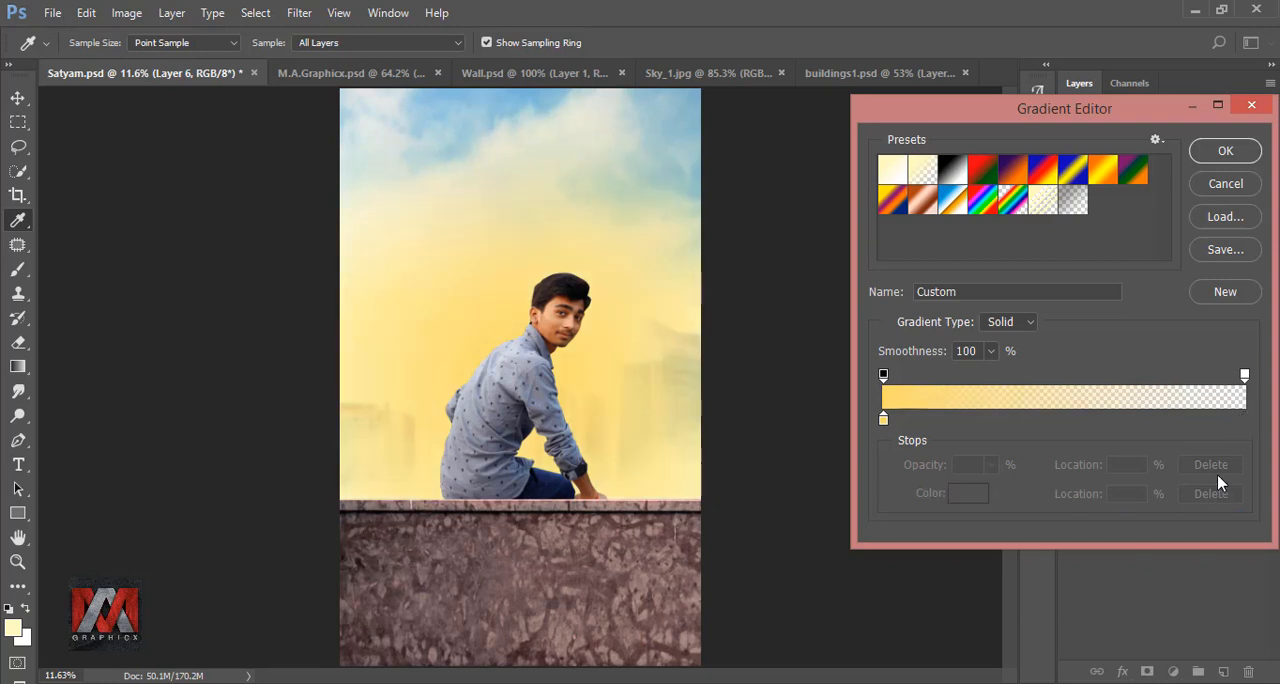
left_click(1224, 151)
- Move the radial glow to the image's left edge above the wall, scale it to 78% and compare with and without it
left_click_drag(609, 377, 340, 438)
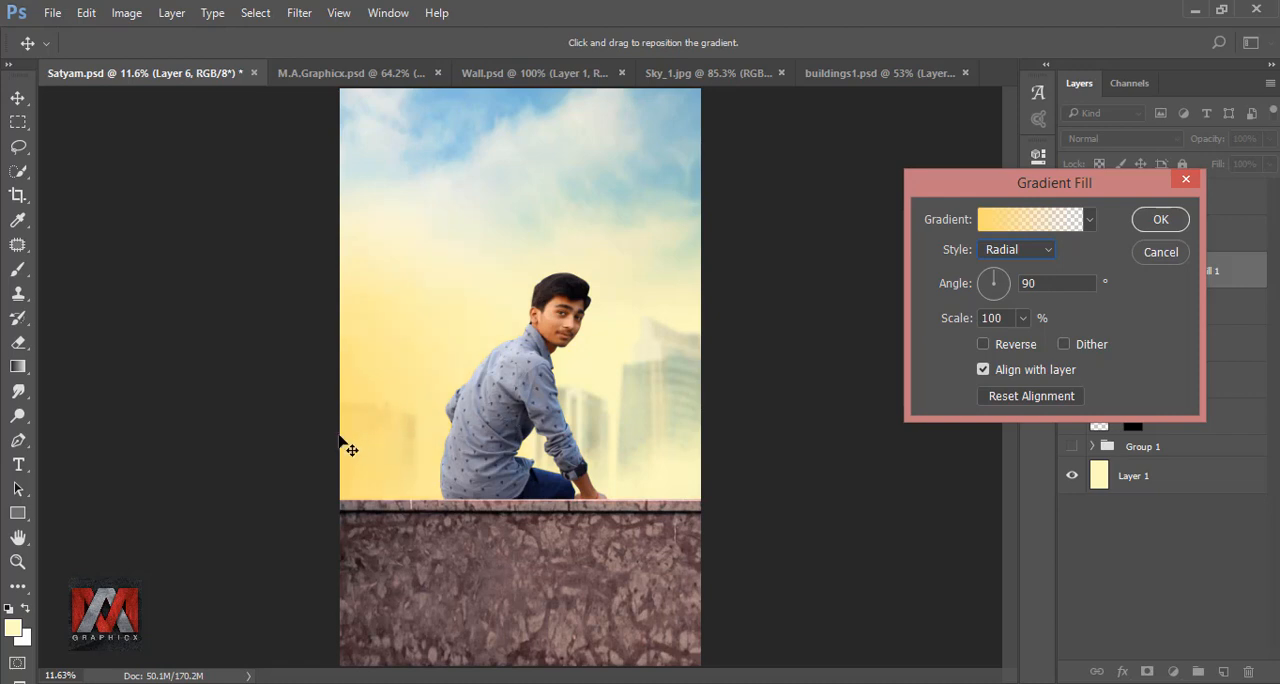
left_click(1022, 318)
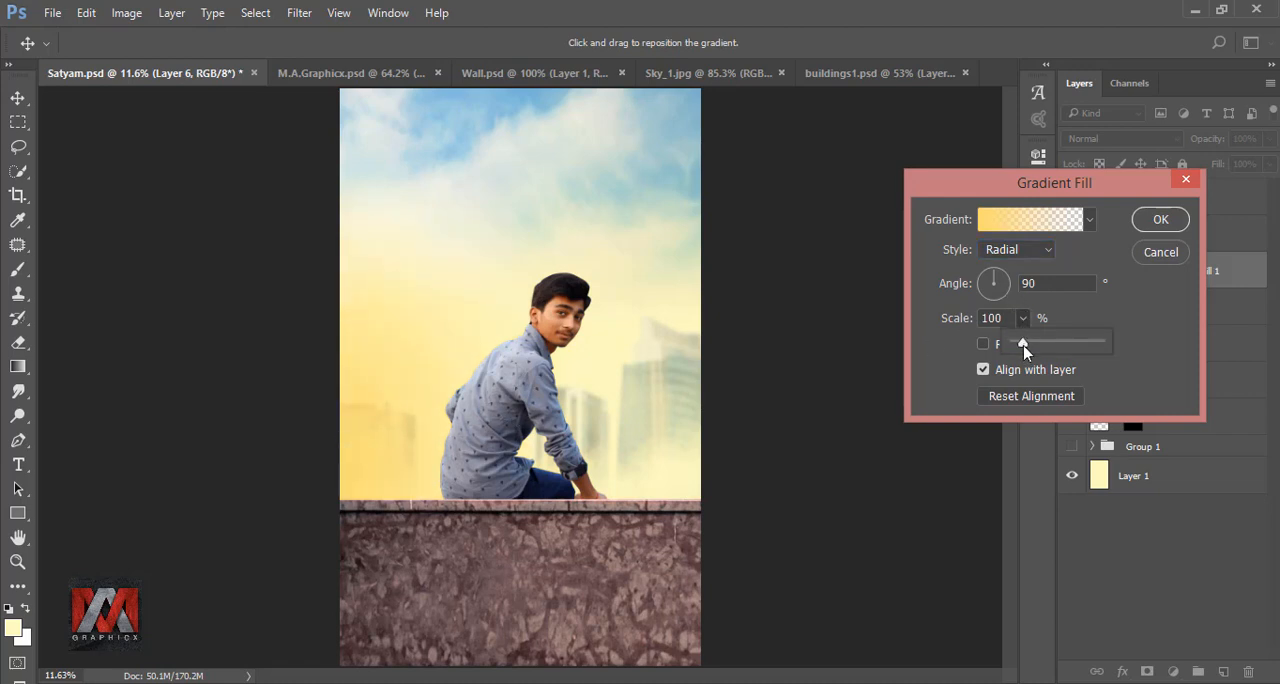
left_click_drag(1025, 350, 1023, 350)
left_click(370, 467)
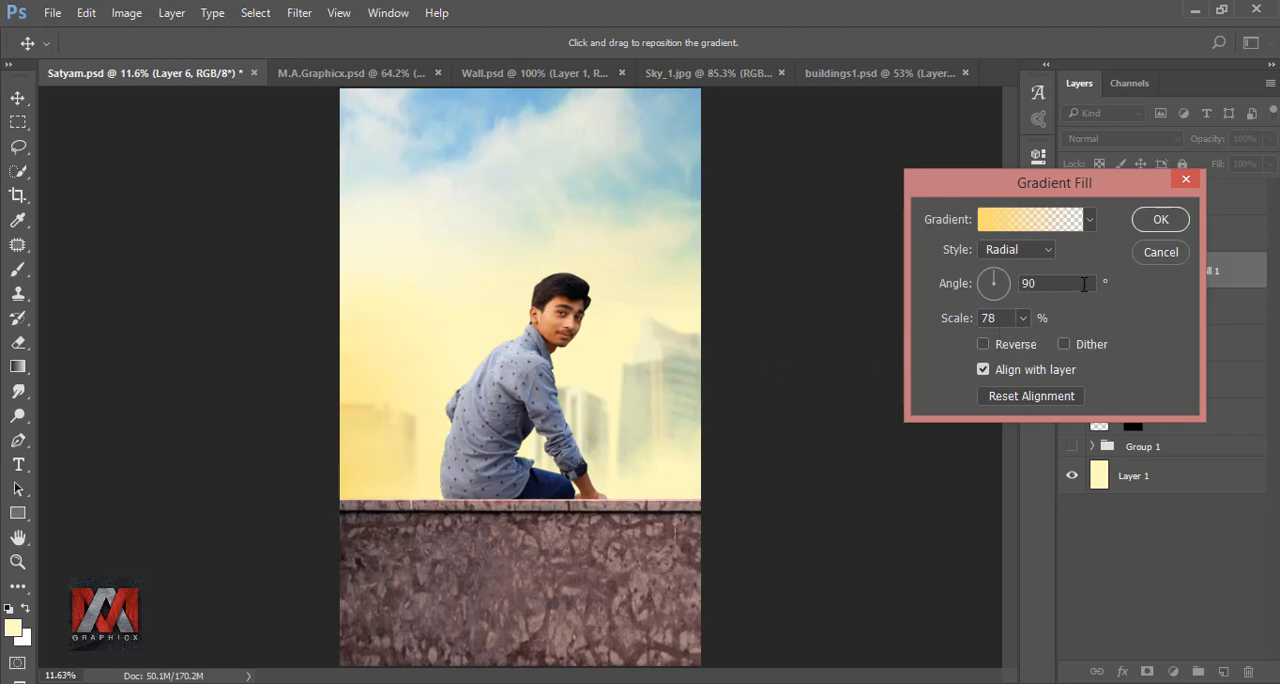
left_click(1160, 220)
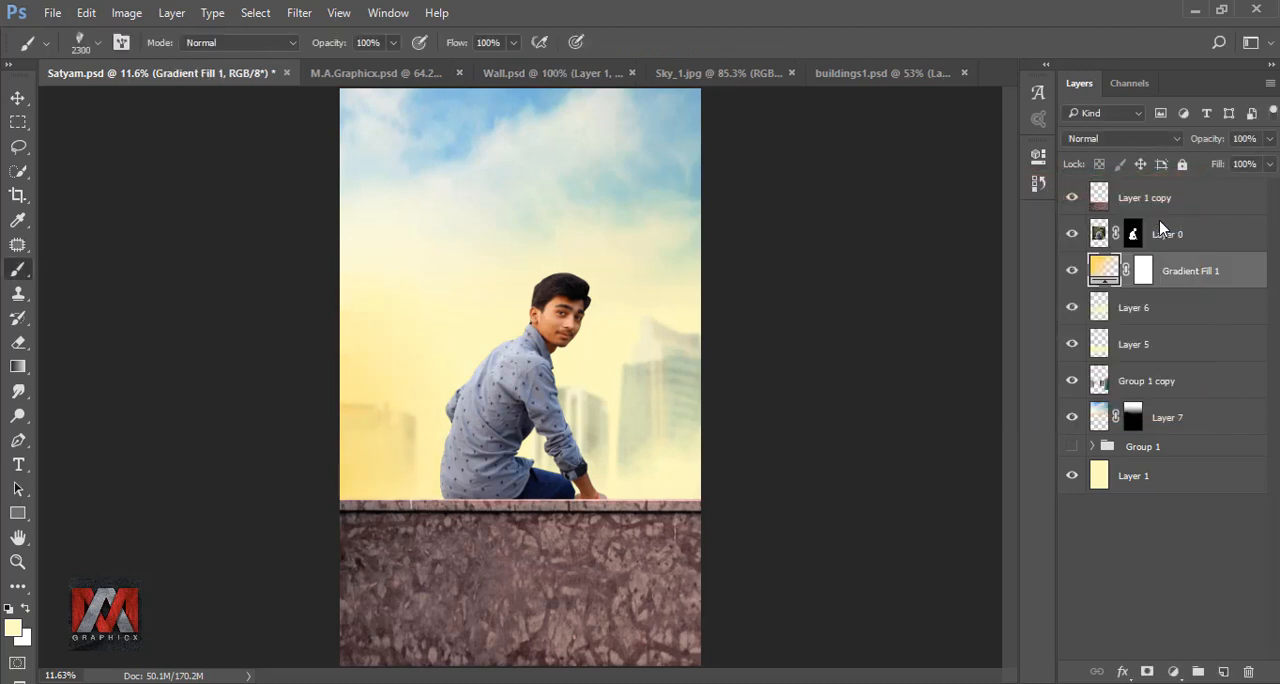
left_click(1071, 273)
left_click(1071, 273)
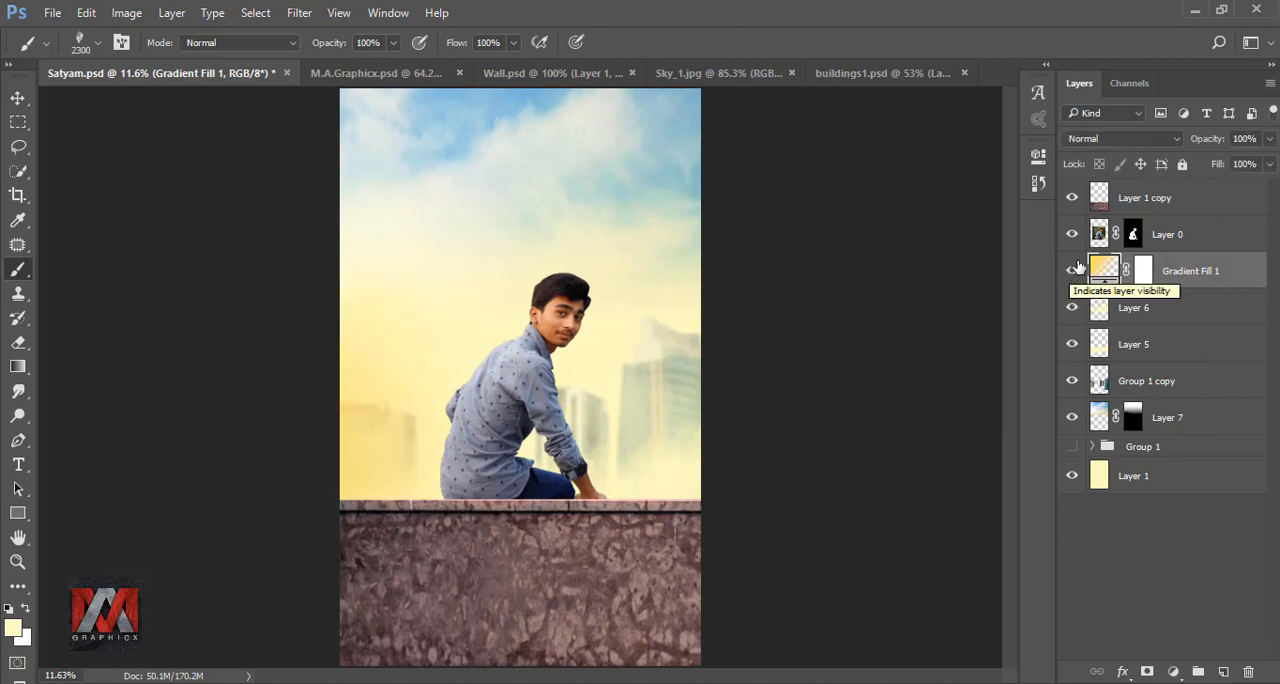
- Duplicate the man's Layer 0, hide the original, and convert the copy to a smart object and rasterize it
left_click(1100, 238)
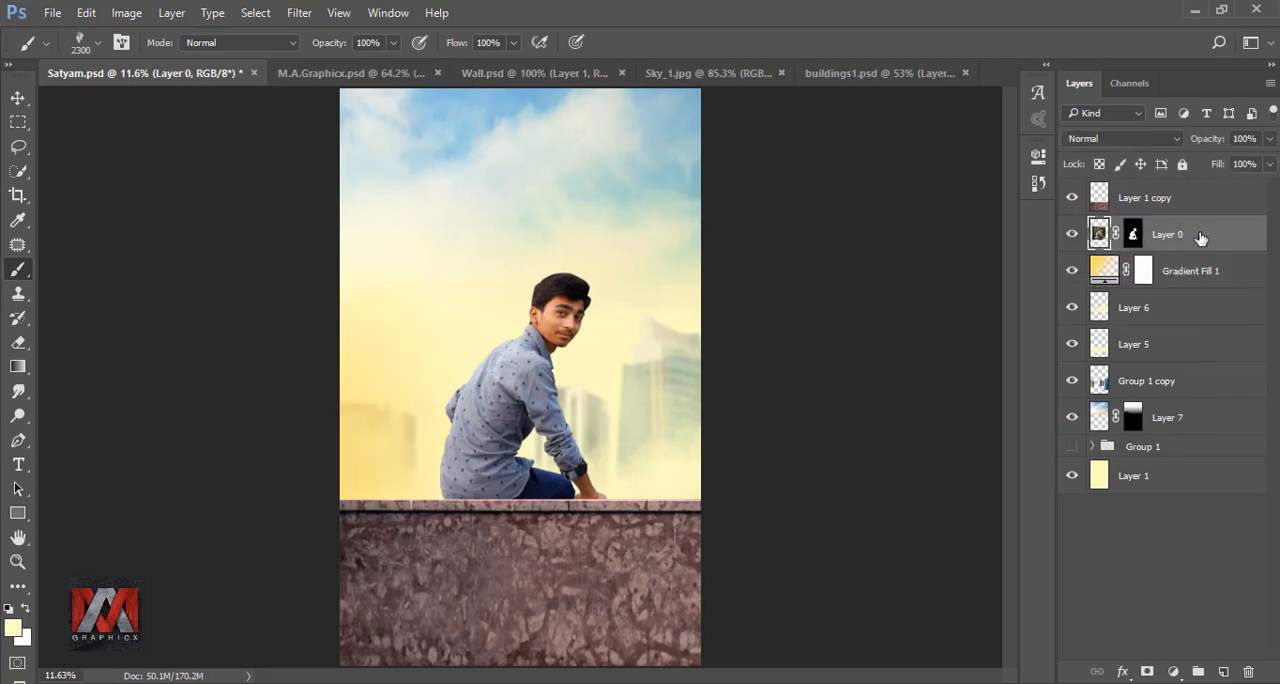
key("ctrl+j")
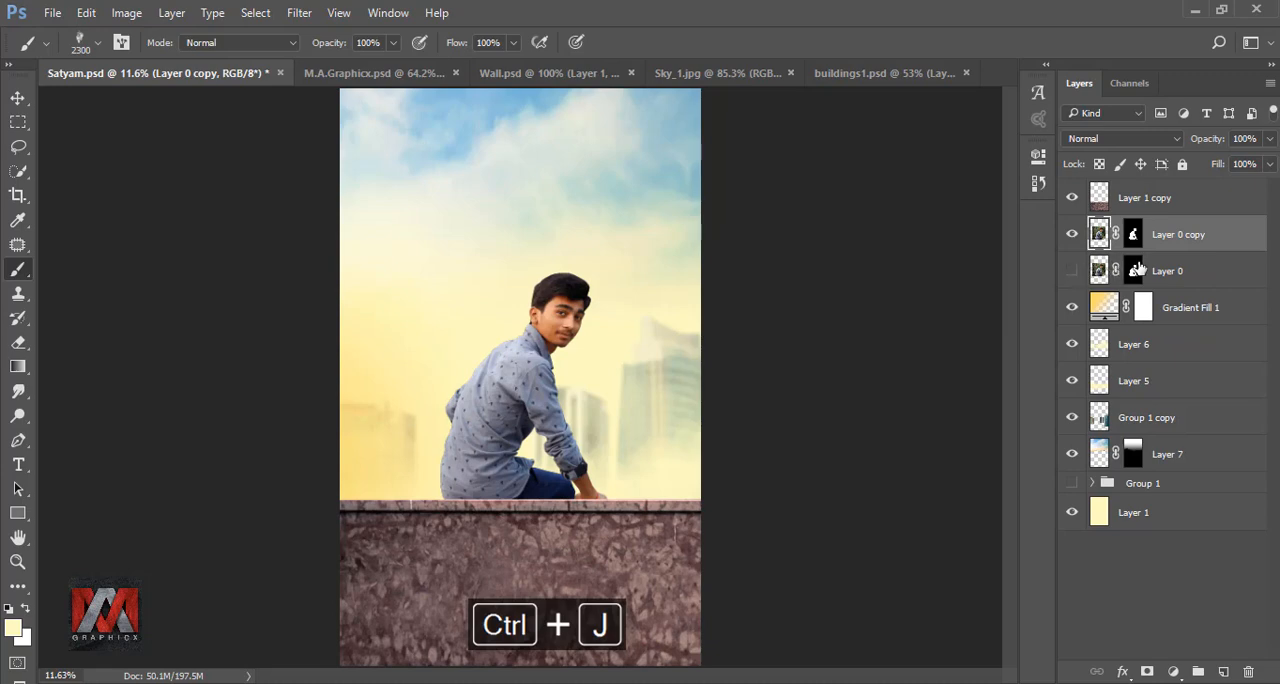
right_click(1226, 238)
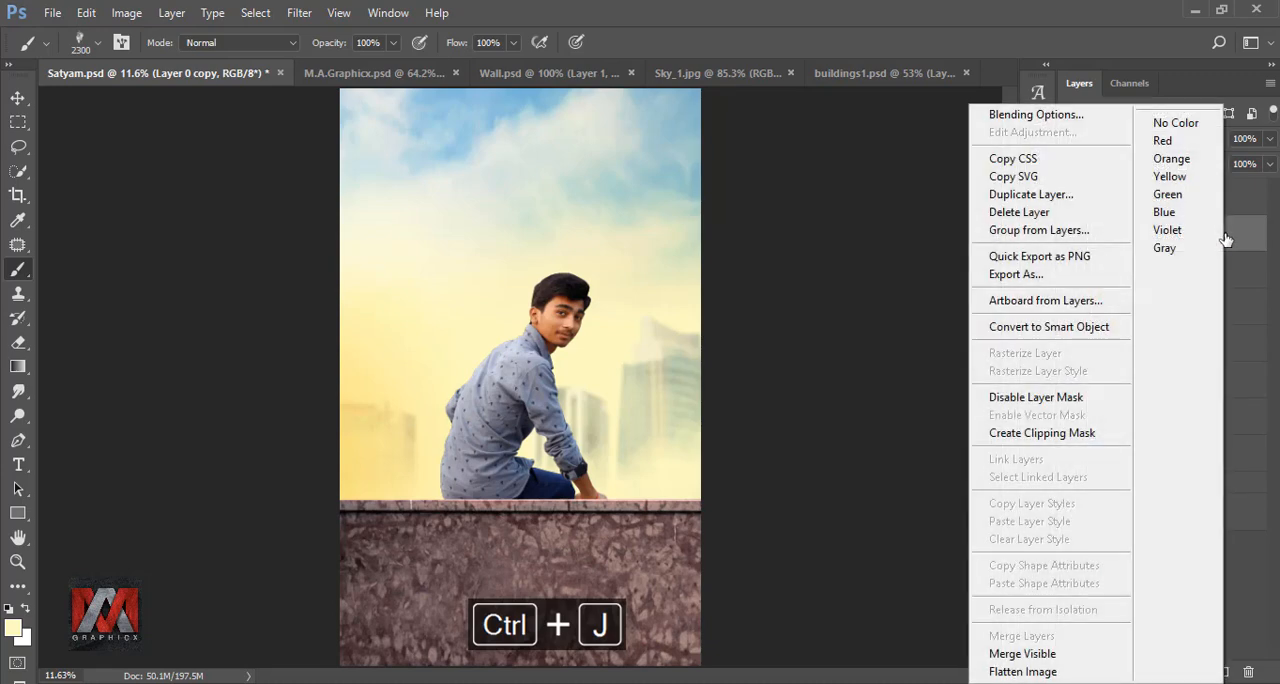
left_click(1105, 338)
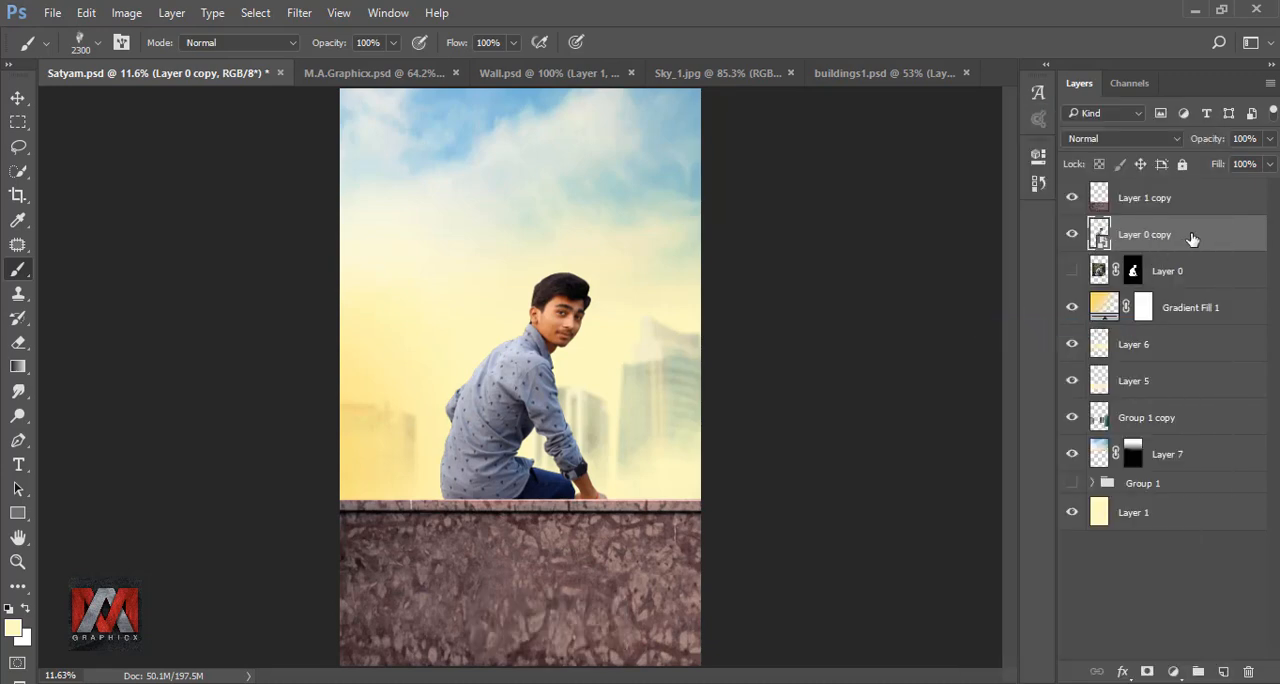
right_click(1192, 238)
left_click(1017, 412)
- Apply the Camera Raw Filter to Layer 0 copy with Exposure +0.30, Highlights +17, Blacks +38 and Clarity +4, then toggle its visibility
left_click(299, 12)
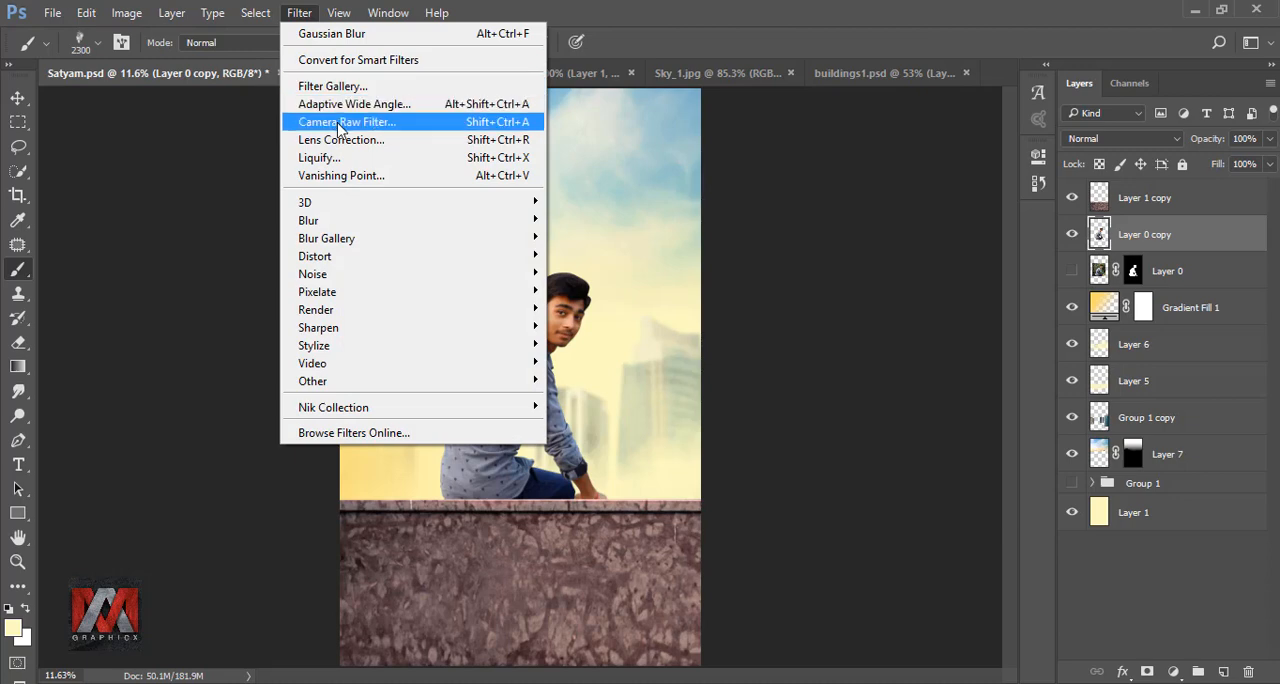
left_click(340, 123)
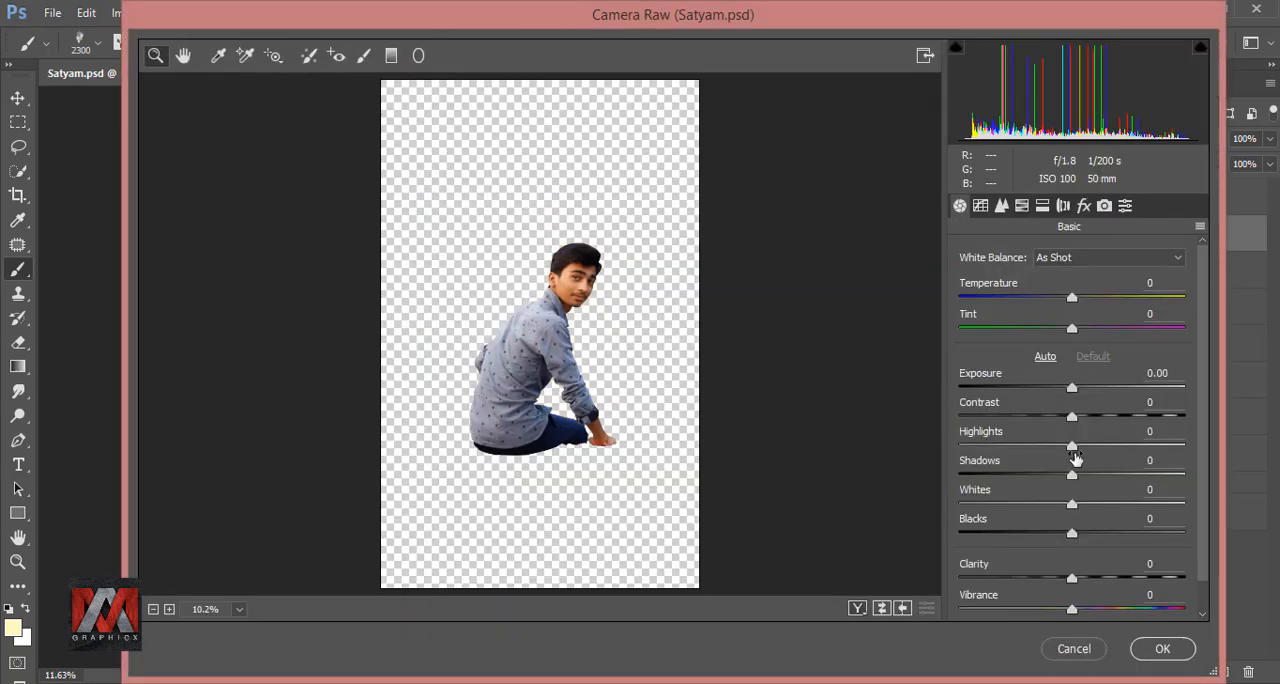
left_click_drag(1072, 392, 1078, 390)
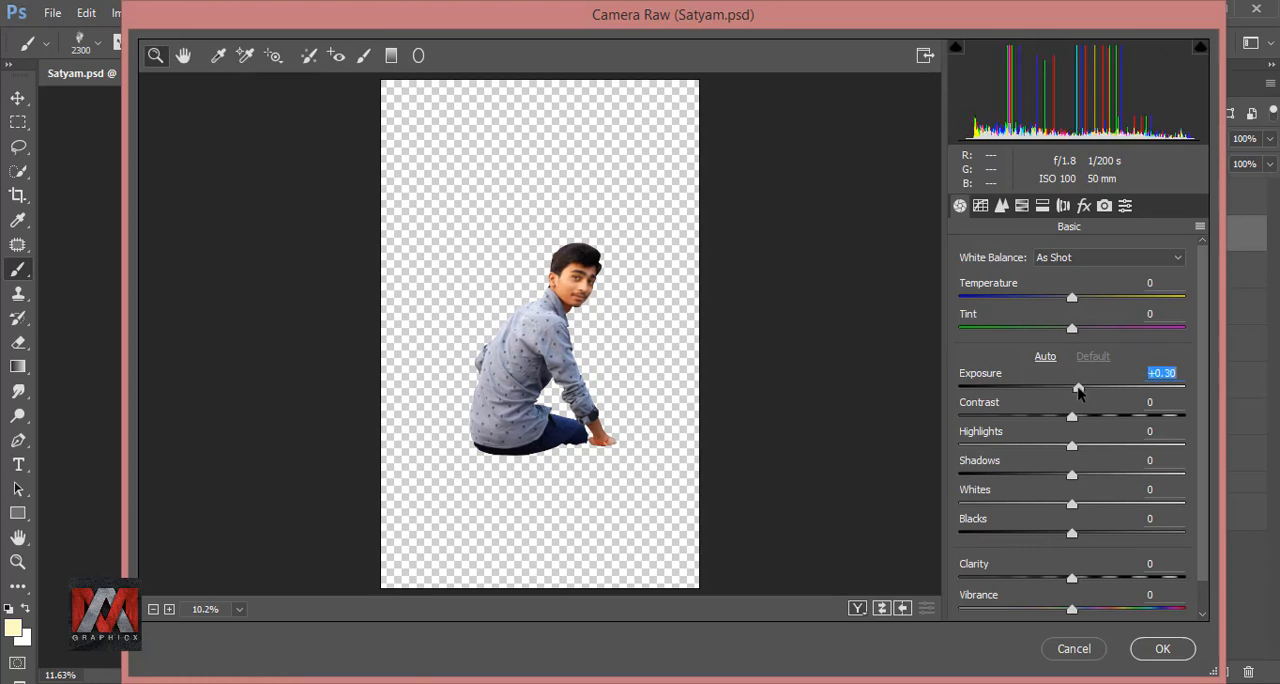
left_click_drag(1072, 532, 1114, 532)
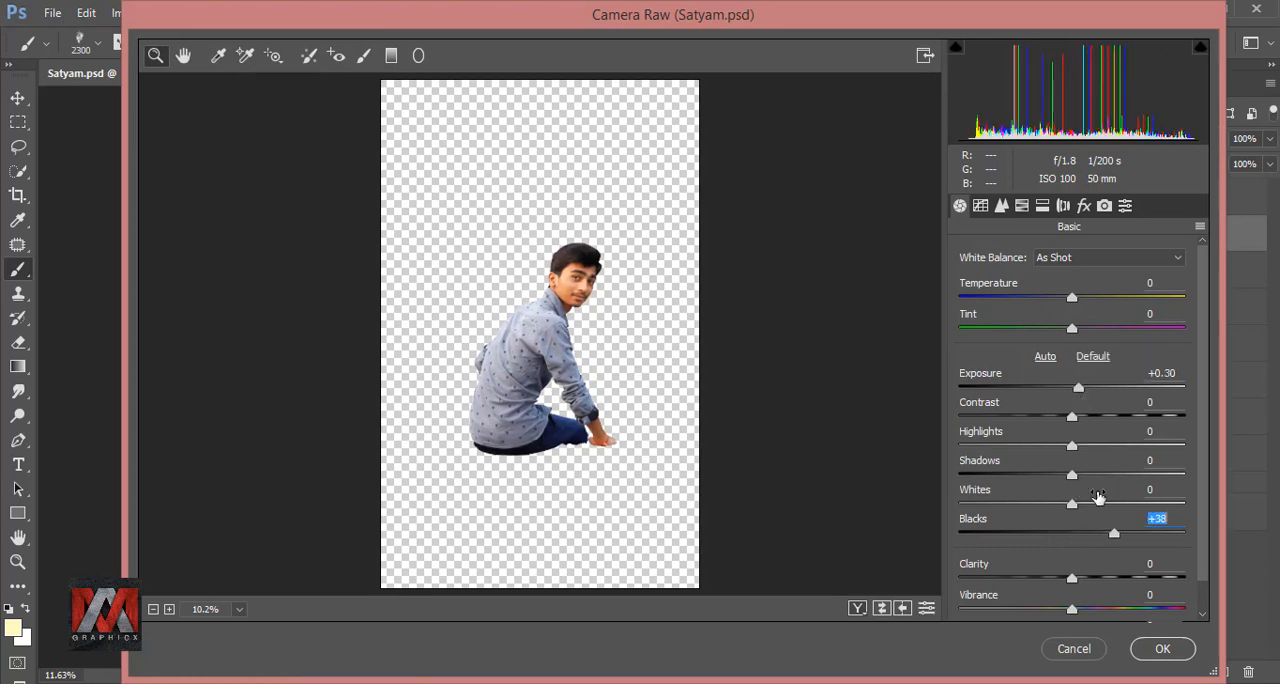
left_click_drag(1072, 447, 1090, 446)
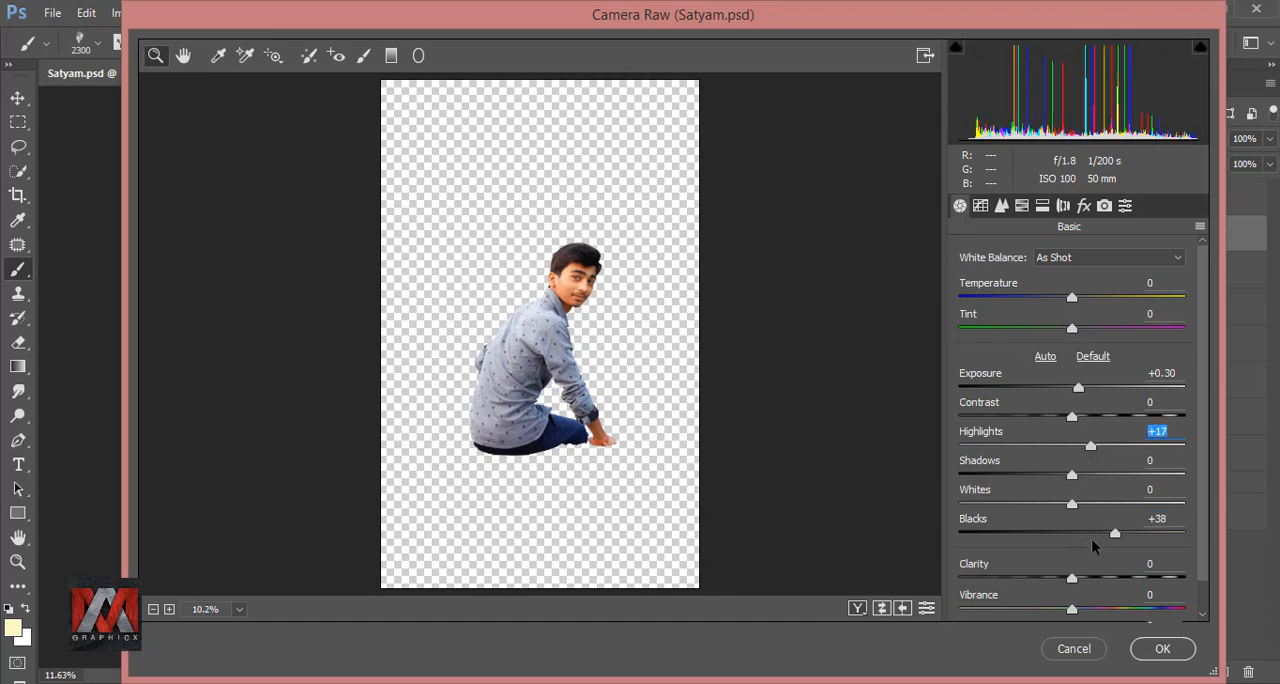
left_click_drag(1072, 580, 1077, 580)
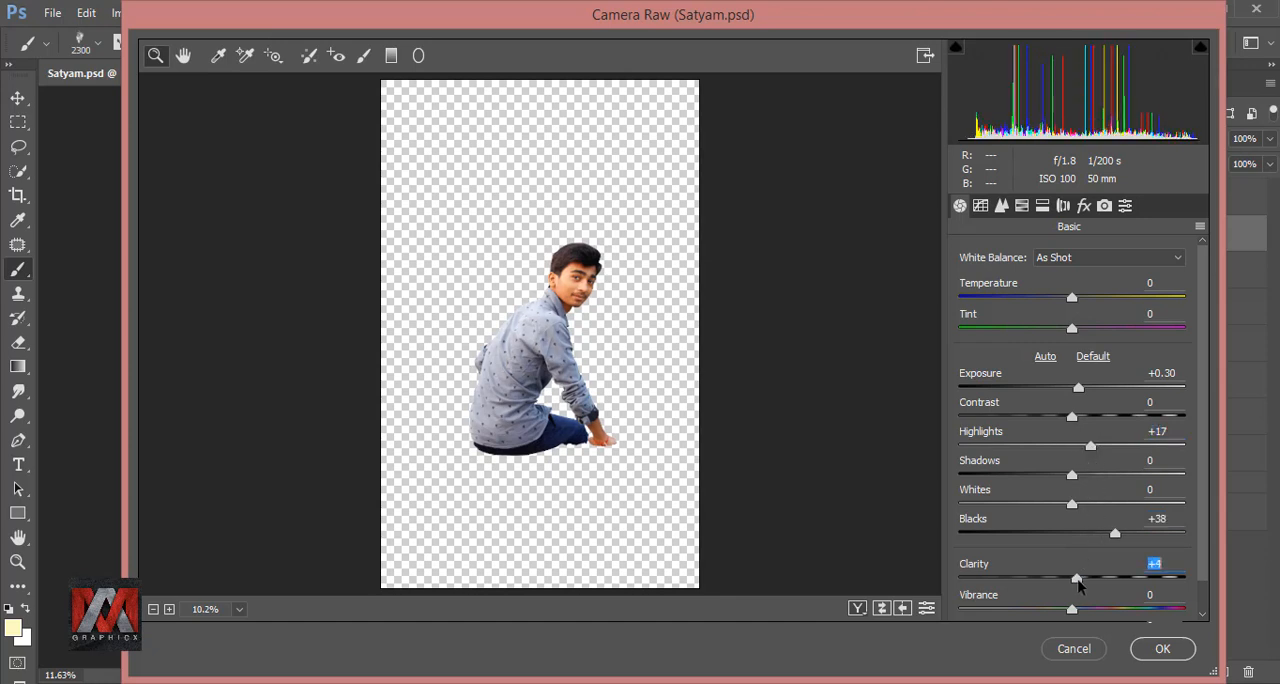
left_click(1165, 649)
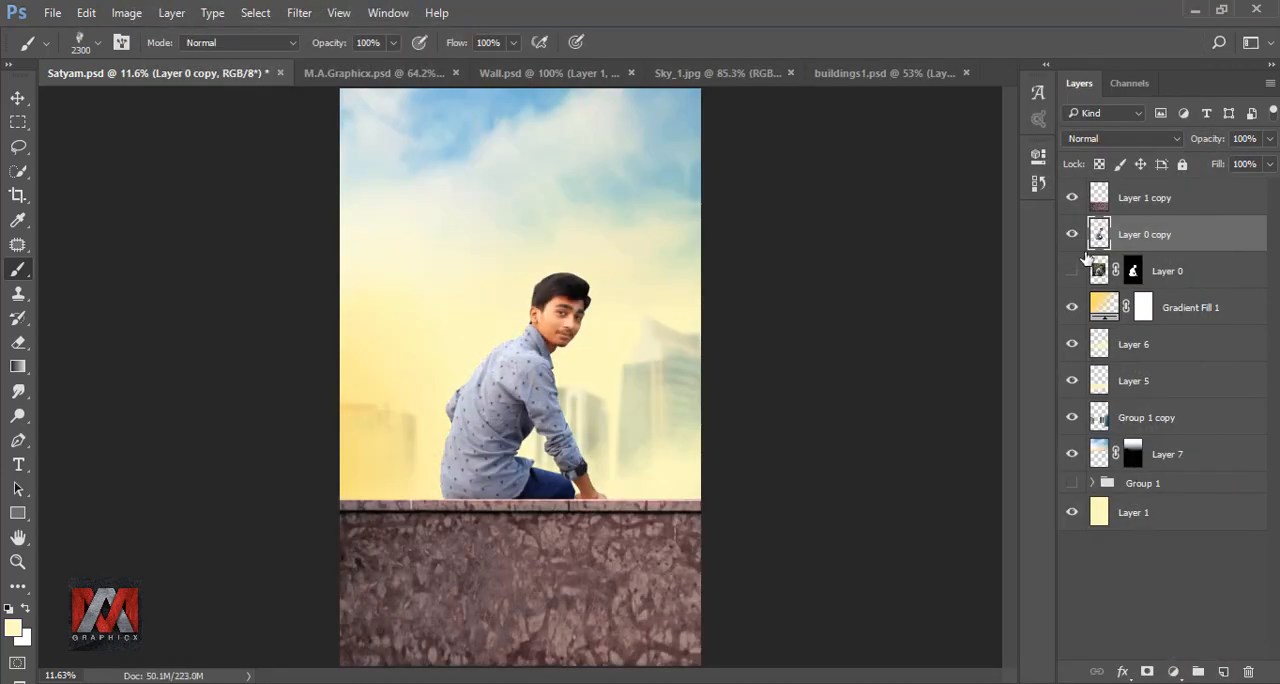
left_click(1072, 235)
left_click(1071, 238)
left_click(1072, 236)
left_click(1072, 238)
- Duplicate Layer 0 copy, hide the original and activate the Smudge tool for the new copy
key("ctrl+j")
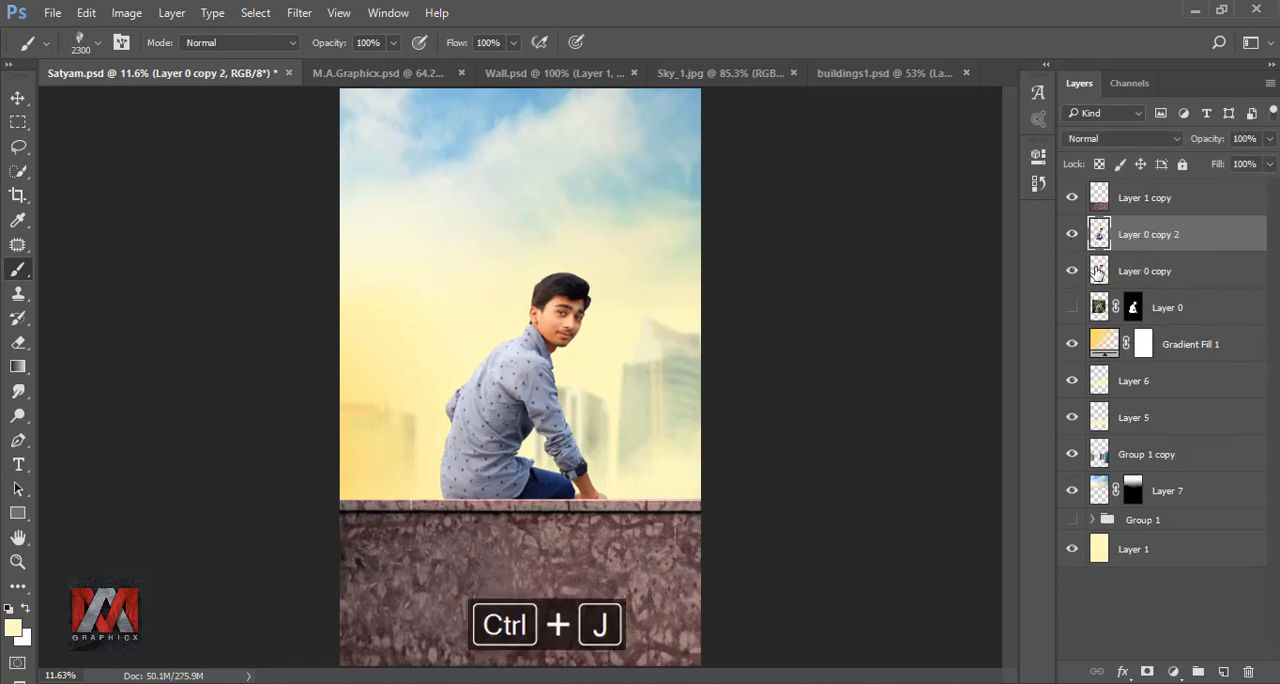
mouse_move(1098, 233)
left_mouse_down()
mouse_move(1054, 257)
mouse_move(502, 363)
mouse_move(297, 433)
mouse_move(20, 412)
left_mouse_up()
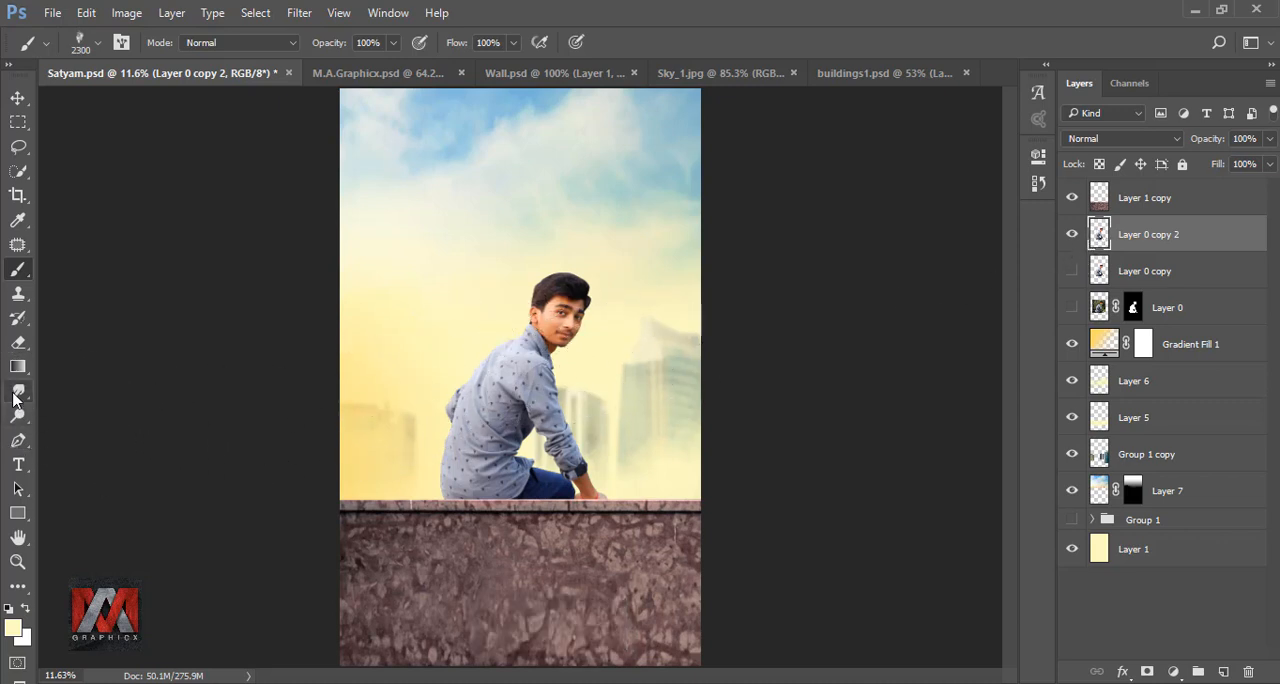
left_click(18, 391)
left_click(80, 427)
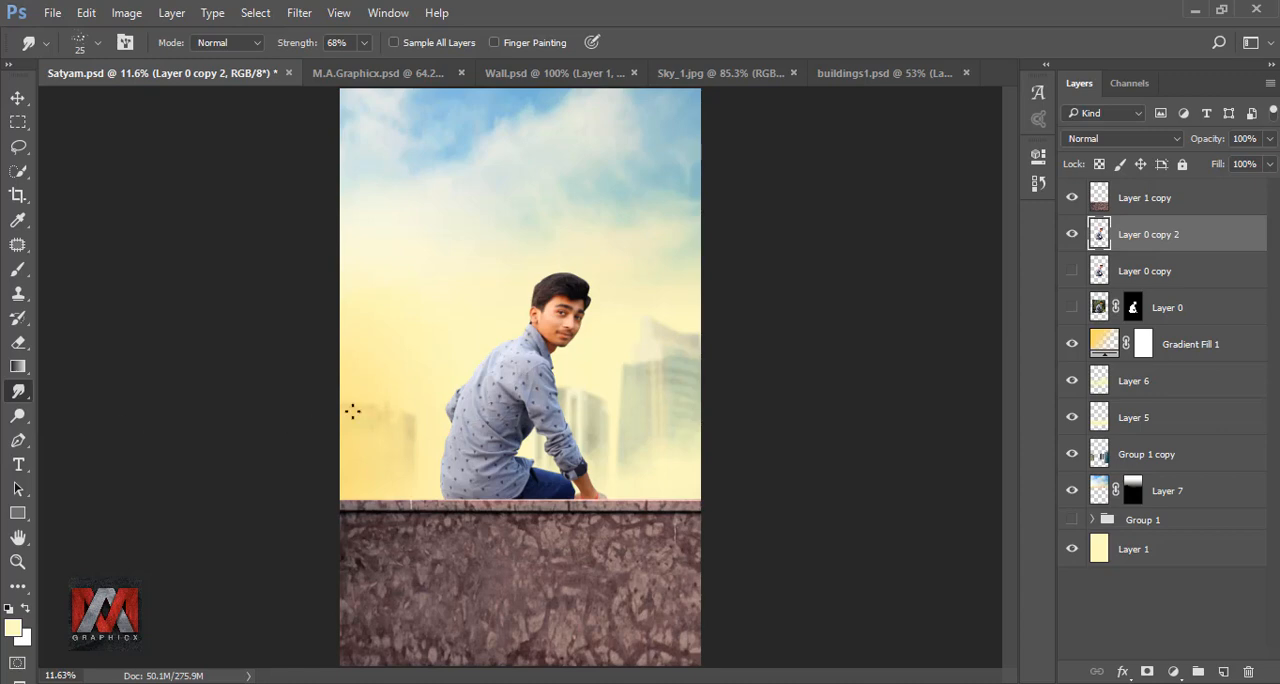
- Smudge strands outward along the front and top edge of the man's hair with a 50 px brush at 68% strength
scroll(575, 286, "up", 10)
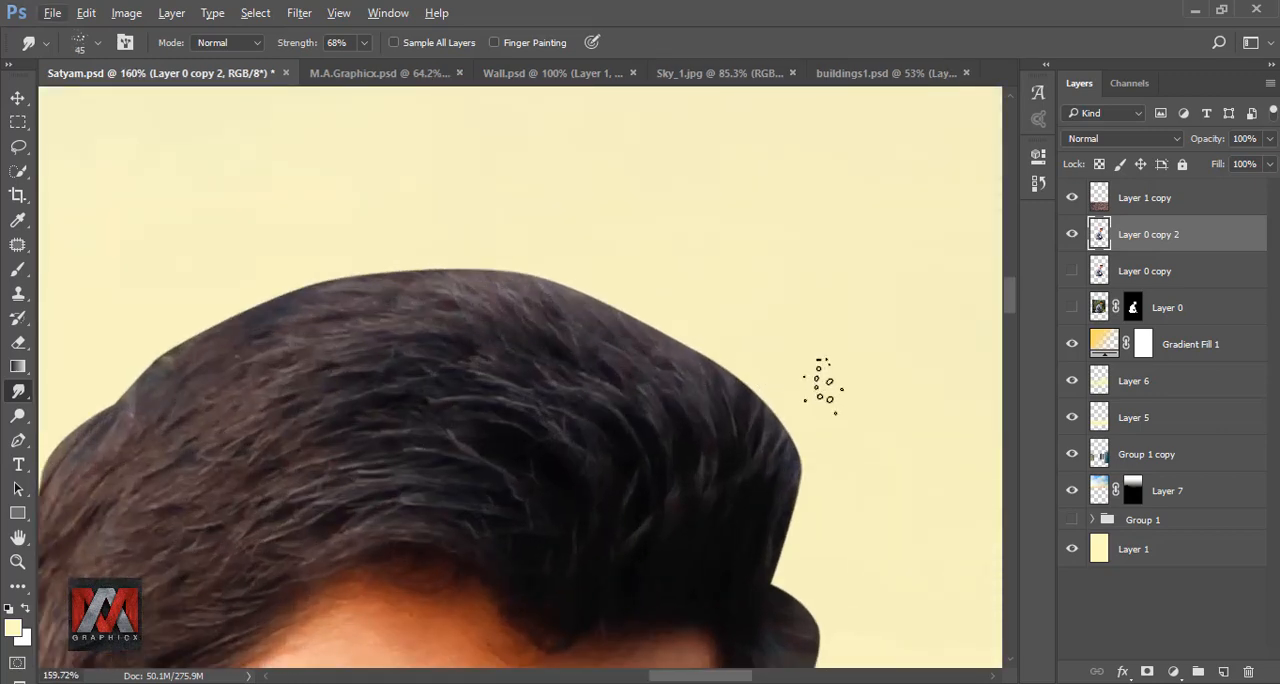
left_click_drag(783, 480, 724, 308)
left_click_drag(770, 440, 722, 346)
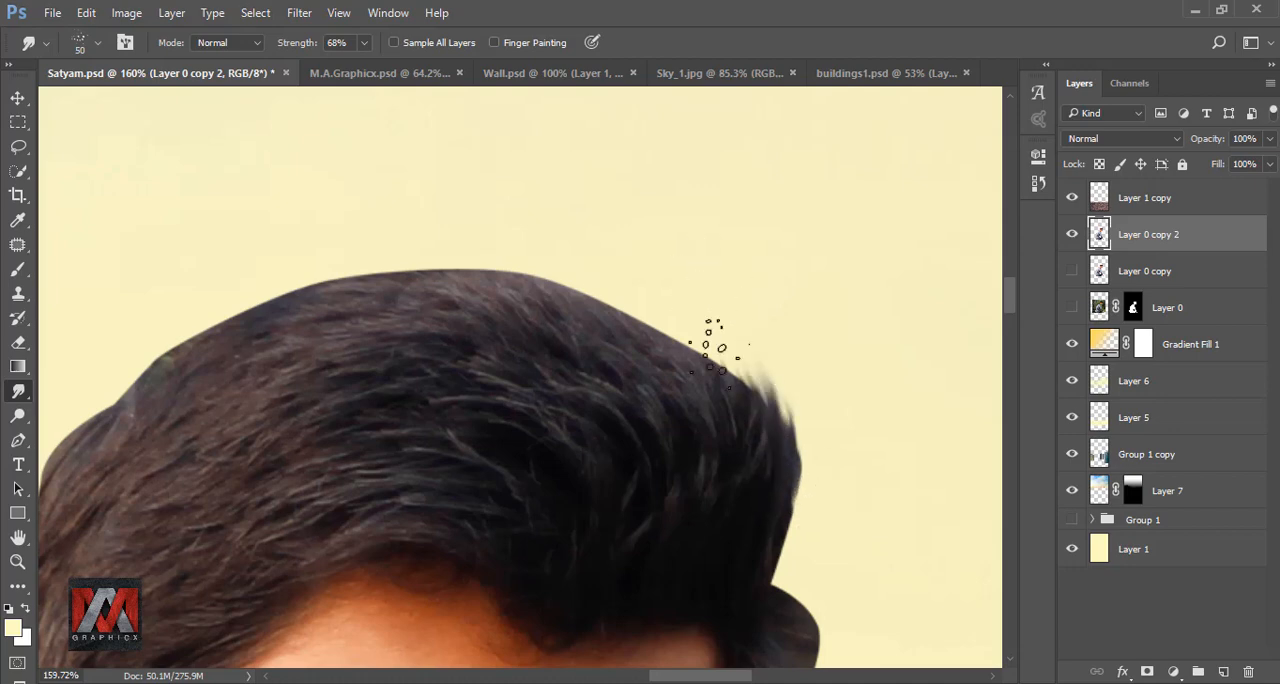
left_click_drag(748, 402, 712, 338)
left_click_drag(776, 540, 796, 424)
left_click_drag(780, 480, 738, 345)
left_click_drag(658, 350, 828, 358)
left_click_drag(800, 340, 670, 268)
scroll(657, 366, "down", 3)
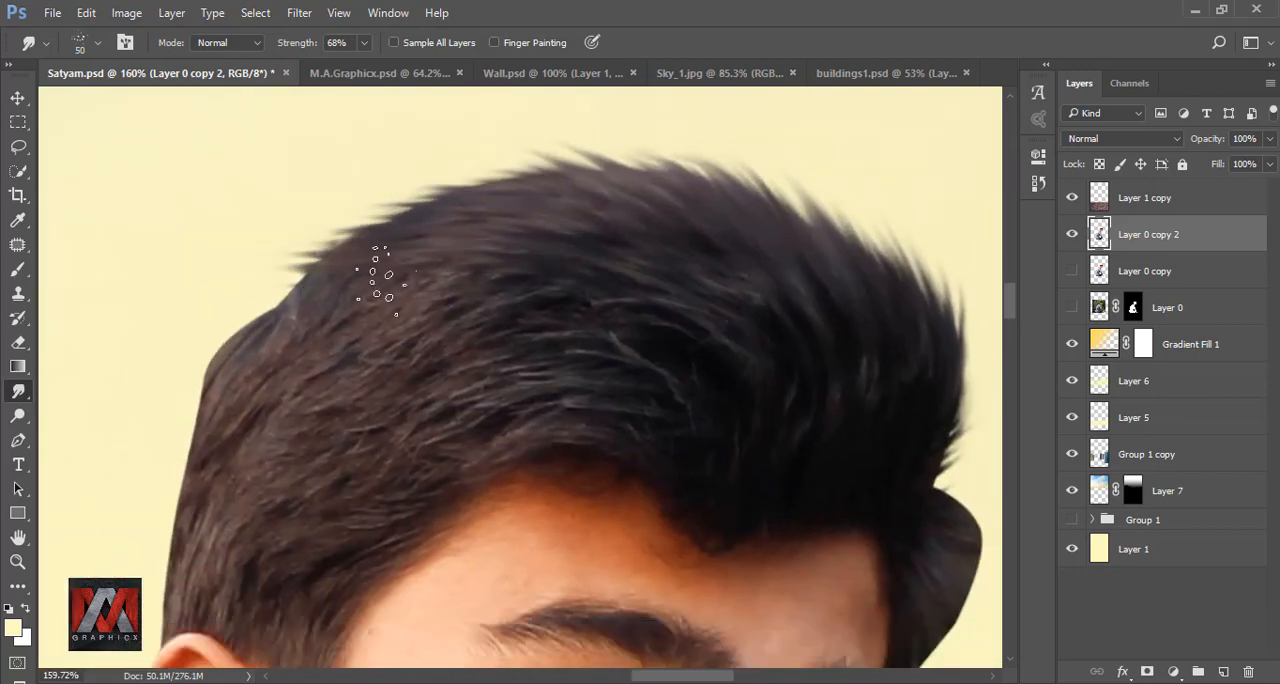
- Continue smudging 50 px strands over the crown and down the back edge of the hair to the ear
left_click_drag(408, 300, 505, 330)
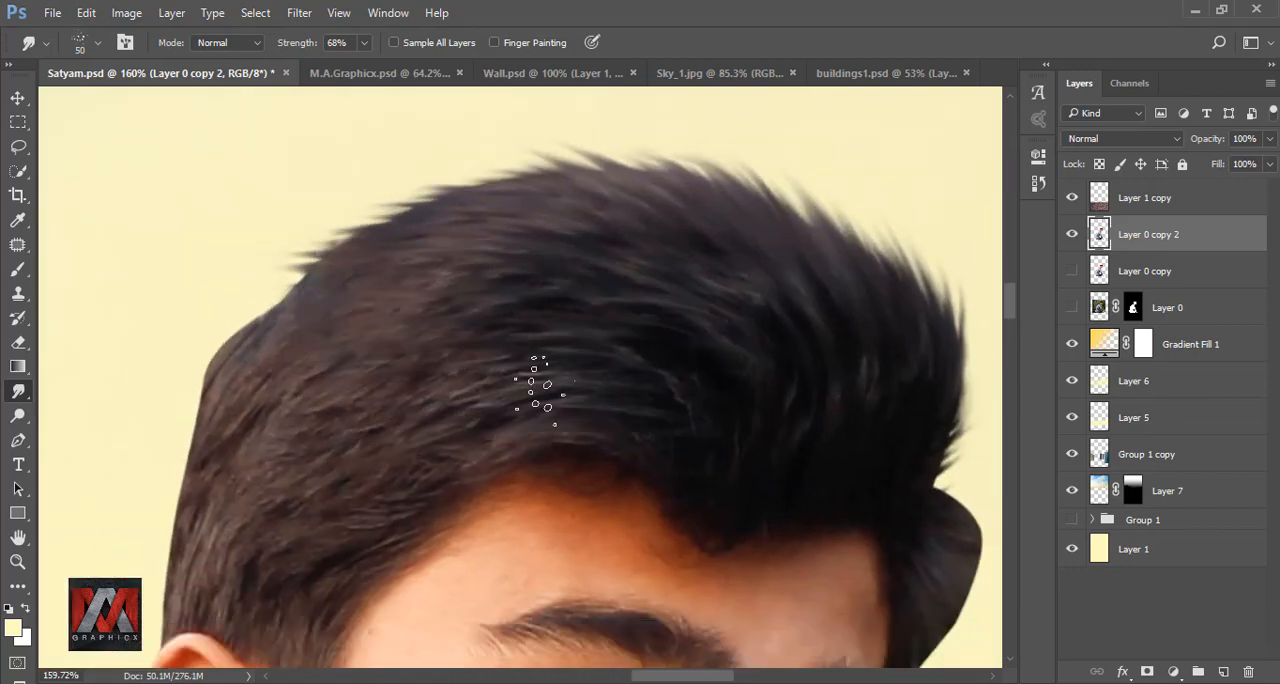
left_click_drag(730, 205, 676, 155)
left_click_drag(400, 235, 308, 246)
left_click_drag(206, 371, 422, 289)
mouse_move(455, 300)
left_mouse_down()
mouse_move(398, 385)
mouse_move(380, 455)
left_mouse_up()
mouse_move(412, 440)
left_mouse_down()
mouse_move(370, 504)
mouse_move(372, 545)
left_mouse_up()
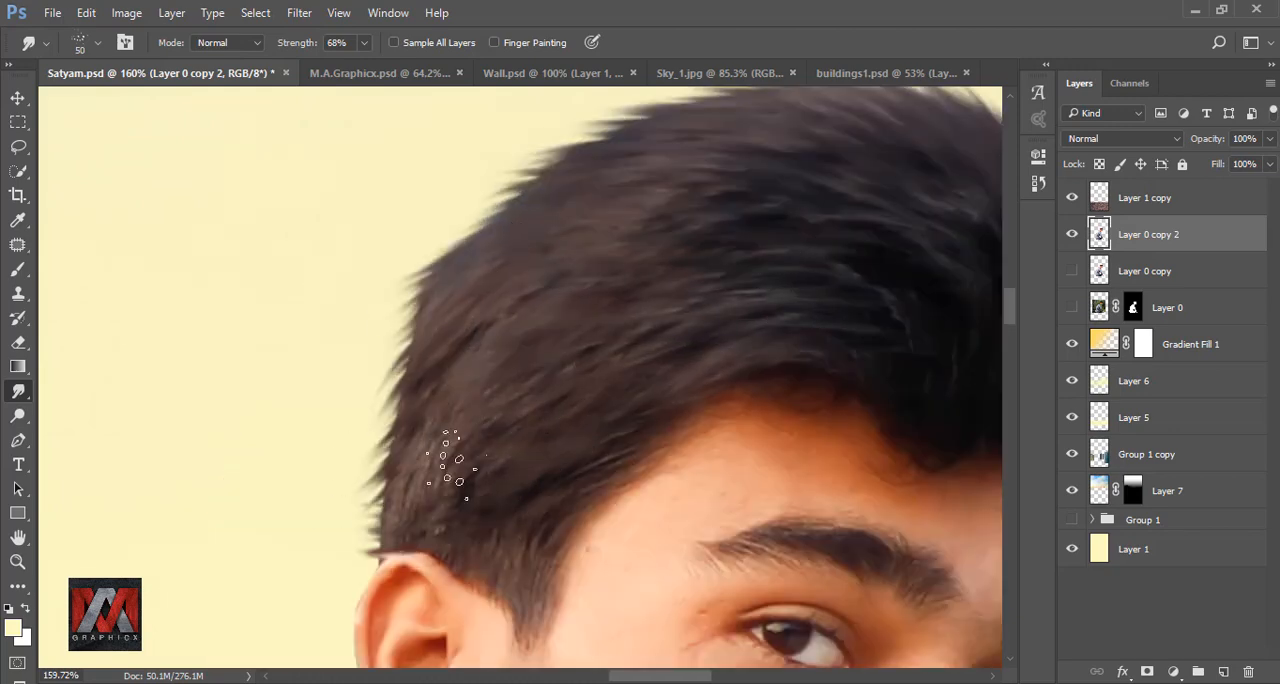
- Undo the last smudge stroke and refine the hair edge from the crown to the ear with a 40 px brush
key("ctrl+z")
key("bracketleft")
left_click_drag(535, 225, 470, 192)
mouse_move(450, 272)
left_mouse_down()
mouse_move(376, 289)
mouse_move(418, 232)
left_mouse_up()
left_click_drag(422, 340, 374, 408)
mouse_move(410, 430)
left_mouse_down()
mouse_move(362, 515)
mouse_move(366, 538)
left_mouse_up()
scroll(370, 520, "down", 5)
scroll(843, 334, "up", 5)
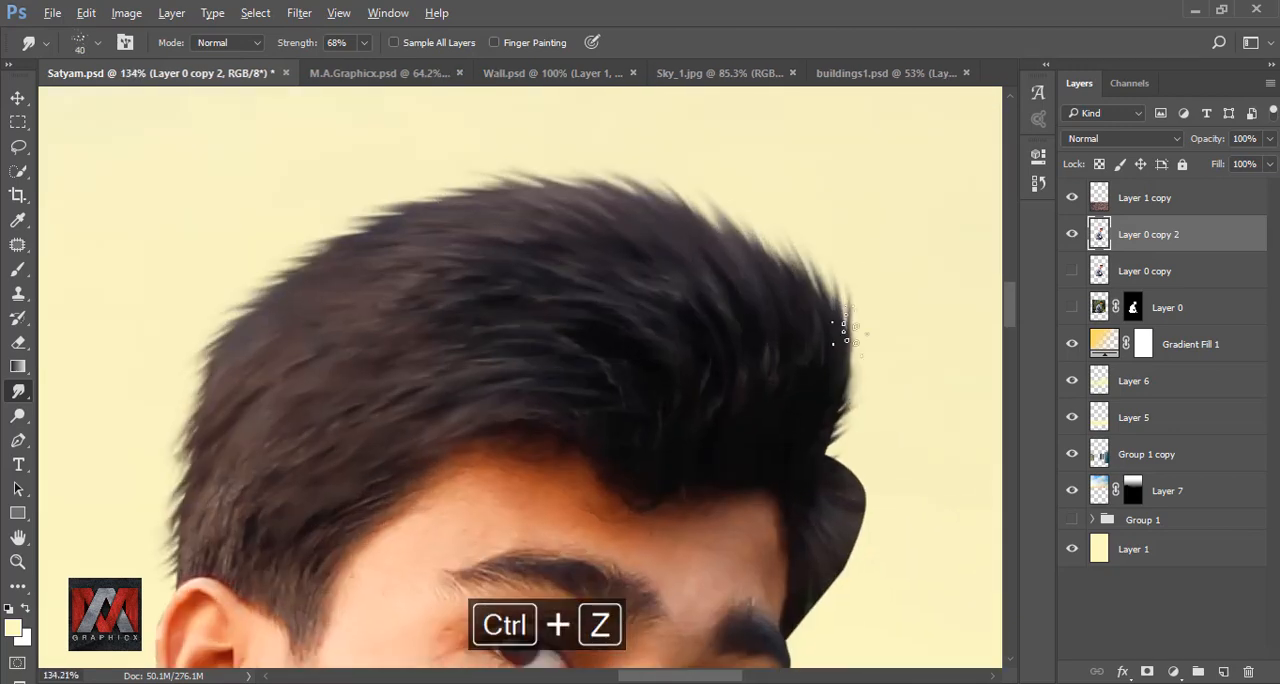
- Smudge strands at the front tip of the quiff at 40 px and in the hair above the ear at 30 px
left_click_drag(812, 440, 876, 388)
left_click_drag(846, 390, 858, 290)
scroll(135, 573, "up", 4)
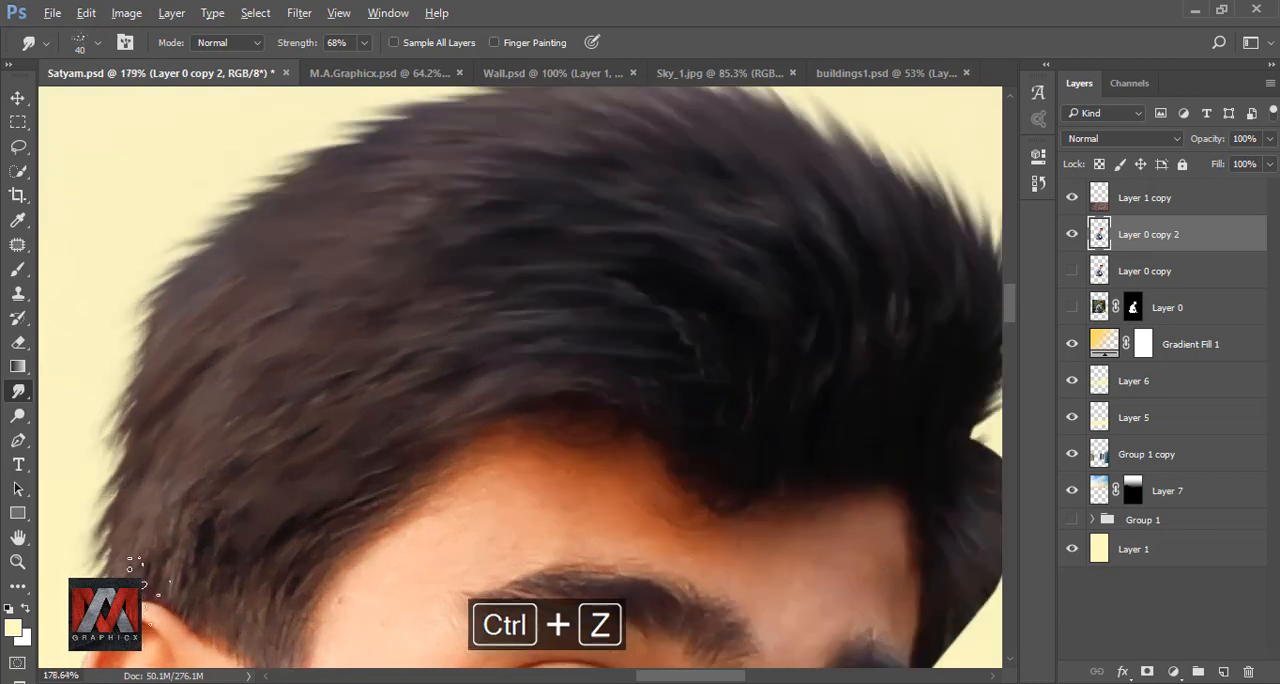
key("bracketleft")
left_click_drag(228, 592, 249, 466)
left_click_drag(900, 330, 307, 414)
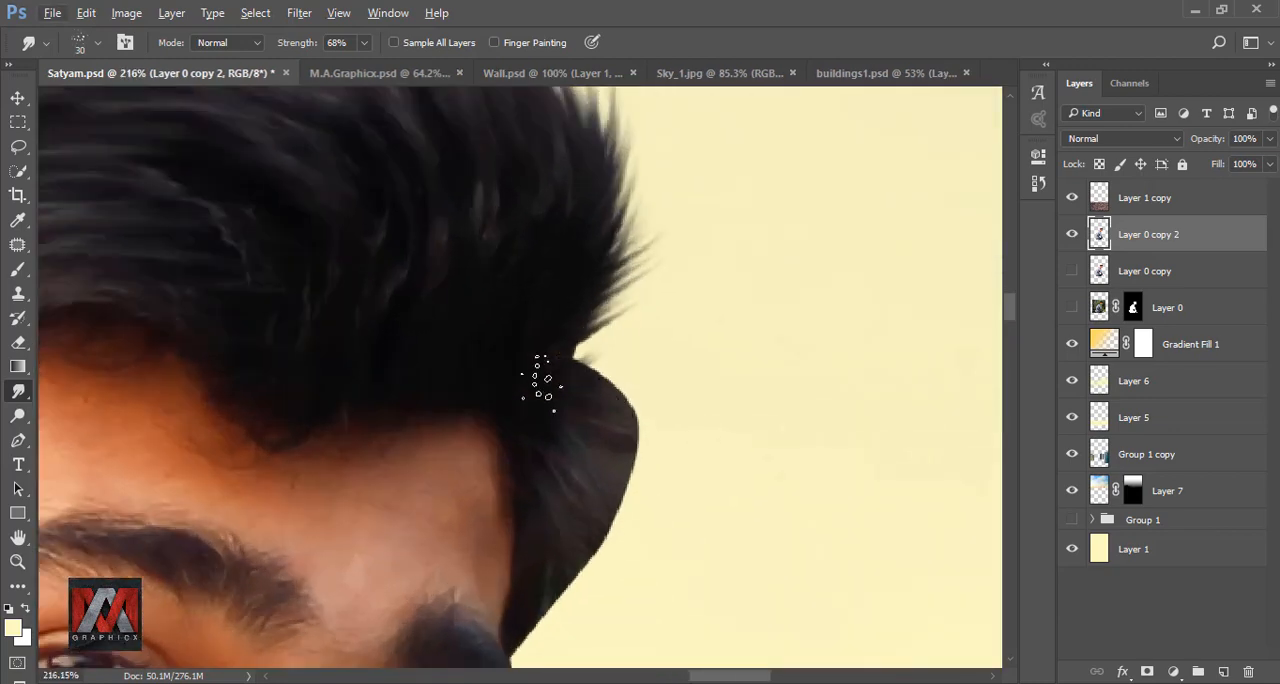
- Smudge the smooth edge of the hair tuft beside the far temple into fine strands with a 30 px brush
left_click_drag(585, 360, 646, 392)
left_click_drag(622, 410, 648, 470)
left_click_drag(590, 510, 601, 375)
left_click_drag(540, 456, 562, 496)
left_click_drag(598, 395, 616, 445)
left_click_drag(636, 358, 617, 514)
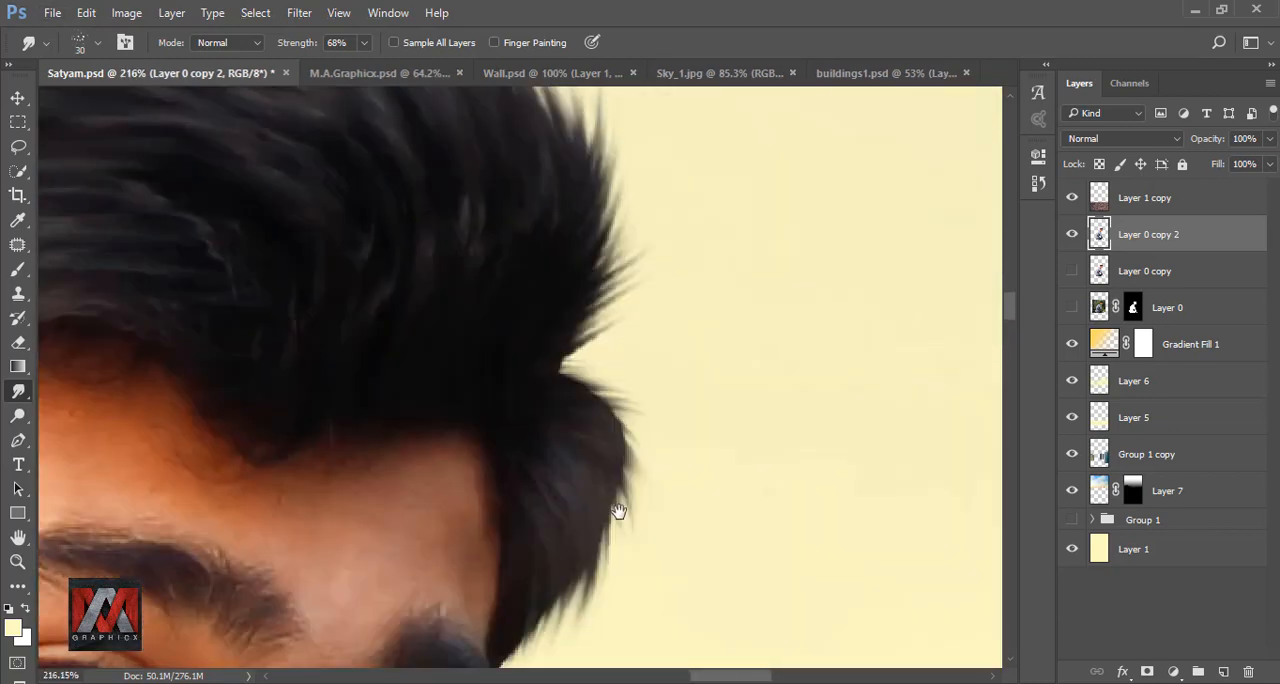
left_click_drag(612, 308, 609, 426)
- Soften the strands along the top of the hair with a 40 px Smudge brush, undoing one unwanted stroke
scroll(672, 416, "down", 20)
scroll(657, 395, "up", 20)
key("bracketright")
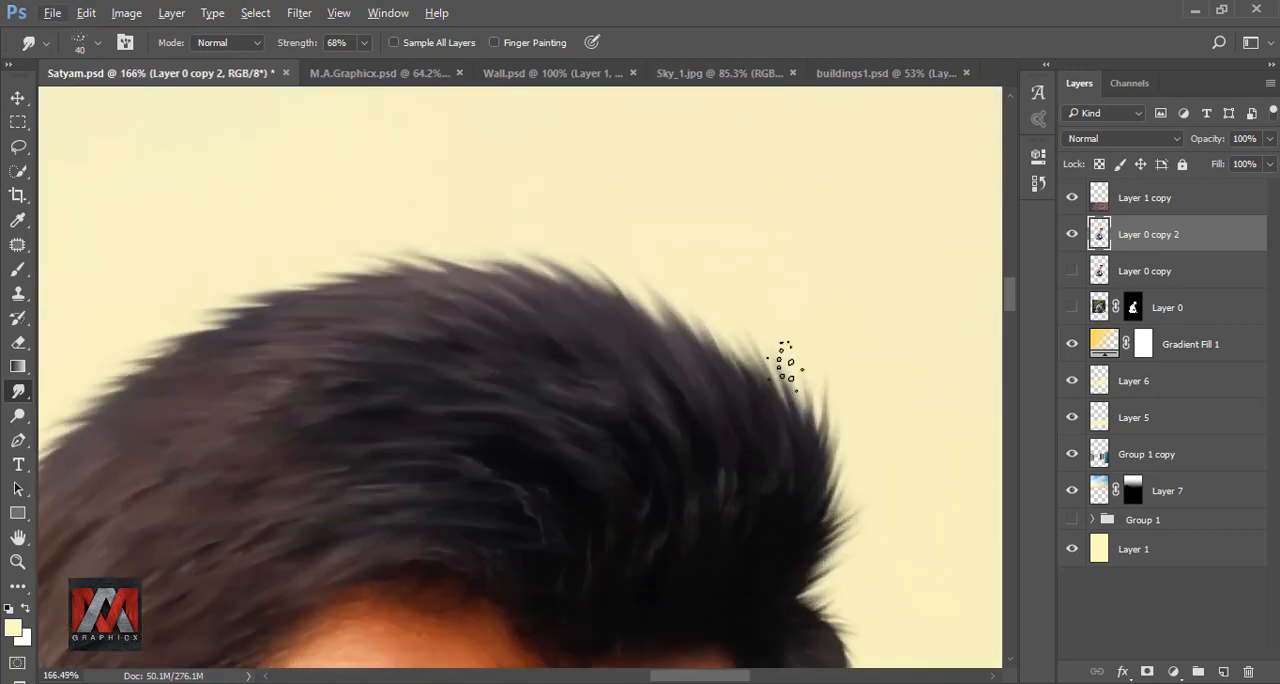
left_click_drag(510, 282, 445, 254)
left_click_drag(706, 340, 634, 282)
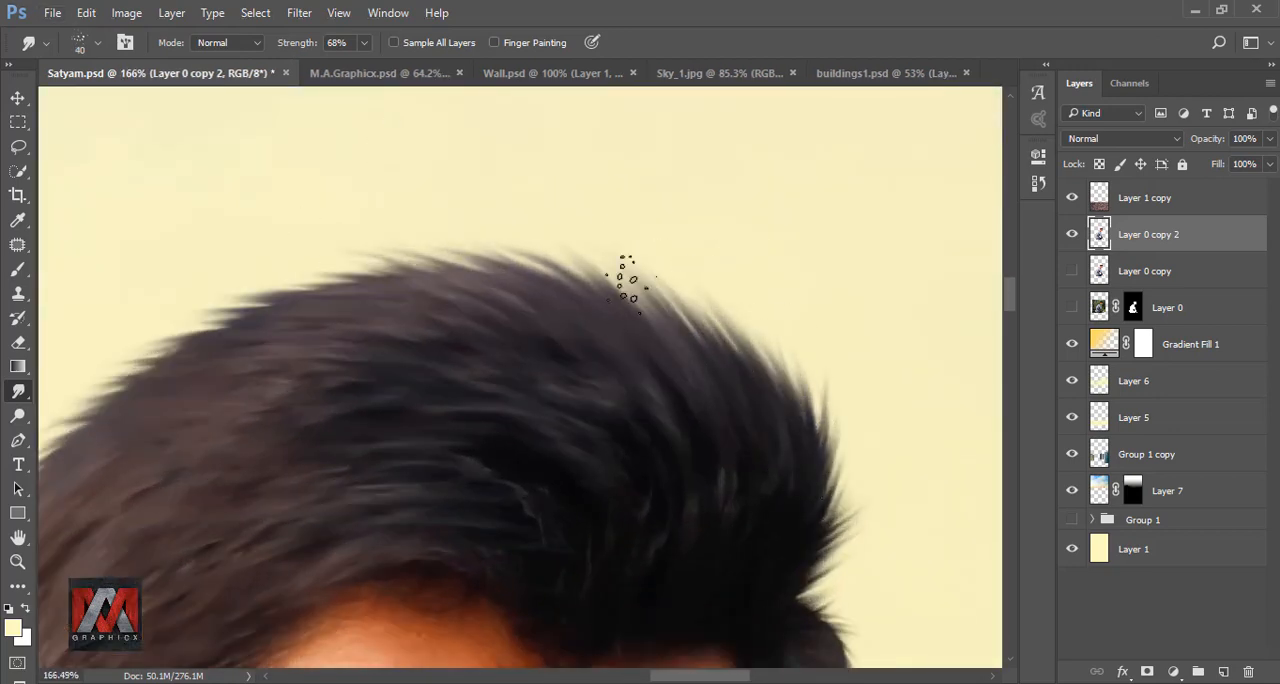
left_click_drag(510, 278, 432, 254)
left_click_drag(390, 290, 593, 289)
left_click_drag(500, 322, 400, 296)
key("ctrl+z")
left_click_drag(428, 350, 366, 320)
left_click_drag(332, 418, 264, 386)
left_click_drag(255, 540, 289, 346)
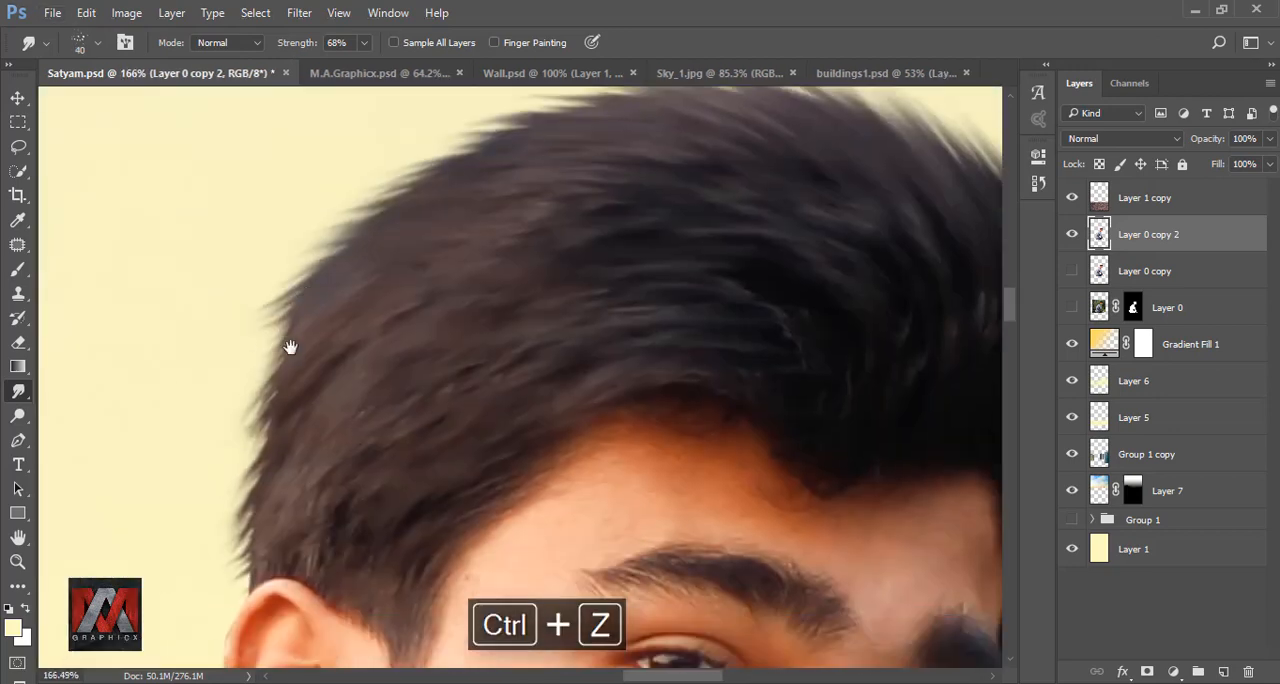
- Smudge more 40 px strands along the back edge of the hair between the ear and the crown
left_click_drag(290, 458, 242, 390)
left_click_drag(272, 525, 230, 440)
left_click_drag(330, 322, 280, 274)
mouse_move(398, 256)
left_mouse_down()
mouse_move(320, 204)
mouse_move(328, 432)
left_mouse_up()
left_click_drag(500, 288, 410, 256)
left_click_drag(350, 362, 272, 328)
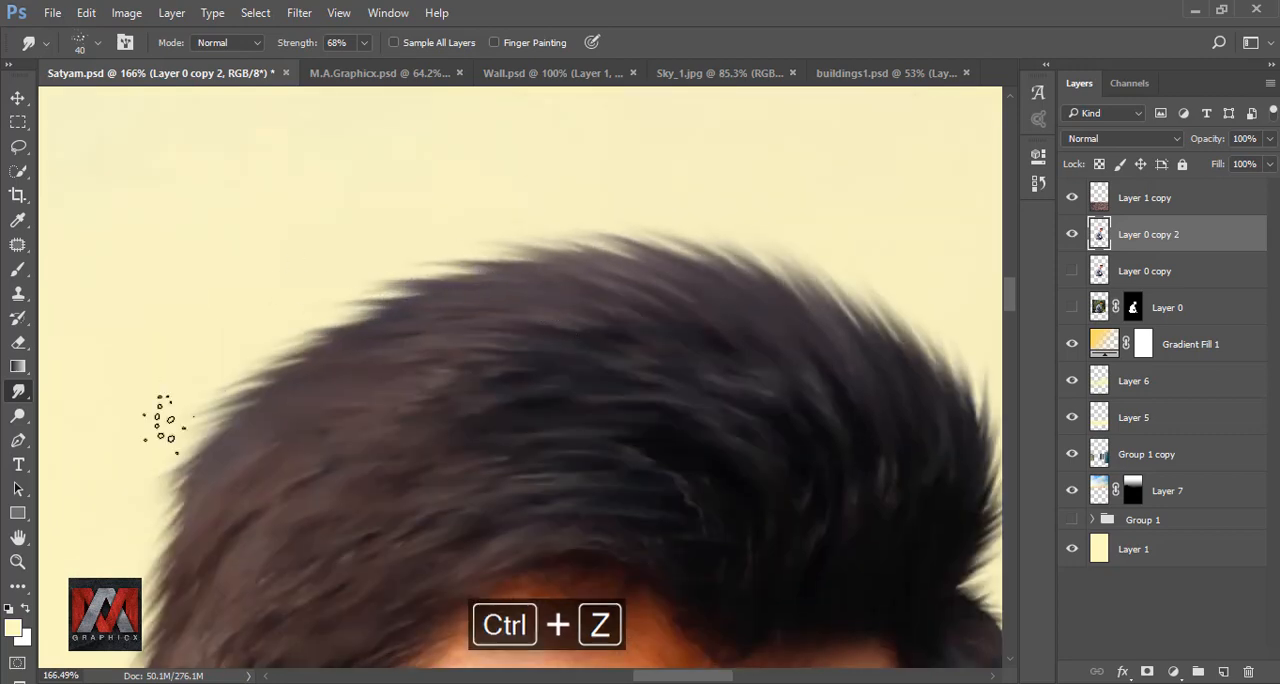
left_click_drag(275, 580, 505, 310)
- Reduce the Smudge brush to 8 px and pull fine strands from the dark hair behind the earlobe
scroll(505, 310, "down", 10)
scroll(505, 320, "up", 16)
key("bracketleft")
key("bracketleft")
key("bracketleft")
key("bracketleft")
key("bracketleft")
scroll(485, 414, "up", 5)
left_click_drag(486, 416, 467, 380)
left_click(364, 43)
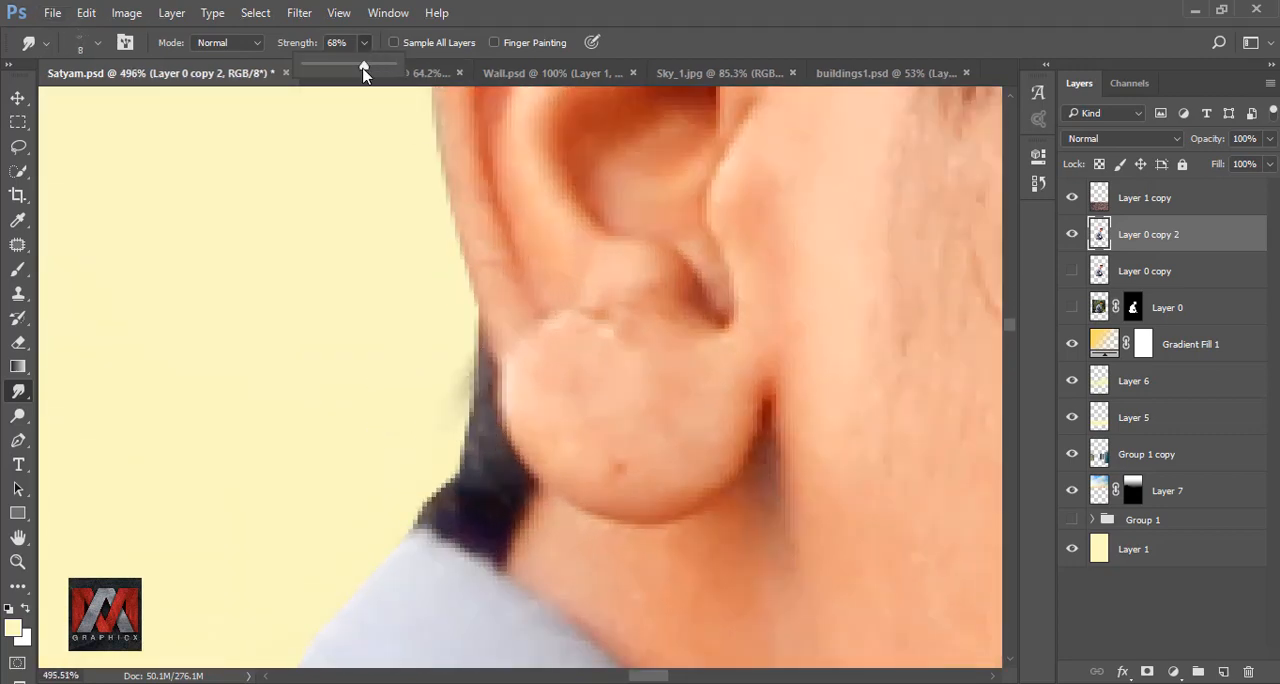
left_click_drag(363, 69, 404, 69)
left_click_drag(482, 368, 440, 480)
key("ctrl+z")
scroll(492, 425, "down", 9)
scroll(460, 482, "up", 7)
key("ctrl+alt+z")
- Set the Smudge strength to 61% and smudge the hair edge between the earlobe and the shirt collar
left_click(364, 43)
left_click_drag(369, 67, 331, 67)
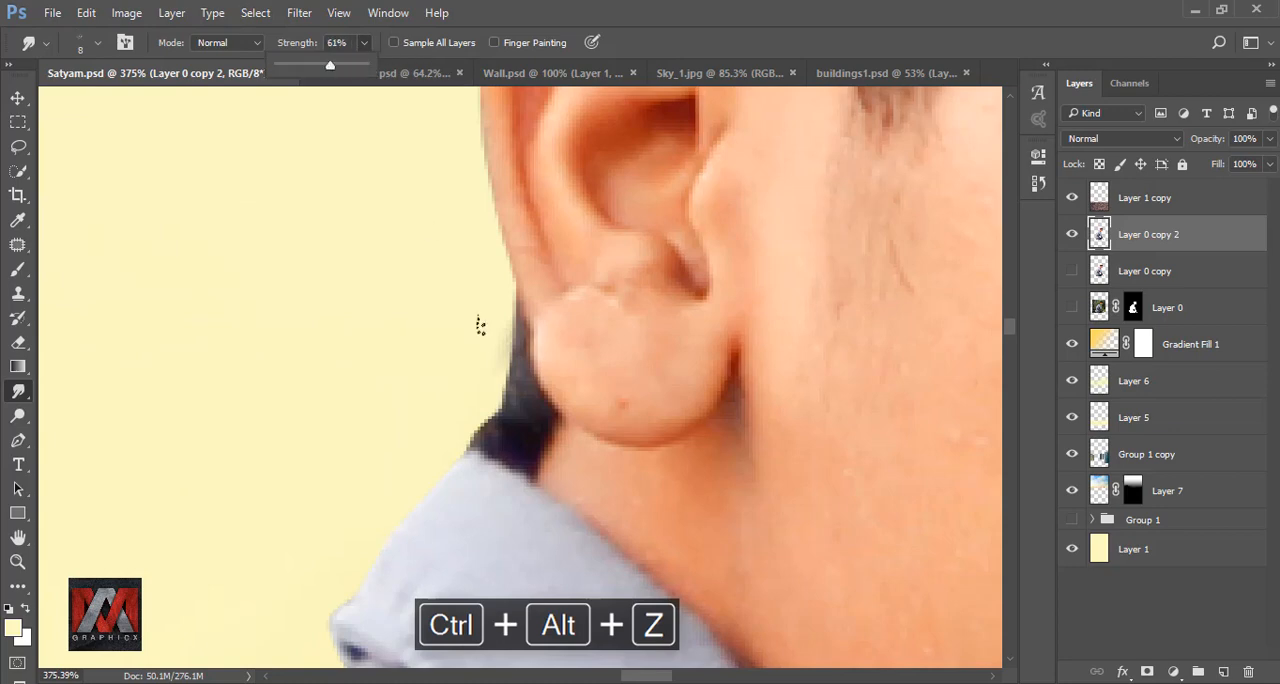
left_click_drag(502, 398, 460, 434)
scroll(480, 402, "down", 4)
- Smudge the back edge of the hair above the ear and up to the crown with a 35 px brush at 61% strength
left_click_drag(570, 140, 478, 402)
left_click_drag(408, 420, 365, 488)
scroll(388, 500, "down", 4)
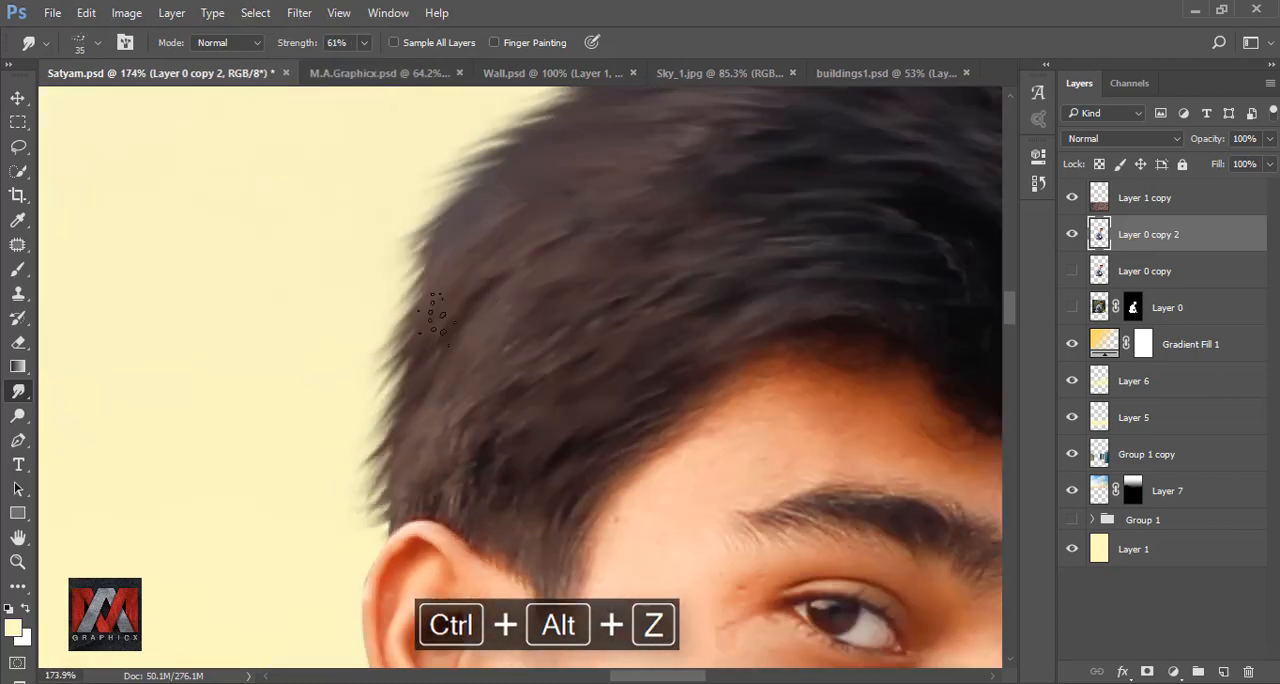
left_click_drag(432, 246, 390, 322)
left_click_drag(396, 412, 360, 498)
scroll(400, 460, "down", 5)
scroll(670, 200, "up", 5)
key("bracketright")
key("bracketright")
left_click_drag(482, 240, 384, 282)
left_click_drag(358, 335, 264, 412)
scroll(434, 415, "down", 9)
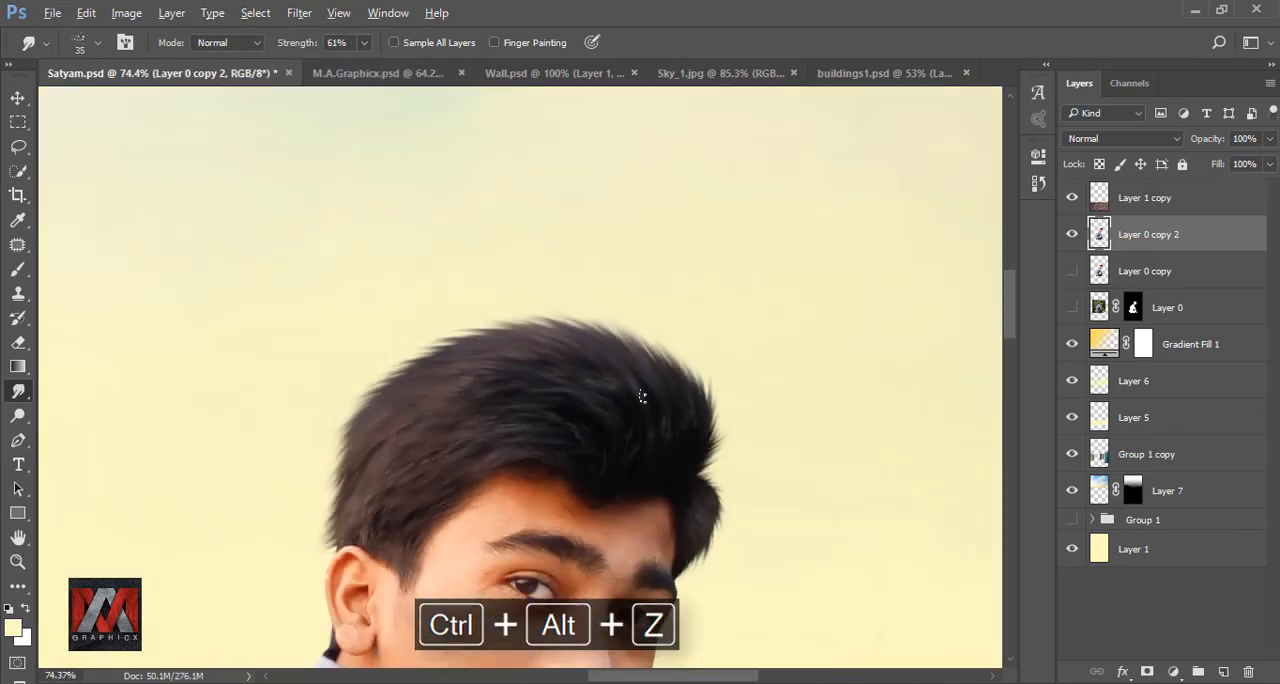
- Add the last smudged strands at the crown and above the ear, and check the hair in the whole composite
scroll(400, 392, "up", 9)
left_click_drag(500, 290, 386, 338)
left_click_drag(394, 560, 323, 509)
left_click_drag(612, 278, 318, 262)
left_click_drag(738, 648, 738, 333)
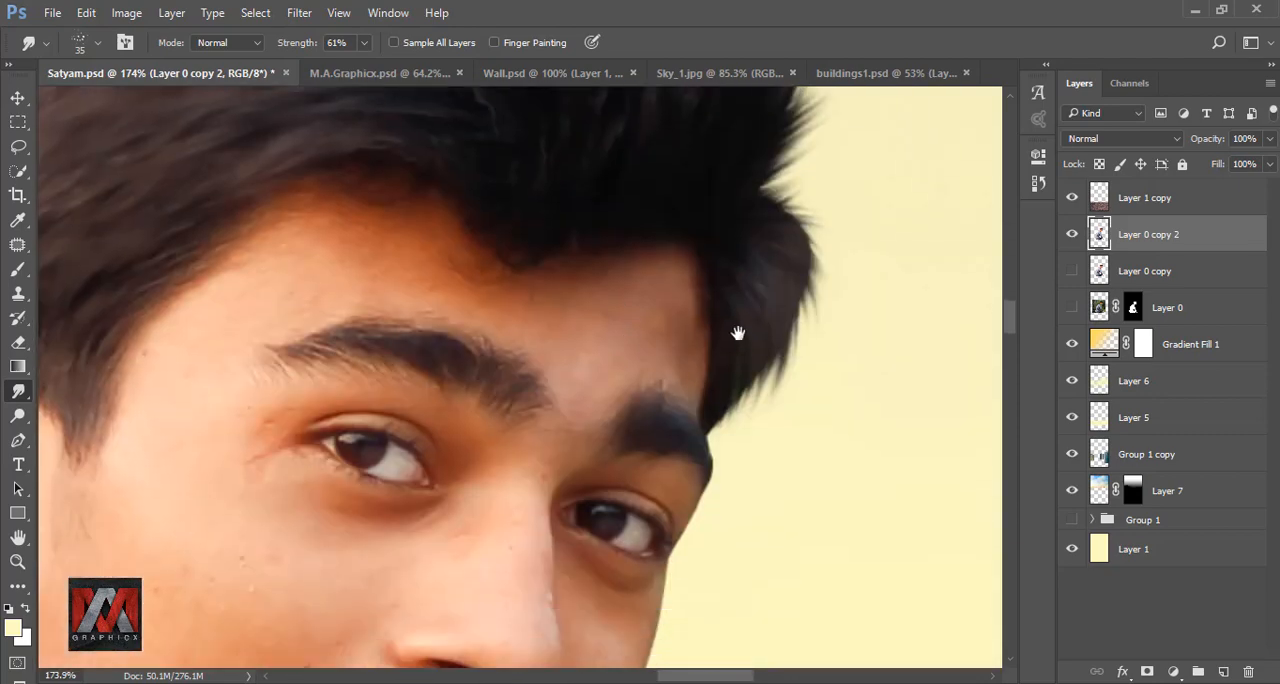
scroll(788, 330, "down", 20)
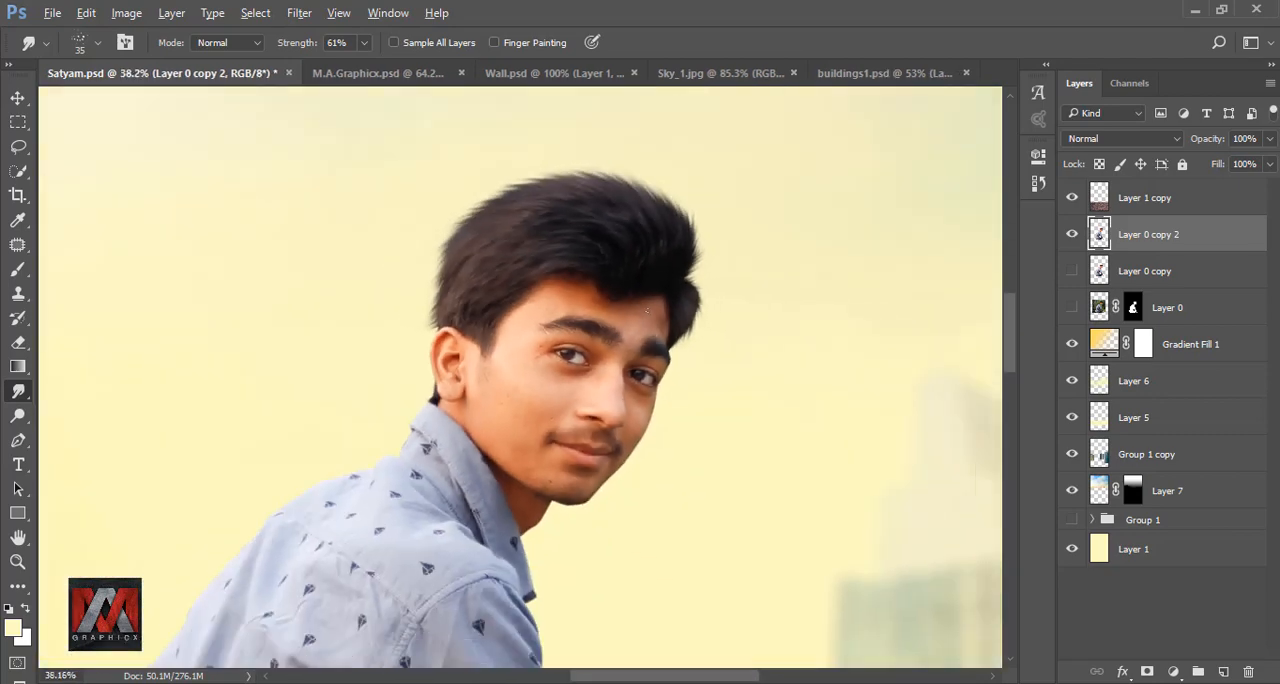
key("ctrl+0")
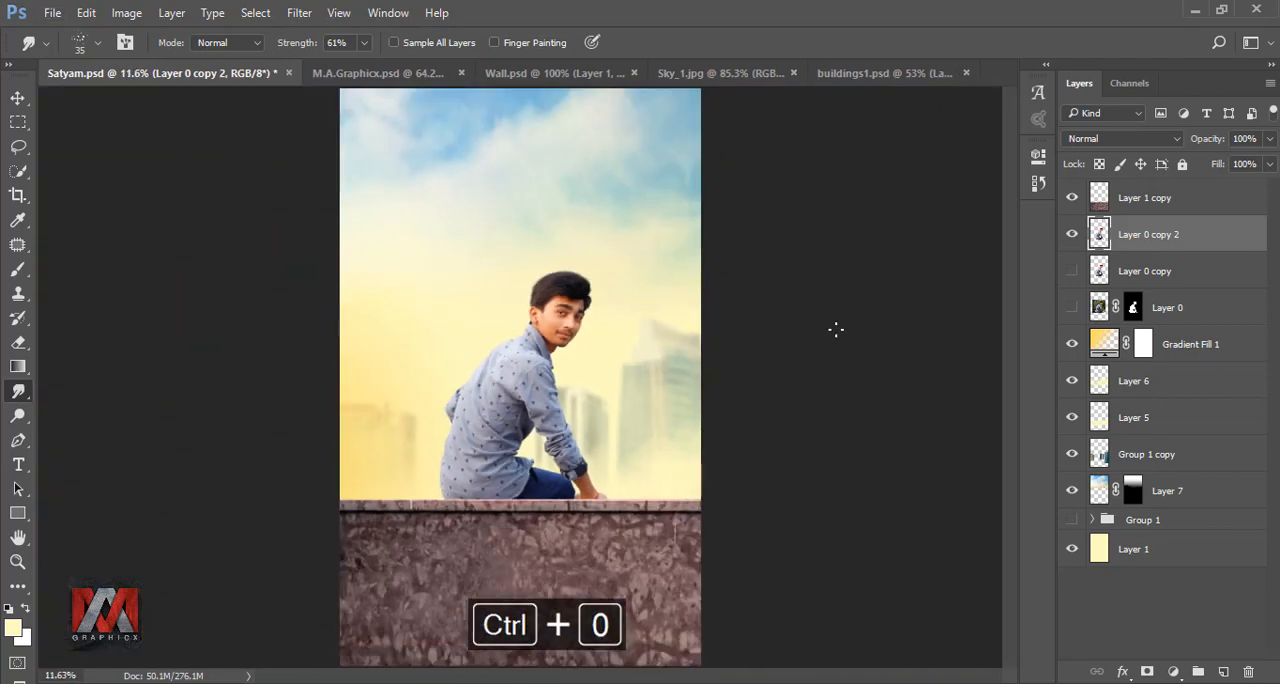
left_click(1071, 270)
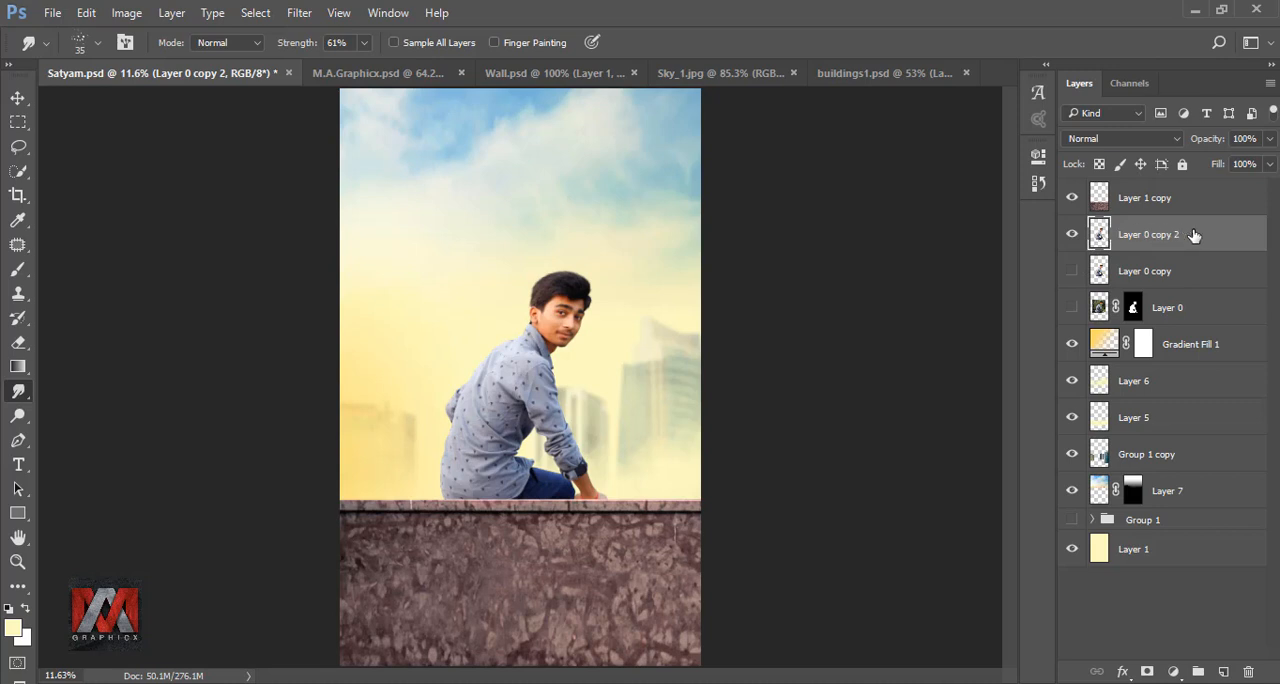
- Duplicate Layer 0 copy 2, hide the original and choose the 65 px Smudge brush preset
key("ctrl+j")
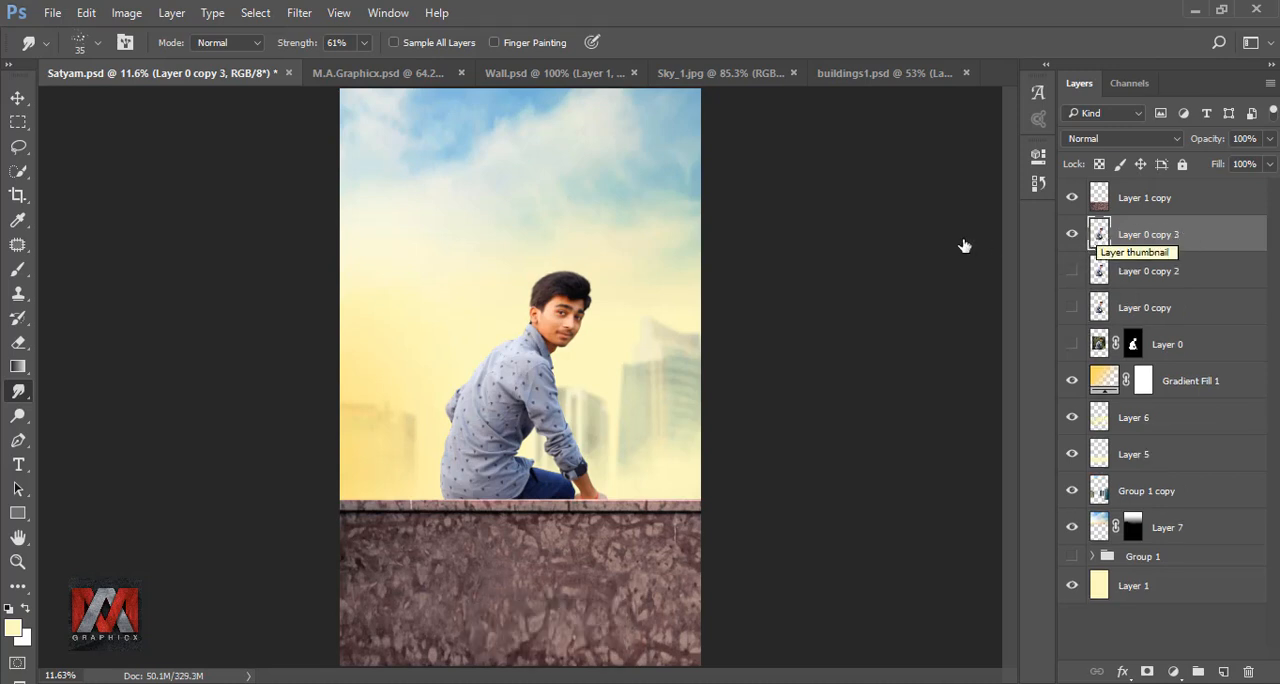
left_click(81, 46)
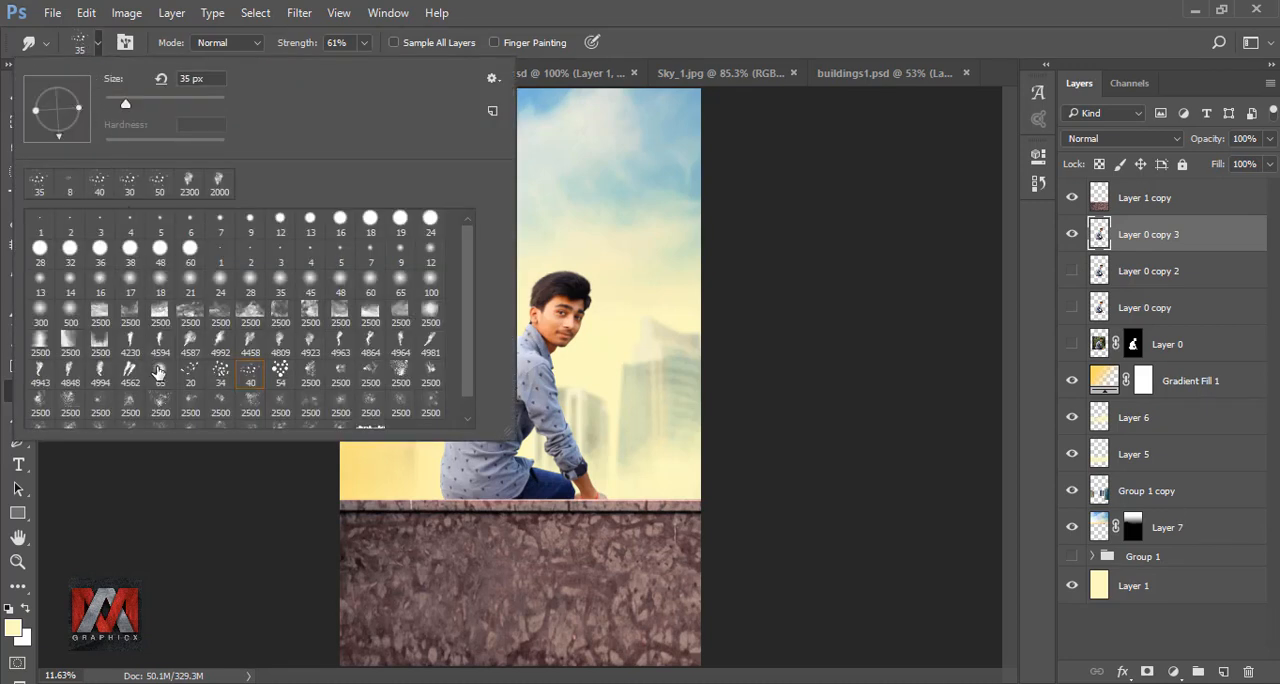
left_click(670, 55)
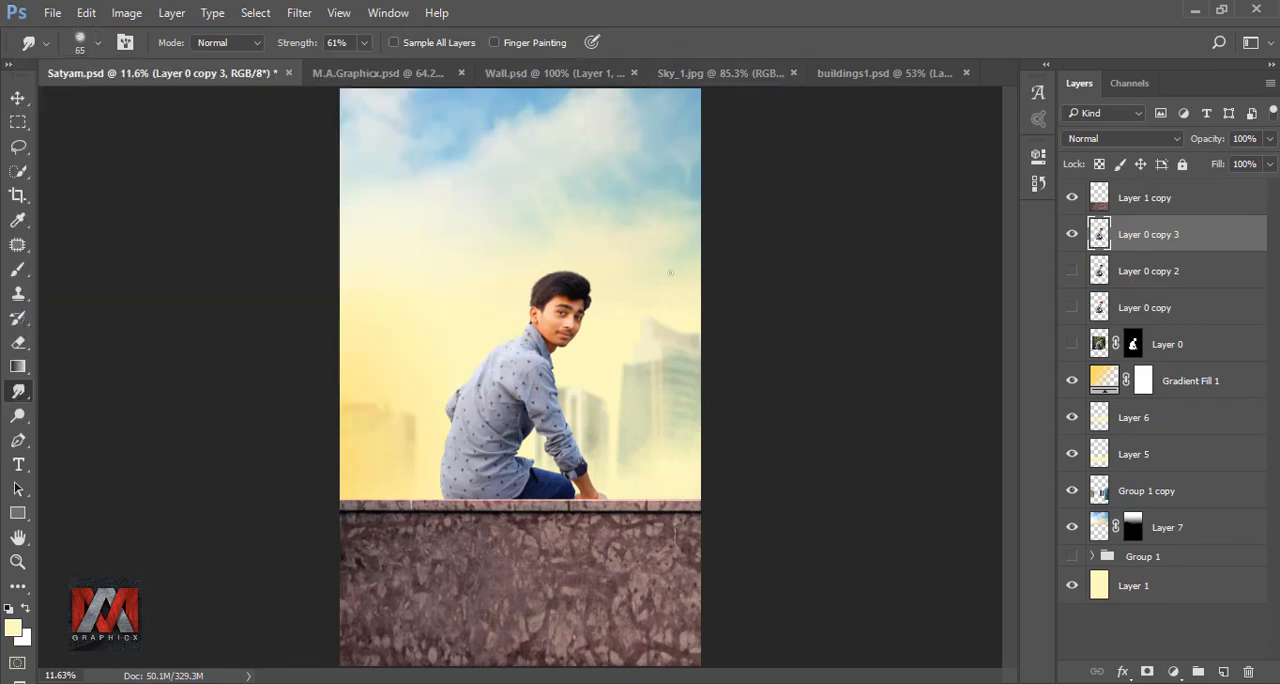
- Load the outline of Layer 0 copy 3 as a selection and set the Smudge strength to 21%
scroll(564, 309, "up", 20)
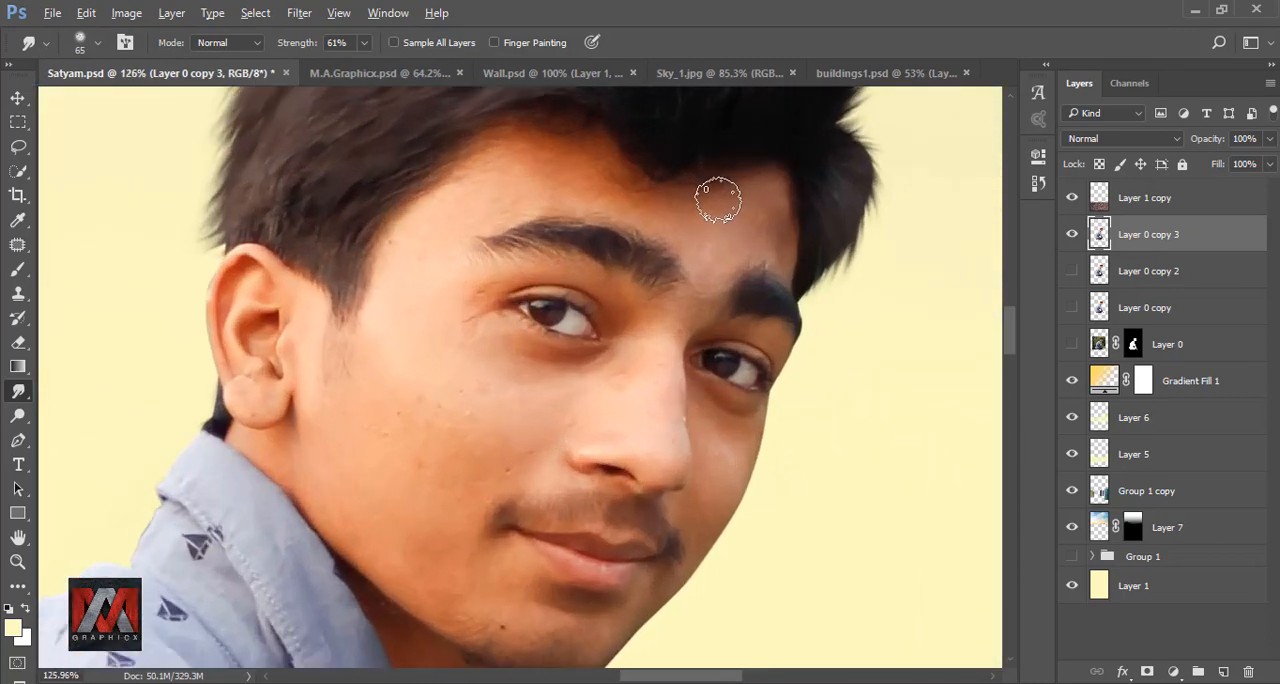
left_click(1098, 238, "ctrl")
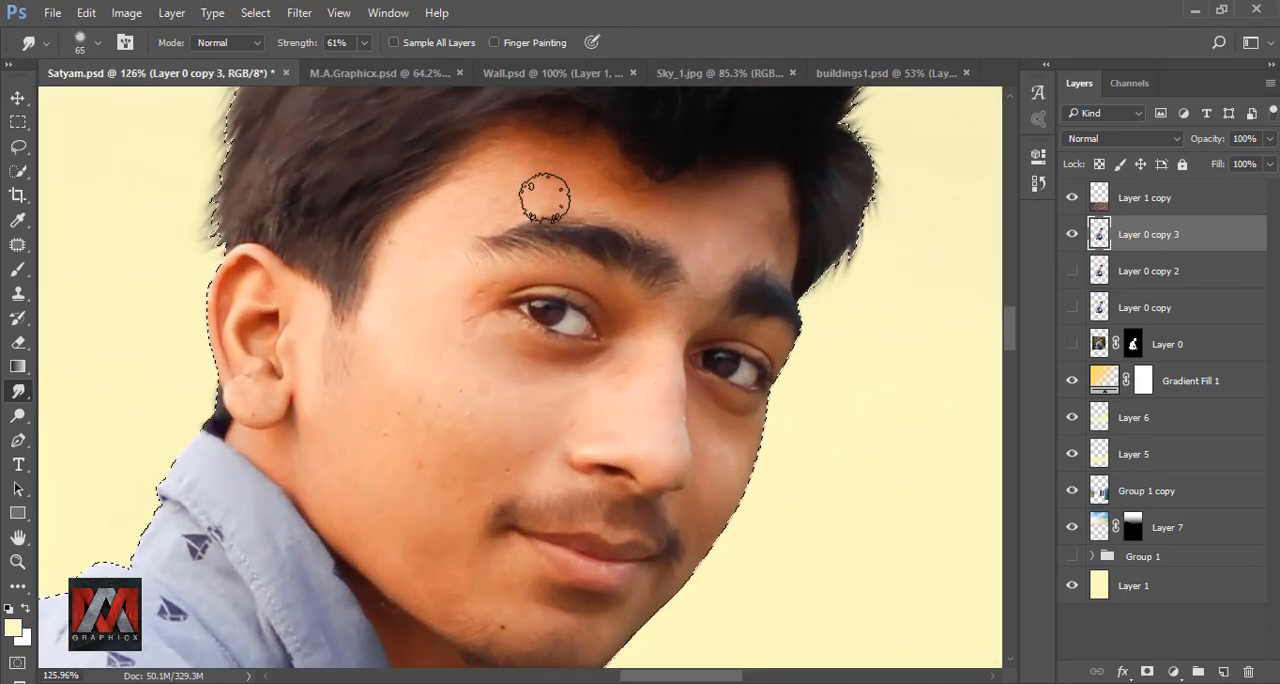
left_click(364, 42)
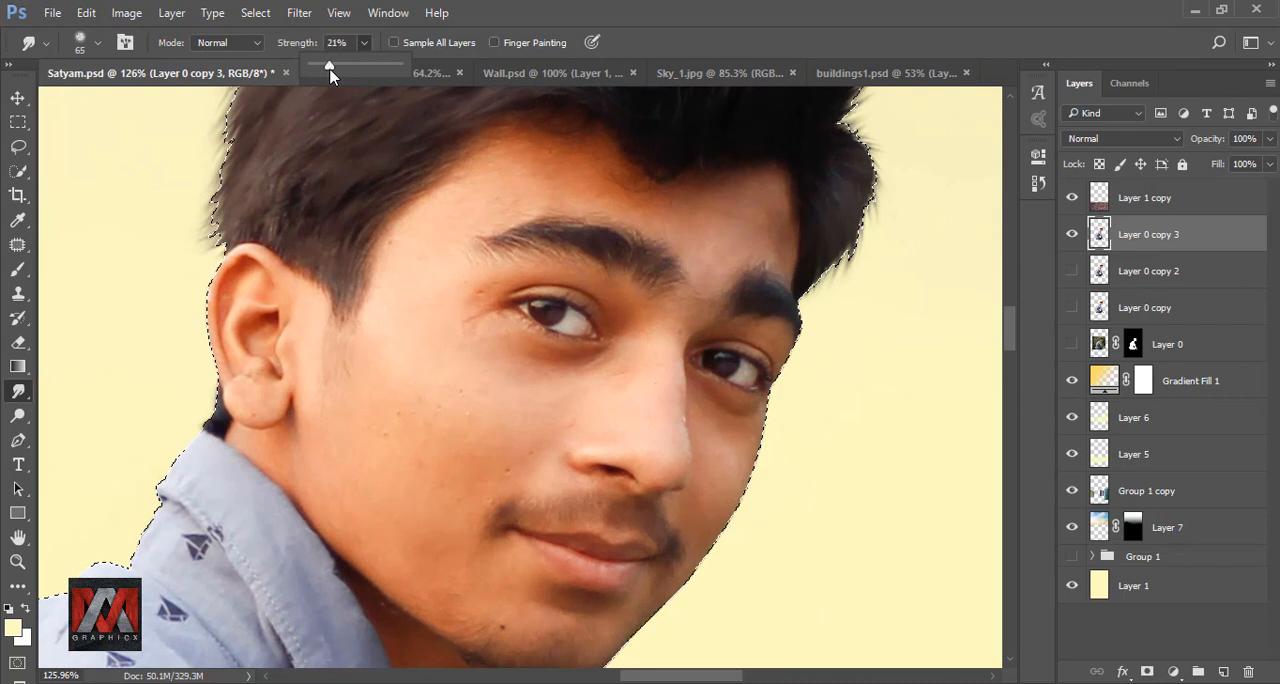
left_click(638, 36)
- Smooth the skin of the forehead with a 70 px Smudge brush at 21% strength
key("bracketleft")
key("bracketleft")
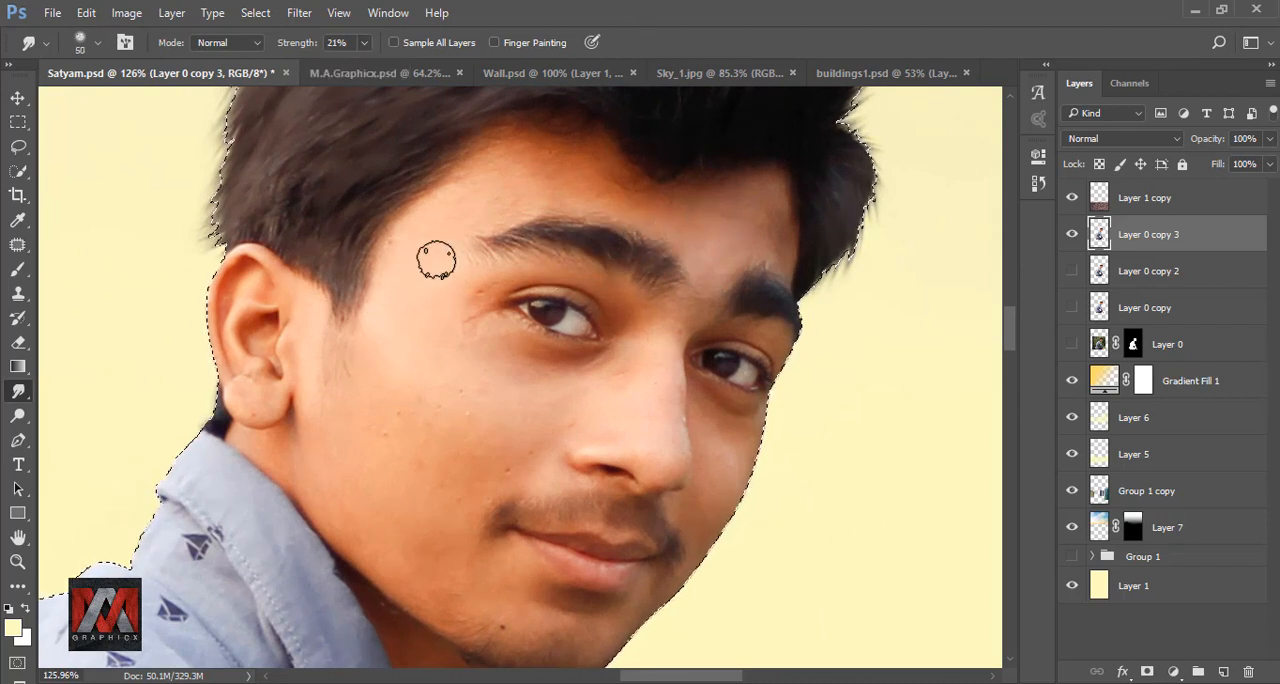
key("bracketright")
key("bracketright")
scroll(437, 423, "up", 5)
left_click_drag(515, 110, 460, 400)
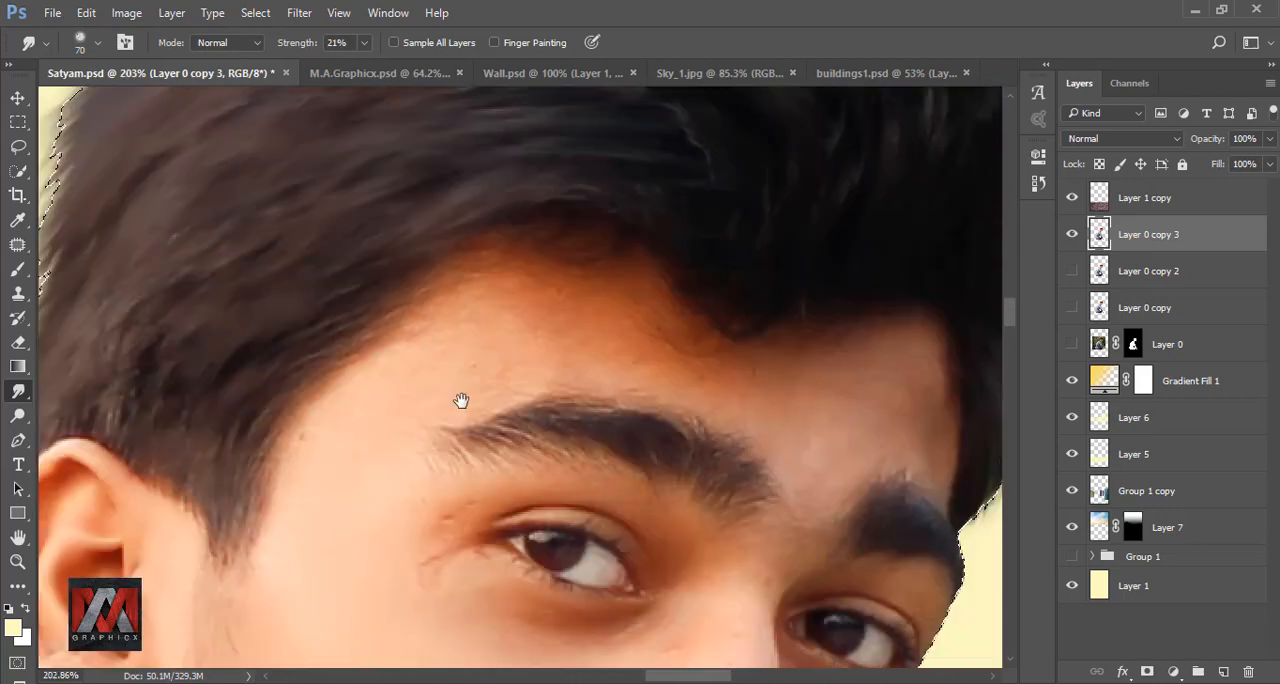
left_click_drag(695, 412, 513, 402)
- Smooth the temple, cheek, jaw and nose skin with a 45 px Smudge brush, and undo the last stroke
key("bracketleft")
key("bracketleft")
key("bracketleft")
left_click_drag(210, 358, 343, 357)
left_click_drag(310, 600, 310, 200)
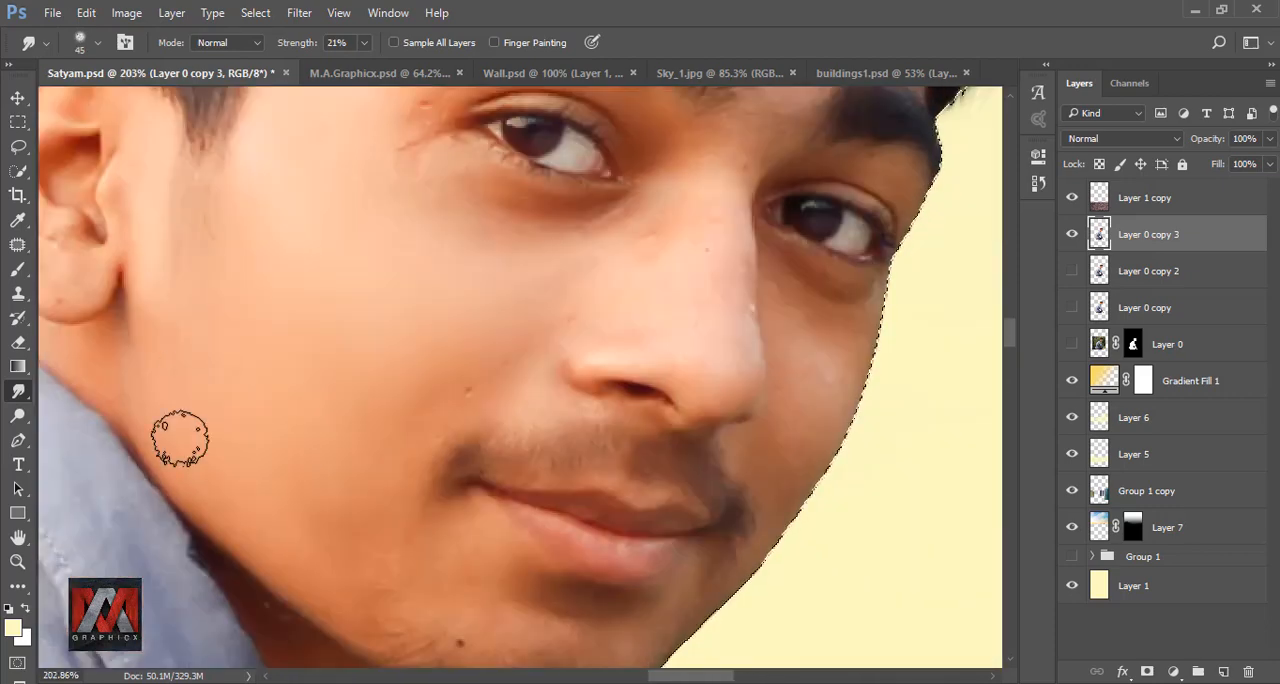
left_click_drag(326, 519, 324, 411)
mouse_move(417, 411)
left_mouse_down()
mouse_move(414, 531)
mouse_move(506, 583)
left_mouse_up()
left_click_drag(712, 371, 577, 606)
mouse_move(732, 436)
left_mouse_down()
mouse_move(634, 651)
mouse_move(642, 364)
left_mouse_up()
key("ctrl+z")
- Smooth the fine wrinkles and skin around the eye and eyebrow with a 25 to 35 px Smudge brush
scroll(550, 520, "up", 5)
key("bracketleft")
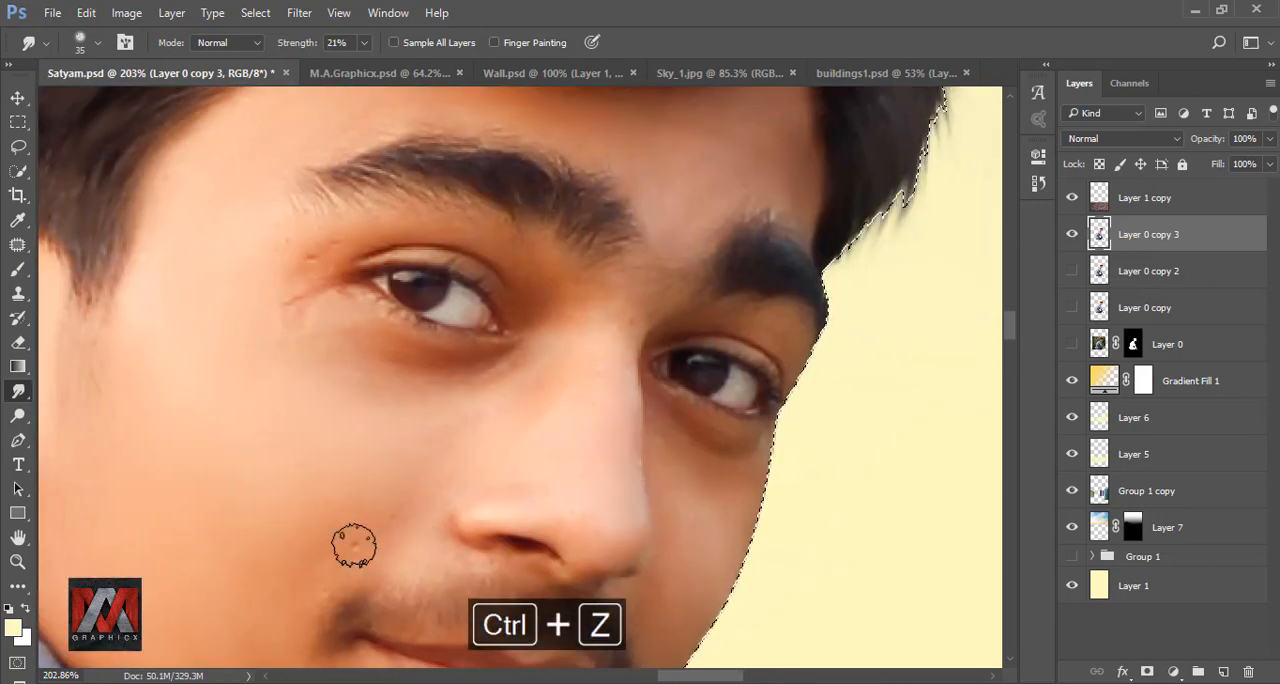
scroll(499, 572, "up", 3)
scroll(377, 451, "left", 2)
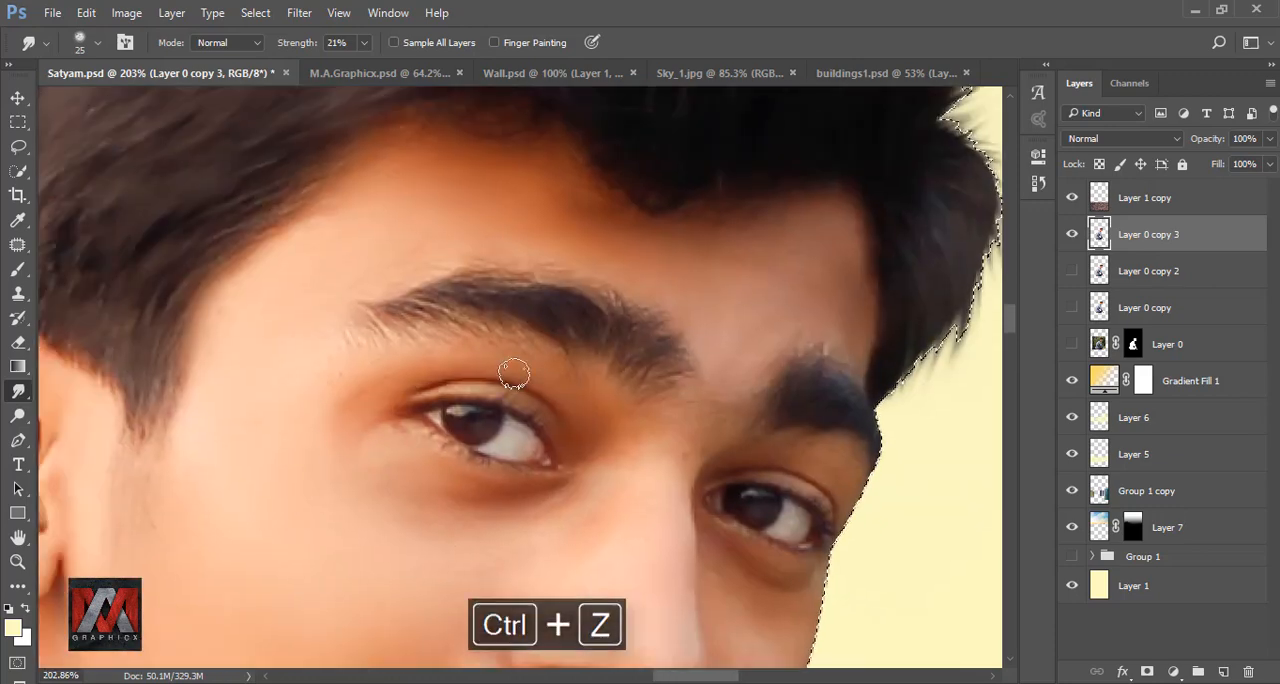
scroll(514, 374, "up", 1)
scroll(514, 374, "right", 3)
scroll(571, 386, "down", 4)
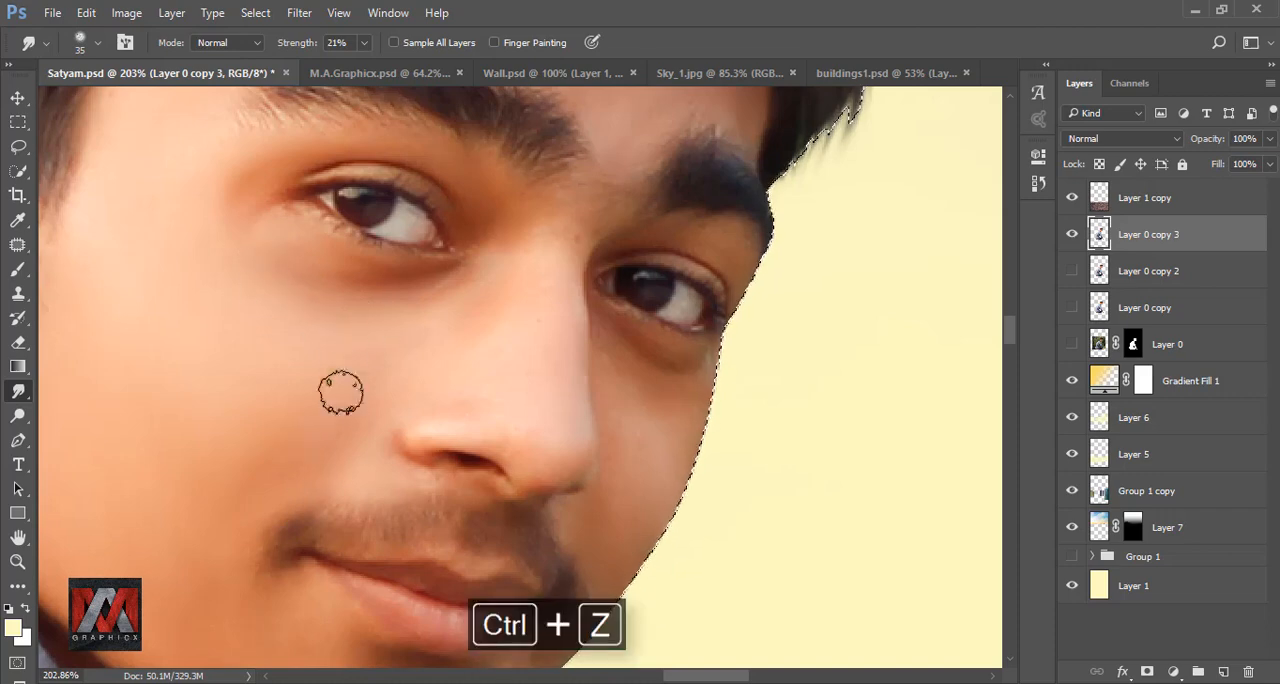
- Smooth the skin of the cheeks and beside the nose with the Smudge brush, reducing its size to 25 px
scroll(341, 393, "right", 3)
key("bracketleft")
scroll(356, 530, "right", 2)
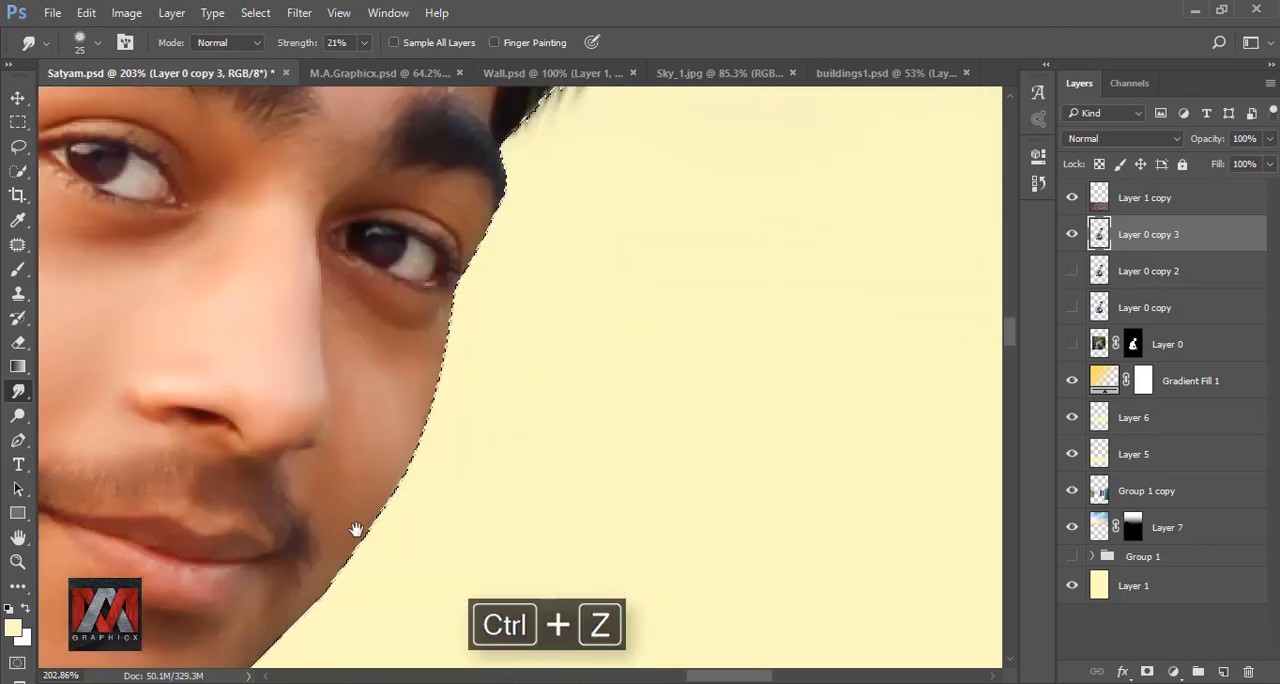
scroll(356, 530, "up", 3)
scroll(386, 443, "up", 1)
scroll(334, 377, "up", 2)
scroll(391, 374, "down", 3)
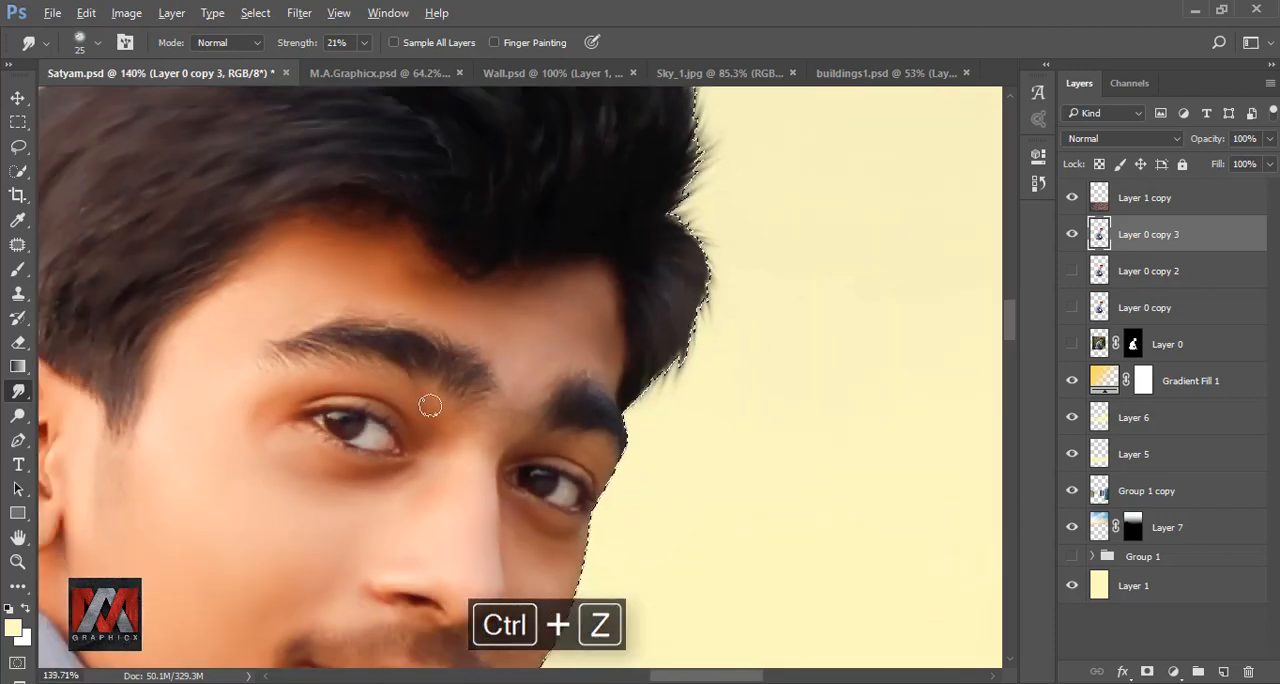
- Smooth the skin of the bare forearm, wrist and hand with the Smudge brush enlarged to 50 px
scroll(495, 424, "up", 4)
scroll(510, 340, "down", 8)
scroll(597, 371, "up", 7)
scroll(475, 350, "up", 2)
key("bracketright")
key("bracketright")
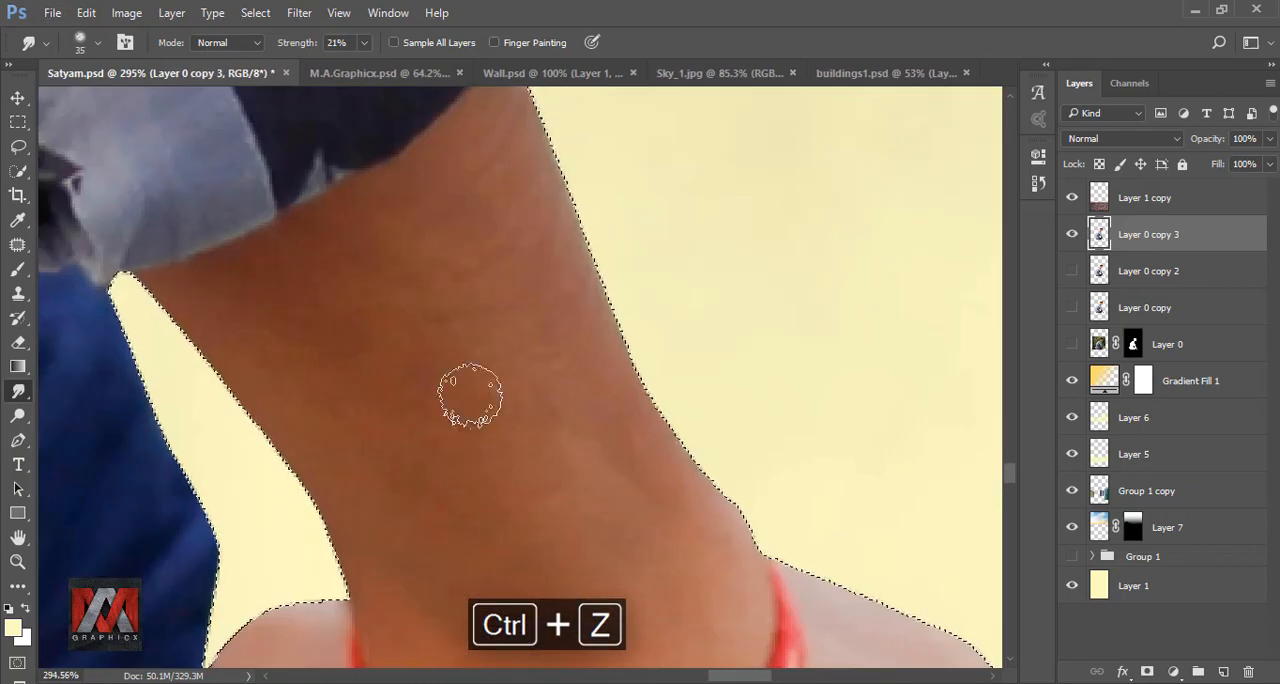
mouse_move(410, 350)
left_mouse_down()
mouse_move(428, 464)
mouse_move(435, 359)
left_mouse_up()
key("bracketright")
key("bracketright")
key("bracketright")
left_click_drag(515, 372, 527, 236)
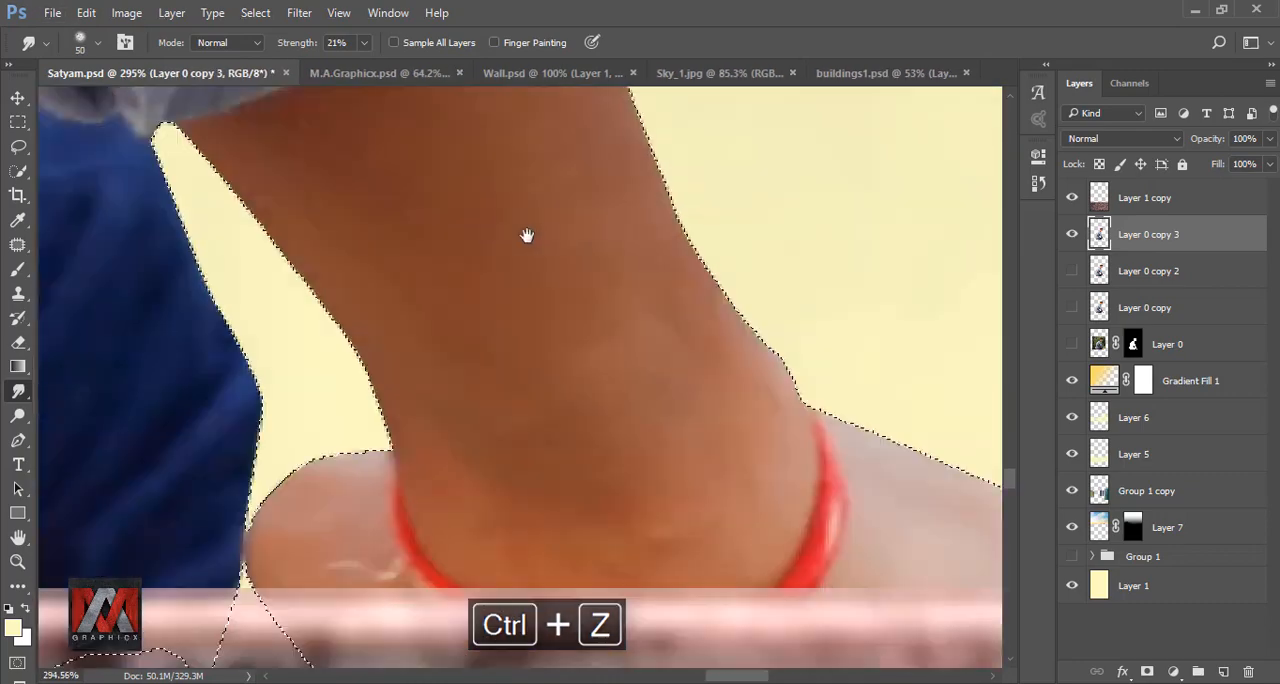
left_click_drag(582, 462, 597, 263)
left_click_drag(741, 343, 753, 477)
left_click_drag(308, 563, 543, 406)
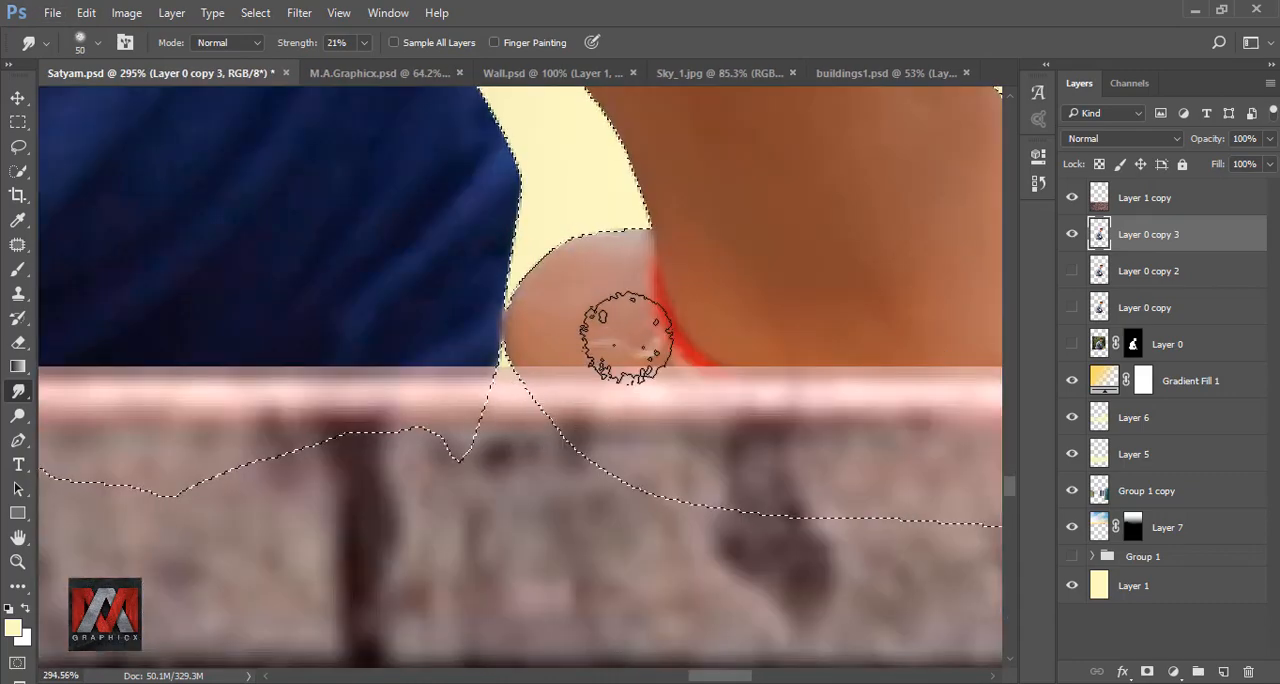
- Fit the whole image in view, clear the selection, and toggle Layer 0 copy 3 off and on to check the retouching
scroll(600, 460, "down", 5)
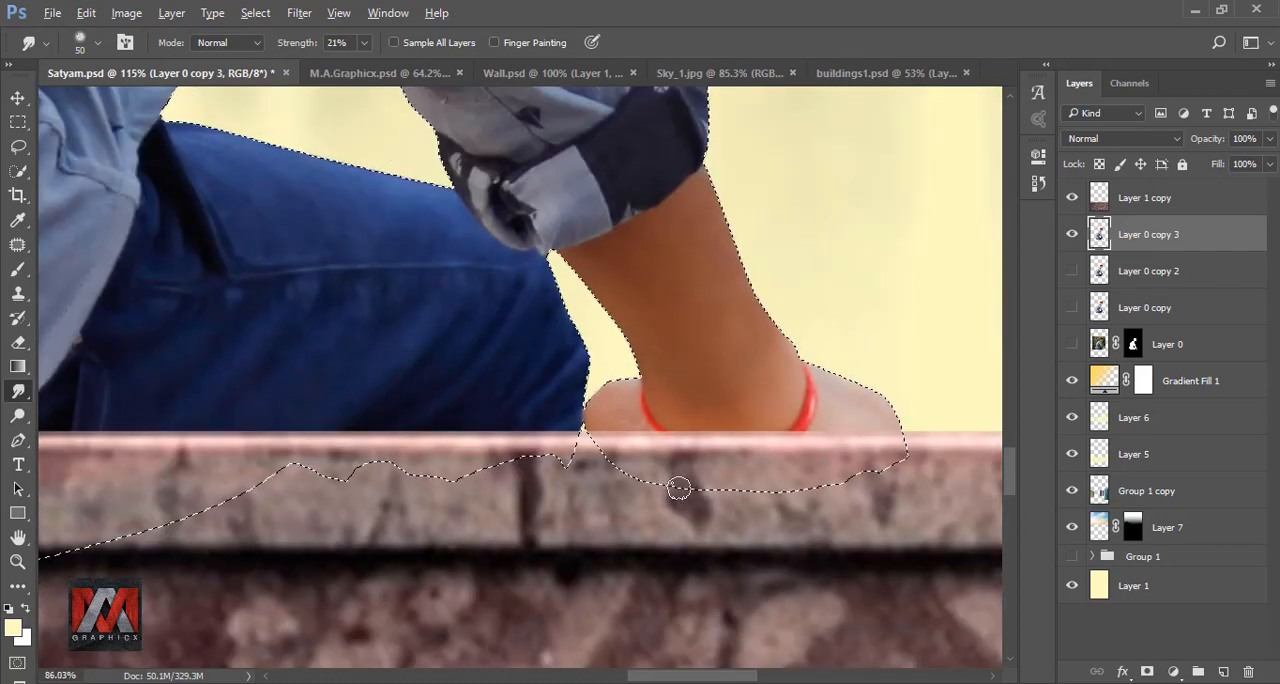
scroll(679, 489, "down", 6)
key("ctrl+0")
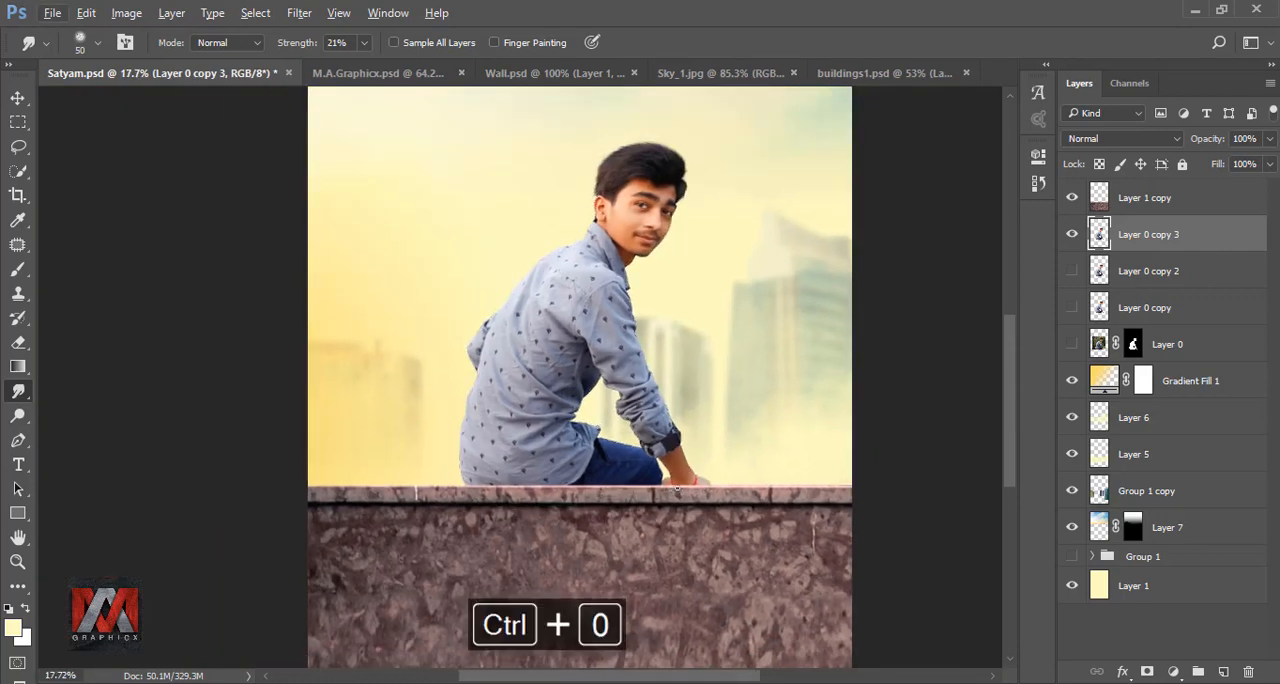
key("ctrl+d")
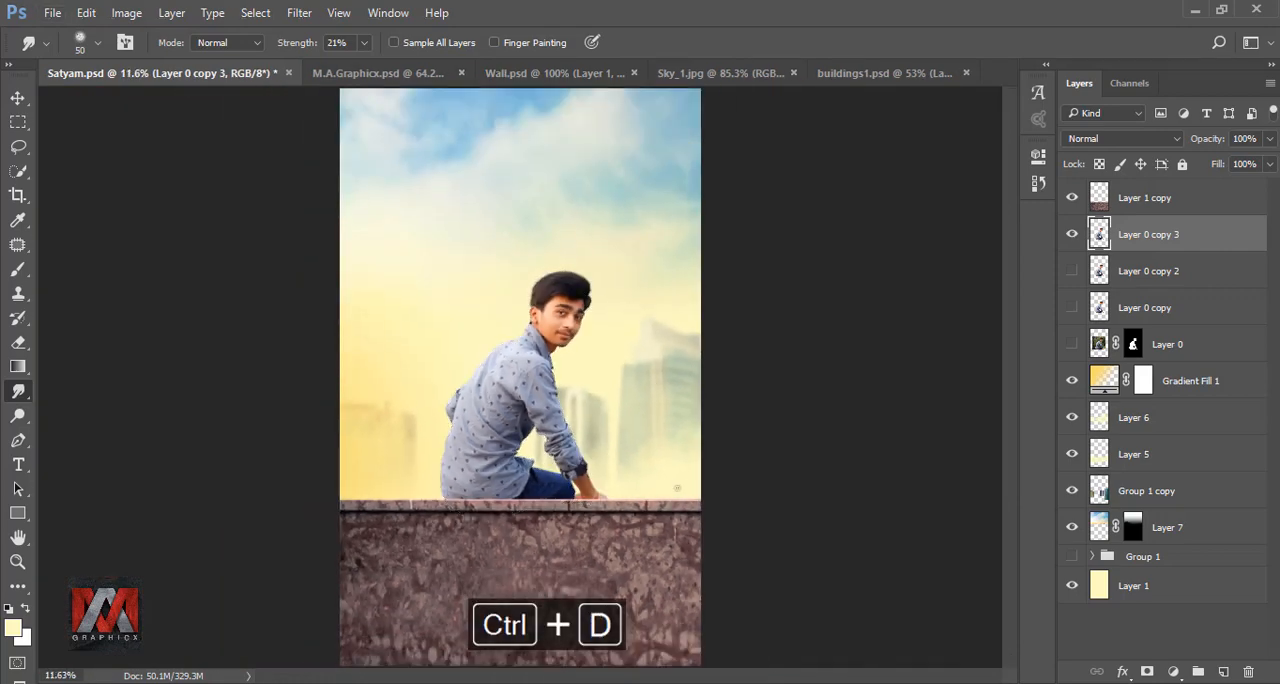
left_click(1072, 235)
left_click(1072, 235)
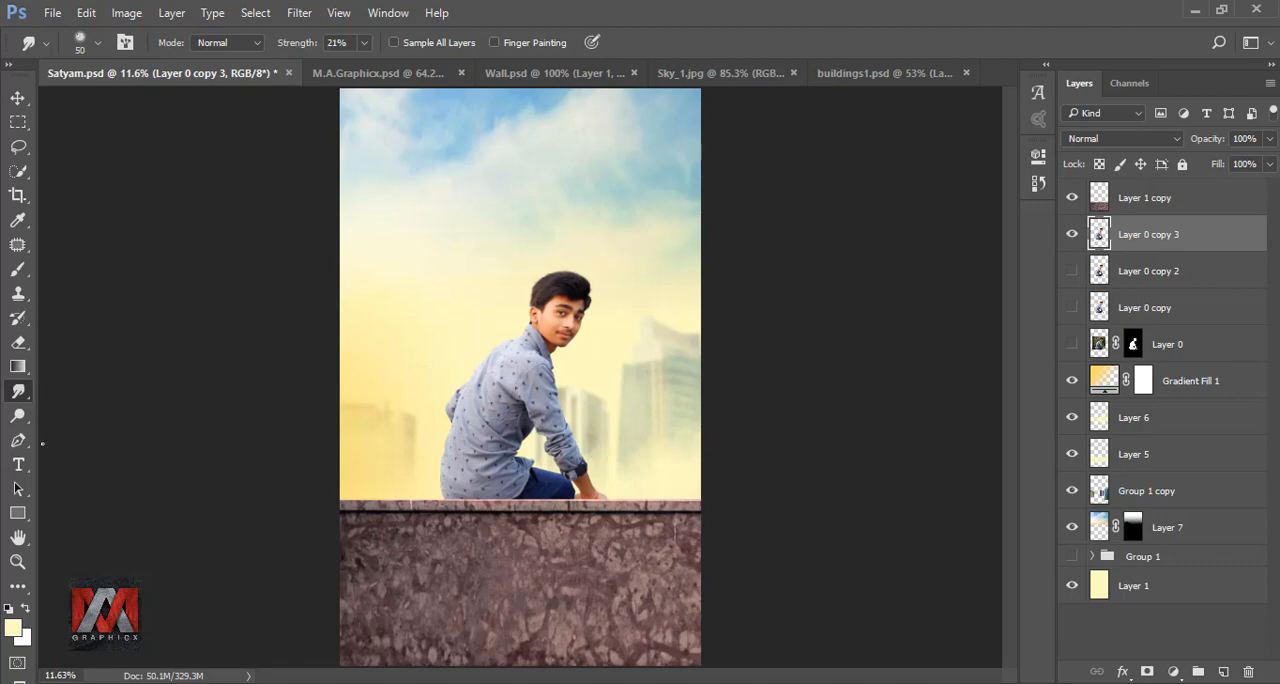
- Start a Pen path at the base of the neck and trace the front collar edge upward
left_click(18, 441)
scroll(600, 345, "up", 8)
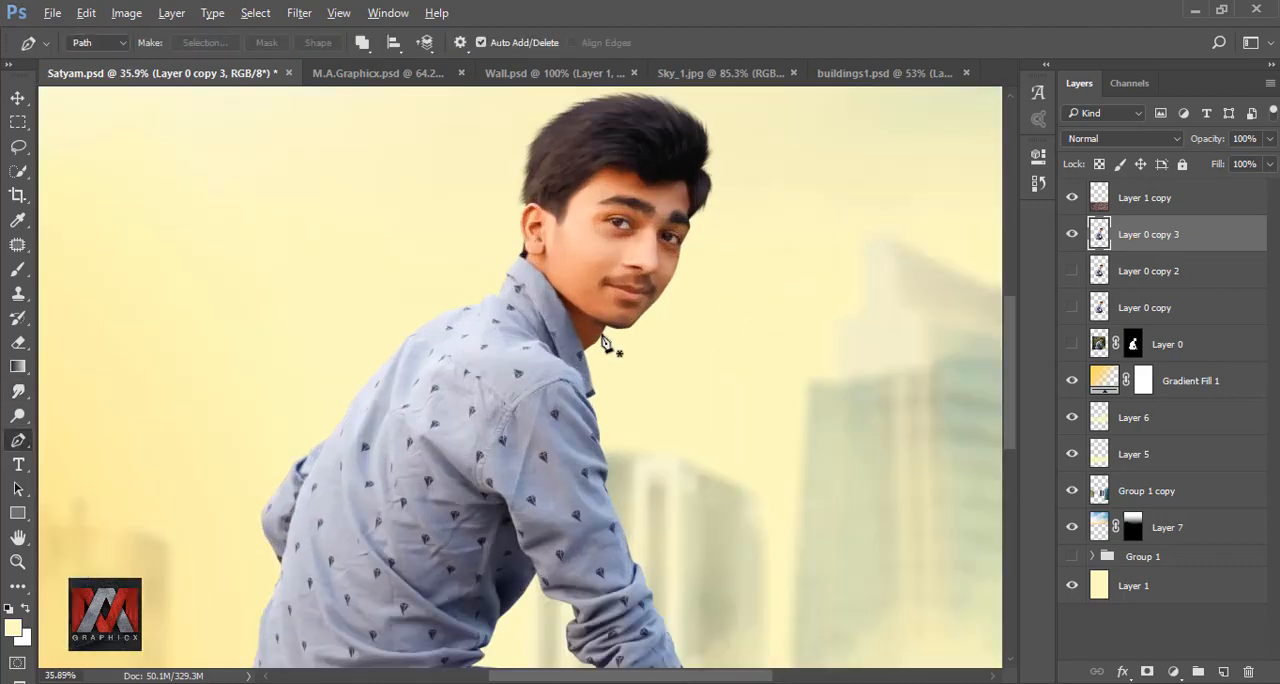
scroll(591, 344, "up", 6)
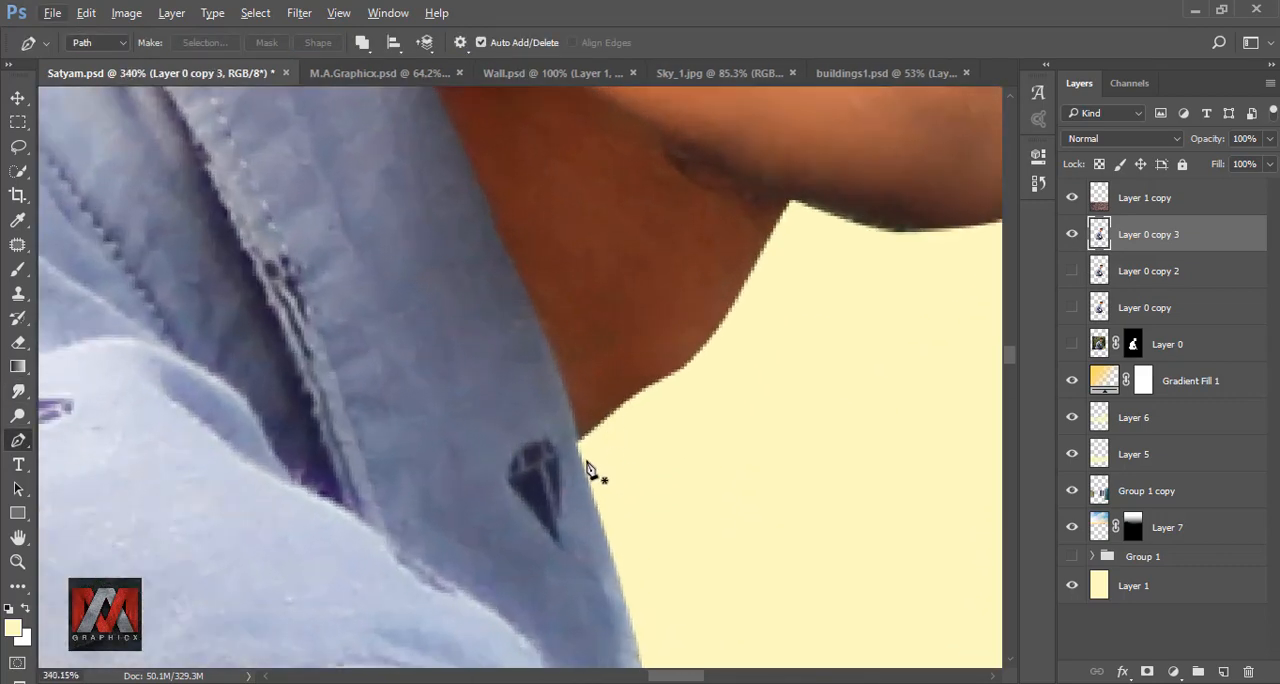
left_click_drag(564, 374, 560, 363)
left_click_drag(555, 355, 682, 584)
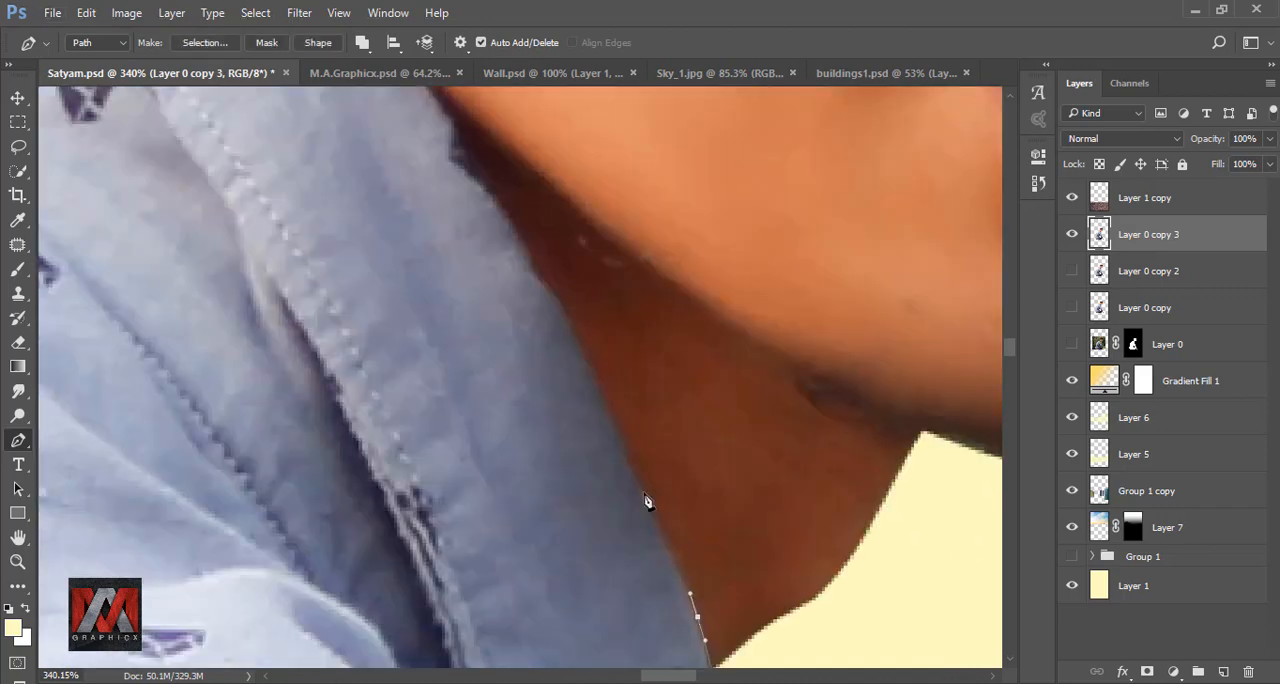
left_click_drag(647, 499, 613, 422)
left_click_drag(610, 415, 716, 603)
- Continue the Pen path along the collar edge between shirt and neck up to the nape
left_click_drag(638, 437, 634, 426)
left_click_drag(632, 425, 741, 530)
left_click_drag(683, 463, 668, 456)
left_click_drag(680, 425, 754, 529)
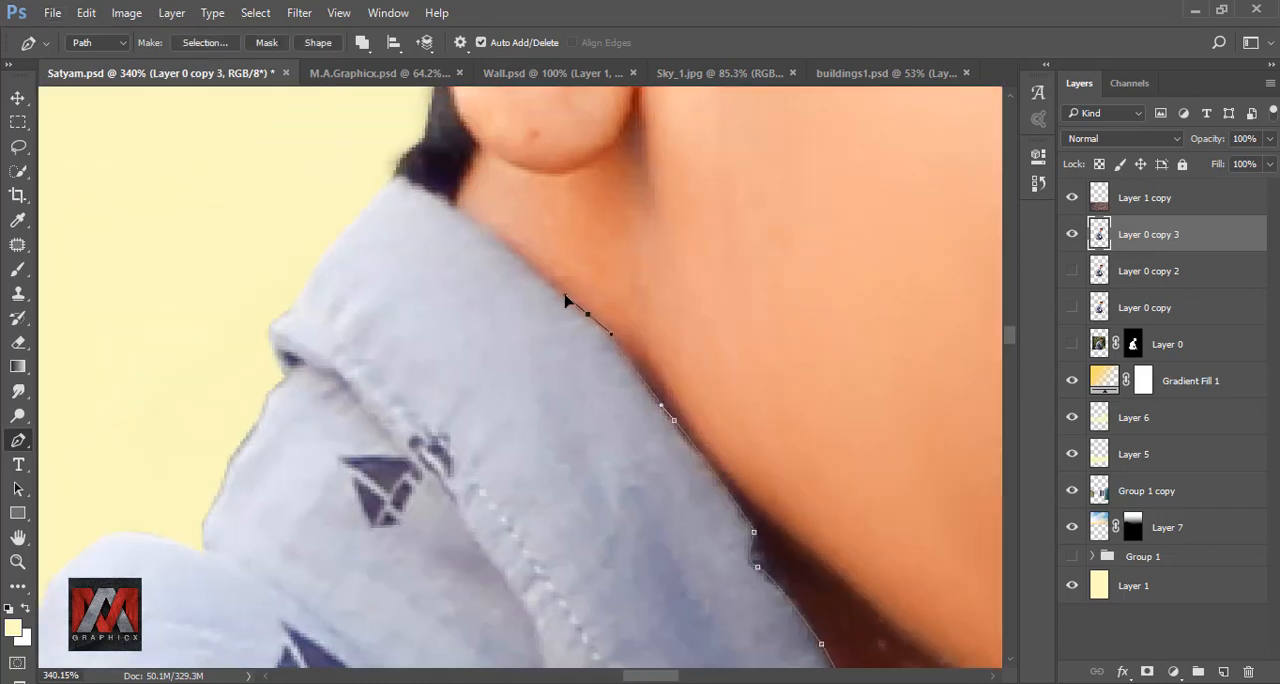
left_click_drag(566, 298, 754, 443)
left_click_drag(675, 371, 653, 354)
left_click(600, 327)
- Carry the path loosely around the outside of the man's back and over the wall to the shirt's lower hem
scroll(600, 328, "down", 8)
left_click_drag(317, 298, 490, 100)
left_click_drag(400, 223, 394, 298)
scroll(605, 427, "up", 7)
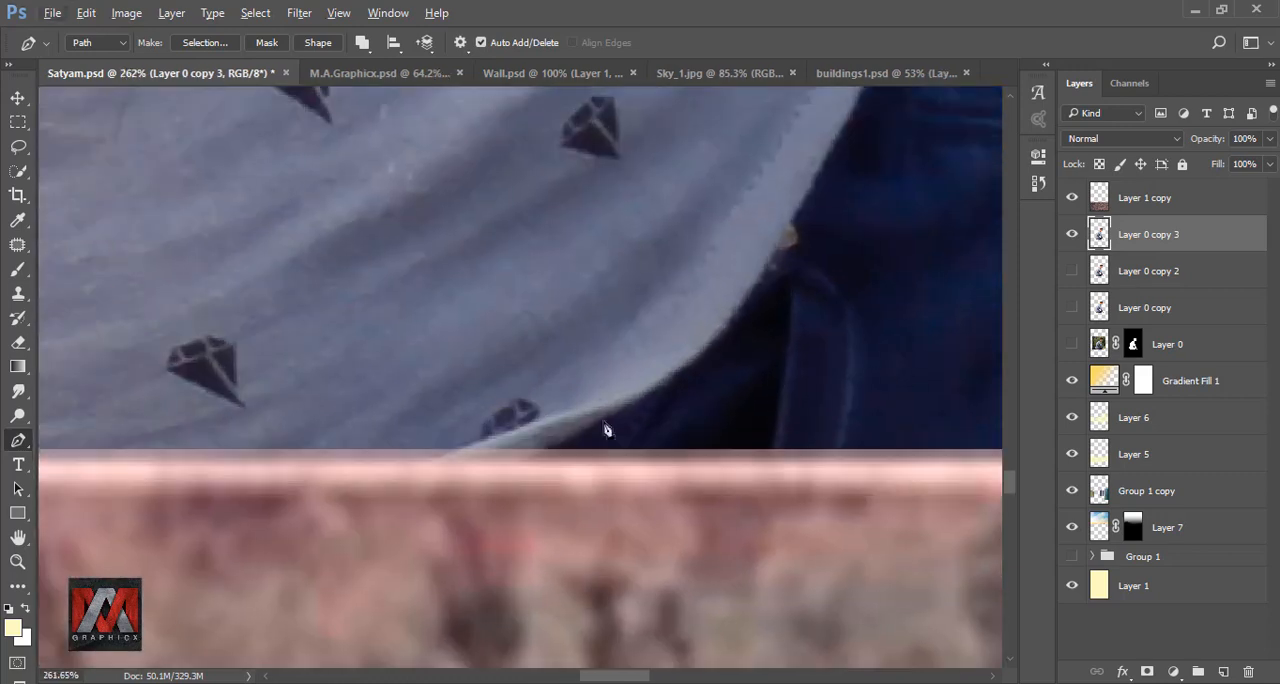
left_click(556, 447)
left_click(643, 395)
- Trace the shirt hem along the blue jeans up to the shirt tail and across the gap beside the sleeve
left_click_drag(763, 264, 571, 527)
left_click(572, 532)
left_click(641, 411)
left_click_drag(647, 458, 535, 665)
left_click(585, 528)
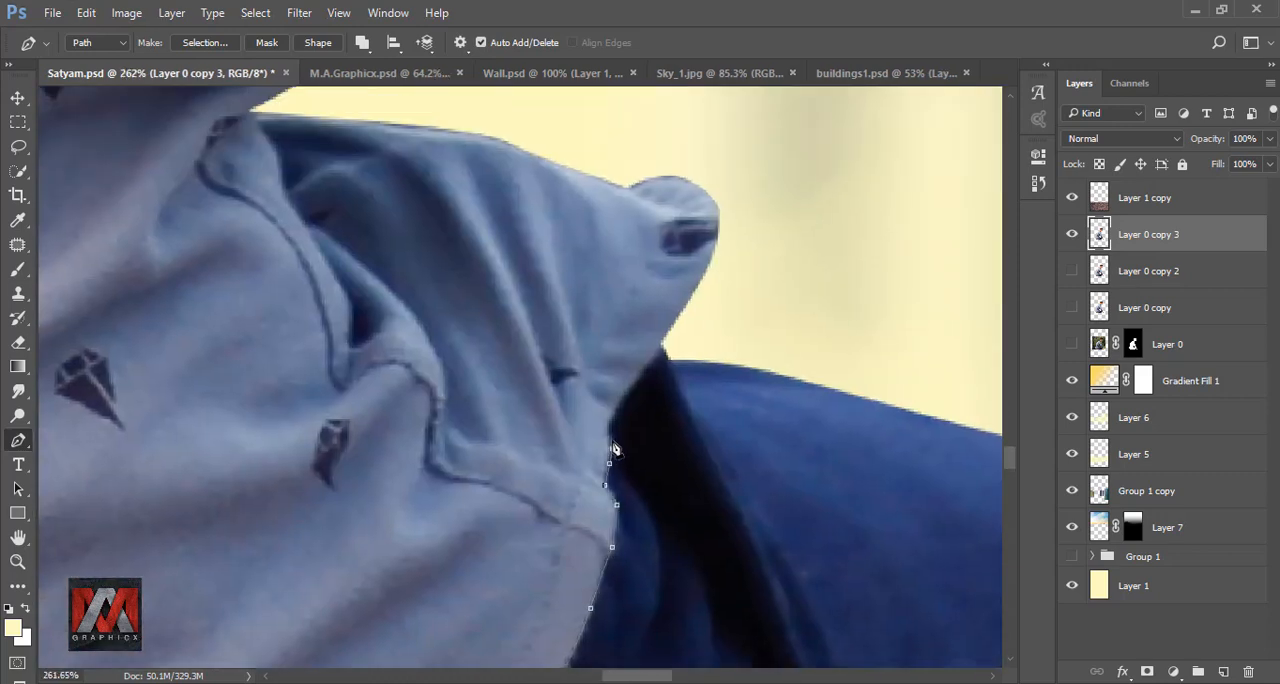
left_click_drag(630, 395, 602, 487)
left_click(640, 431)
left_click(694, 406)
scroll(711, 400, "down", 6)
left_click(745, 343)
- Trace the path around the underside of the rolled cuff where it meets the jeans and forearm
scroll(669, 452, "up", 7)
left_click(659, 386)
left_click_drag(740, 493, 565, 392)
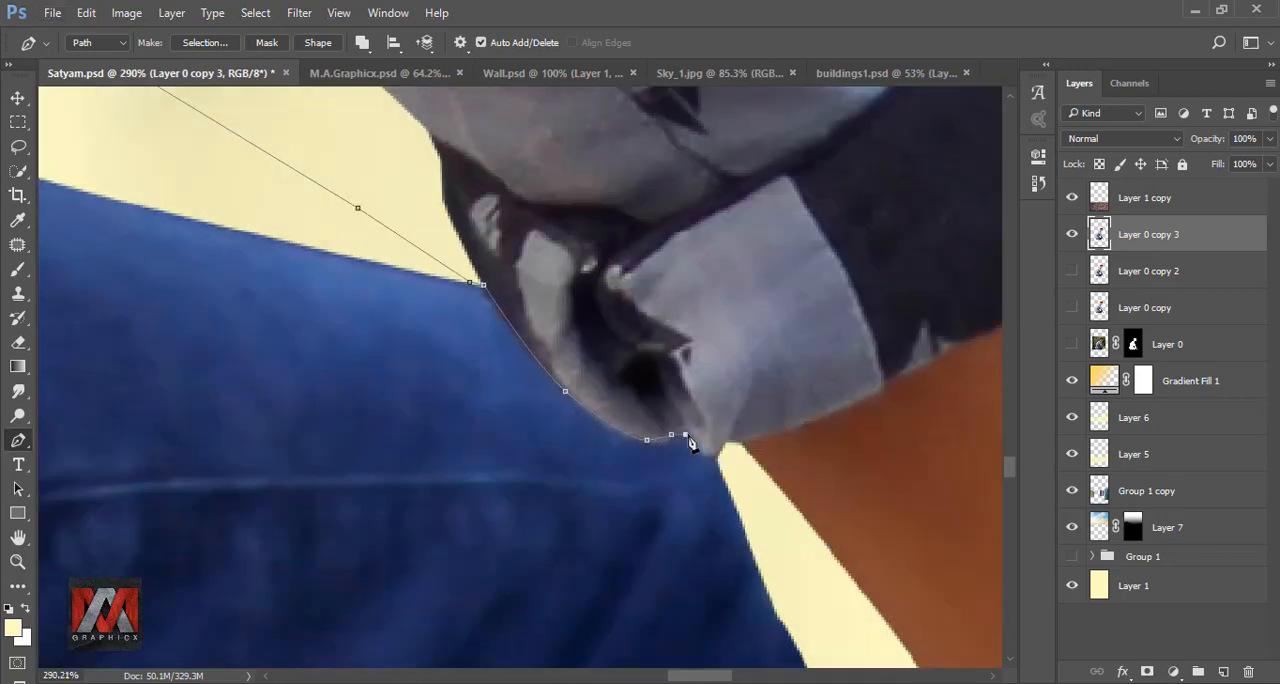
left_click(702, 451)
left_click(713, 458)
left_click(720, 453)
left_click(723, 443)
left_click_drag(797, 435, 684, 423)
left_click_drag(804, 360, 585, 472)
left_click_drag(675, 412, 520, 490)
- Undo the last cuff path points and retrace the cuff's lower edge along the forearm to its outer corner
key("ctrl+z")
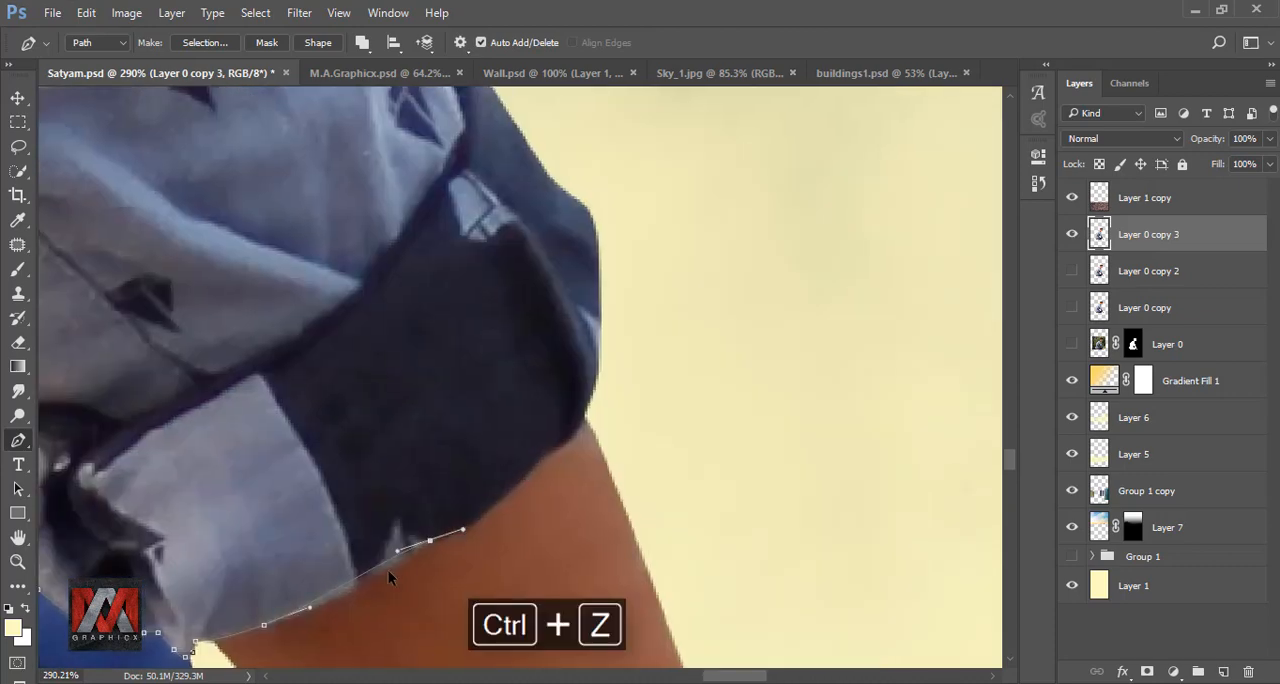
key("ctrl+alt+z")
left_click_drag(338, 603, 403, 571)
left_click_drag(499, 508, 536, 474)
left_click_drag(566, 412, 480, 494)
left_click(504, 507)
- Run the path loosely outside the sleeve back up to the collar and close it at its starting point
scroll(625, 497, "down", 7)
scroll(626, 495, "down", 8)
left_click(660, 517)
left_click(649, 301)
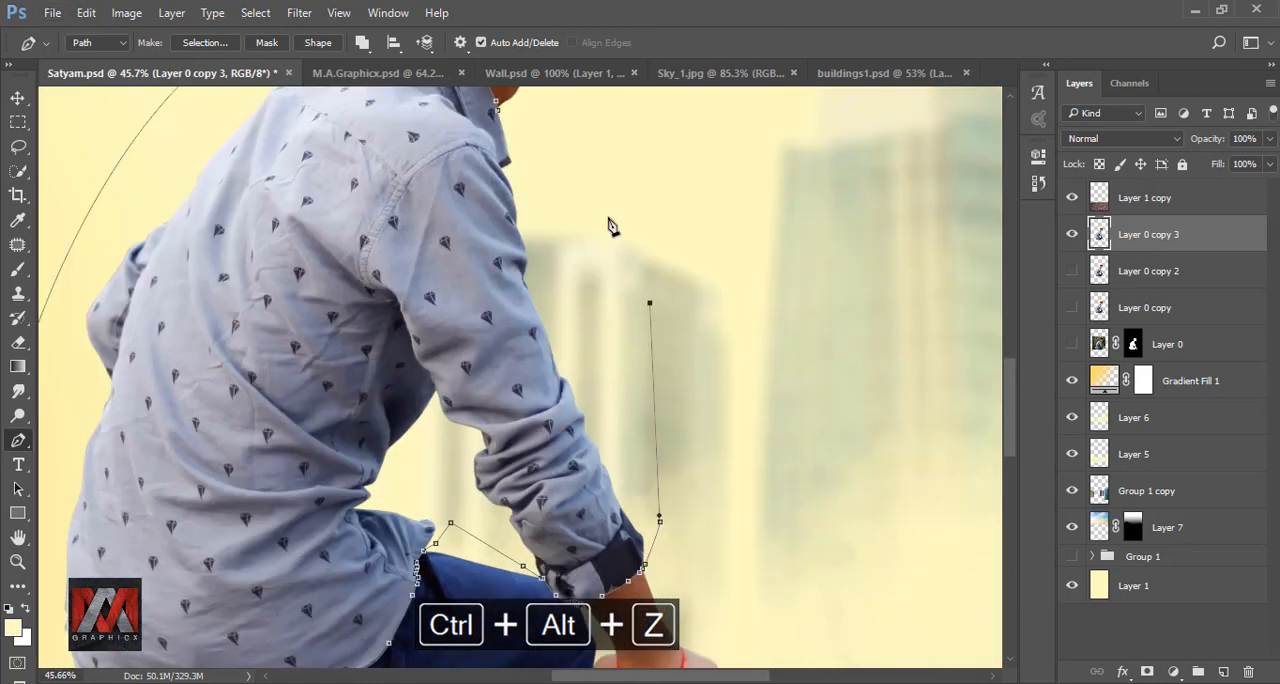
left_click_drag(606, 219, 660, 426)
left_click(604, 353)
- Convert the closed shirt path into a selection and fit the whole image in view
right_click(574, 357)
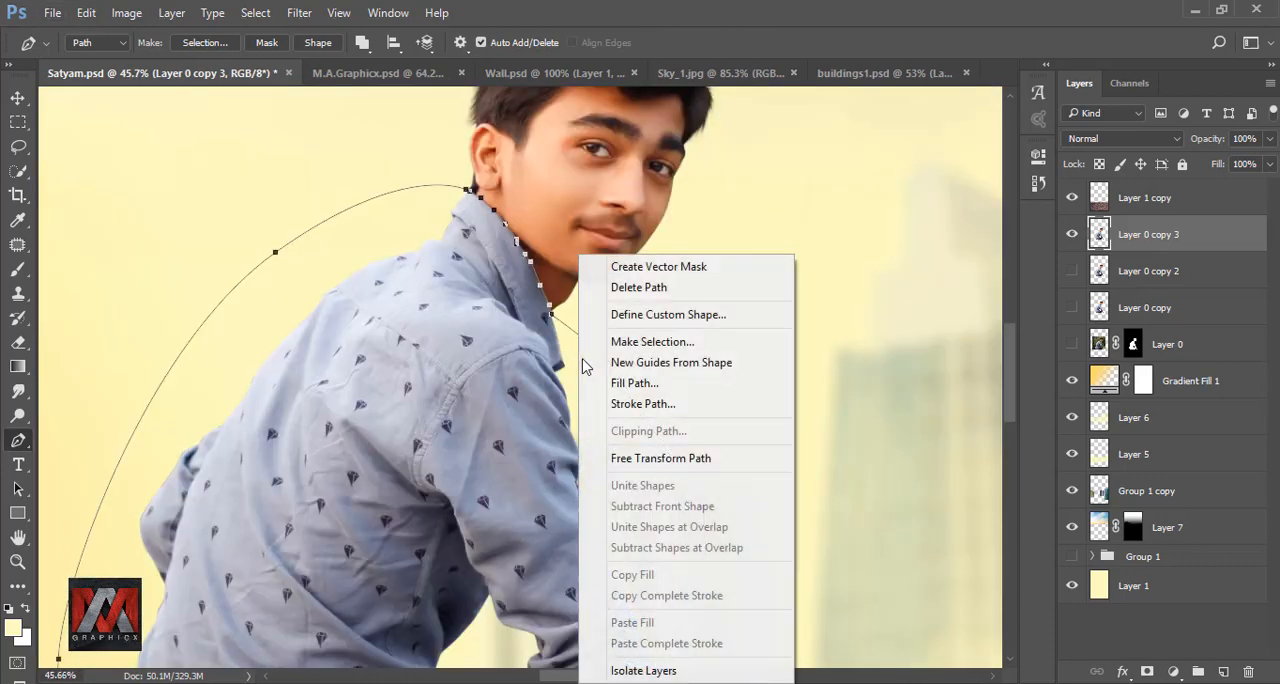
left_click(614, 337)
left_click(745, 194)
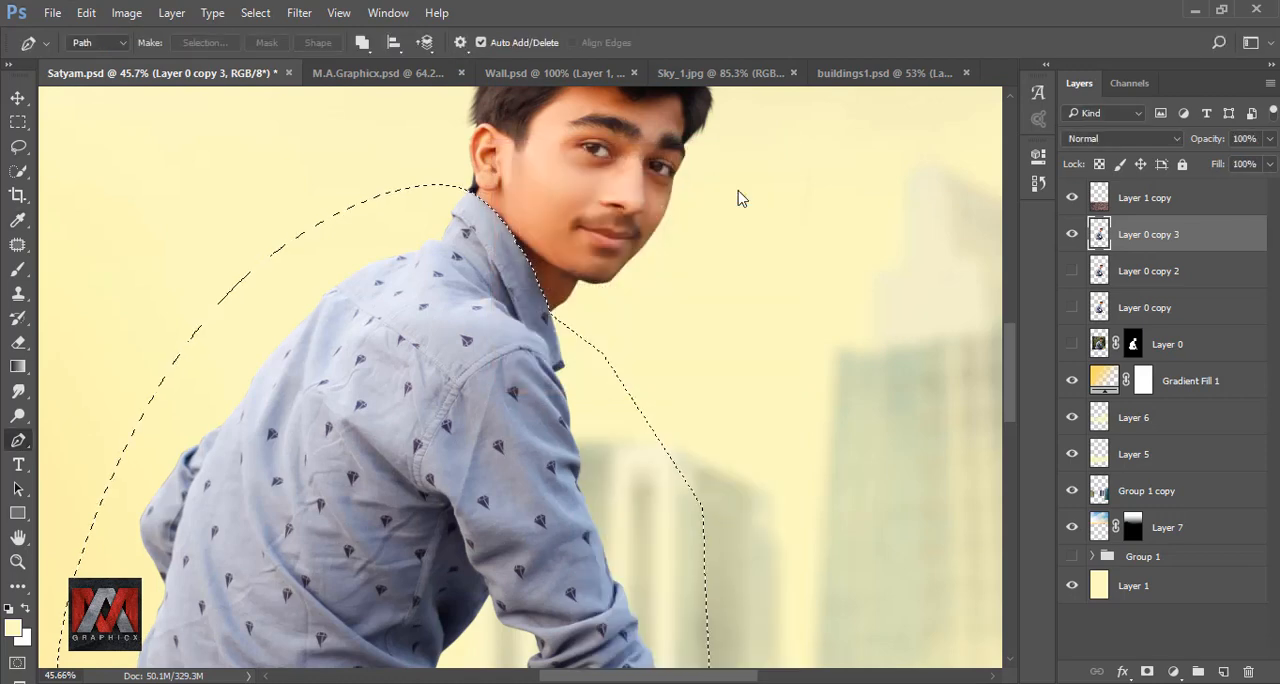
scroll(568, 291, "down", 8)
key("ctrl+0")
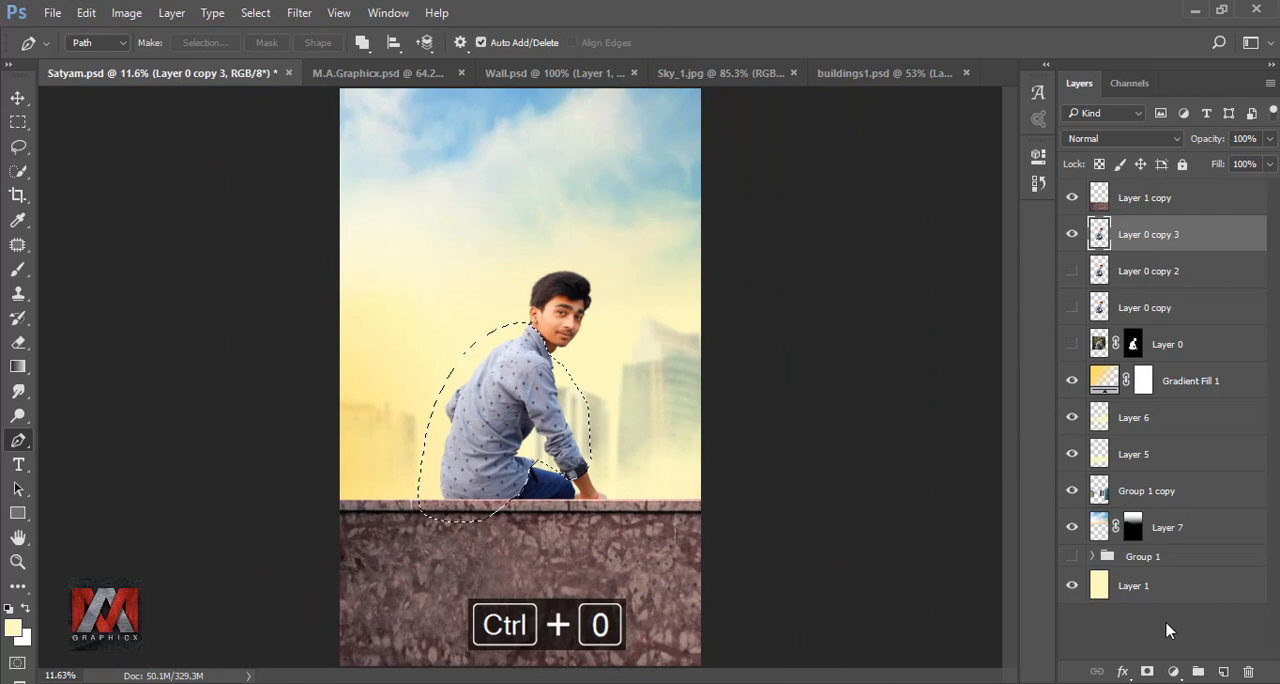
- Add a Hue/Saturation adjustment for the selected shirt, clip it to Layer 0 copy 3 and enable Colorize
left_click(1173, 671)
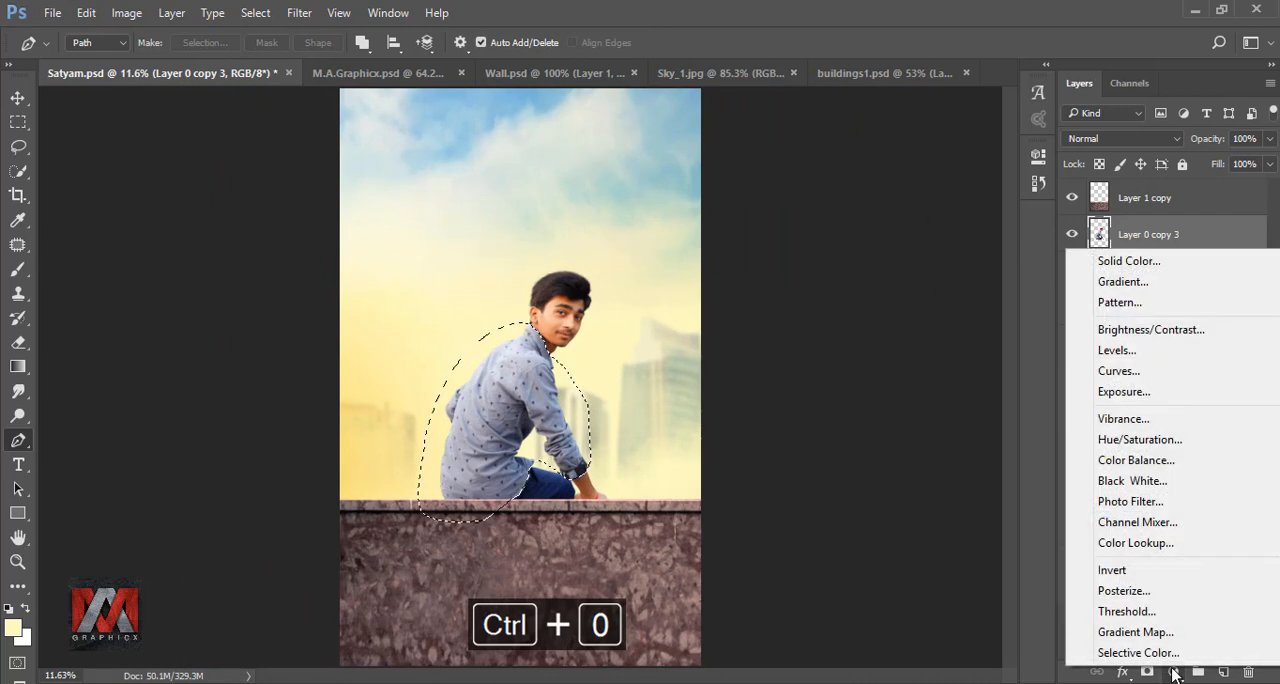
left_click(1140, 440)
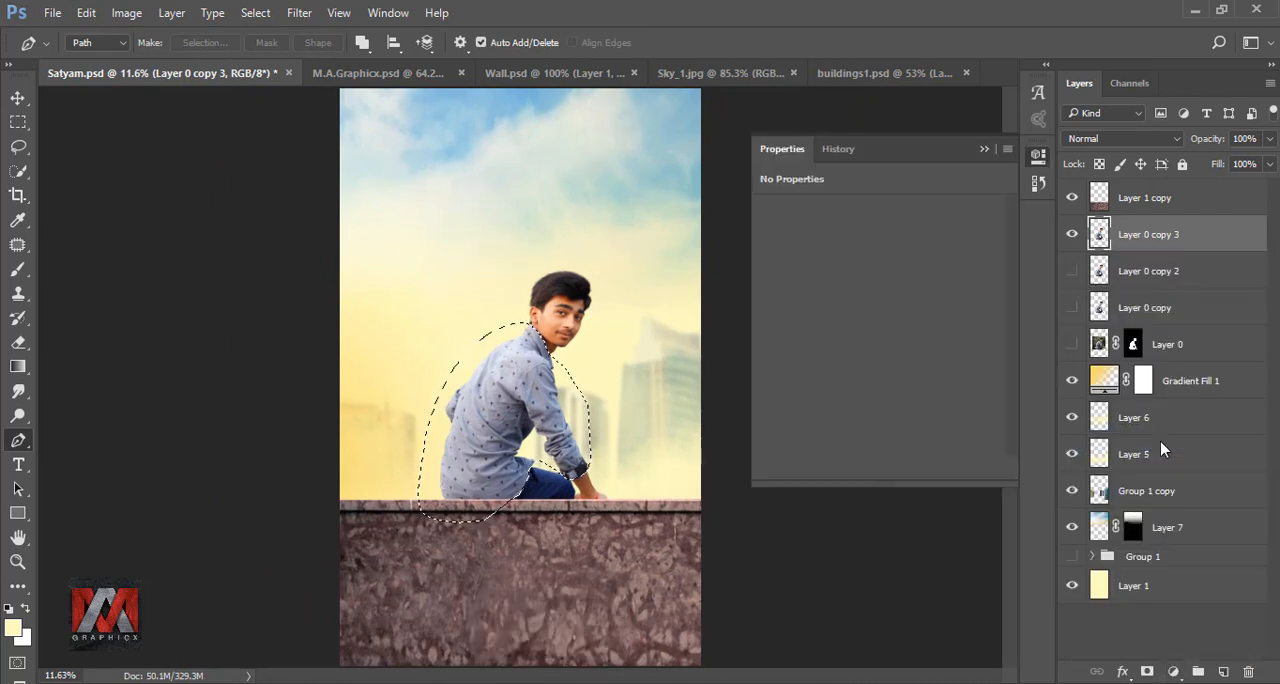
left_click(872, 468)
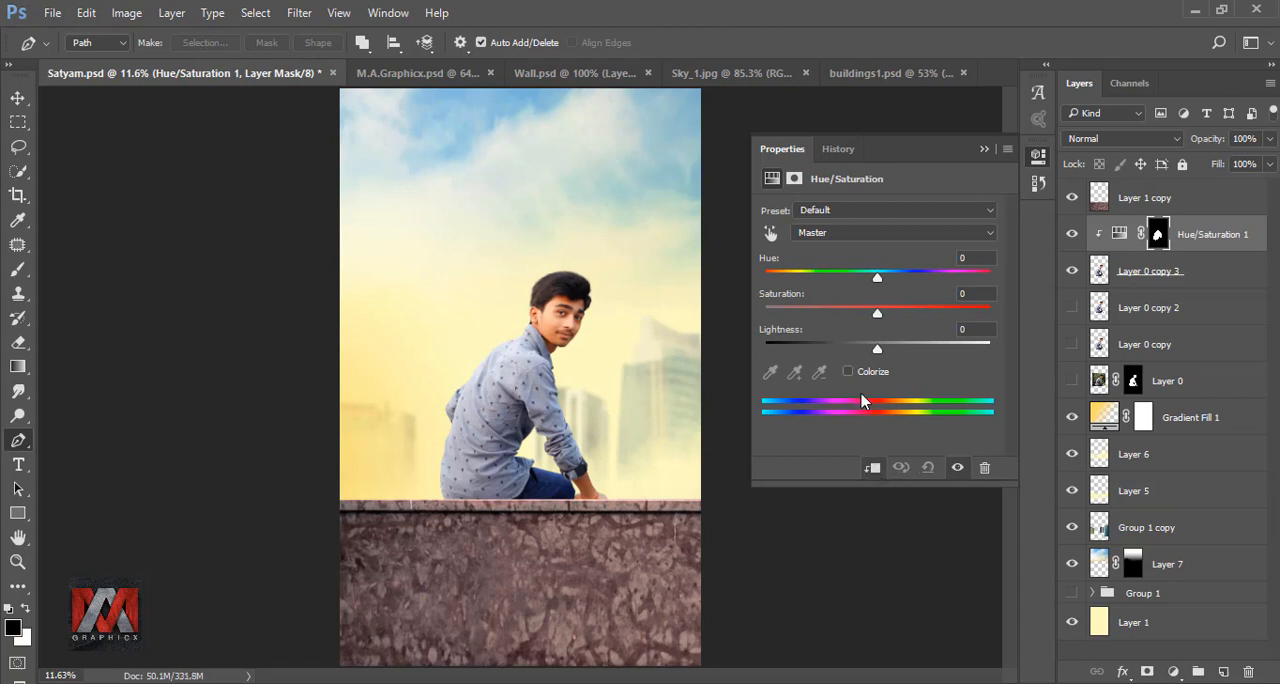
left_click(849, 372)
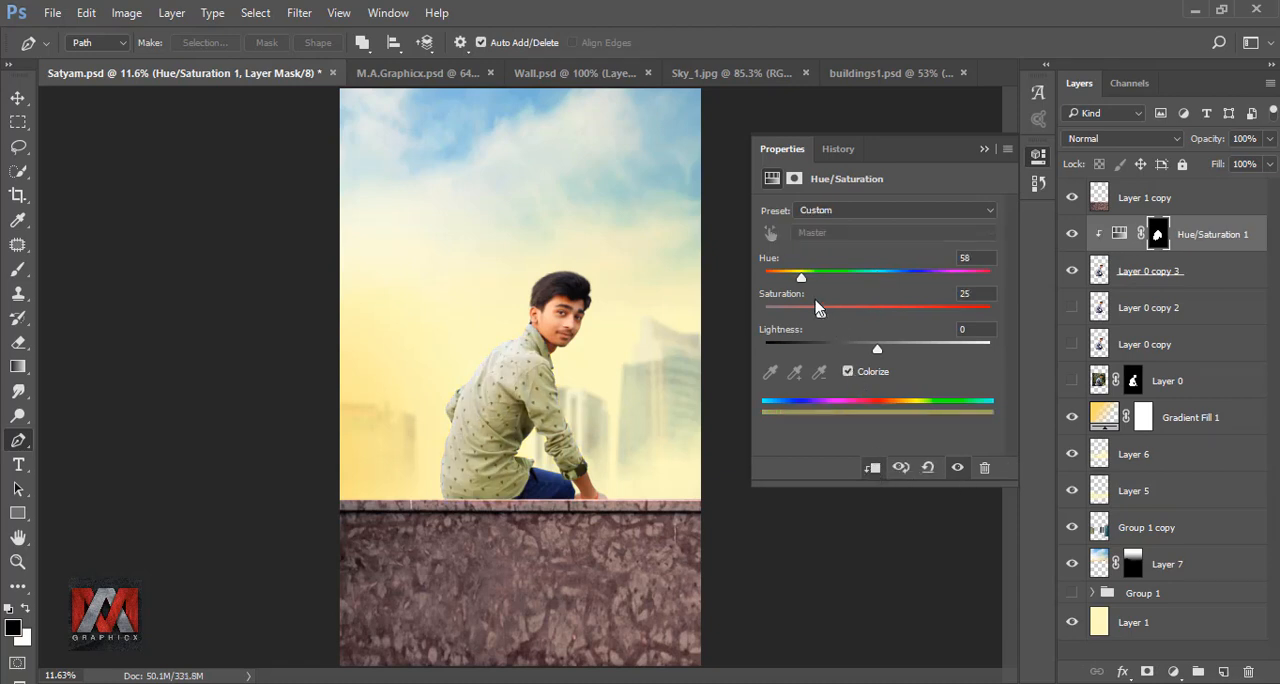
- Recolour the shirt red with Hue 0, Saturation 60 and Lightness -28
left_click_drag(787, 283, 746, 285)
left_click_drag(822, 314, 924, 318)
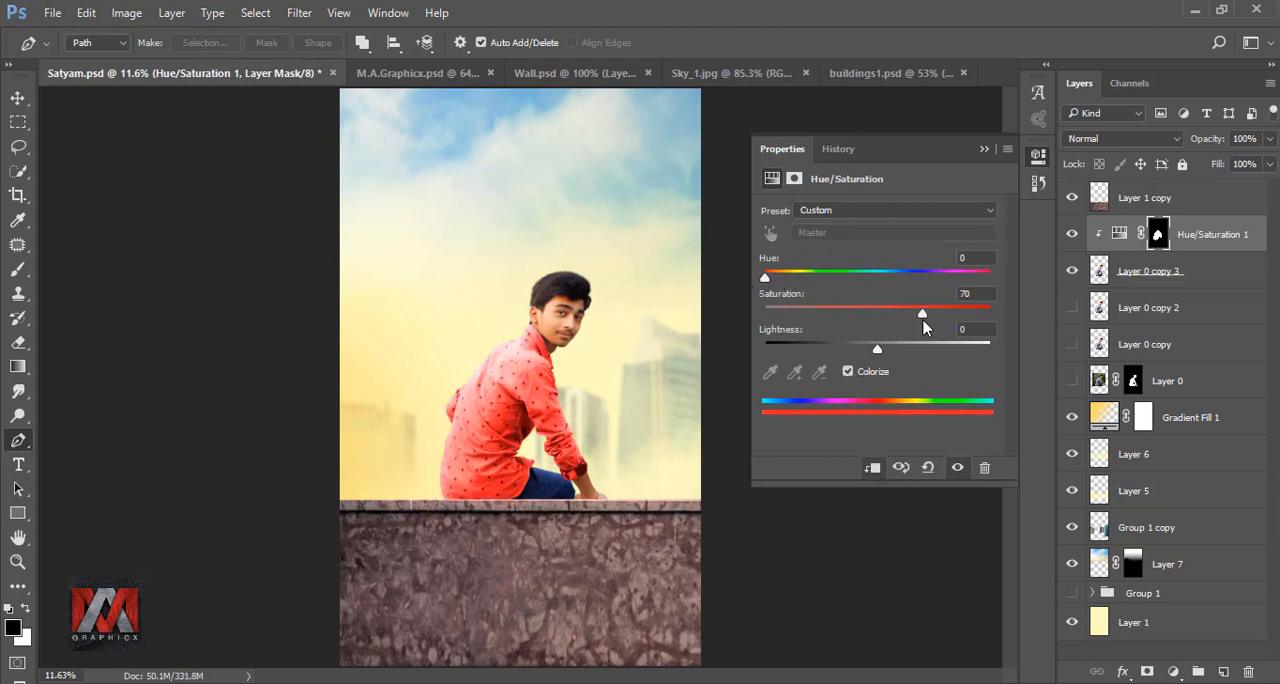
left_click_drag(877, 351, 847, 352)
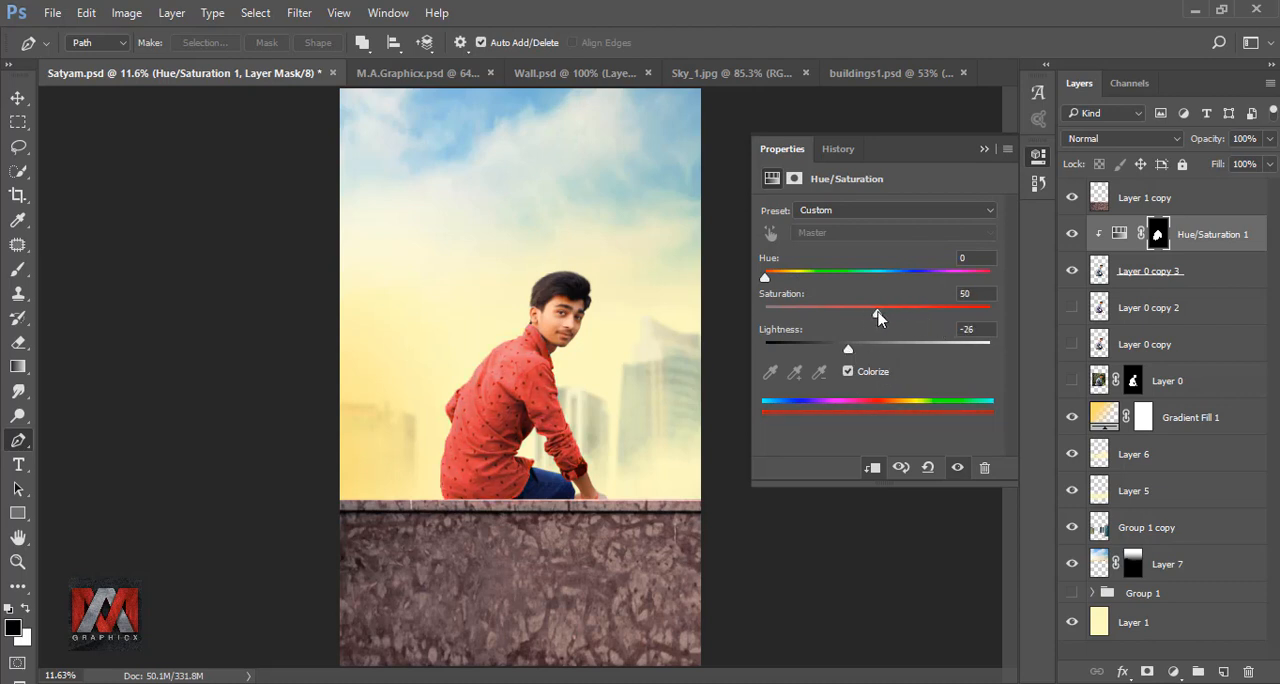
left_click_drag(773, 283, 761, 284)
left_click_drag(846, 354, 840, 354)
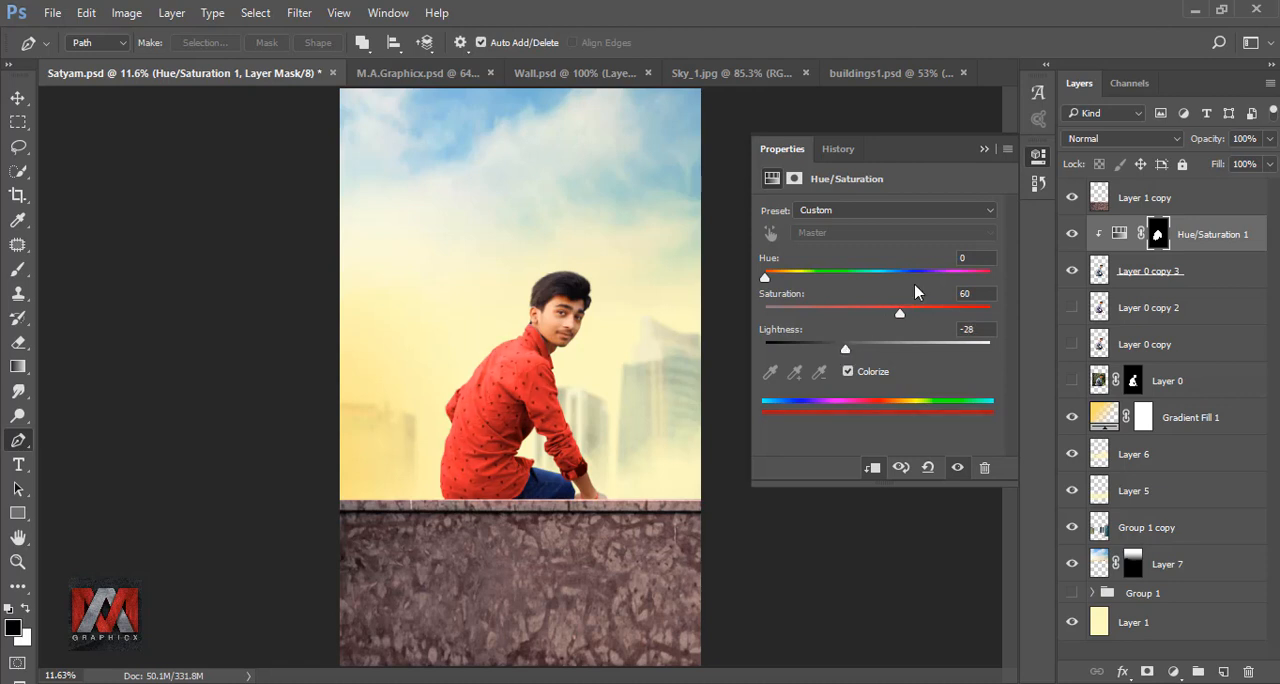
- Close the adjustment settings and toggle the Hue/Saturation 1 layer off and on to compare the shirt colour
left_click(983, 150)
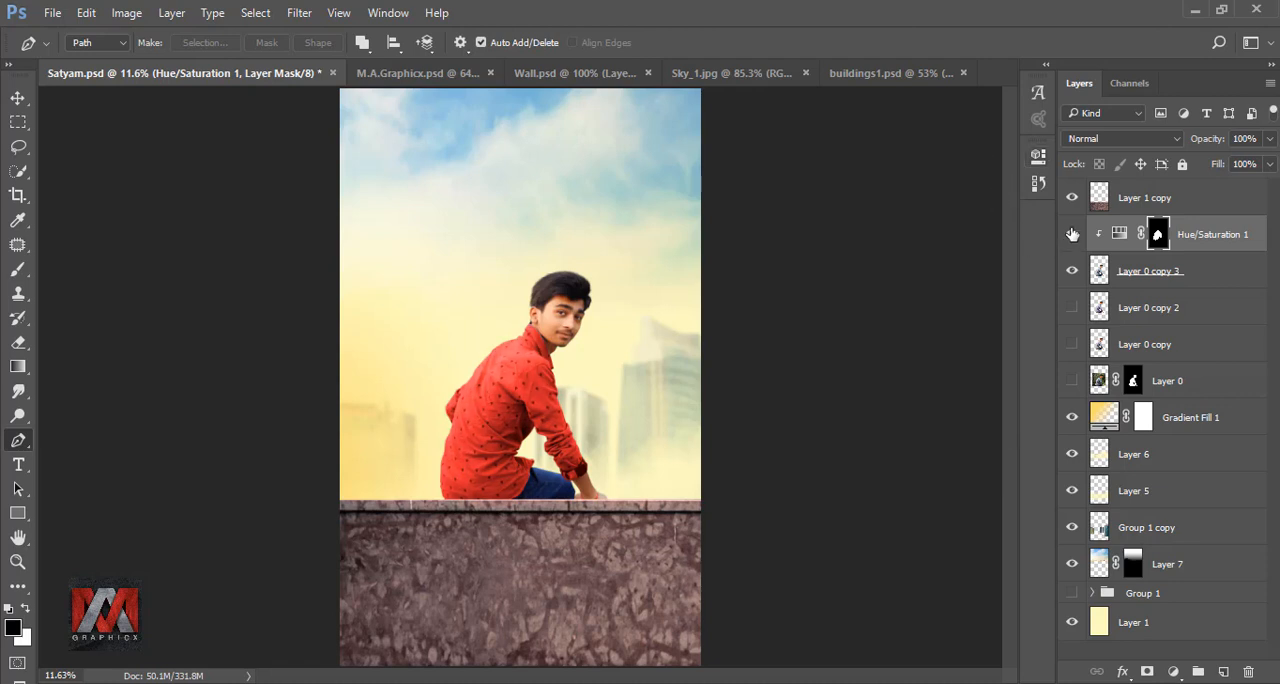
left_click(1072, 234)
left_click(1072, 234)
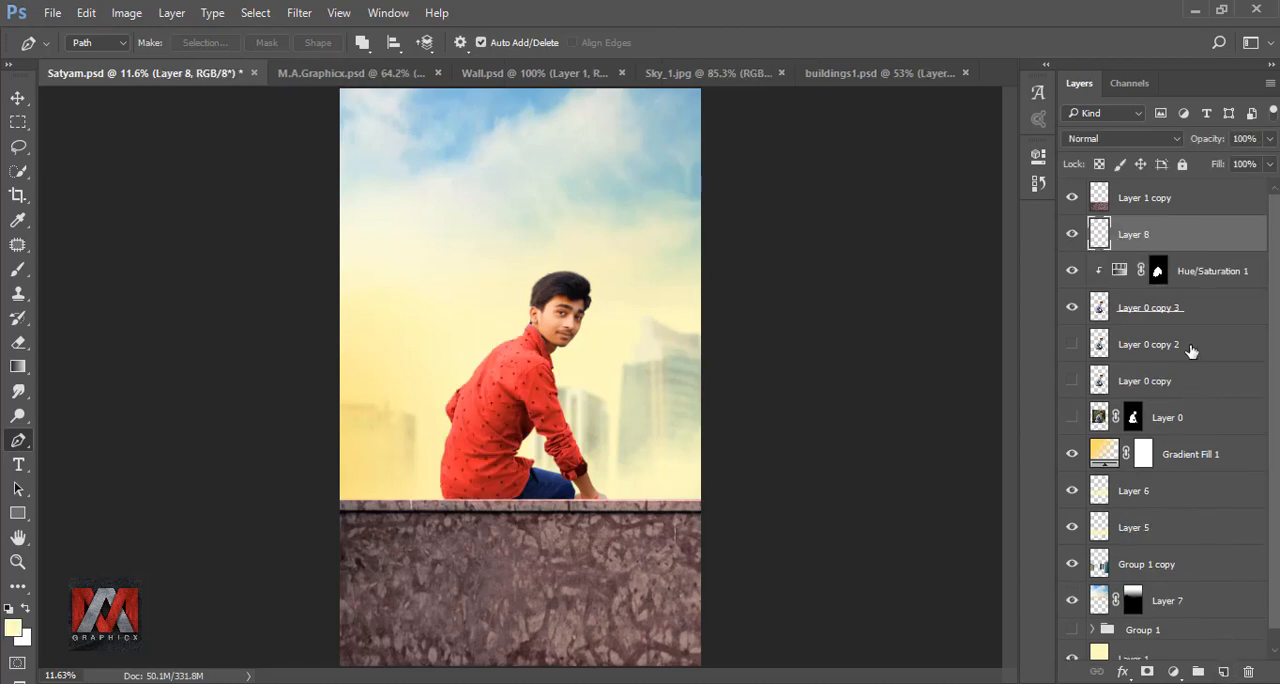
- Clip a new empty layer above Hue/Saturation 1 to Layer 0 copy 3 and switch off its visibility
right_click(1193, 238)
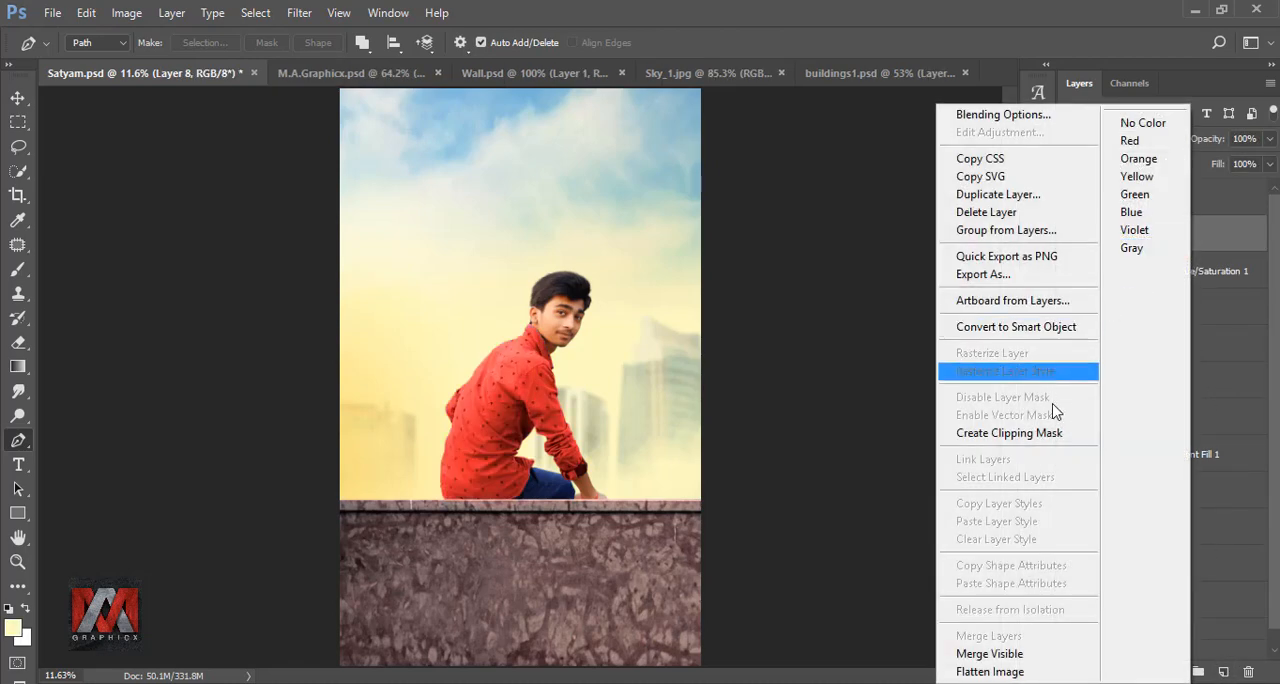
left_click(969, 517)
left_click(1073, 236)
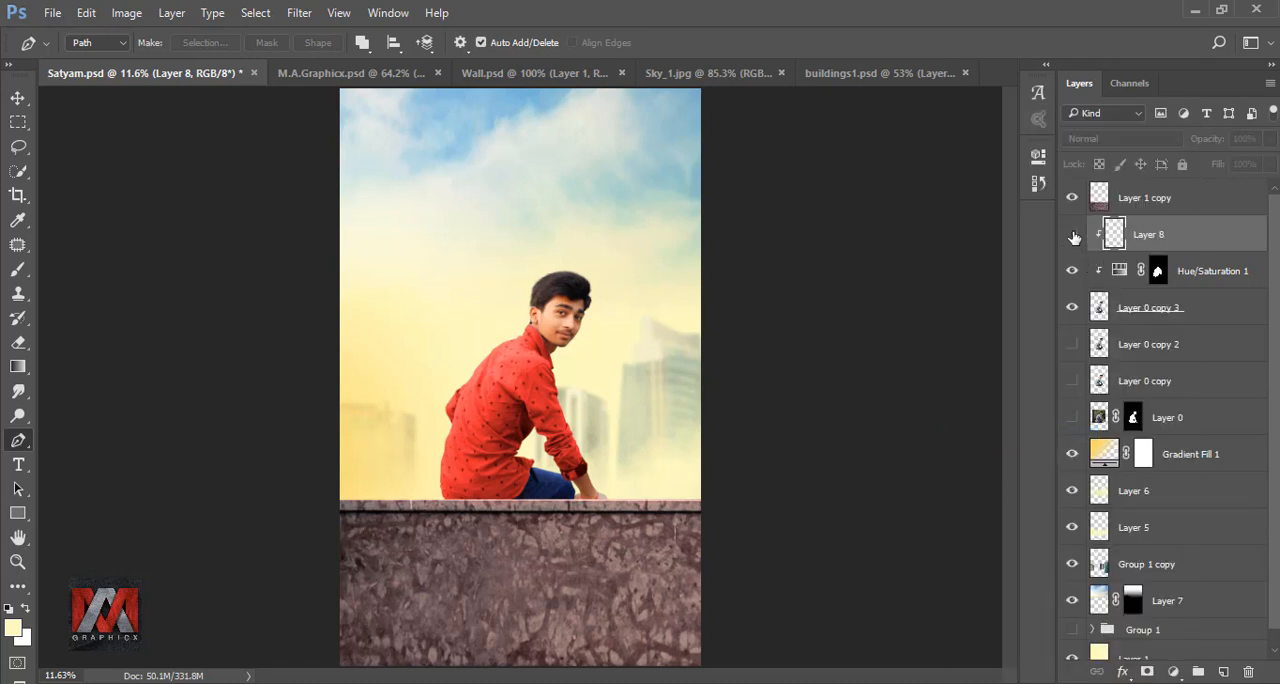
- Show Layer 8 and choose the 21 px soft round brush tip, enlarged to 400 px
left_click(1073, 236)
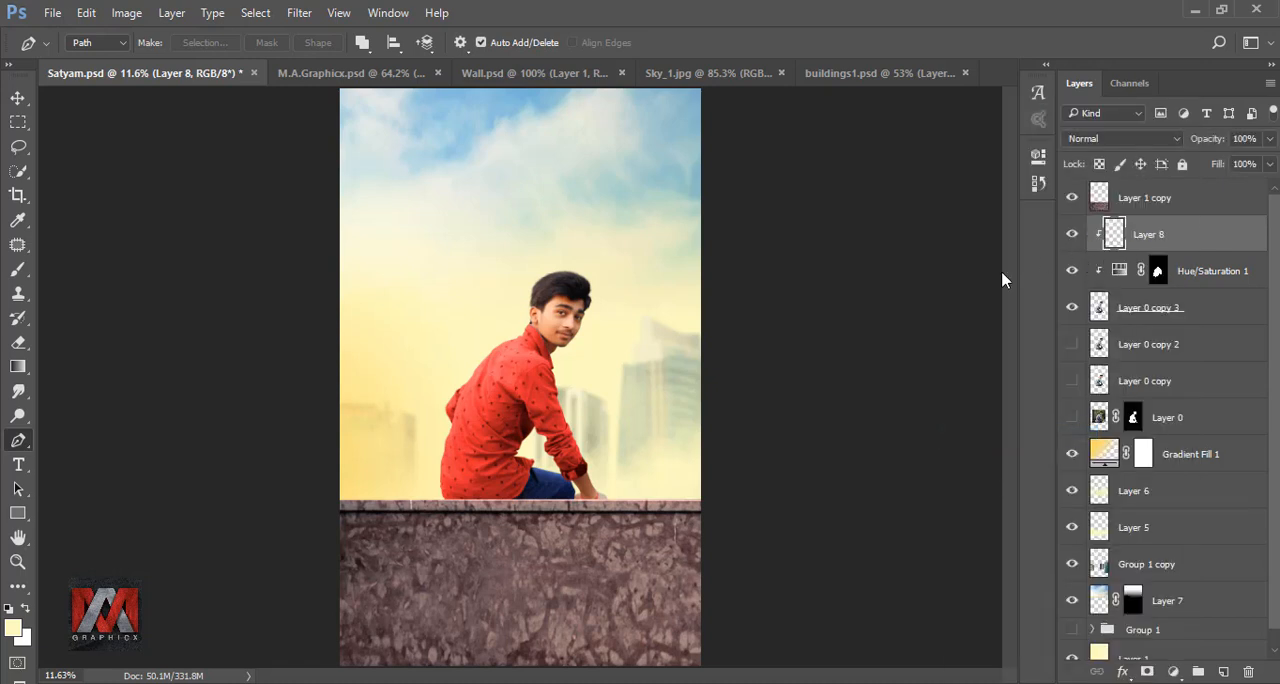
left_click(26, 266)
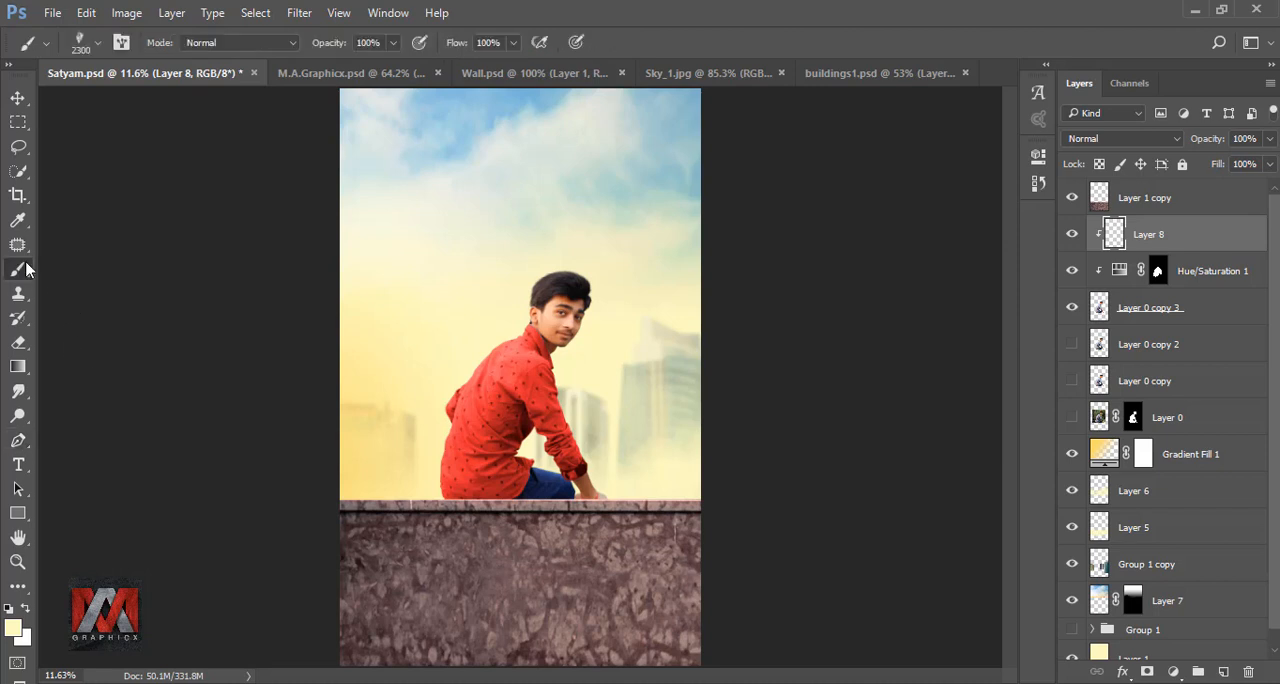
left_click(83, 41)
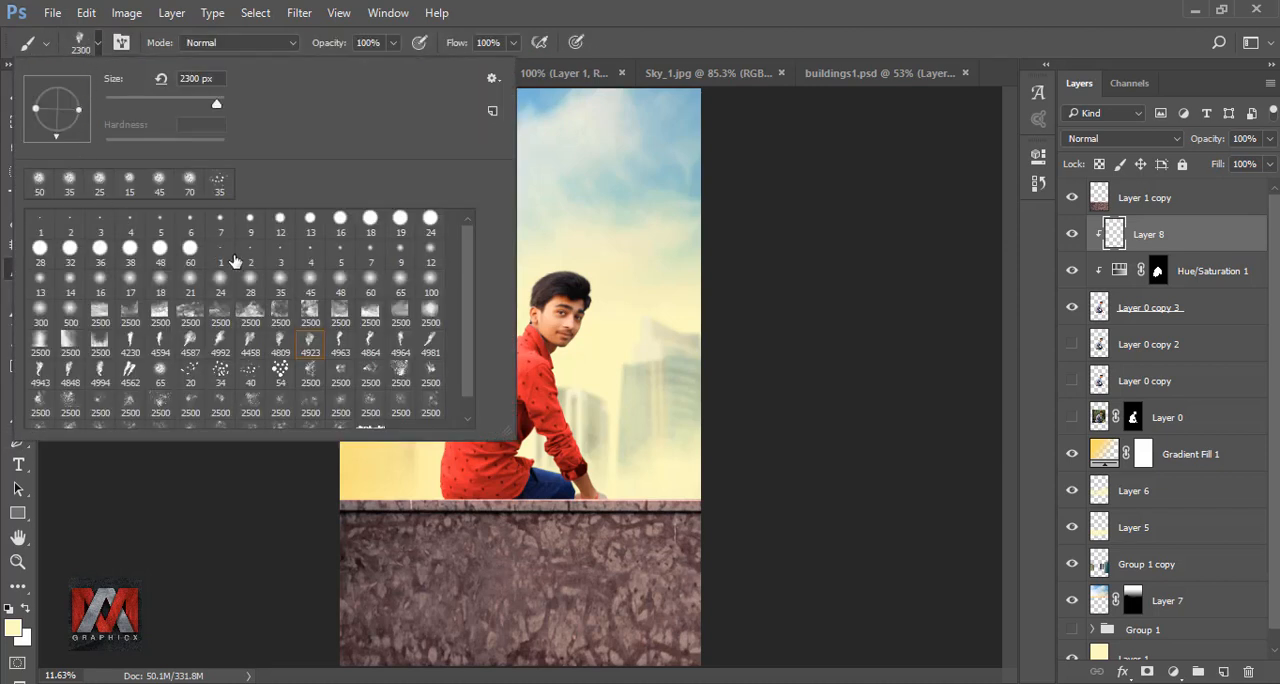
left_click(190, 280)
left_click(665, 42)
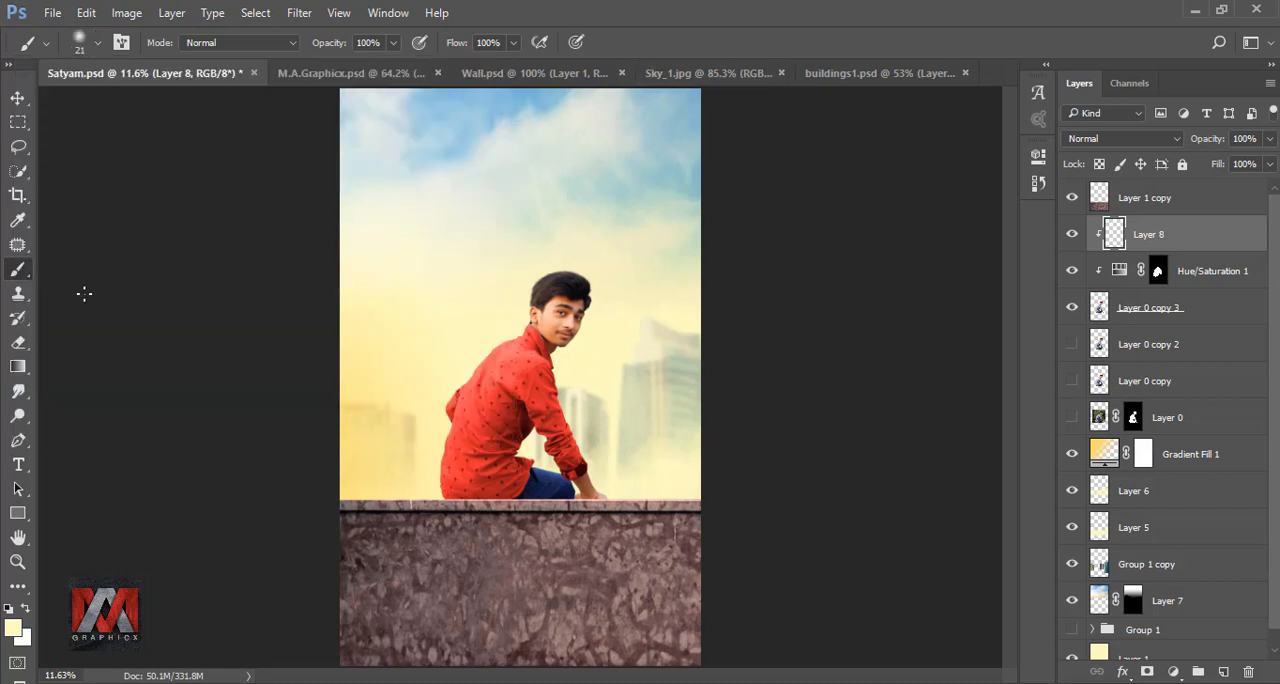
key("bracketright")
key("bracketright")
key("bracketright")
key("bracketright")
key("bracketright")
key("bracketright")
key("bracketright")
key("bracketright")
key("bracketright")
key("bracketright")
key("bracketright")
key("bracketright")
key("bracketright")
key("bracketright")
key("bracketright")
key("bracketright")
key("bracketright")
key("bracketright")
key("bracketright")
key("bracketright")
key("bracketleft")
key("bracketleft")
key("bracketleft")
key("bracketleft")
- Undo the trial brush stroke on the shirt's back and set Layer 8's blend mode to Soft Light
mouse_move(492, 351)
left_mouse_down()
mouse_move(452, 405)
mouse_move(464, 405)
left_mouse_up()
key("ctrl+z")
scroll(460, 408, "up", 5)
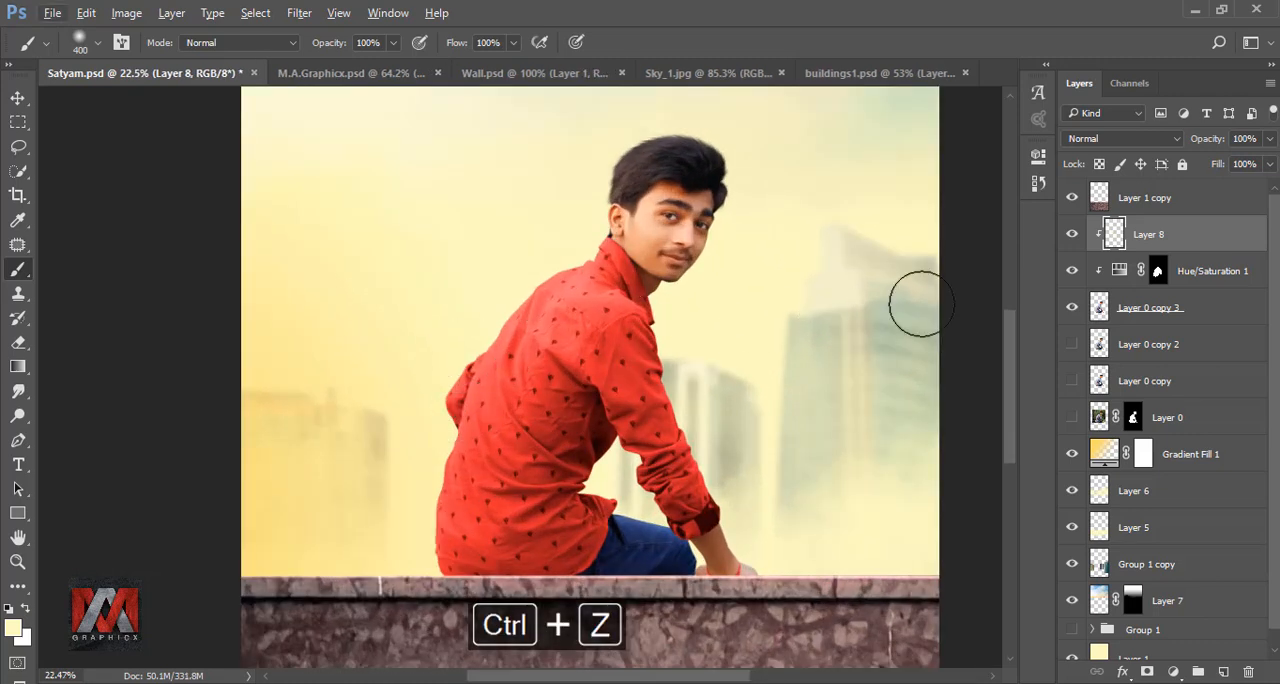
left_click(1130, 140)
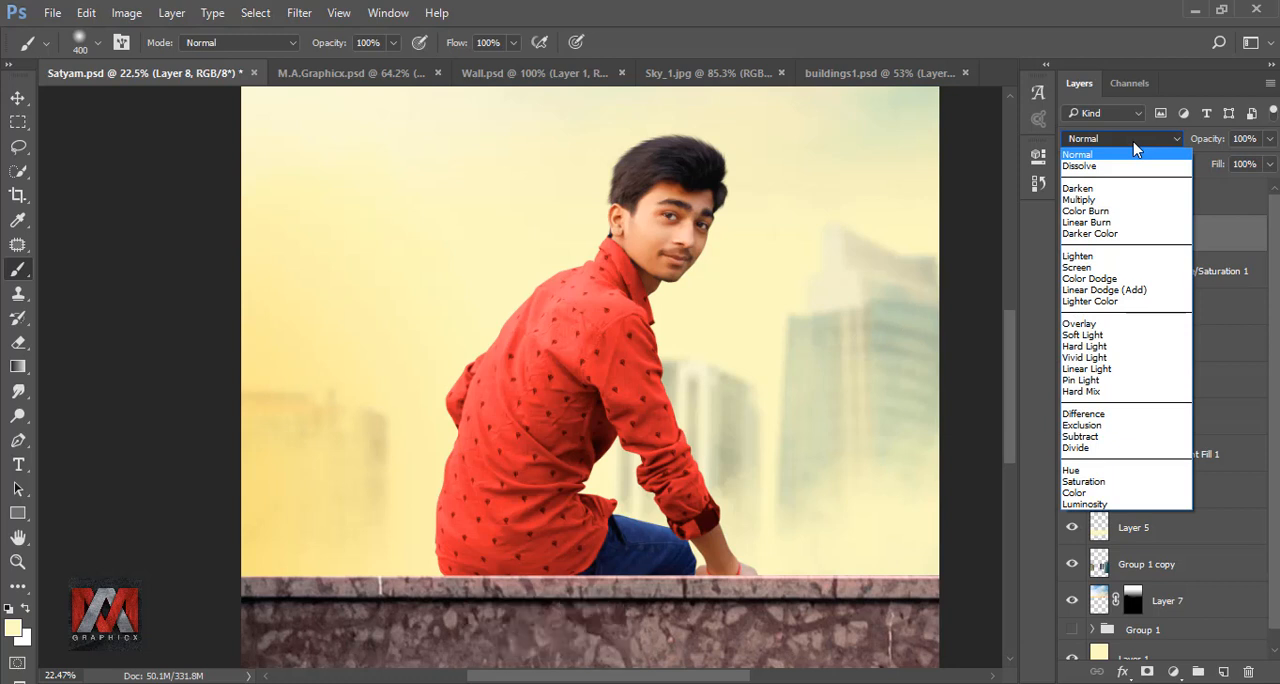
left_click(1083, 335)
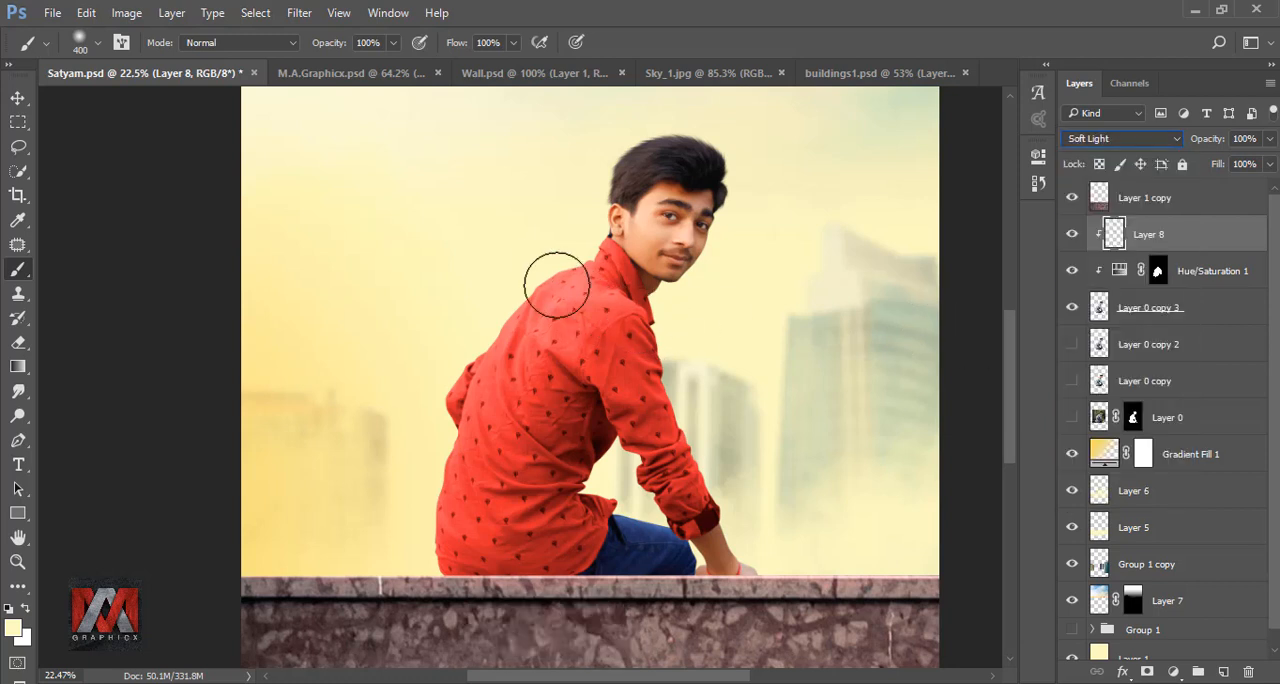
- Paint pale yellow light along the man's back, neck and hair edge on Layer 8, and compare with the layer hidden
mouse_move(467, 319)
left_mouse_down()
mouse_move(404, 464)
mouse_move(431, 565)
left_mouse_up()
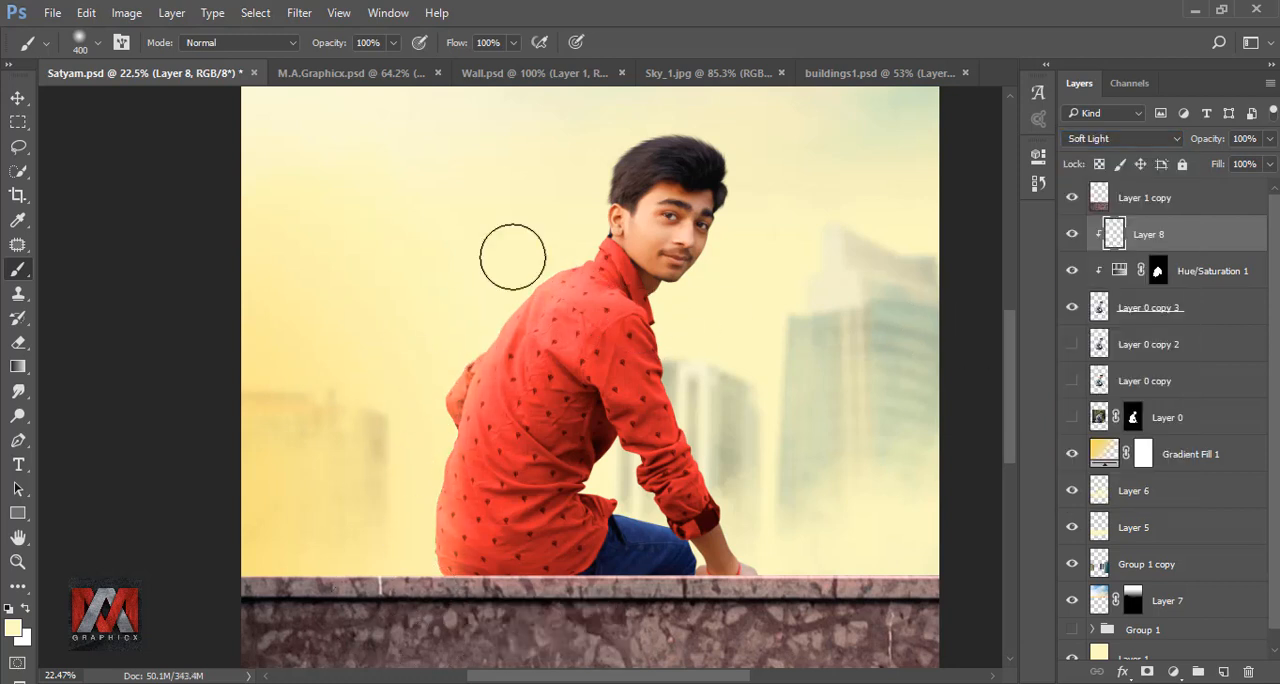
left_click_drag(612, 182, 553, 265)
scroll(504, 386, "down", 5)
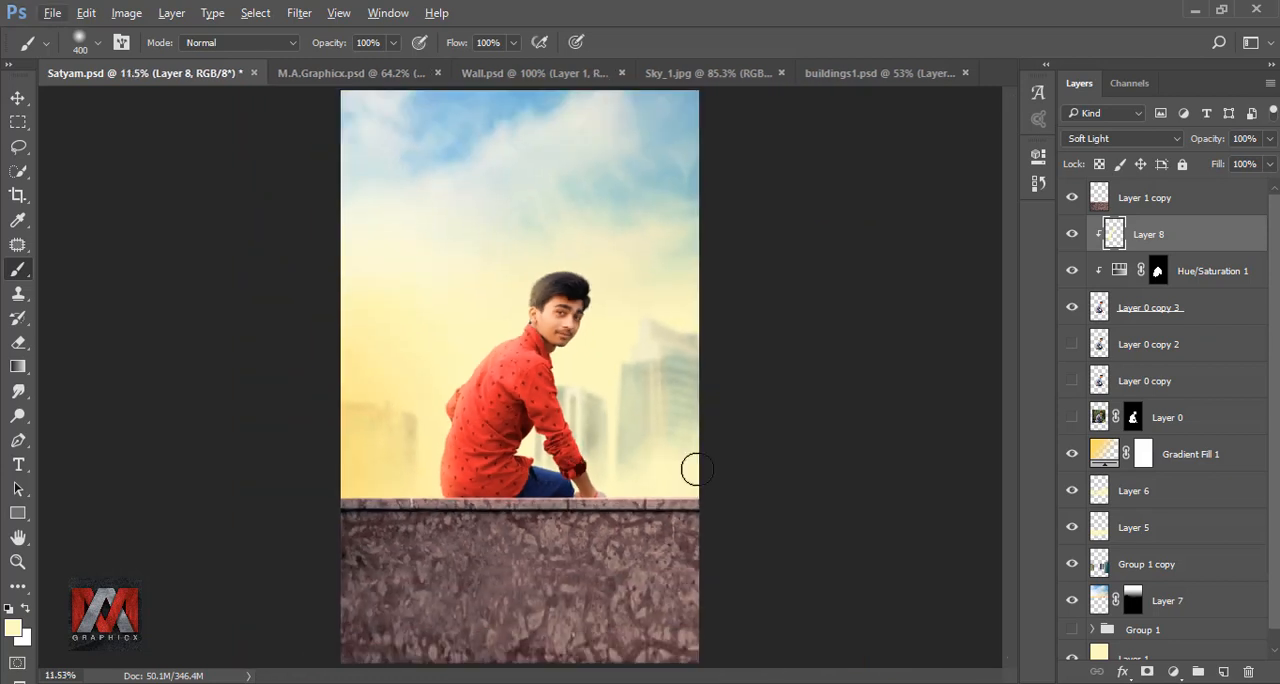
key("ctrl+0")
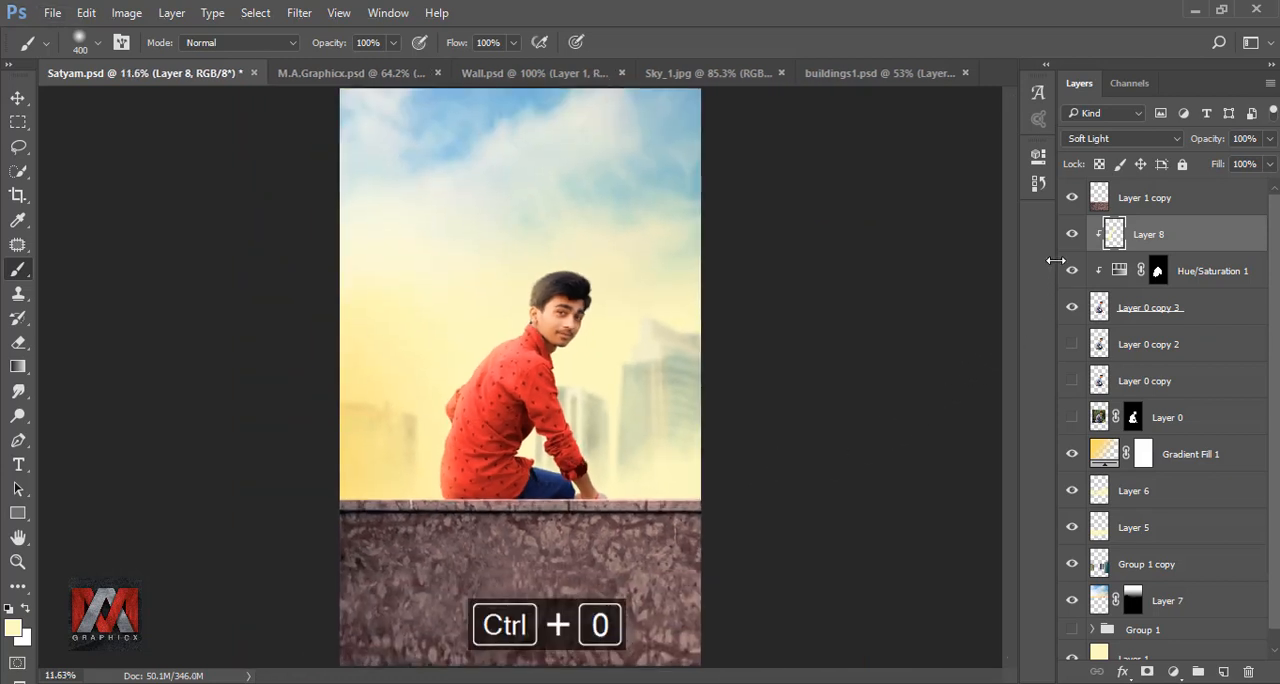
left_click(1071, 237)
left_click(1071, 237)
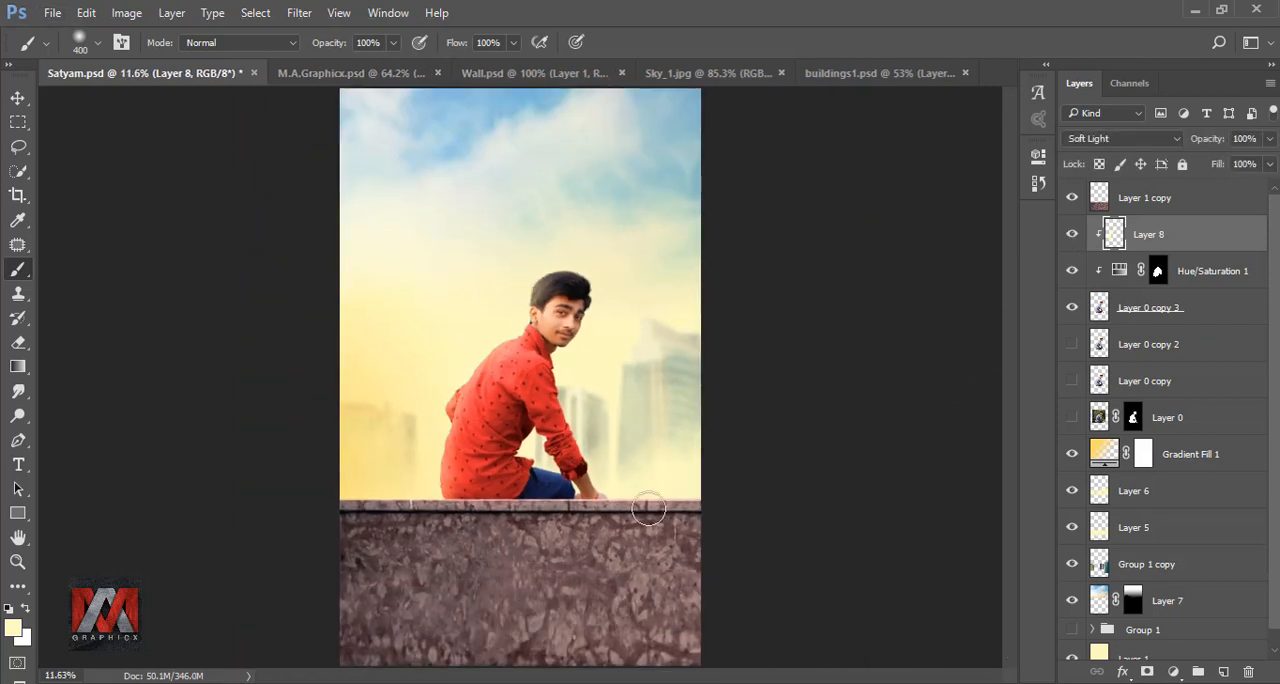
- Reduce the brush to 150 px for the light around the sleeve and jeans, and undo the last stroke there
scroll(617, 517, "up", 3)
scroll(617, 517, "up", 2)
key("bracketleft")
key("bracketleft")
key("bracketleft")
key("bracketleft")
key("bracketleft")
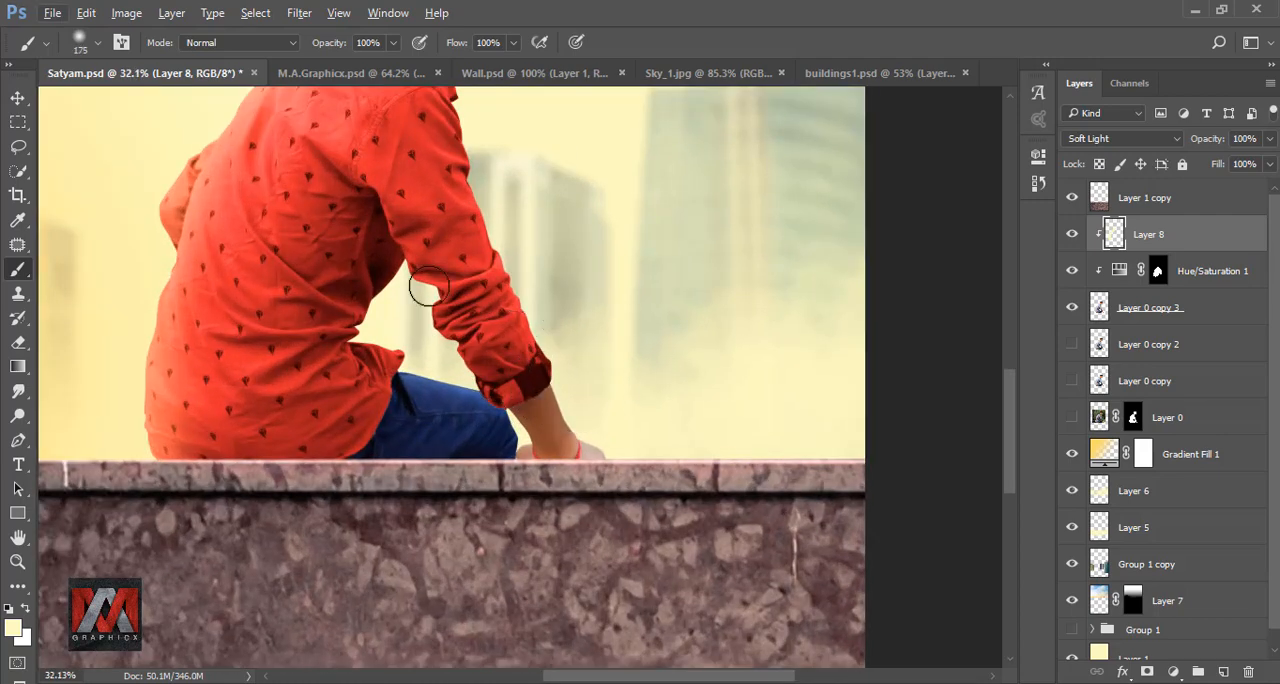
key("ctrl+z")
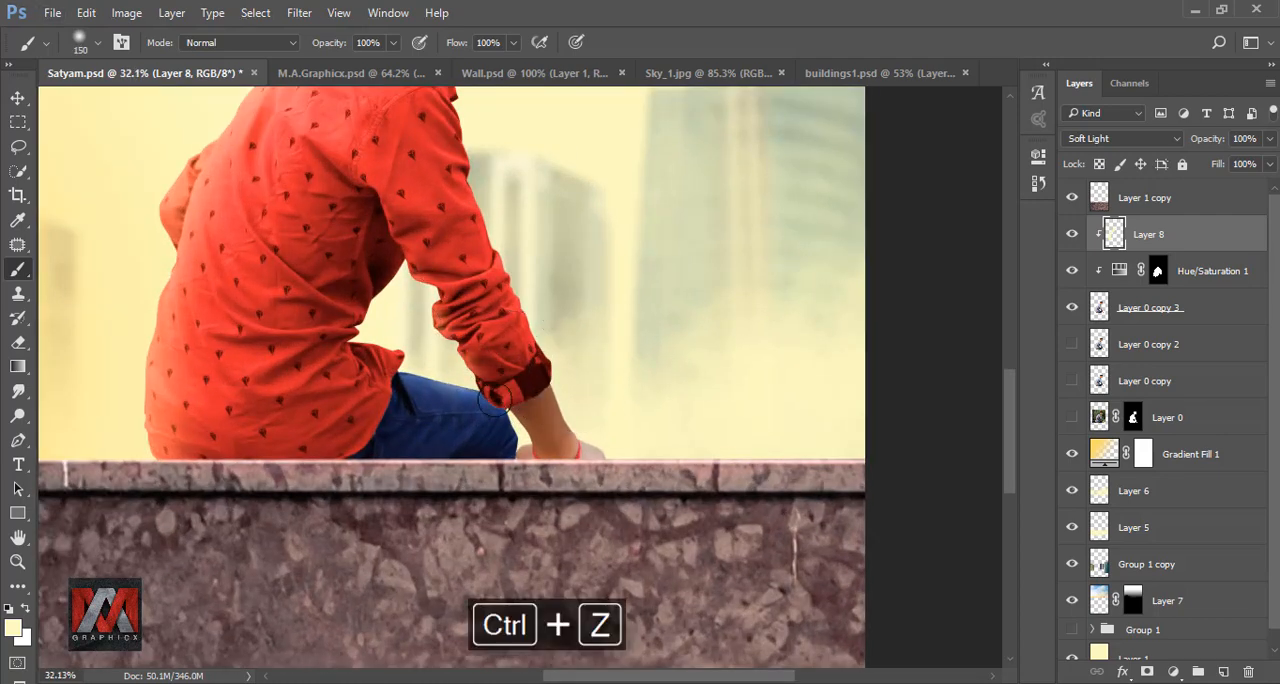
- Toggle Layer 8 off and on to compare the painted light across the whole image
scroll(573, 414, "down", 6)
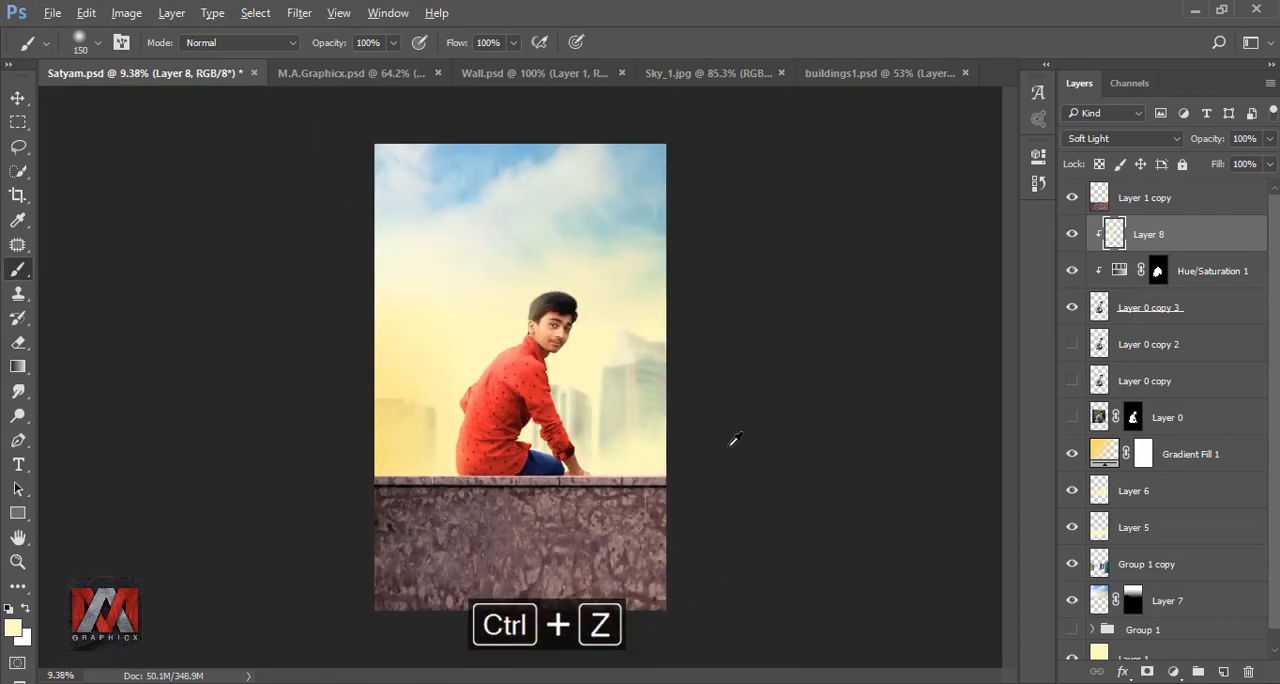
left_click(1073, 235)
left_click(1073, 235)
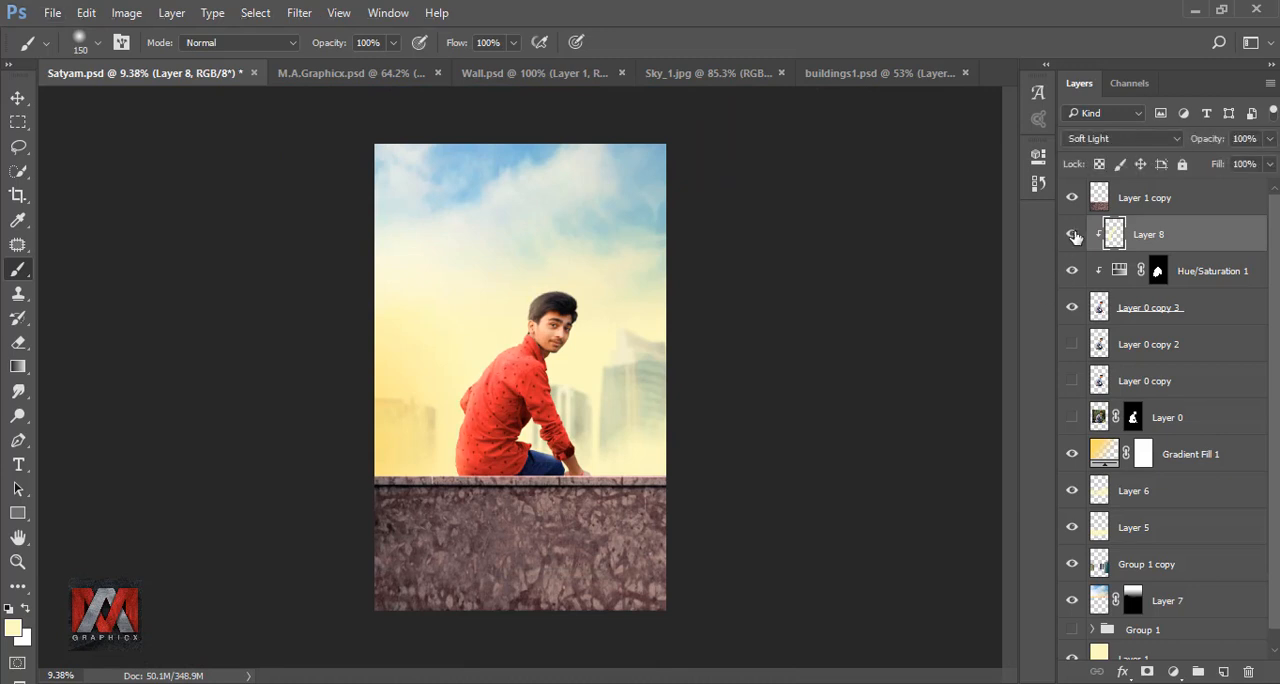
key("ctrl+0")
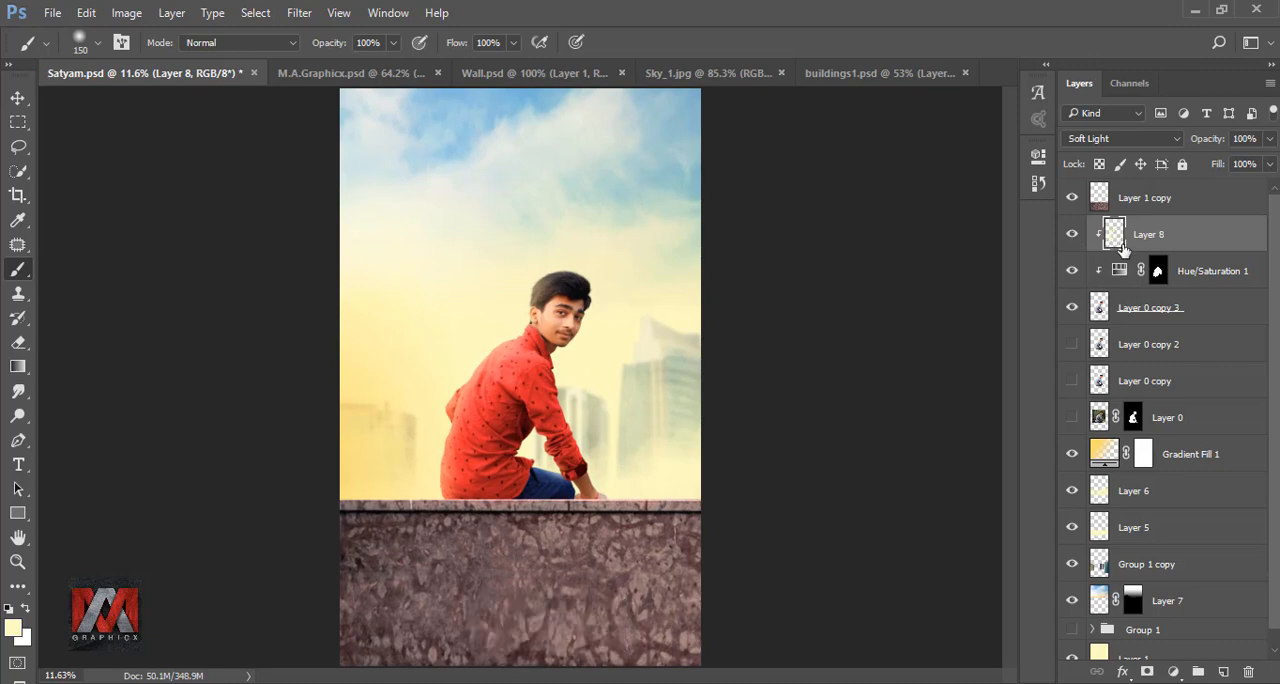
- Add a new empty layer above Layer 8 and clip it to Layer 0 copy 3
left_click(1224, 671)
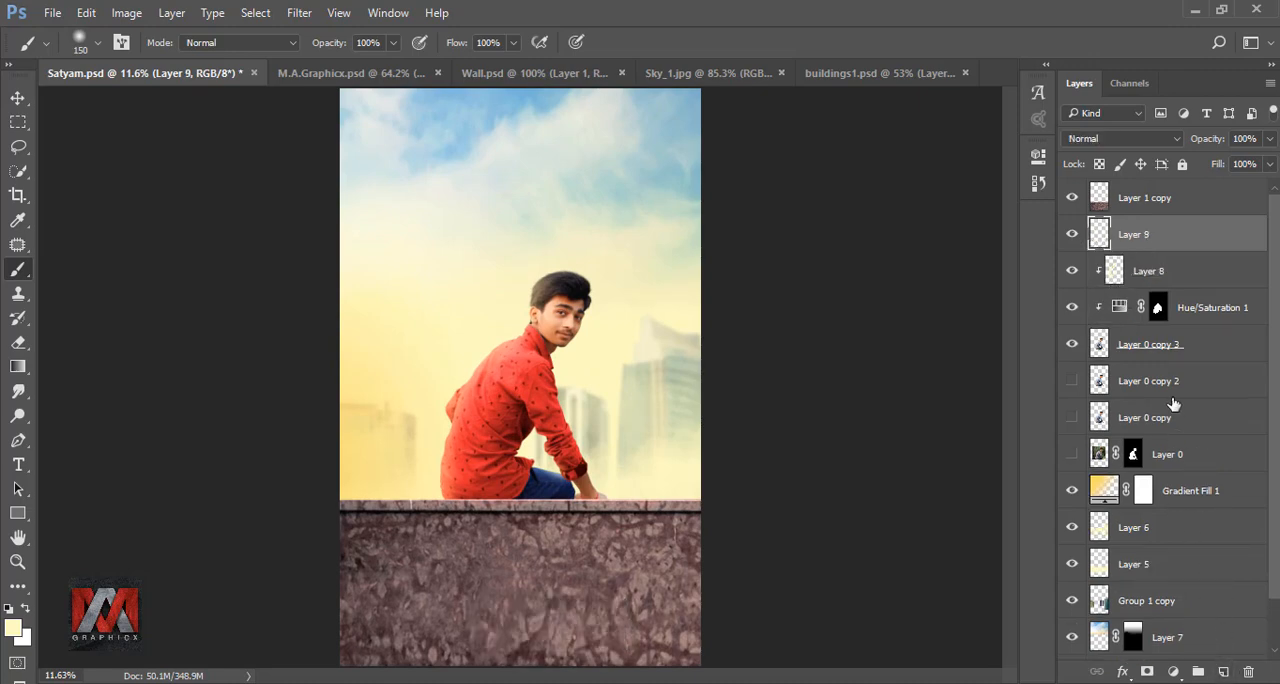
right_click(1180, 256)
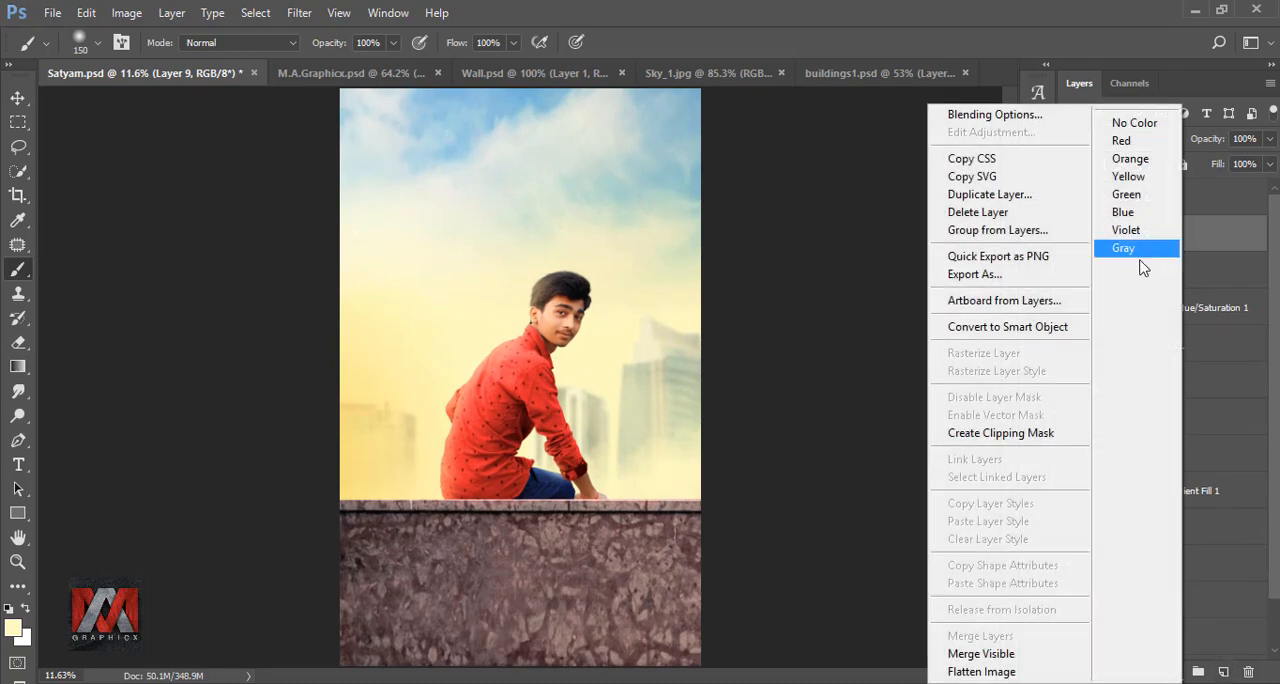
left_click(1040, 433)
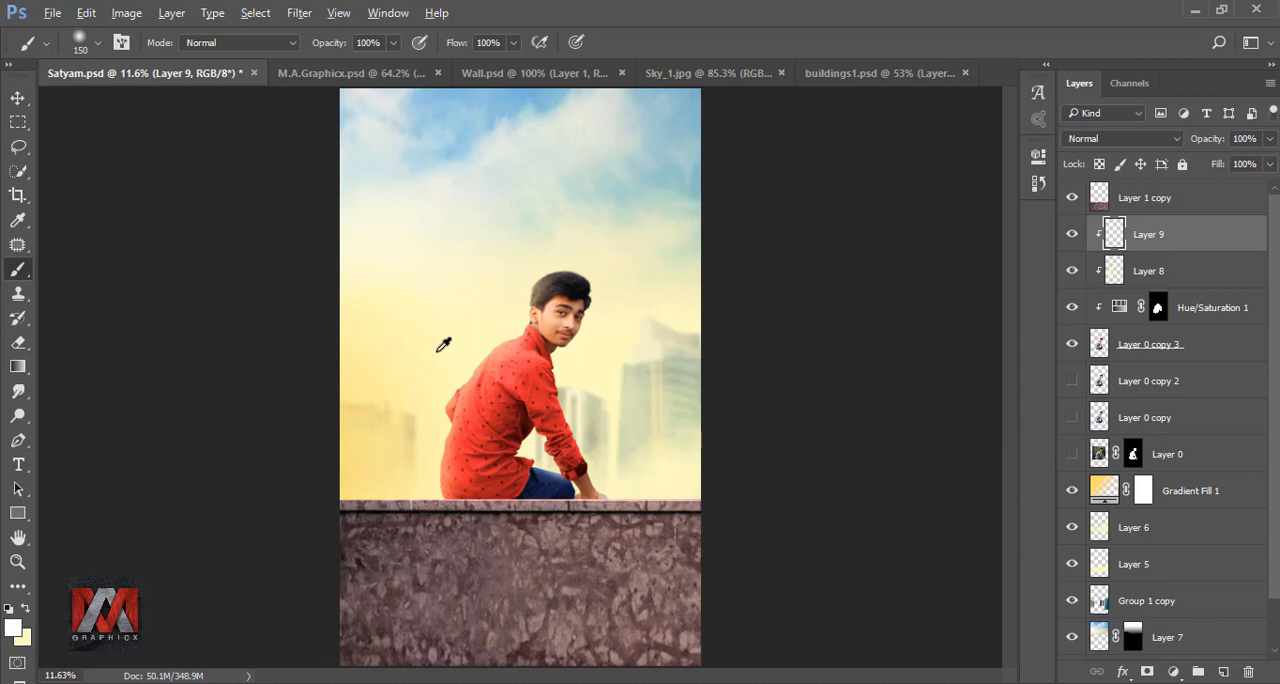
- Paint a thin white rim light with a 15 px brush on Layer 9 along the man's collar, shoulder, elbow and back down to the wall
scroll(443, 344, "up", 10)
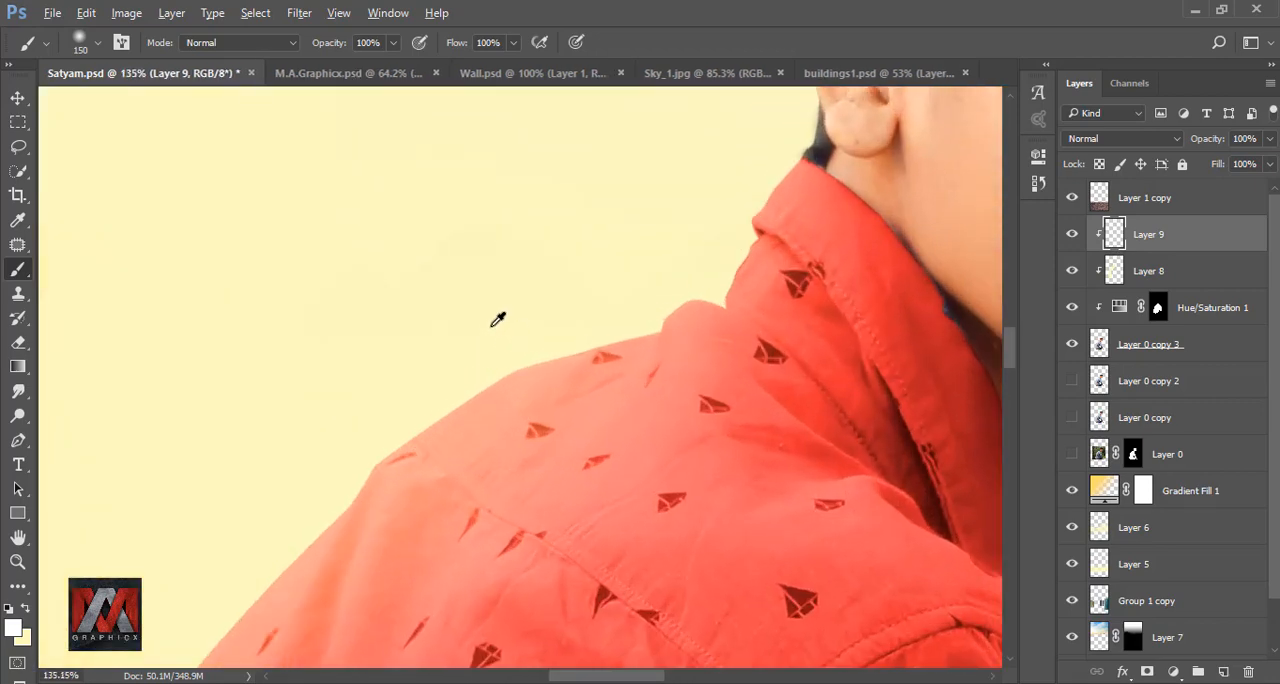
key("bracketleft")
key("bracketleft")
key("bracketleft")
key("bracketleft")
key("bracketleft")
key("bracketleft")
key("bracketleft")
key("bracketleft")
key("bracketleft")
key("bracketleft")
key("bracketleft")
key("bracketleft")
key("alt")
mouse_move(775, 176)
left_mouse_down()
mouse_move(749, 249)
mouse_move(686, 300)
mouse_move(563, 357)
left_mouse_up()
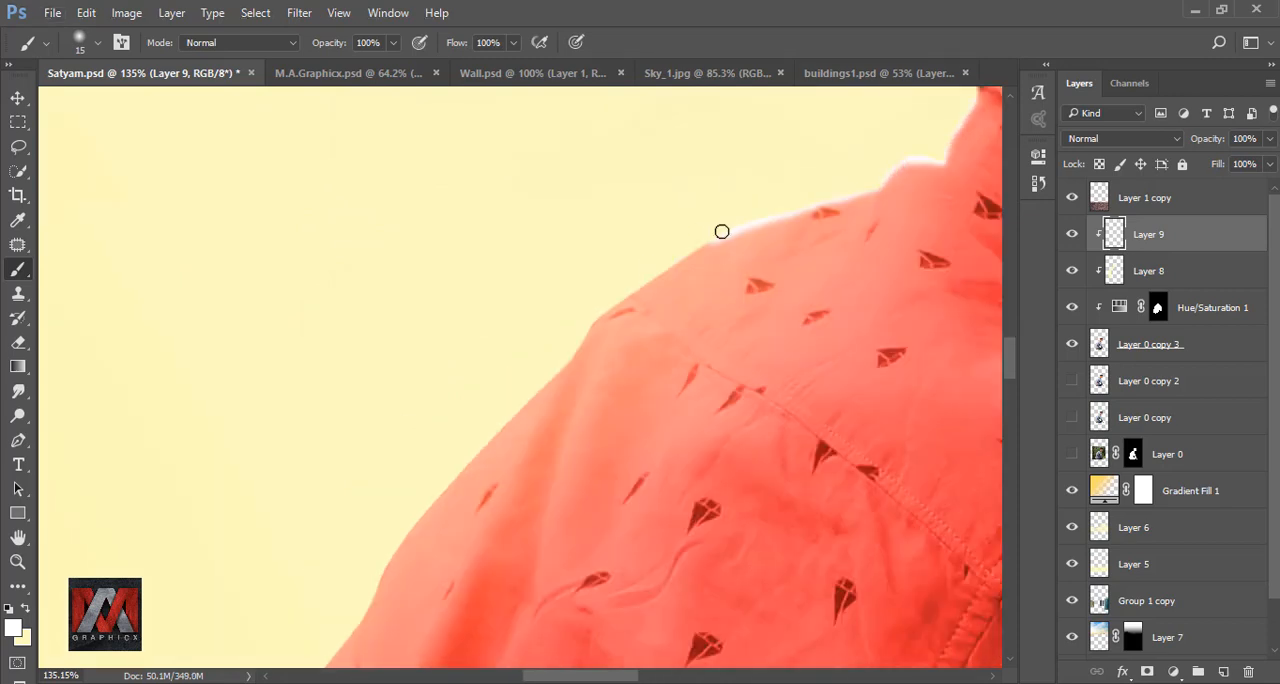
left_click_drag(720, 229, 606, 306)
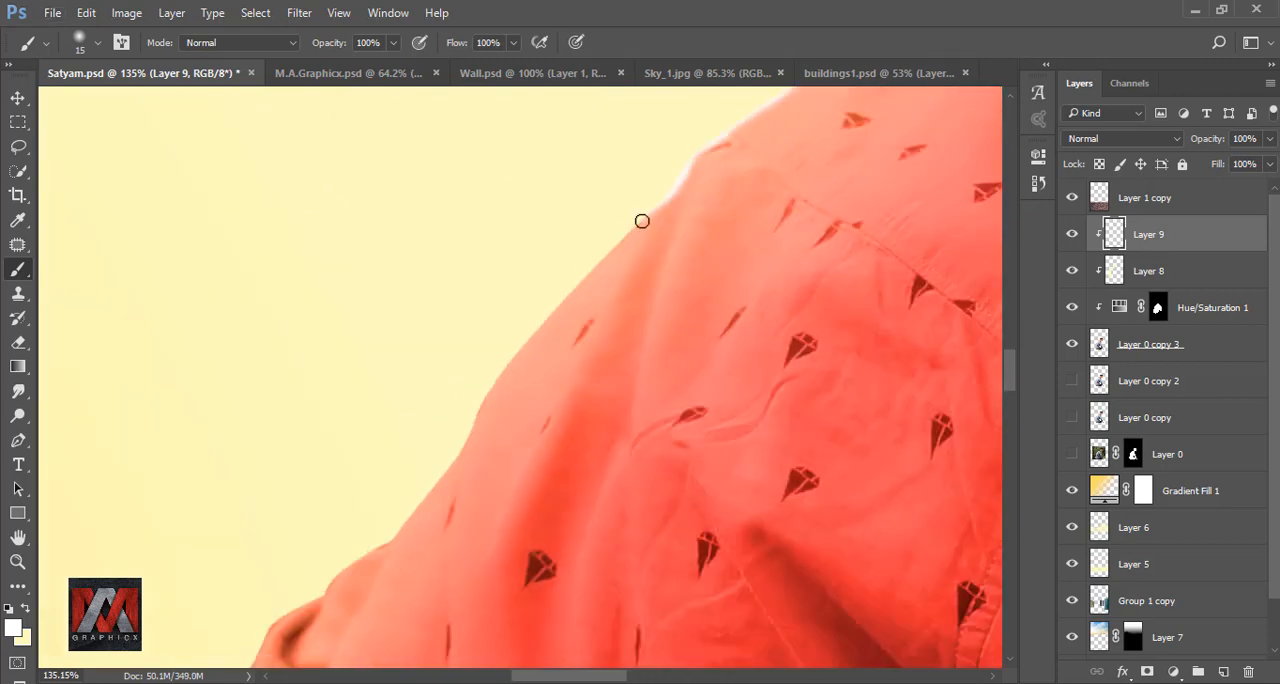
left_click_drag(640, 220, 484, 404)
mouse_move(472, 440)
left_mouse_down()
mouse_move(566, 184)
mouse_move(405, 364)
left_mouse_up()
mouse_move(414, 345)
left_mouse_down()
mouse_move(529, 197)
mouse_move(393, 353)
mouse_move(469, 142)
left_mouse_up()
mouse_move(472, 150)
left_mouse_down()
mouse_move(434, 246)
mouse_move(520, 422)
left_mouse_up()
mouse_move(520, 422)
left_mouse_down()
mouse_move(523, 326)
mouse_move(591, 230)
left_mouse_up()
mouse_move(590, 236)
left_mouse_down()
mouse_move(517, 426)
mouse_move(583, 197)
left_mouse_up()
left_click_drag(608, 145, 547, 358)
left_click_drag(547, 360, 617, 102)
left_click_drag(617, 102, 581, 295)
mouse_move(579, 318)
left_mouse_down()
mouse_move(596, 162)
mouse_move(623, 429)
mouse_move(670, 476)
left_mouse_up()
scroll(475, 400, "down", 1)
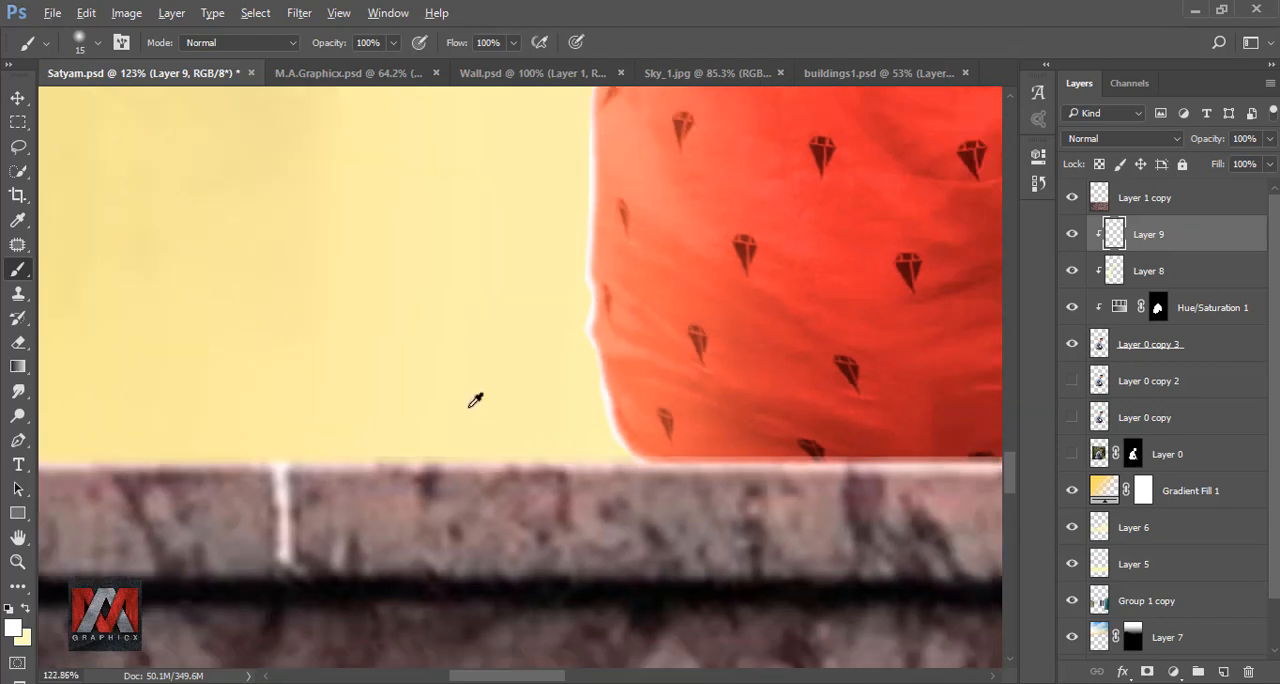
key("ctrl+0")
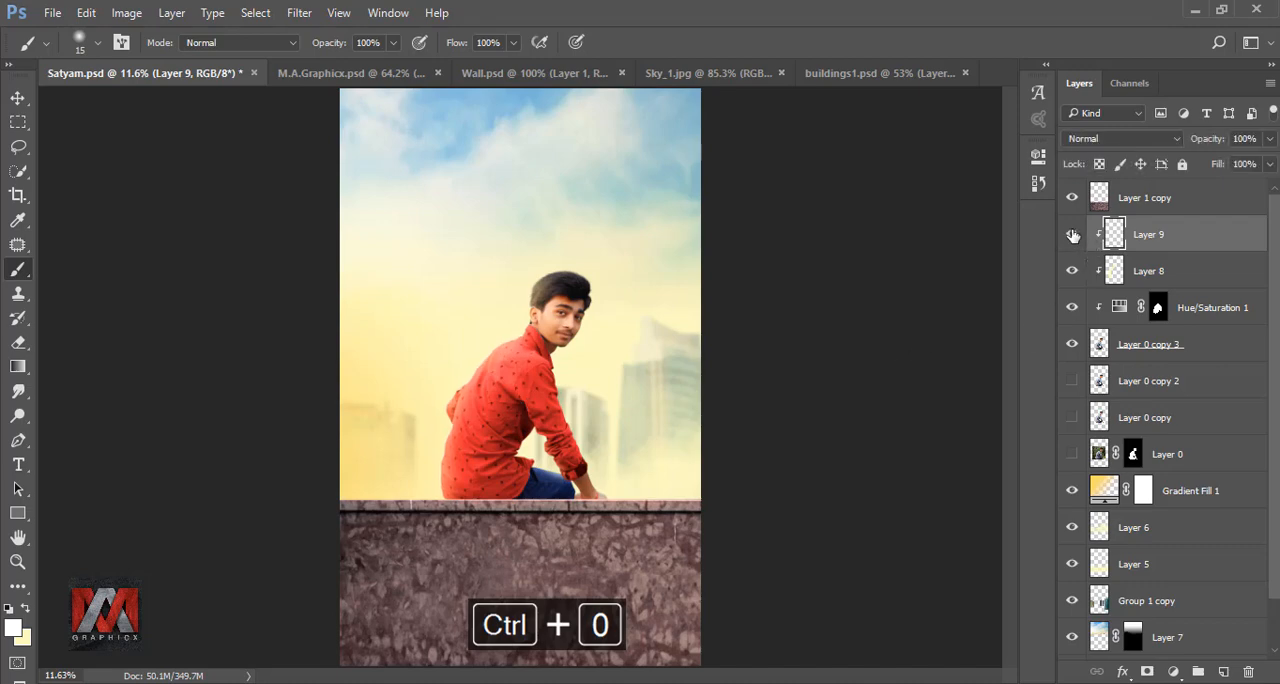
- Lower Layer 9's opacity to 88% and compare the image with the white rim light hidden and shown
scroll(490, 378, "up", 4)
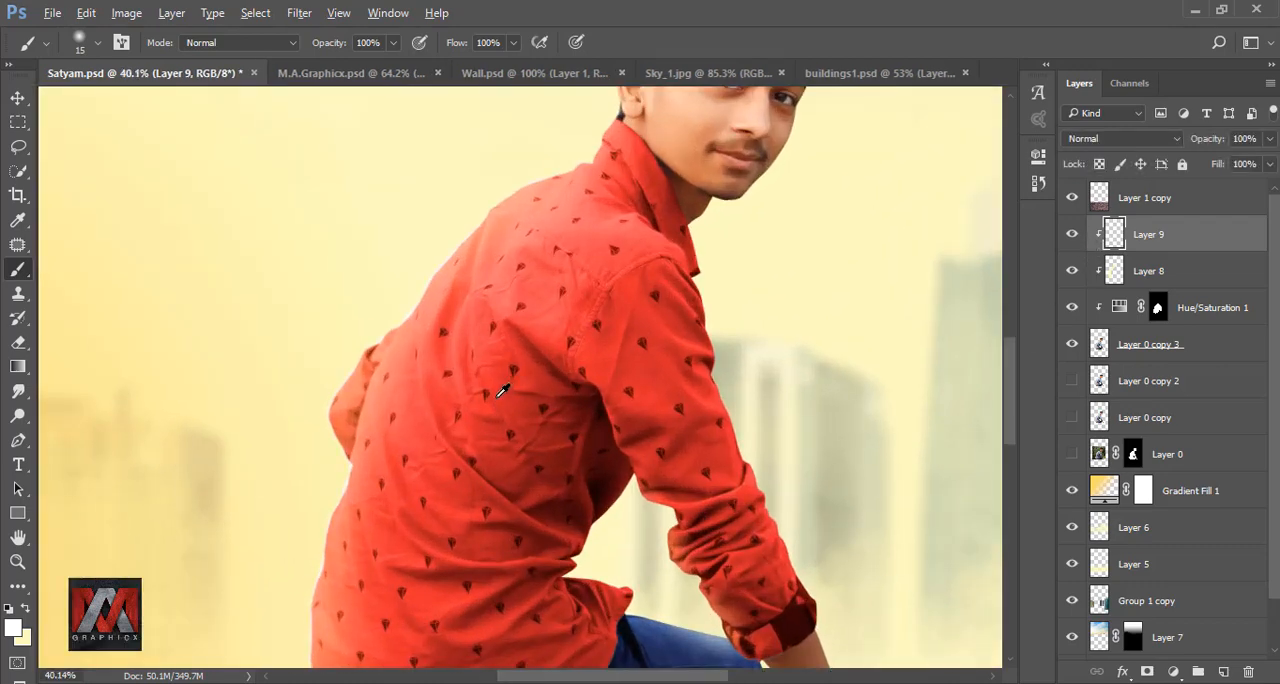
left_click(1270, 139)
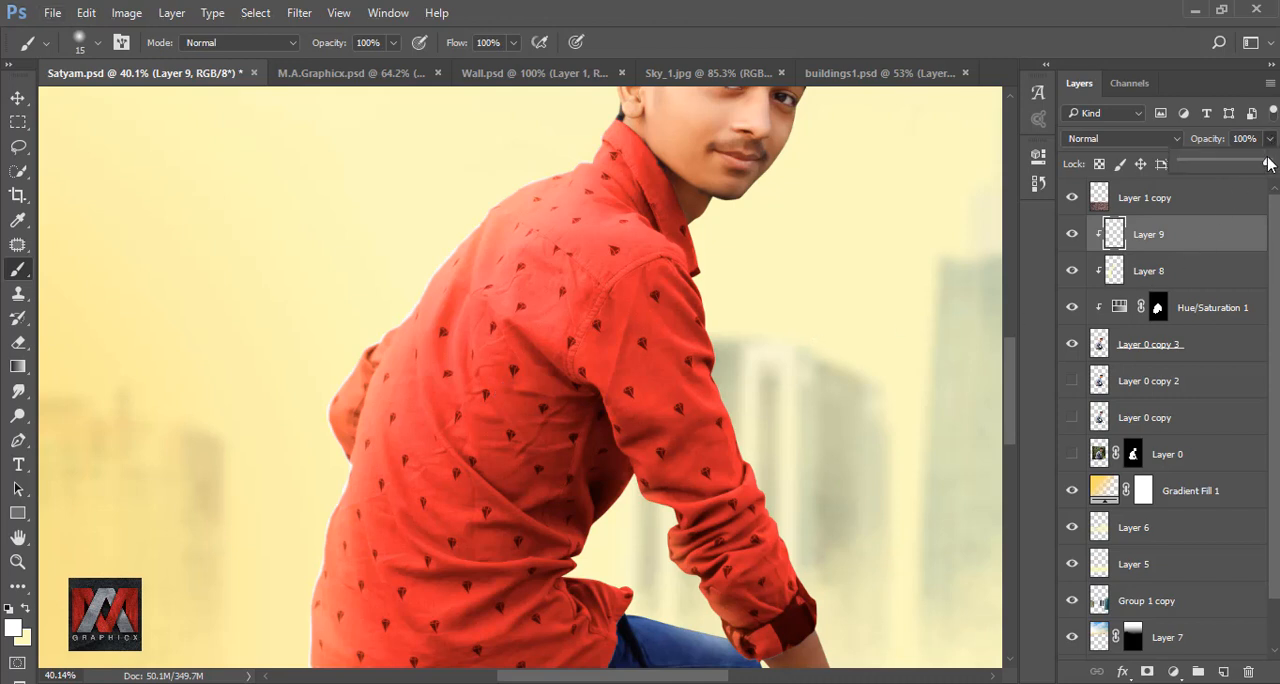
left_click_drag(1268, 166, 1246, 167)
left_click(1074, 238)
left_click(1074, 238)
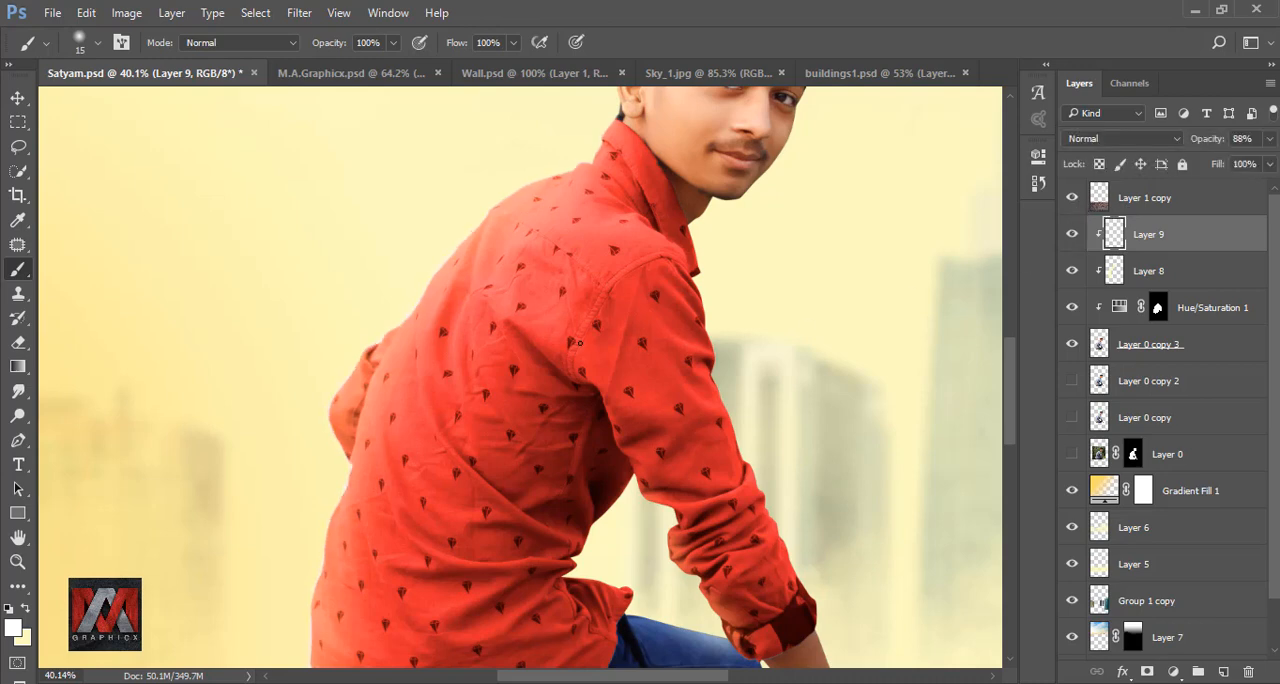
key("ctrl+0")
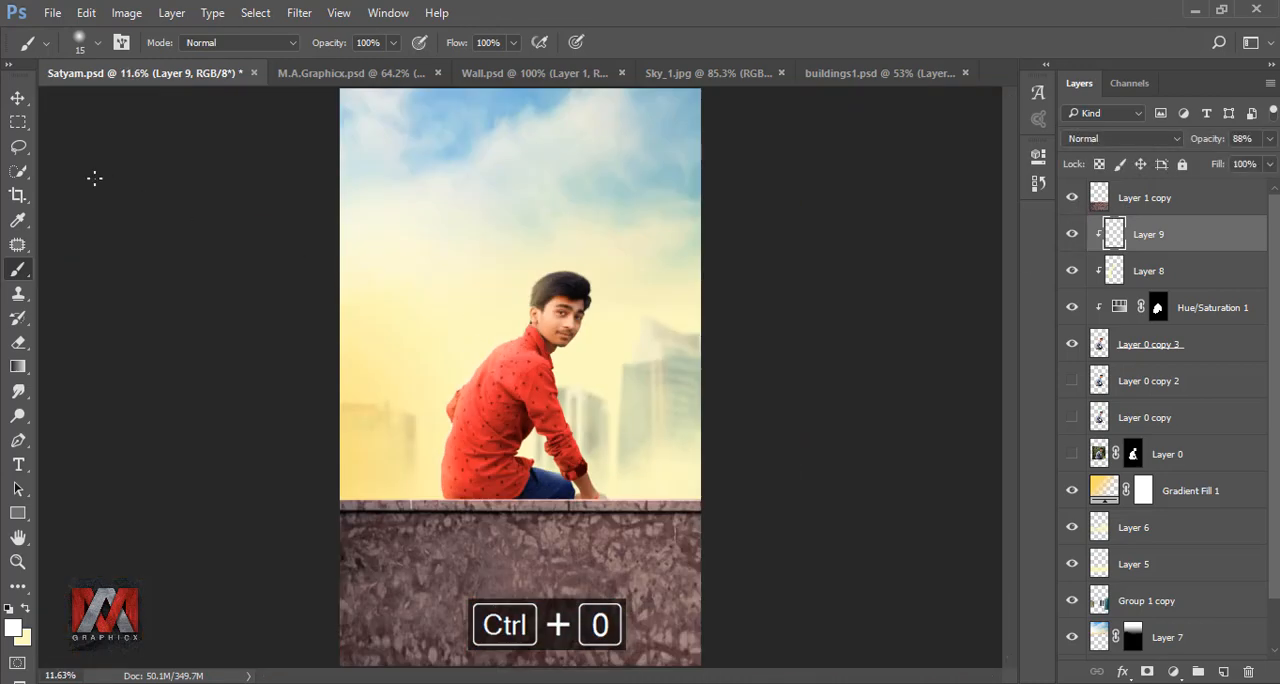
left_click(18, 98)
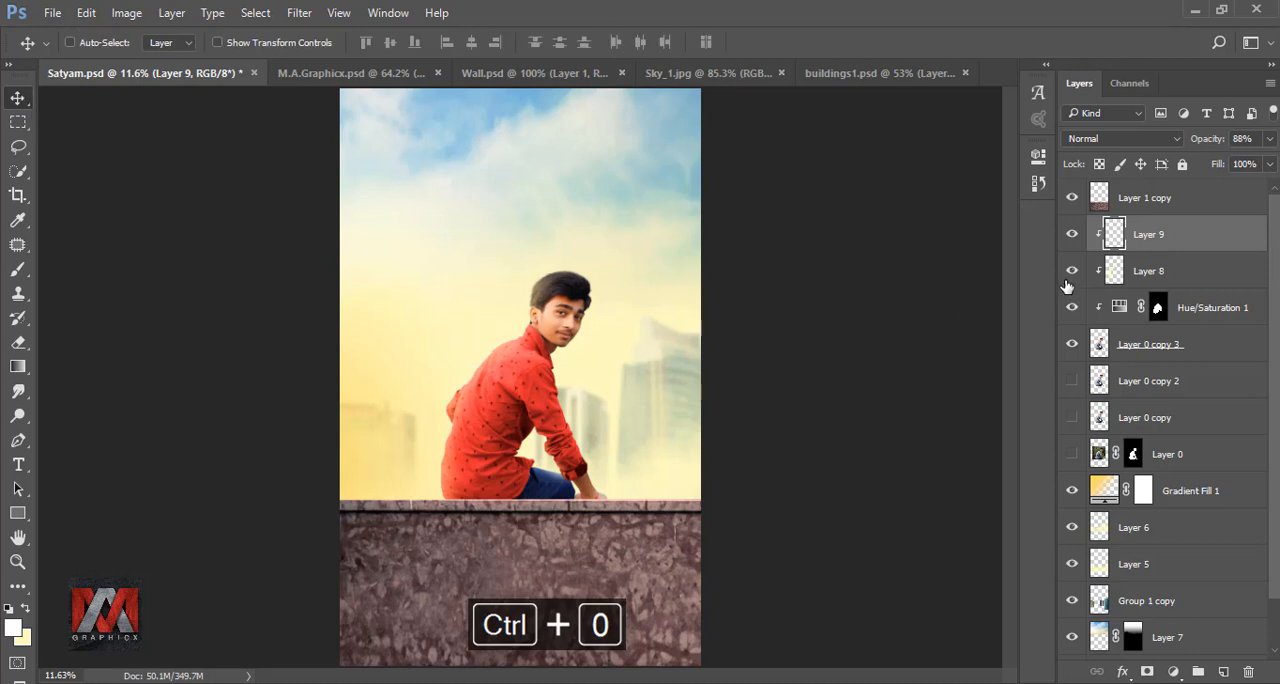
left_click(1071, 235)
left_click(1071, 235)
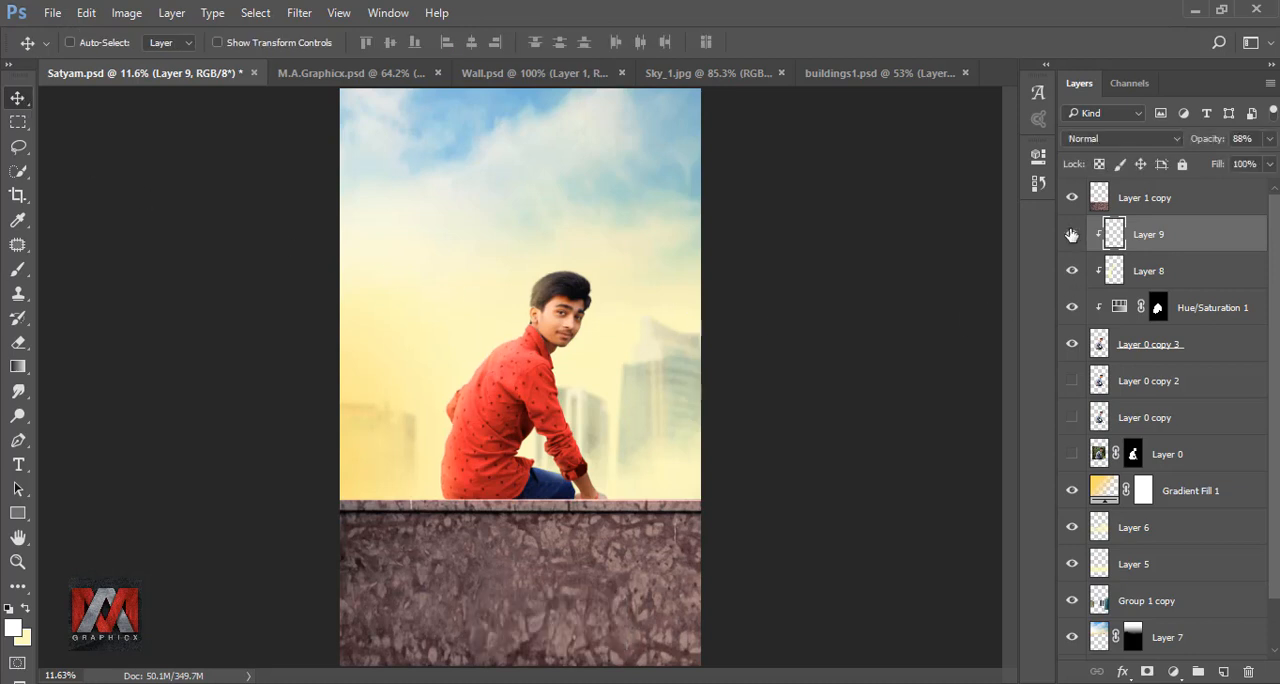
- Add a white Linear Dodge (Add) inner shadow to Layer 0 copy 3 with 75% opacity and a 139° angle
left_click(1099, 345)
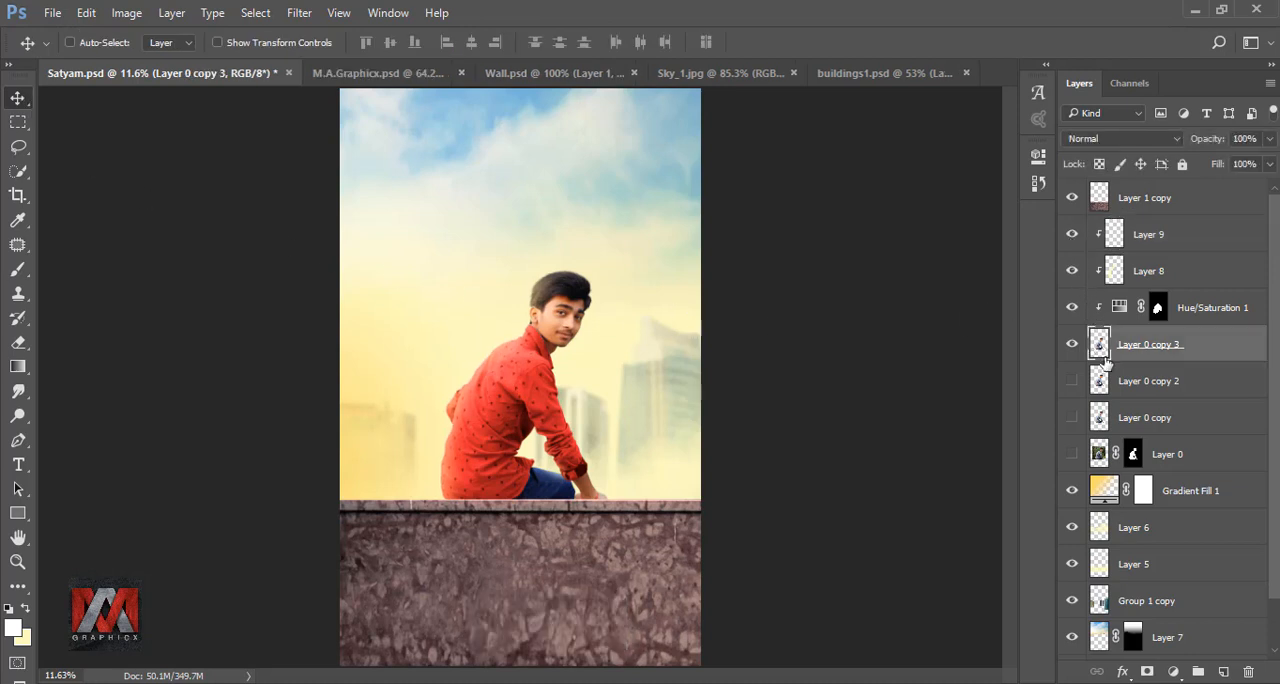
left_click(1122, 671)
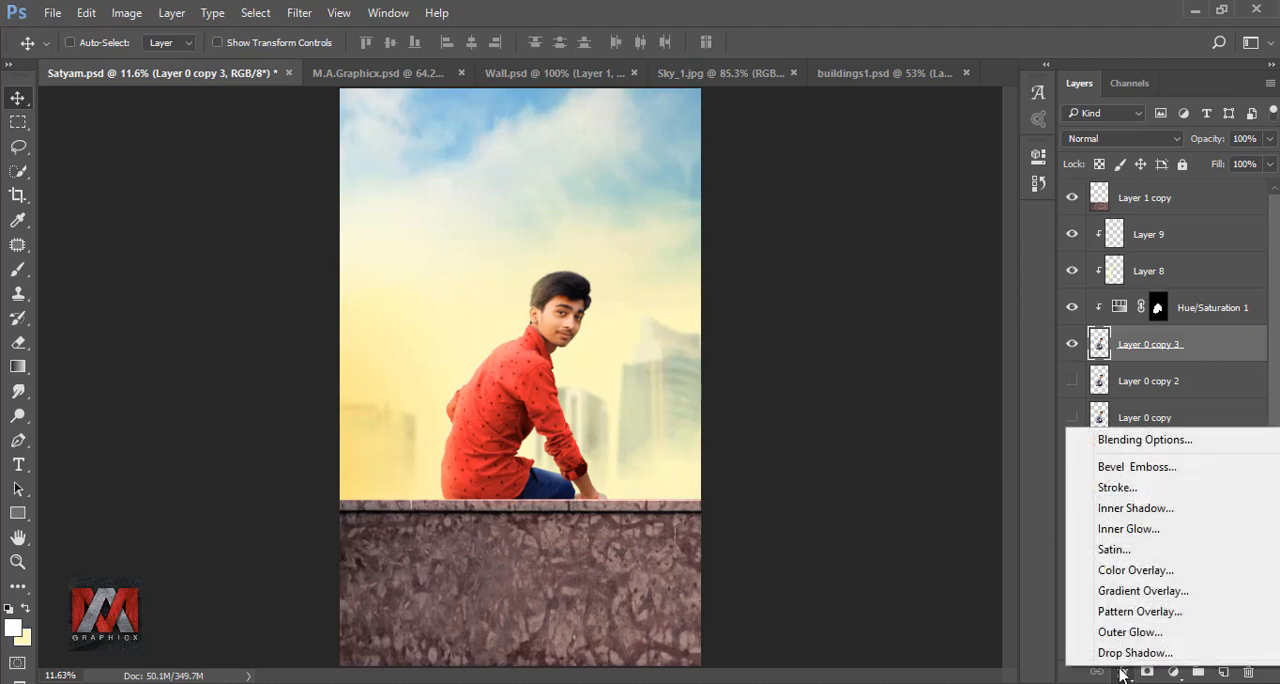
left_click(1136, 509)
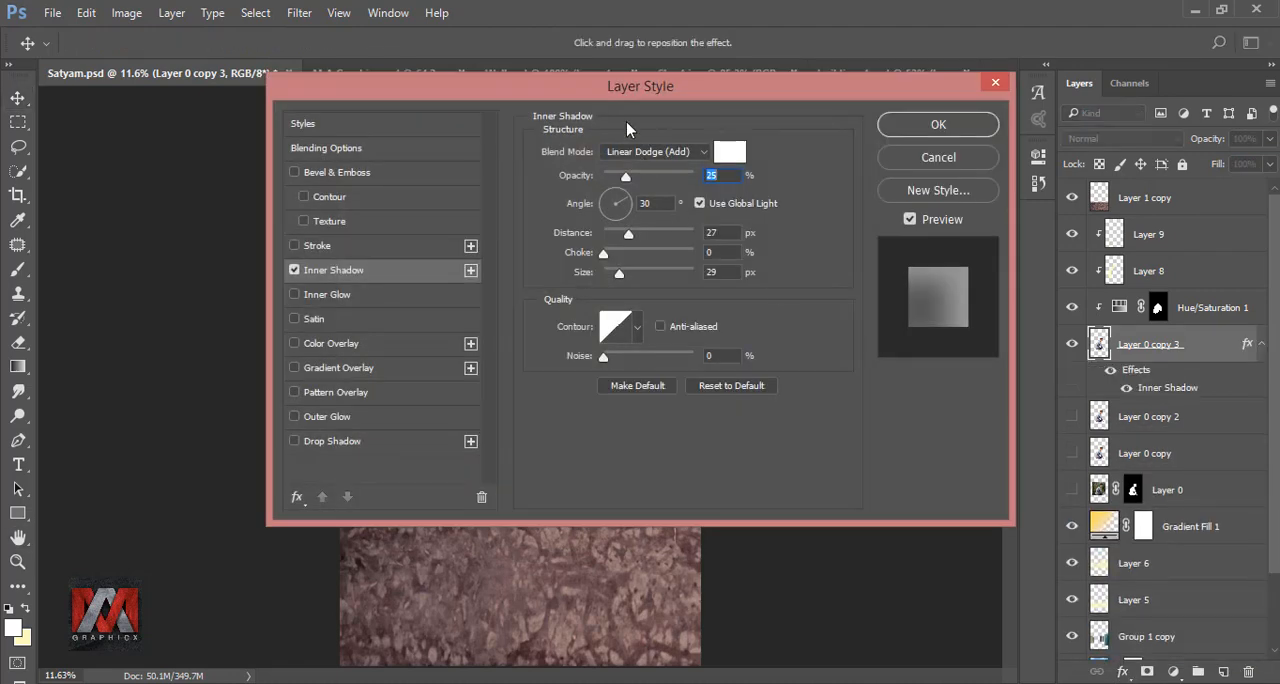
left_click_drag(595, 115, 1012, 114)
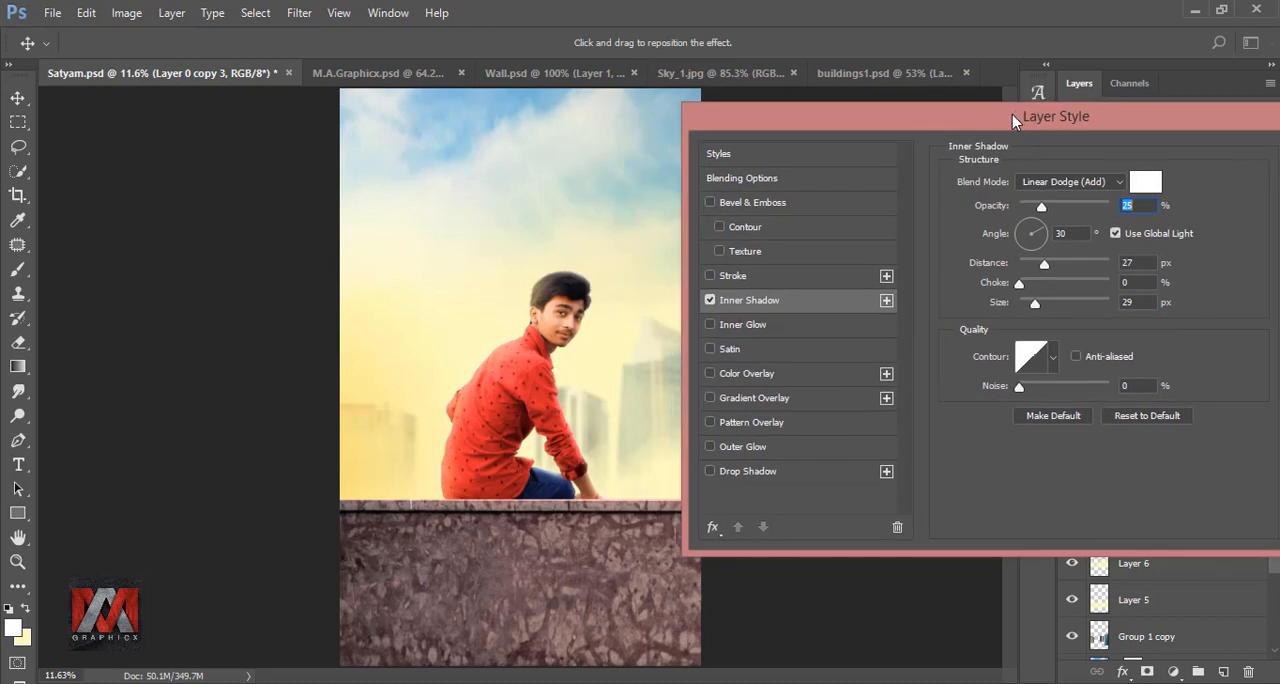
left_click_drag(1041, 226, 1089, 207)
left_click_drag(1044, 264, 1071, 266)
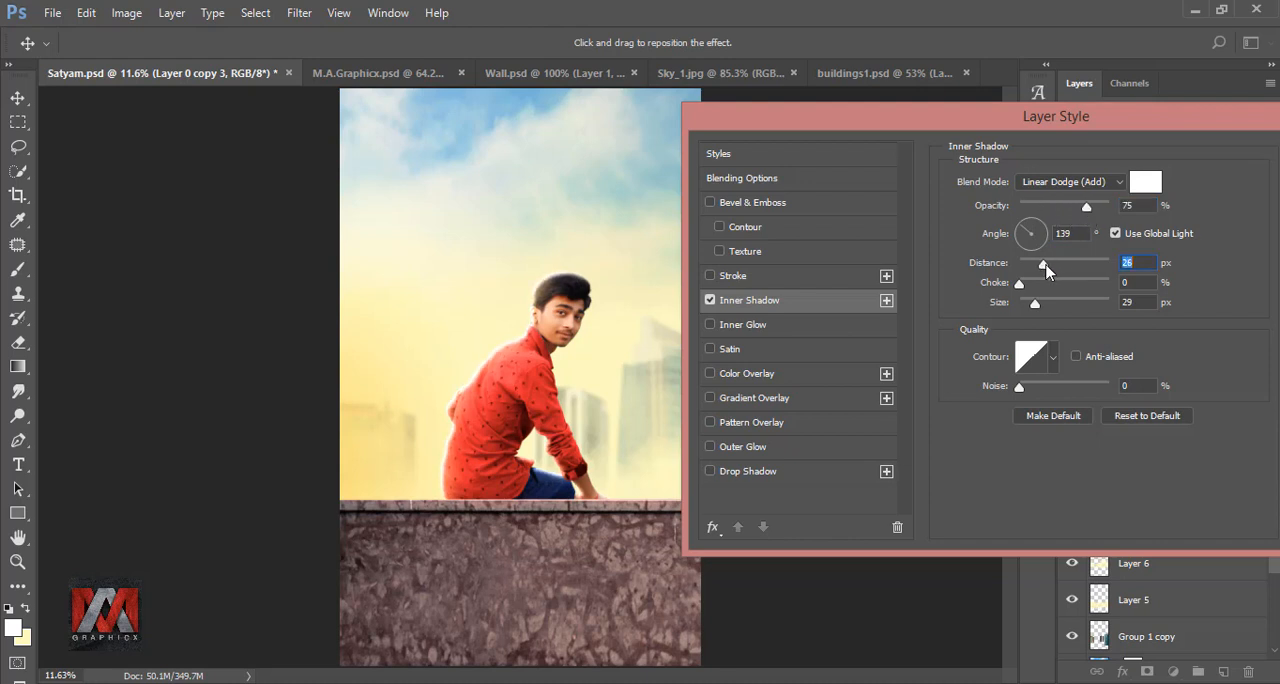
- Adjust the inner shadow's size and distance, reduce its opacity to 25%, and apply the layer style
left_click_drag(1035, 305, 1030, 270)
left_click_drag(1083, 211, 1041, 210)
mouse_move(1028, 264)
left_mouse_down()
mouse_move(1066, 280)
mouse_move(1044, 305)
mouse_move(1040, 284)
mouse_move(1019, 284)
left_mouse_up()
left_click_drag(1101, 143, 688, 133)
key("Return")
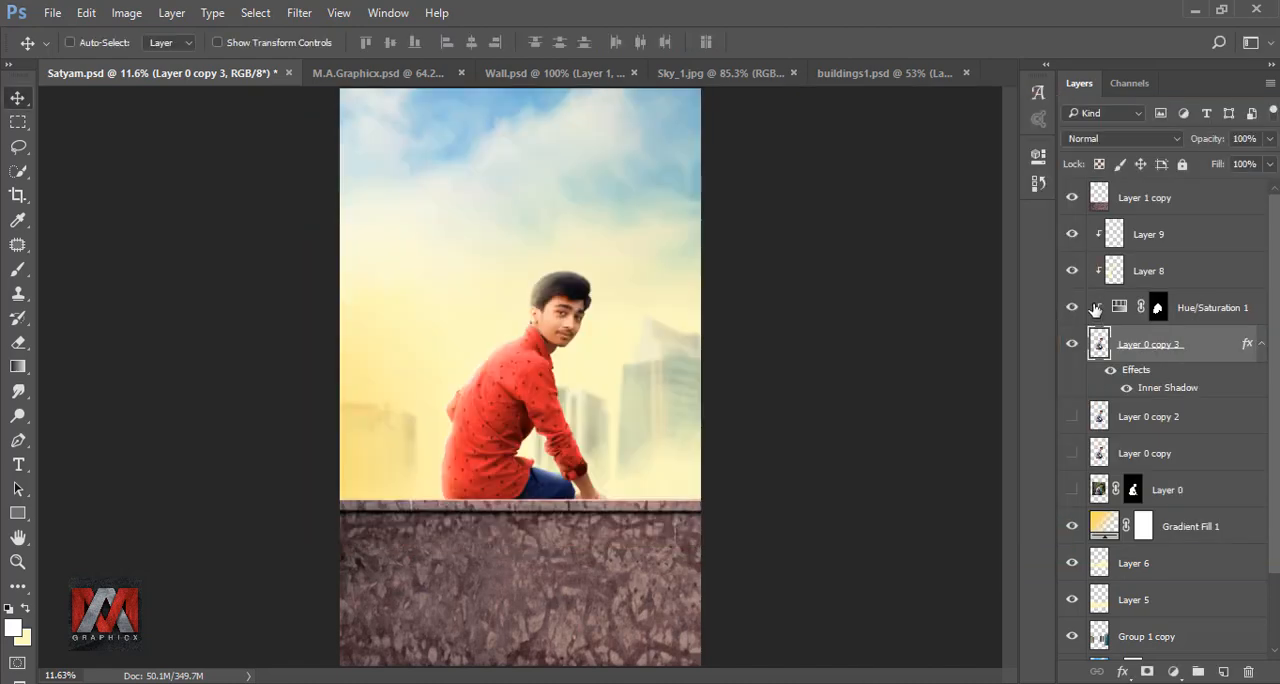
- Lower Layer 9's opacity to 40% and compare the man's edge with that layer hidden and shown
left_click(1073, 236)
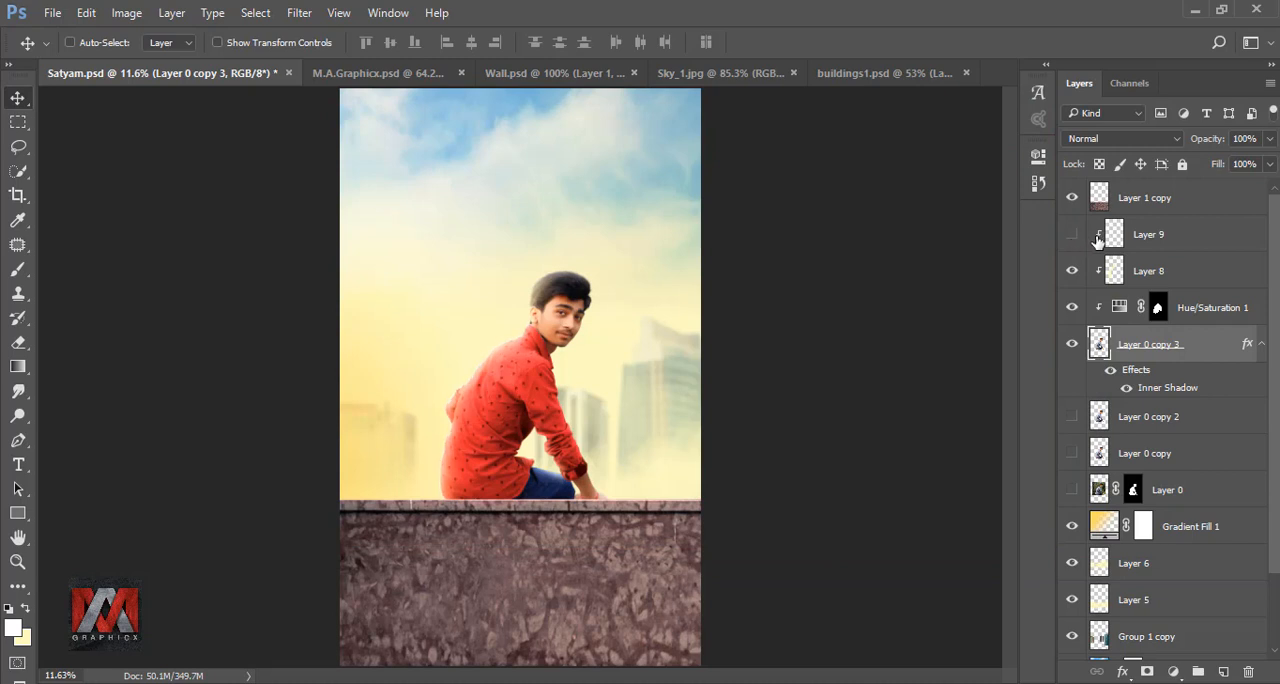
left_click(1165, 236)
left_click(1072, 234)
left_click(1270, 141)
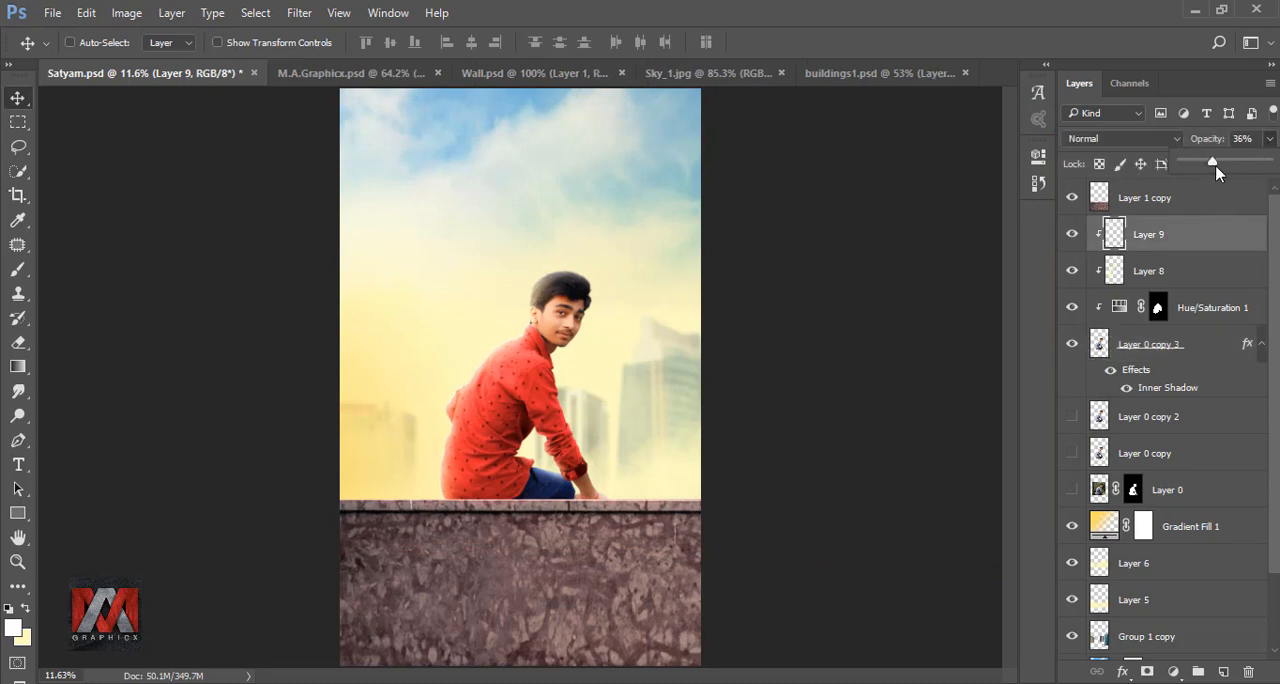
left_click(1072, 234)
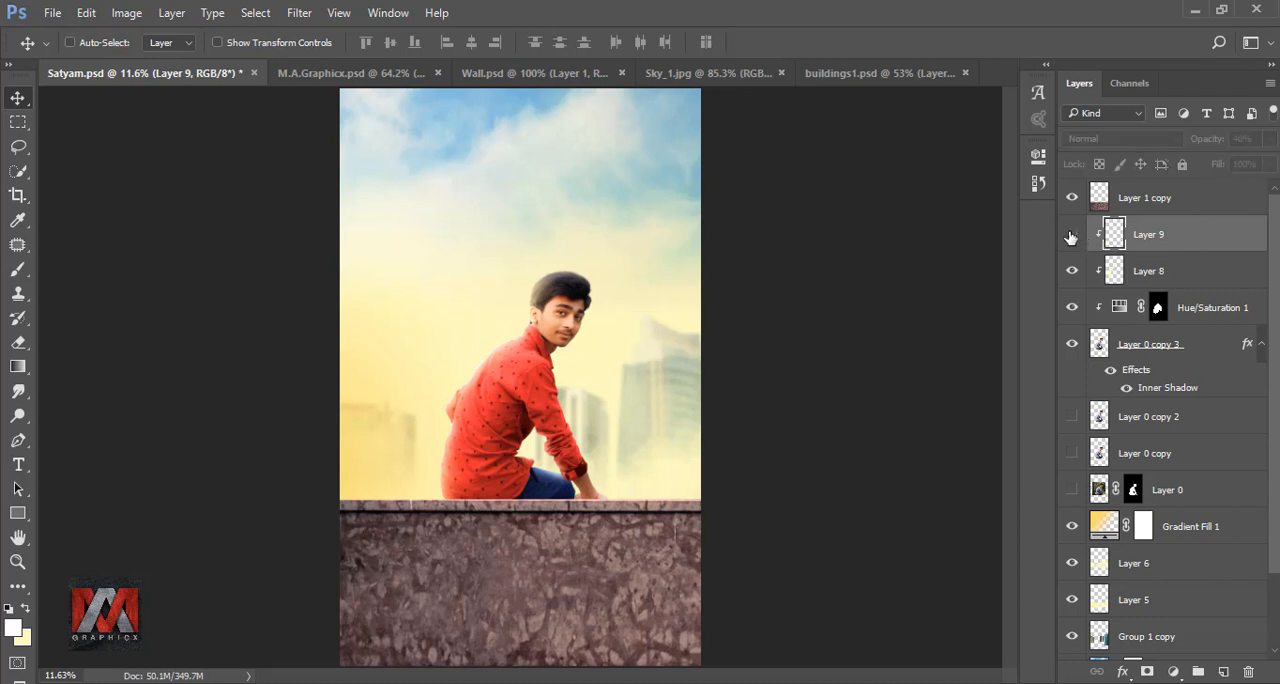
left_click(1071, 236)
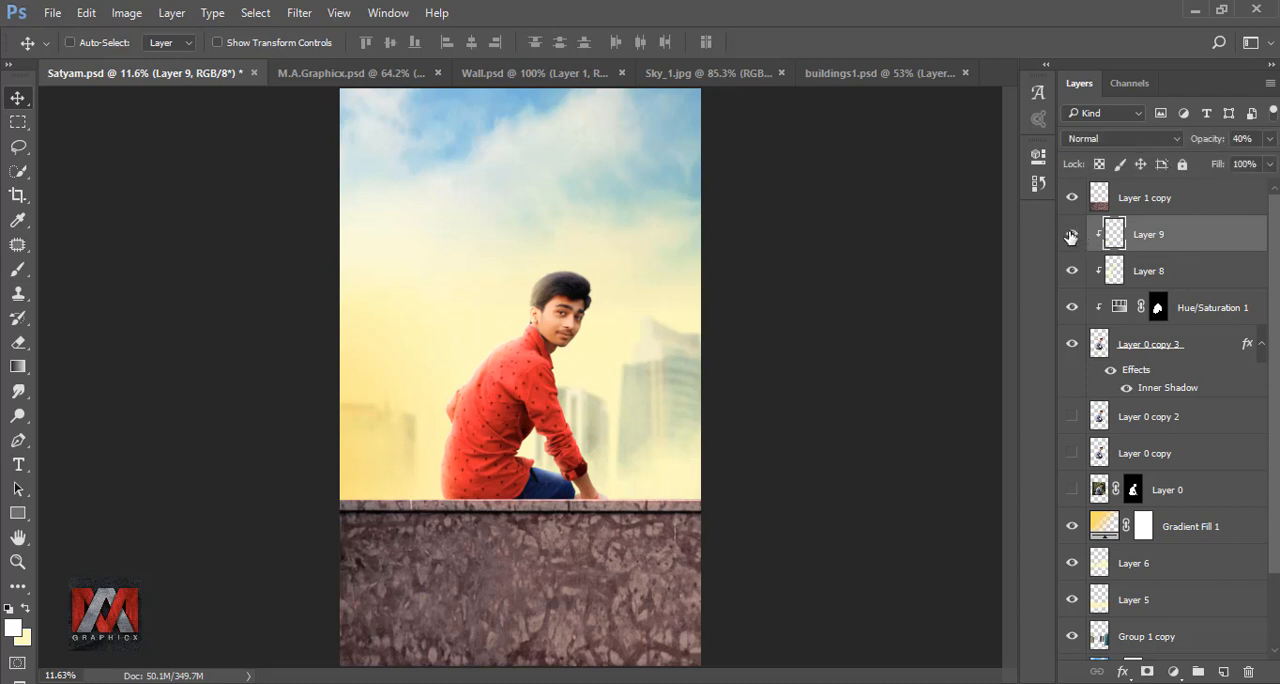
- Convert the inner shadow of Layer 0 copy 3 into its own layer and move it directly above Layer 9
left_click(1111, 371)
left_click(1111, 371)
right_click(1246, 348)
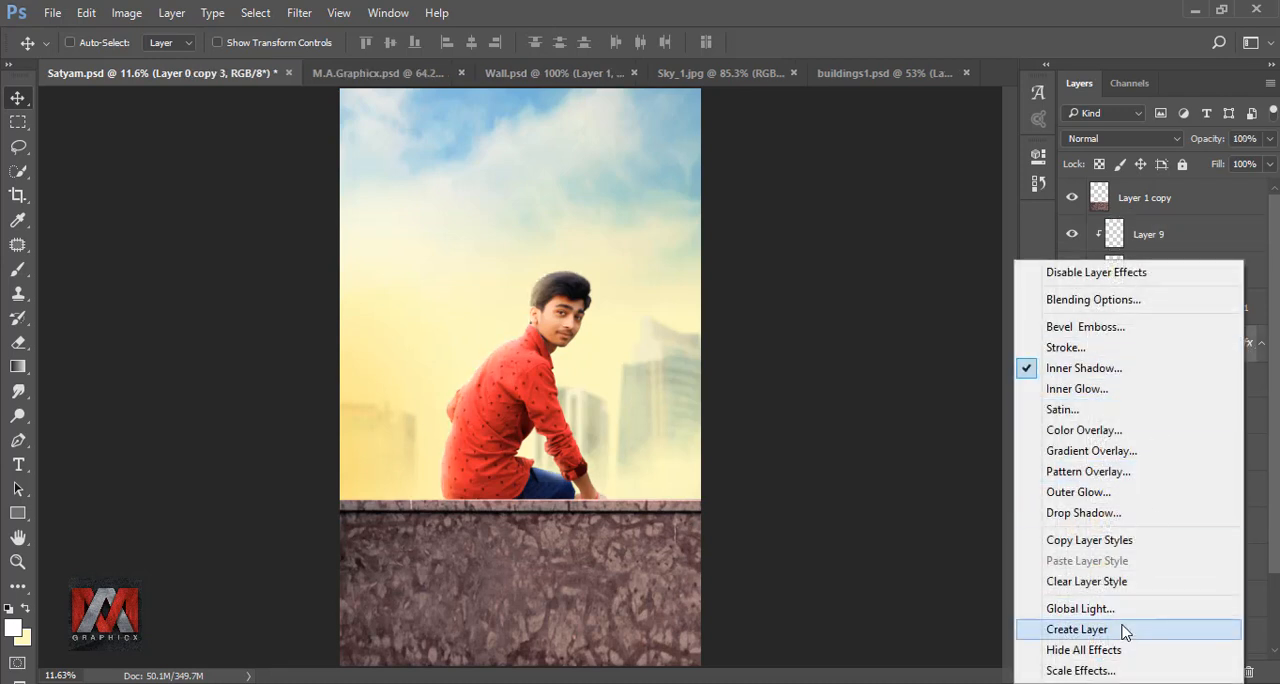
left_click(1126, 630)
left_click(586, 284)
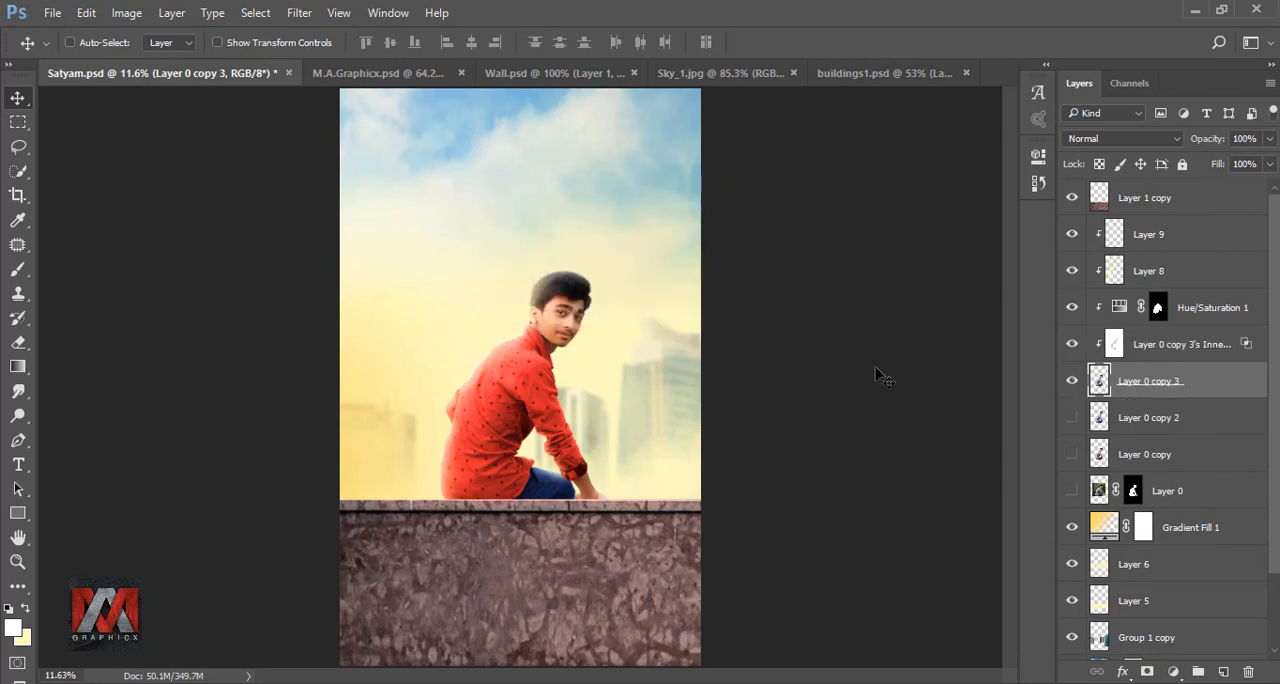
left_click_drag(1166, 345, 1182, 246)
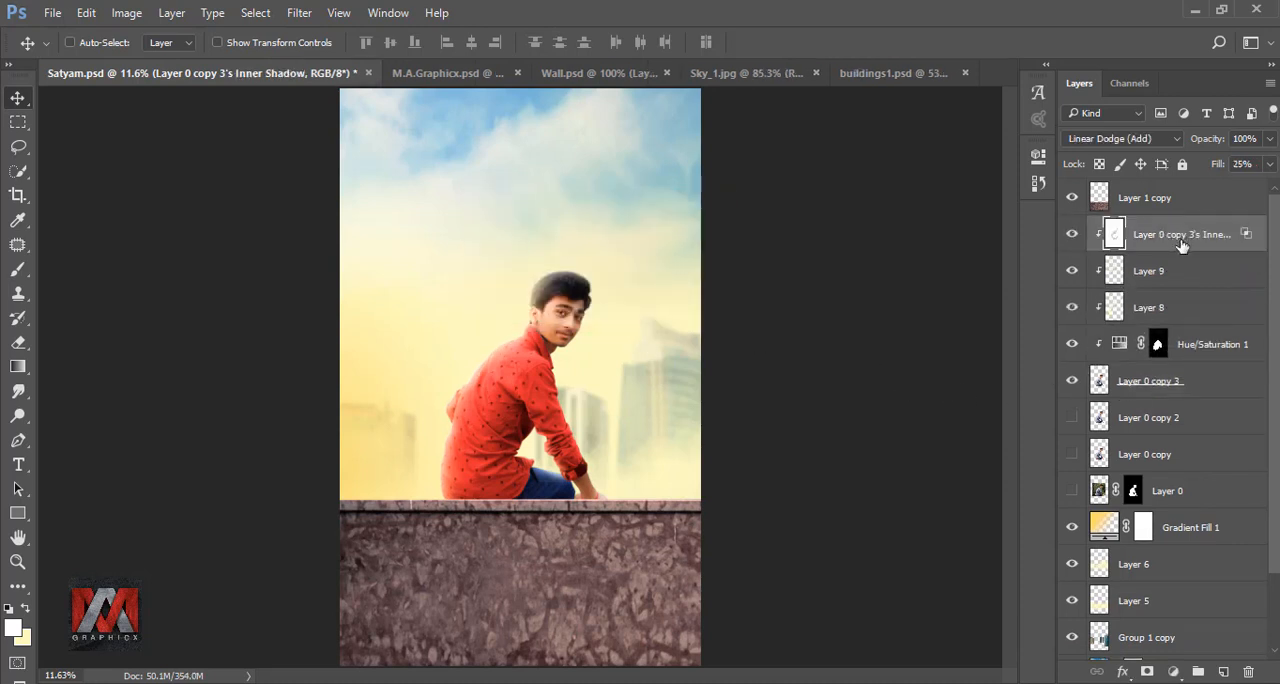
- Set the inner shadow layer's opacity to 82% and compare the man with its glow off and on
left_click(1070, 234)
left_click(1070, 234)
left_click_drag(1267, 145, 1255, 168)
left_click(1205, 241)
left_click(1072, 236)
left_click(1072, 236)
- Erase the inner shadow glow around the jeans and hand with a 300 px eraser at 100% opacity, and compare the result
left_click(18, 343)
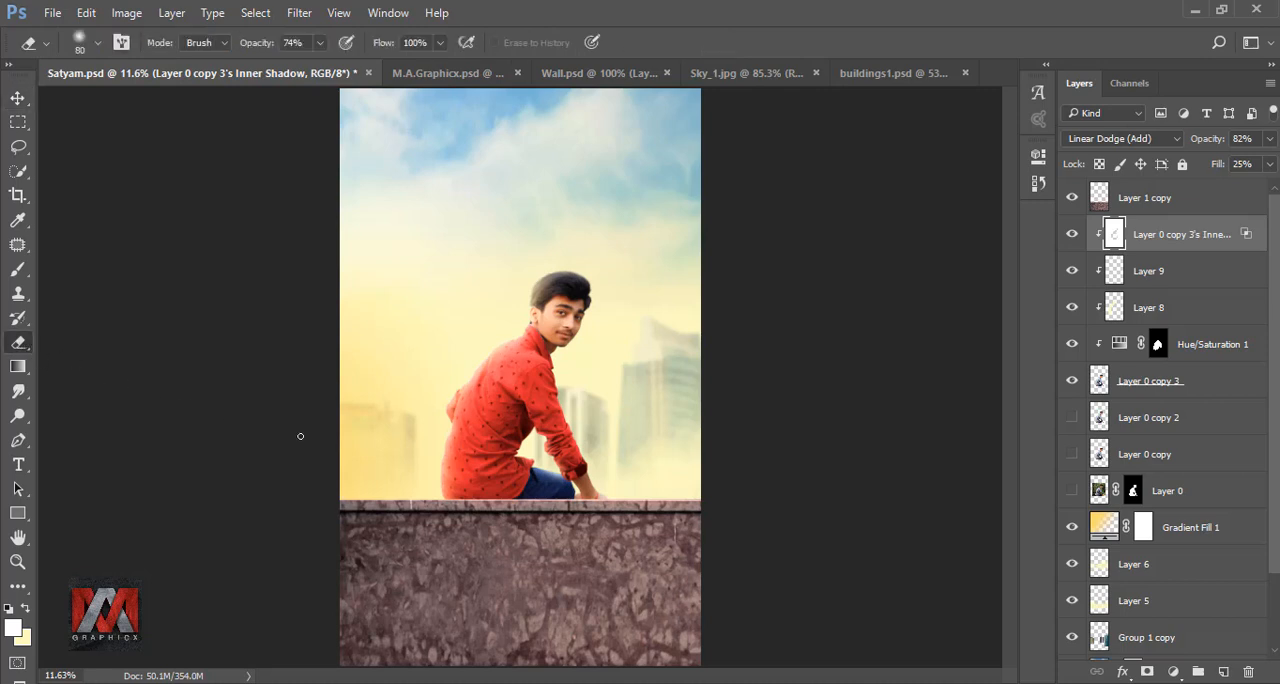
key("bracketright")
key("bracketright")
key("bracketright")
key("bracketright")
key("bracketright")
key("bracketright")
key("bracketright")
key("0")
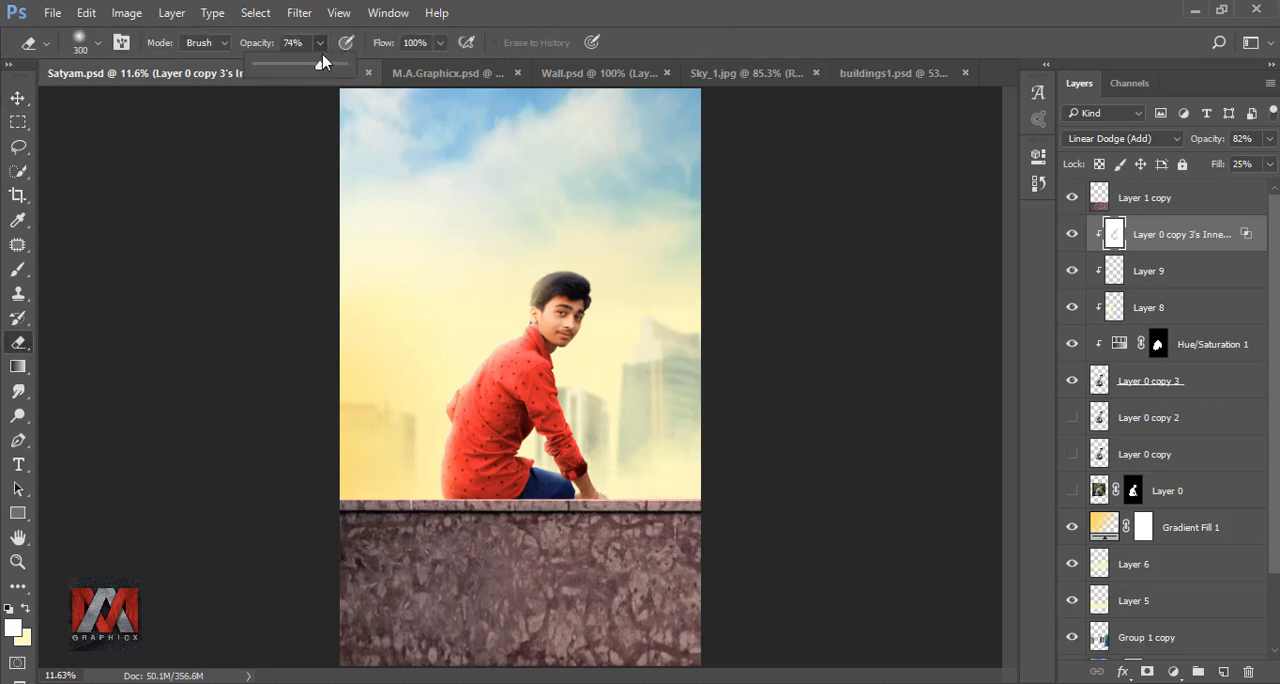
left_click_drag(523, 467, 616, 502)
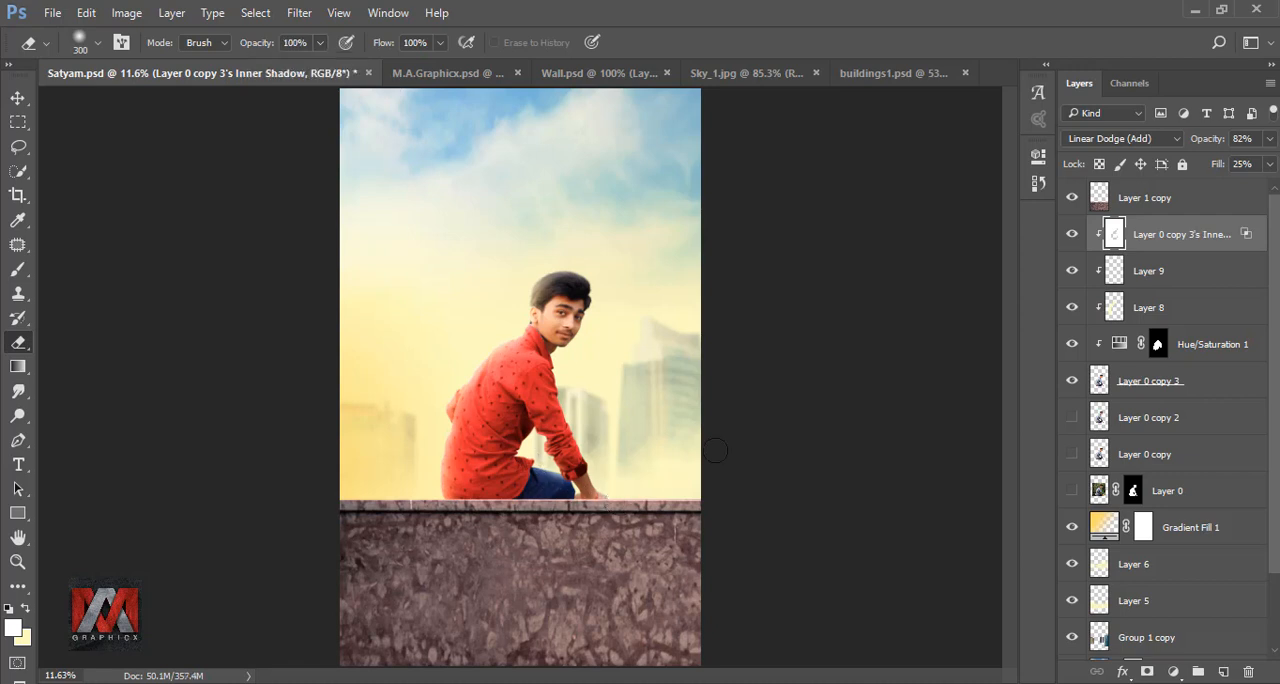
left_click(1073, 233)
left_click(1073, 233)
left_click(1073, 234)
left_click(1073, 234)
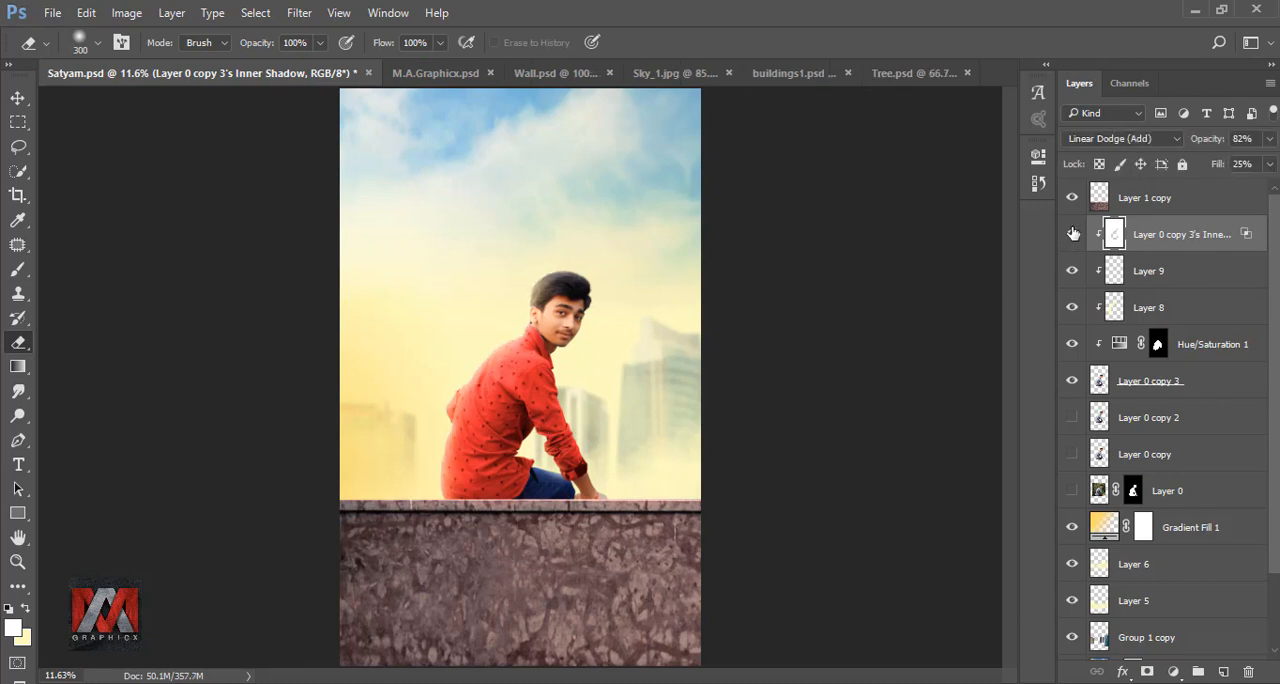
- Bring the masked palm tree from Tree.psd into the composite, just above the inner shadow layer
left_click(909, 74)
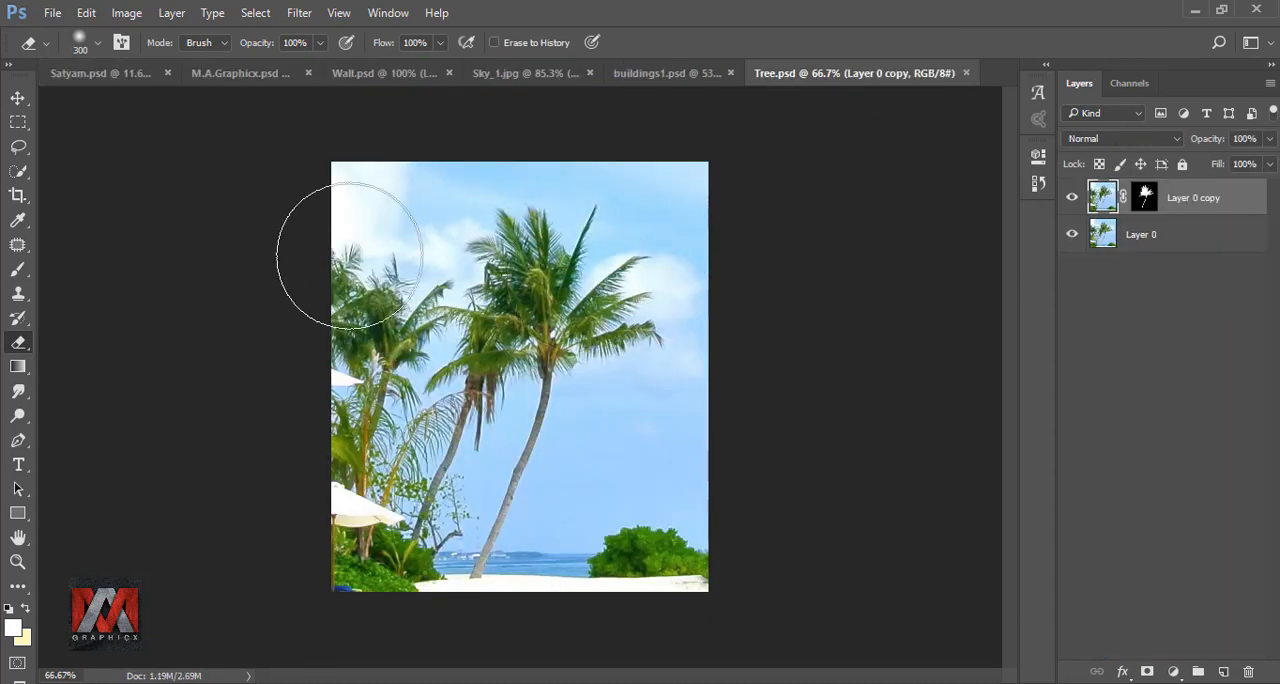
left_click(18, 98)
left_click_drag(530, 349, 651, 375)
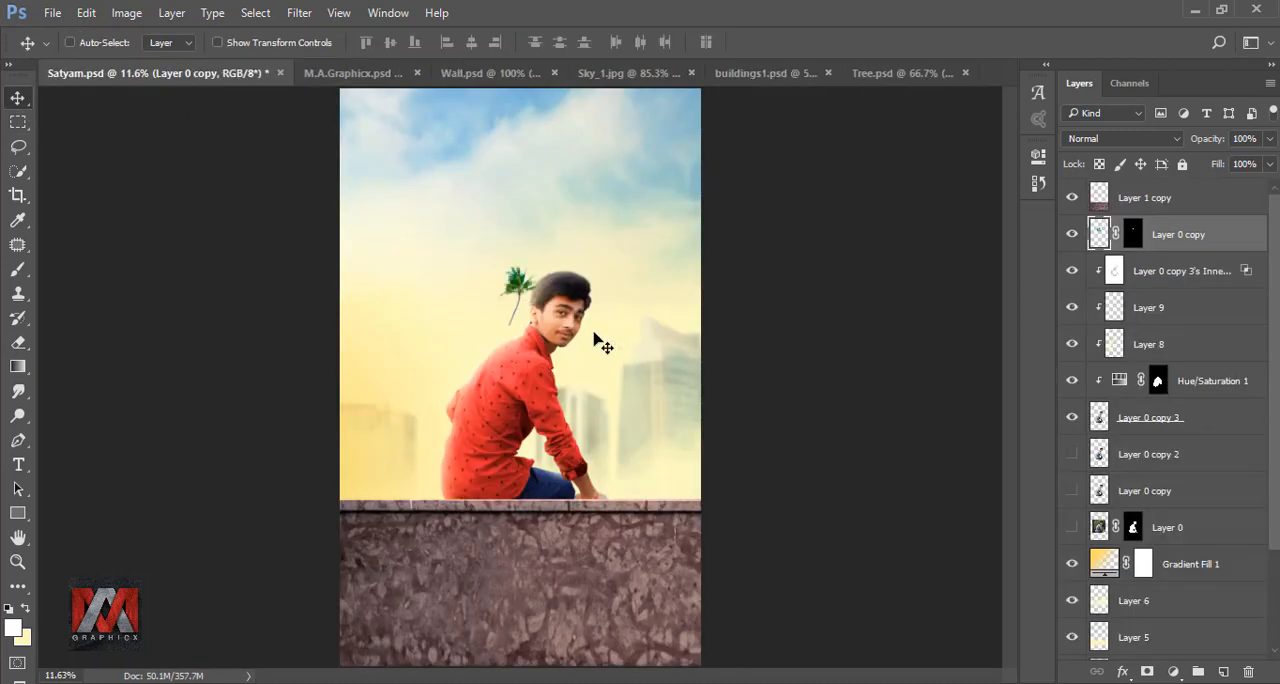
- Scale the palm tree to about 645%, rotate it to -21.43°, and place it at the image's right edge behind the wall
key("ctrl+t")
left_click_drag(549, 333, 950, 683)
left_click_drag(986, 323, 902, 230)
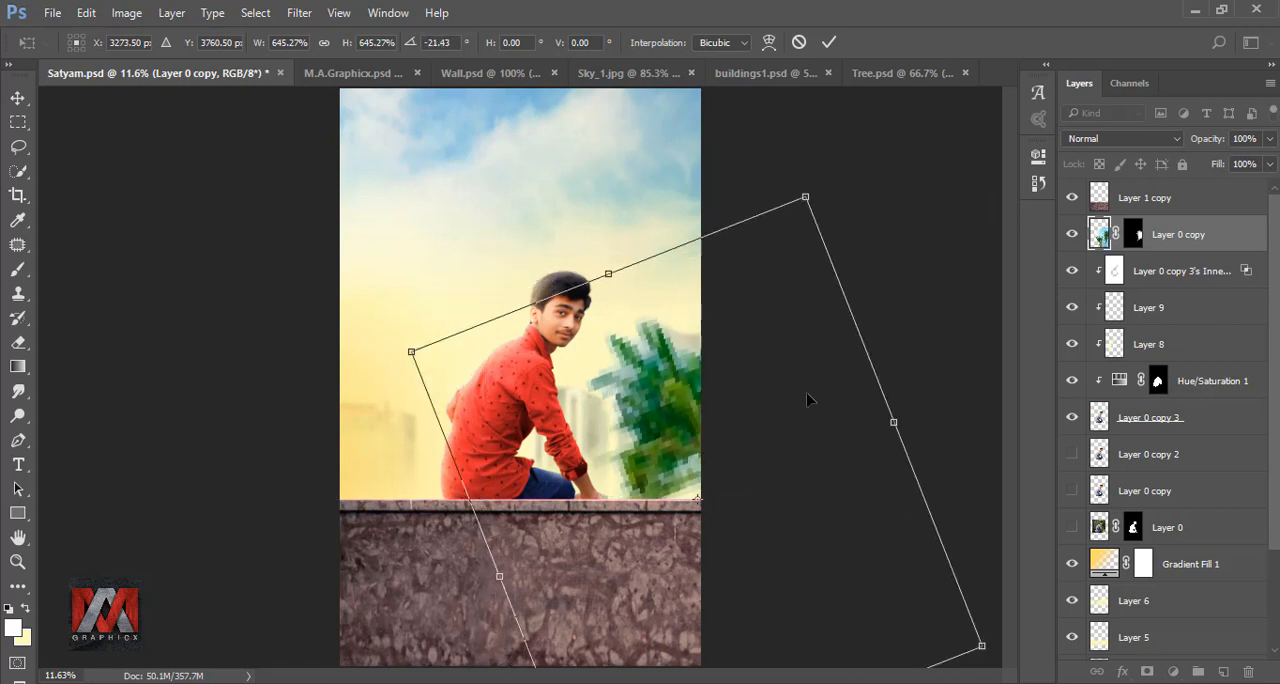
left_click(828, 42)
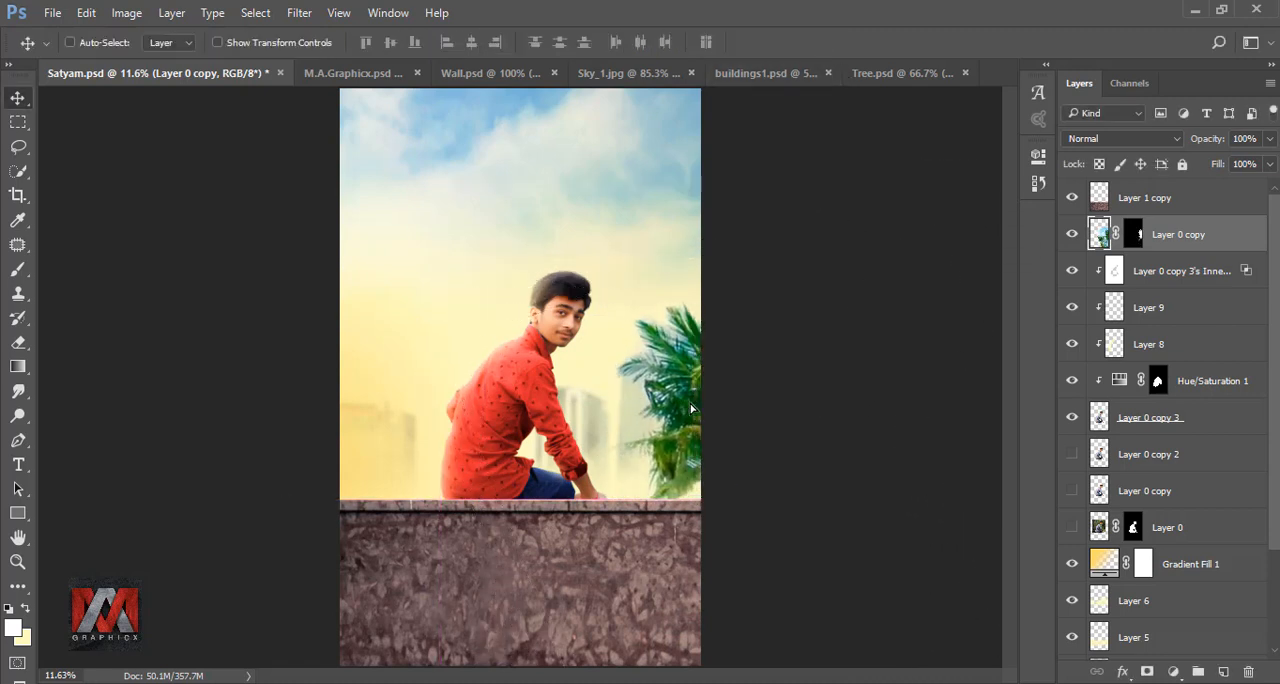
- Rotate the palm tree a further 3.57°, shift it slightly, and compare the image with the tree hidden
key("ctrl+t")
scroll(820, 390, "down", 2)
left_click_drag(895, 390, 892, 403)
left_click(828, 42)
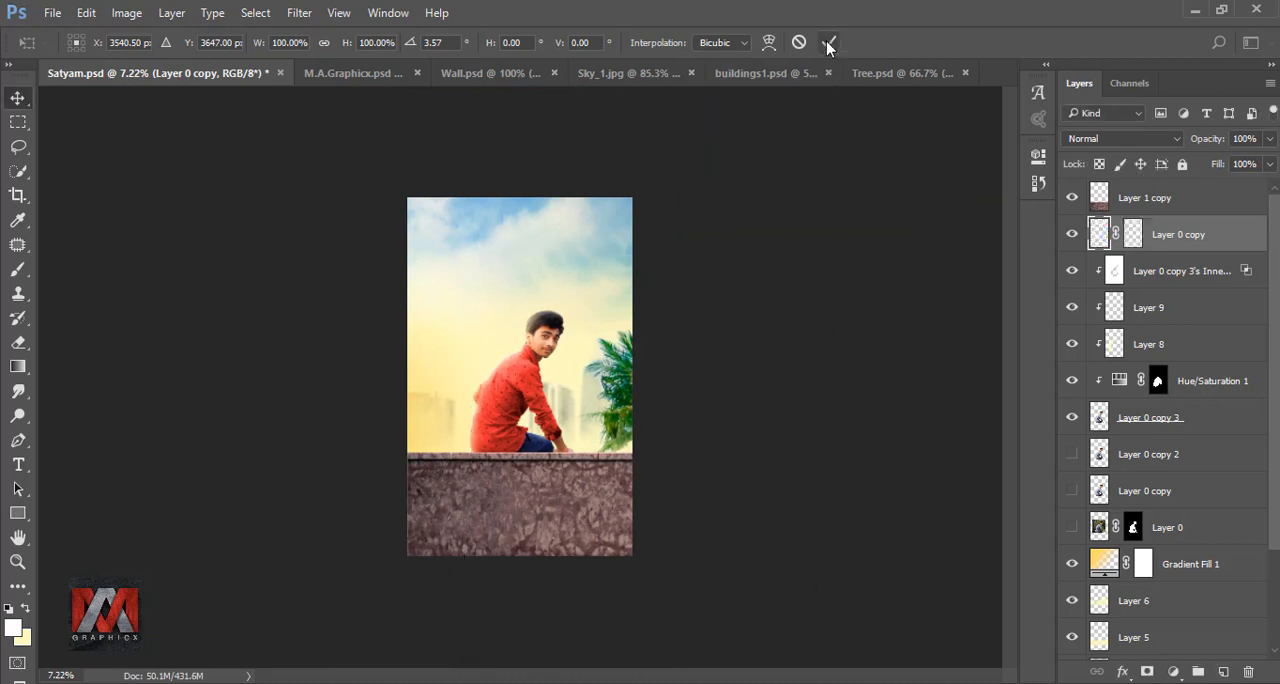
scroll(755, 401, "up", 5)
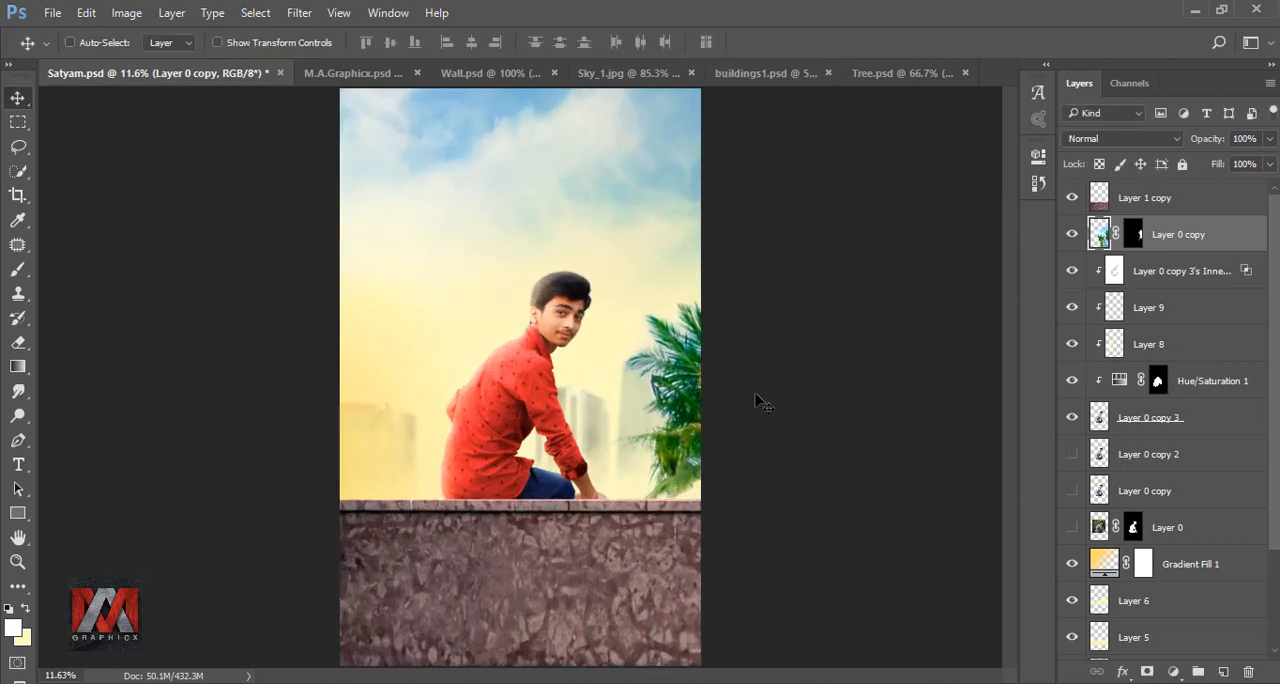
left_click(1071, 236)
left_click(1071, 235)
- Add a Selective Color adjustment clipped to the palm tree layer and choose Cyans as its color range
left_click(1174, 668)
left_click(1143, 655)
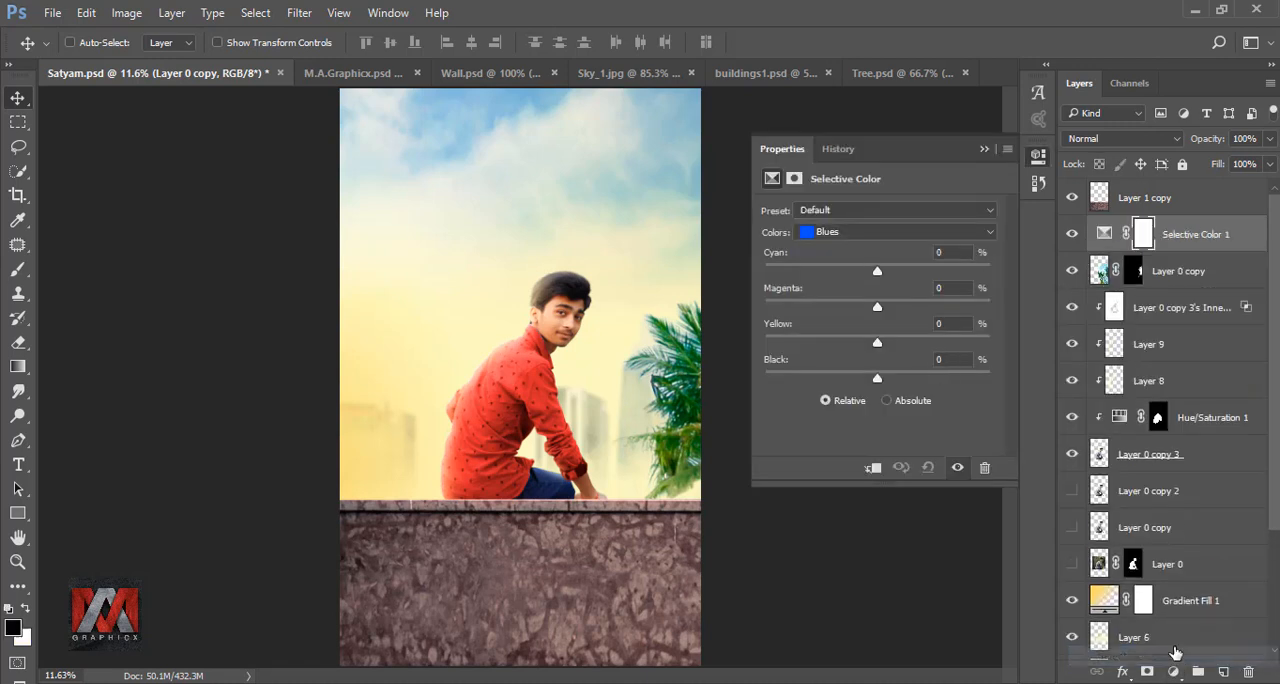
left_click(857, 232)
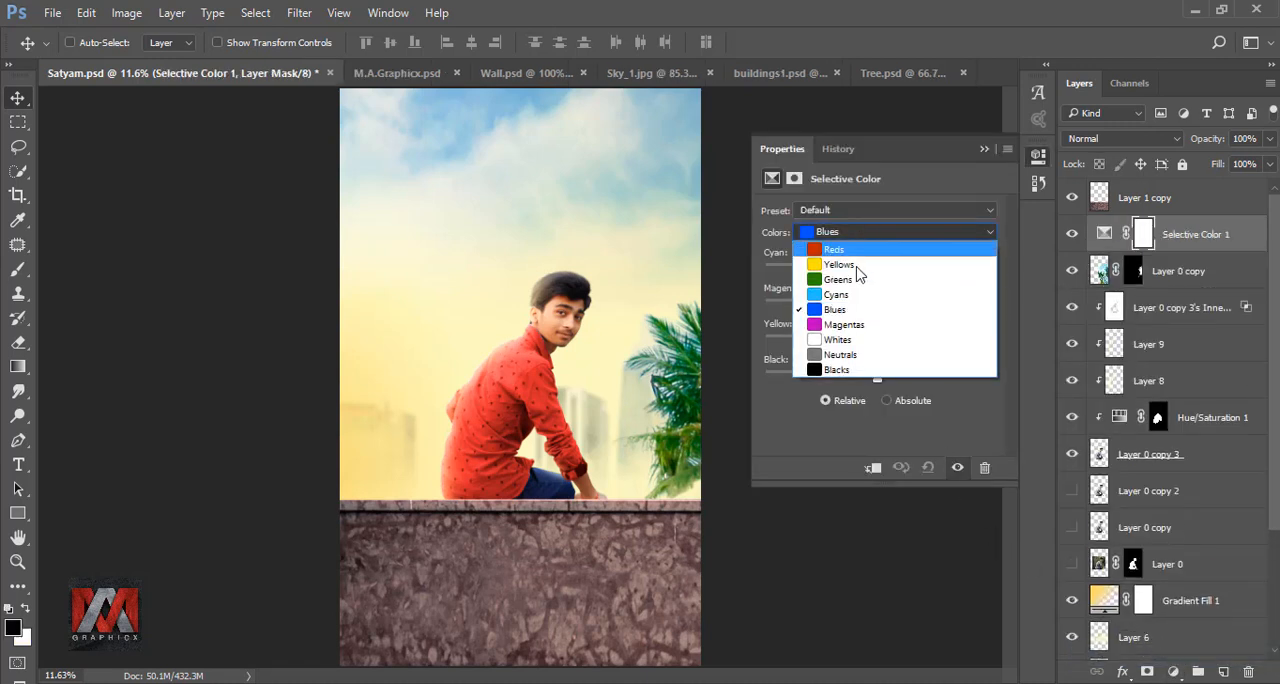
left_click(858, 289)
left_click(872, 468)
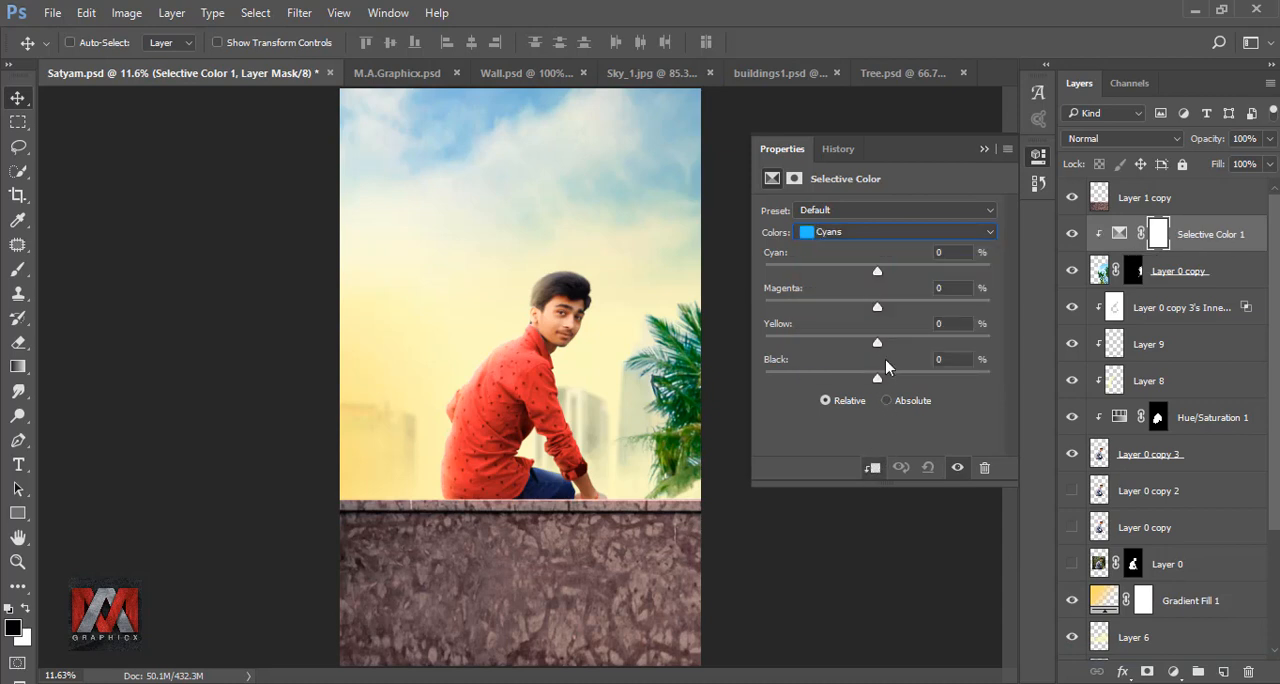
- For the palm tree's Cyans range, set Cyan to -100% and raise Black to its maximum
left_click_drag(878, 270, 690, 266)
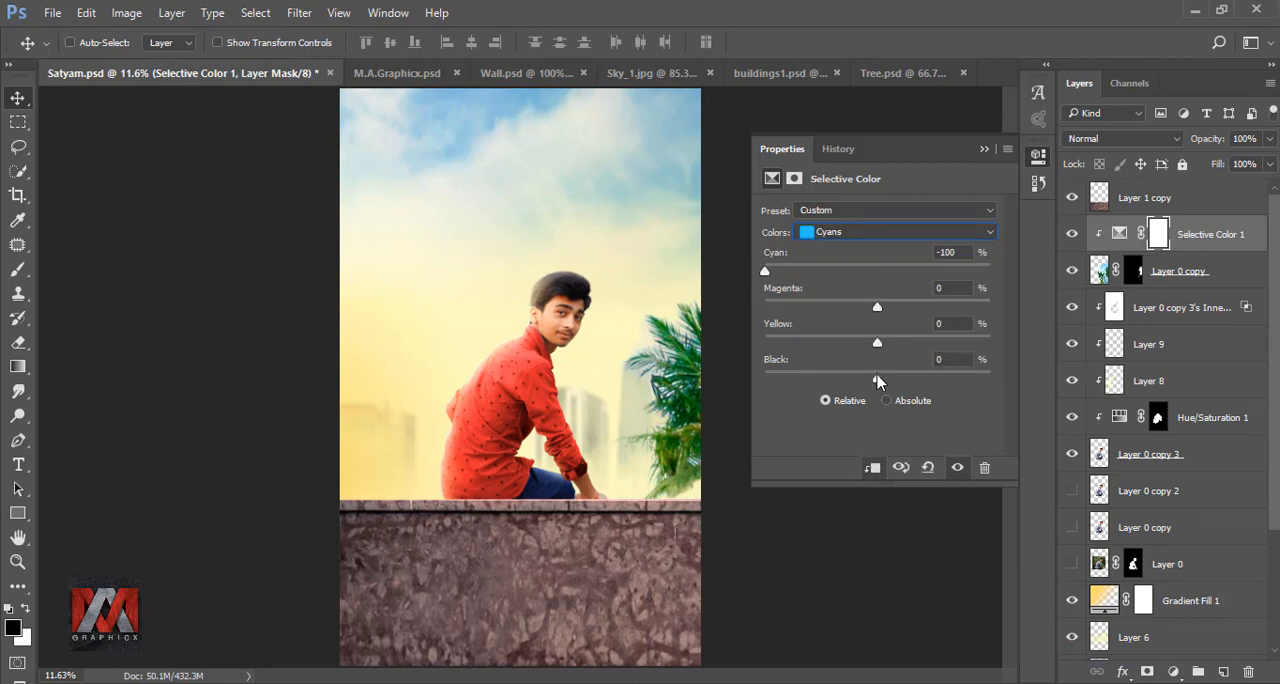
left_click_drag(876, 380, 1032, 402)
left_click(984, 150)
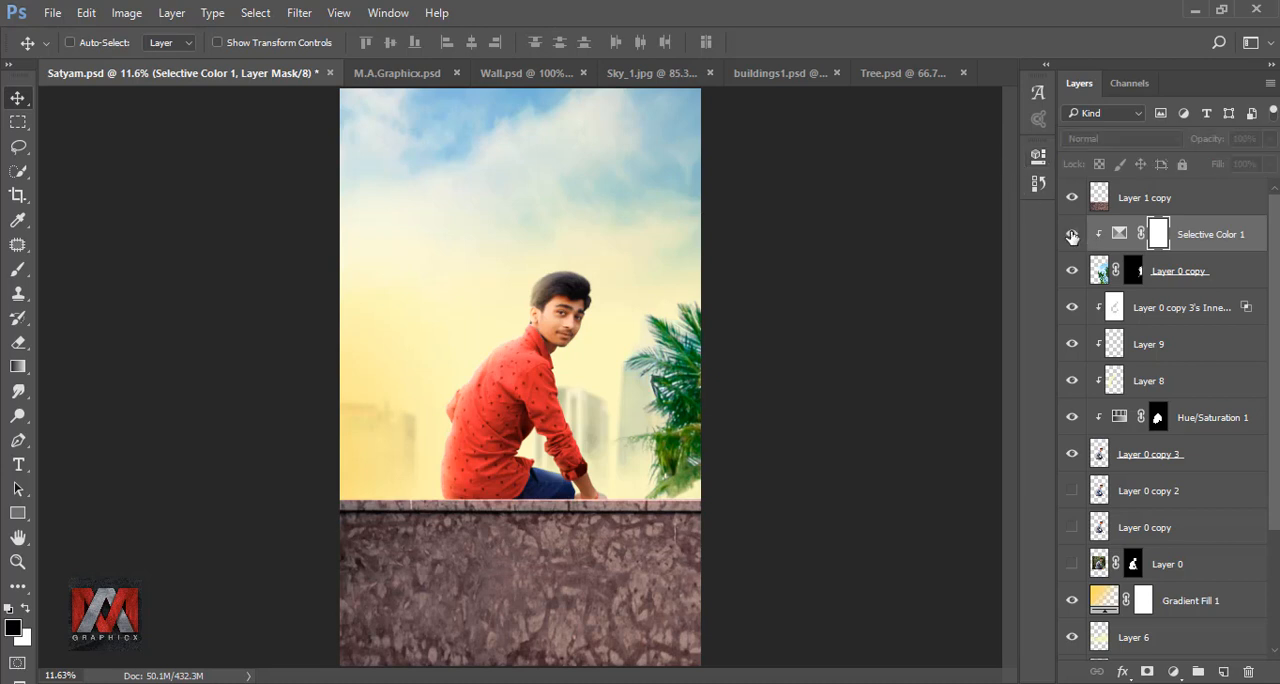
- Duplicate the palm tree with its Selective Color adjustment, then move and transform the copy at the image's left edge behind the wall
left_click(1175, 272)
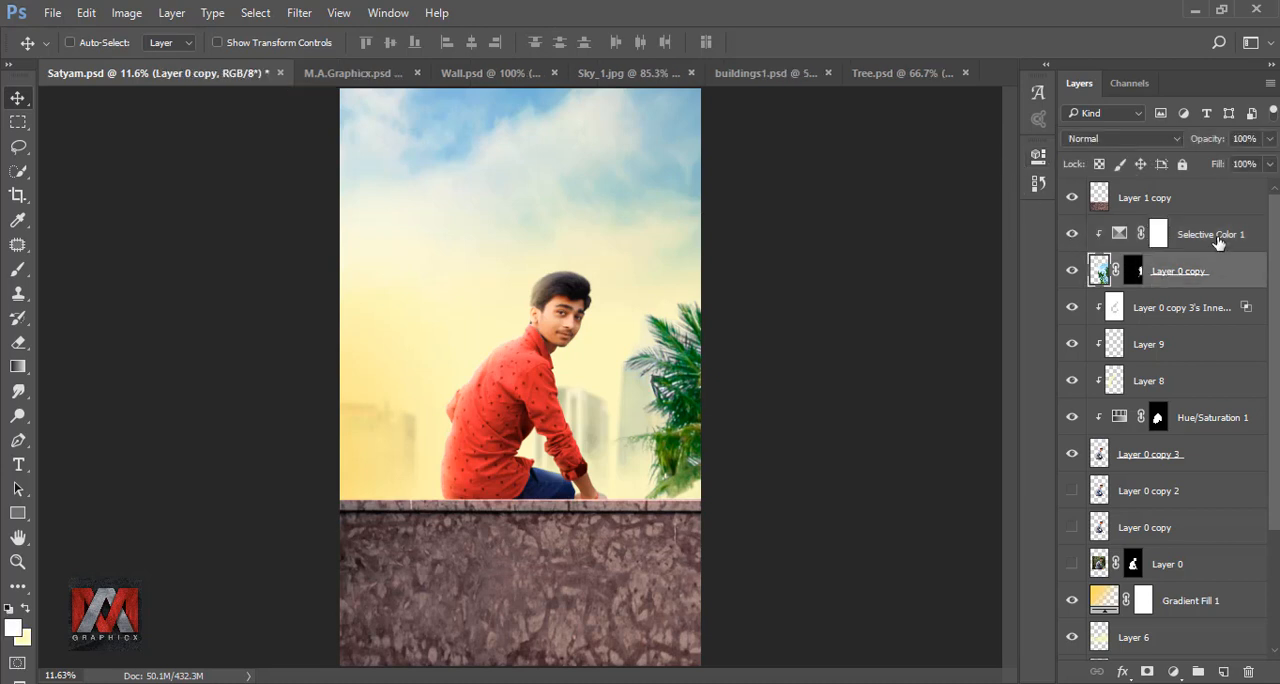
left_click(1217, 246, "shift")
key("ctrl+j")
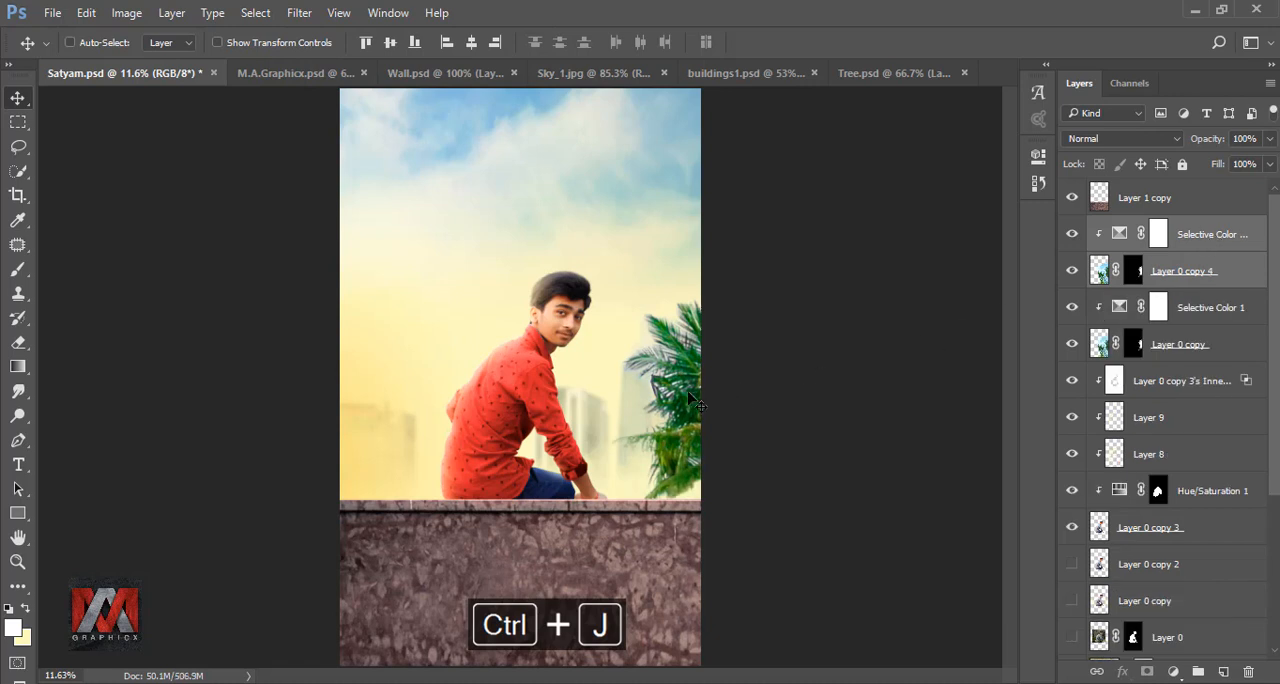
left_click_drag(697, 404, 245, 487)
key("ctrl+t")
left_click_drag(621, 494, 620, 487)
left_click_drag(486, 468, 473, 468)
left_click(828, 42)
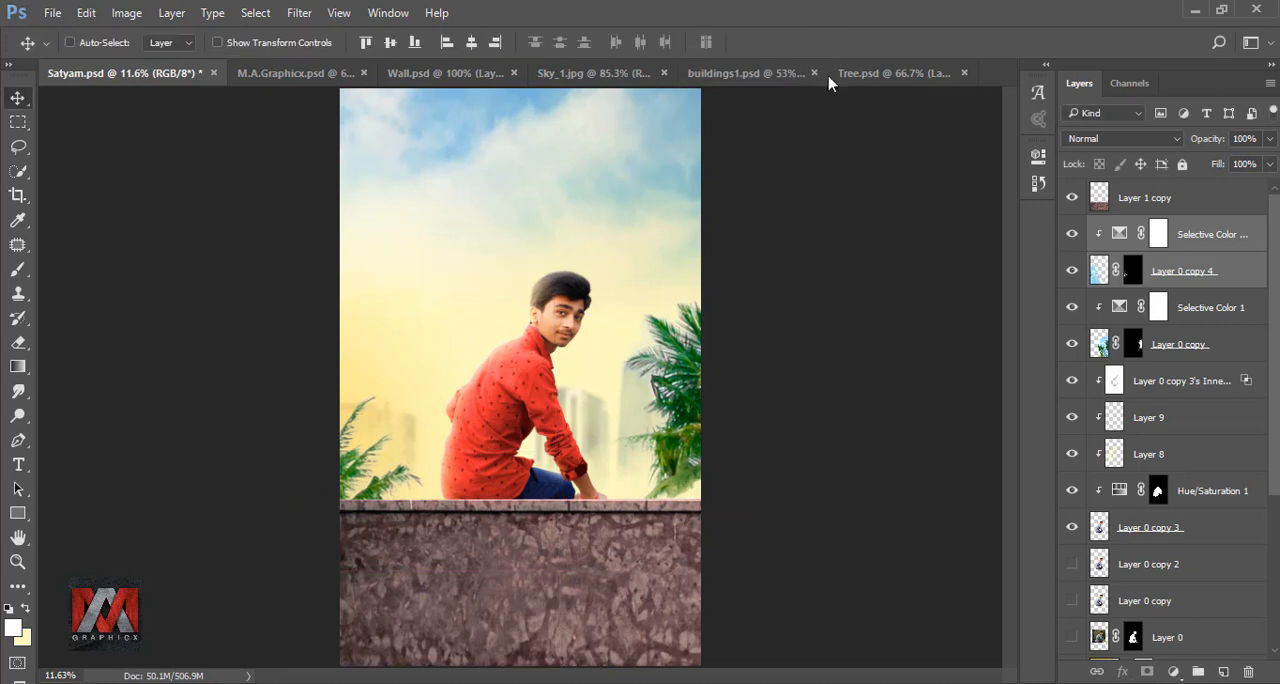
- Group the left palm tree copy with its Selective Color adjustment
left_click(1160, 234)
left_click(1188, 272)
key("ctrl+g")
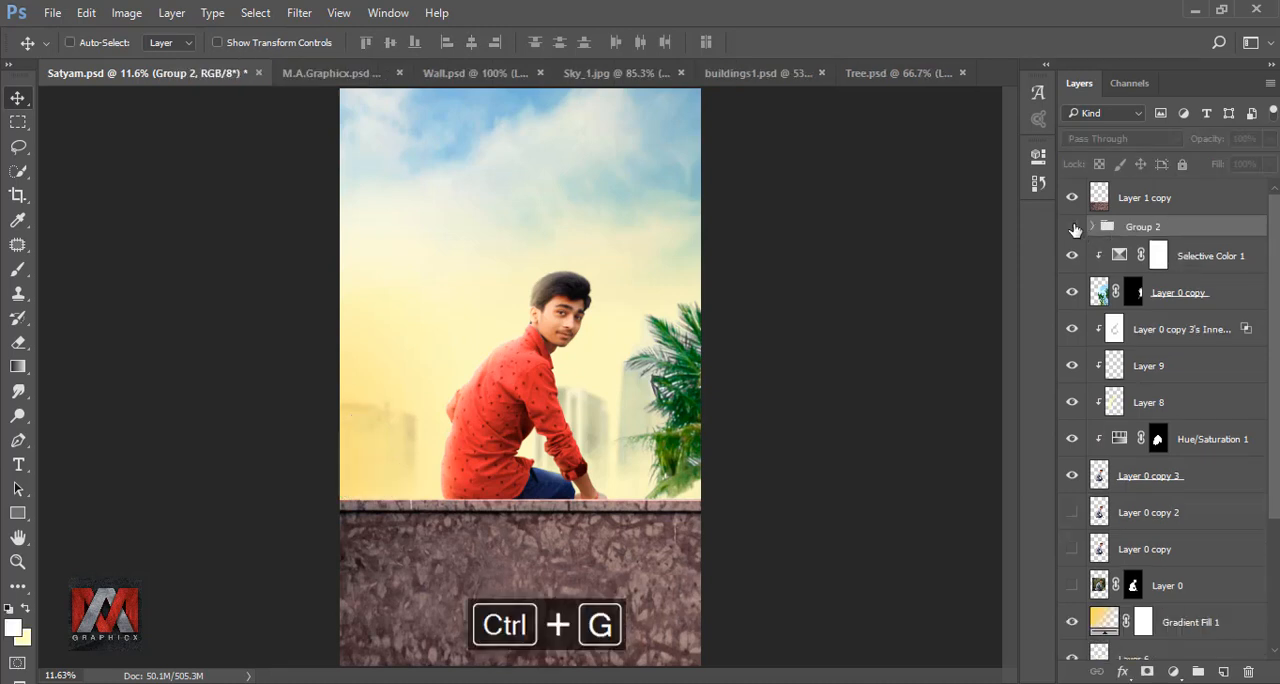
- Group the original right-hand palm tree with its Selective Color adjustment and check the group by toggling its visibility
left_click(1174, 260)
left_click(1174, 292, "ctrl")
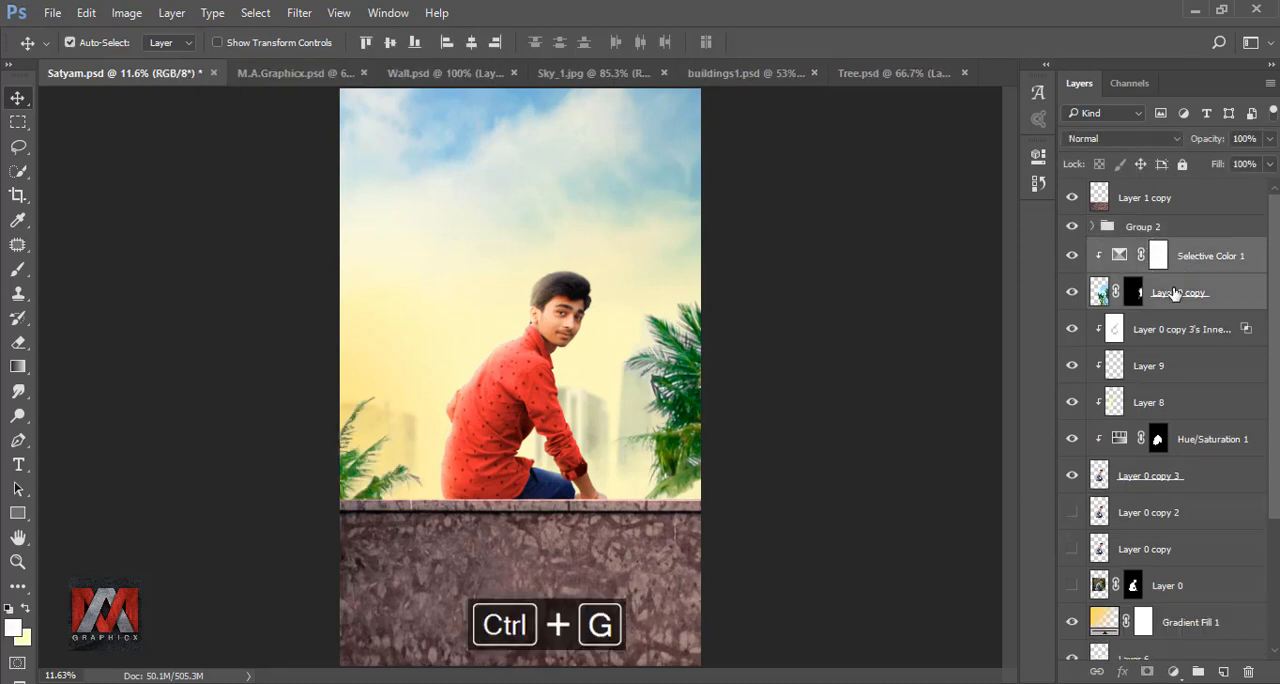
key("ctrl+g")
left_click(1072, 249)
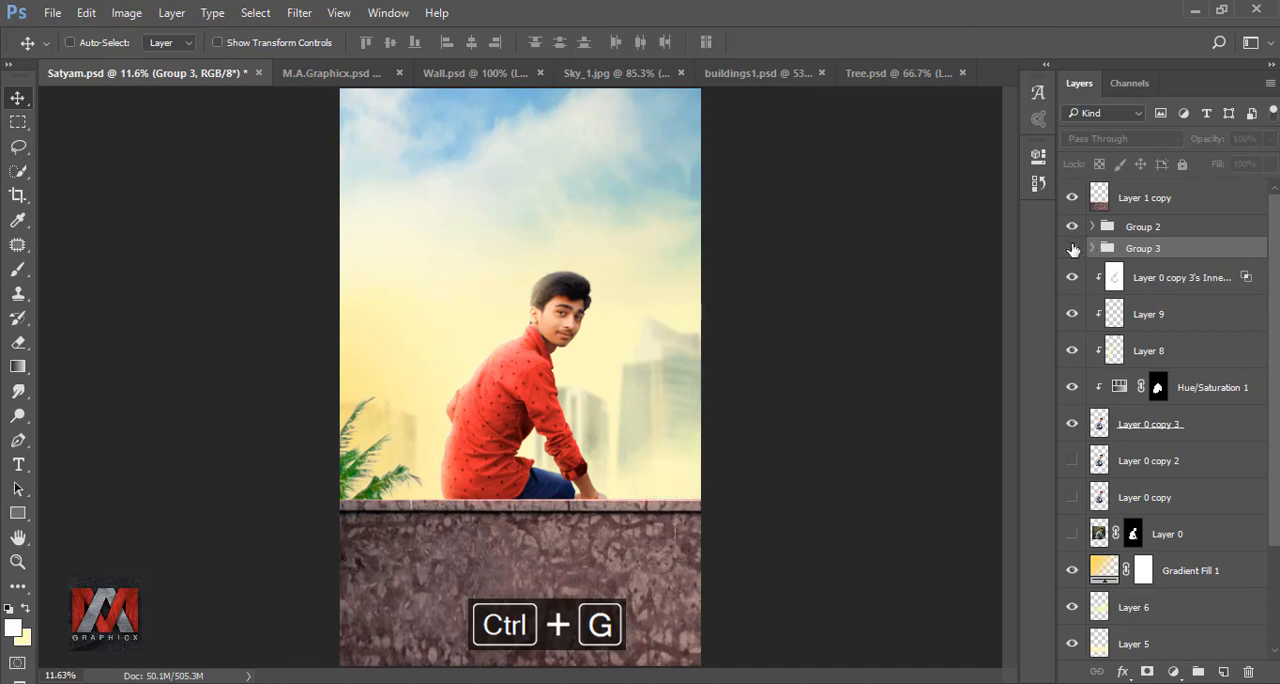
left_click(1072, 249)
left_click(1146, 229)
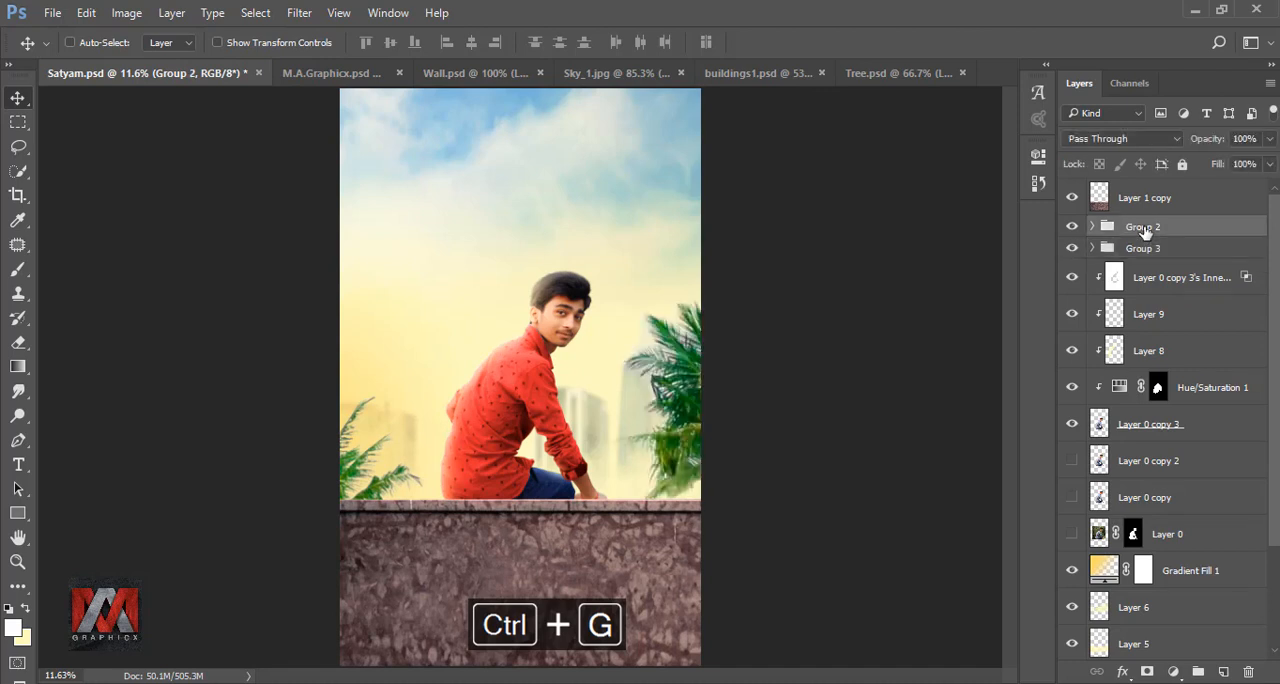
- On Layer 0 copy 3, trace a Pen path along the man's hairline from the outer eyebrow to above his ear
left_click(1120, 428)
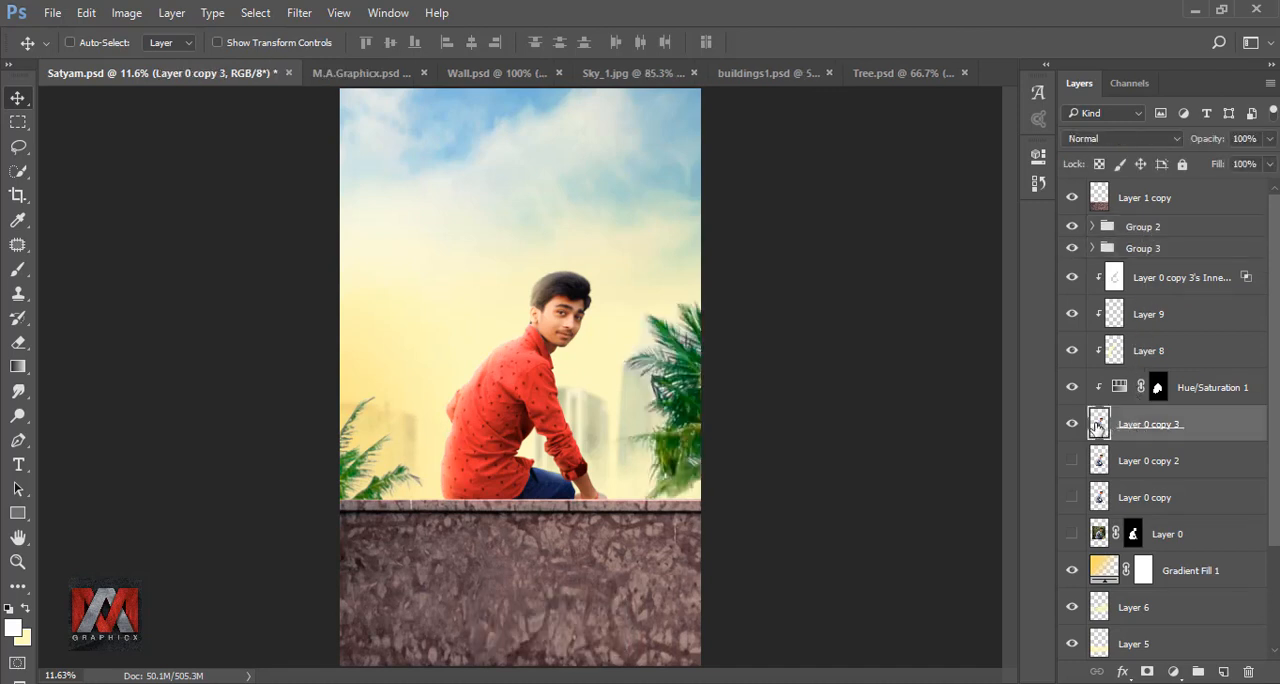
left_click(18, 440)
scroll(586, 349, "up", 8)
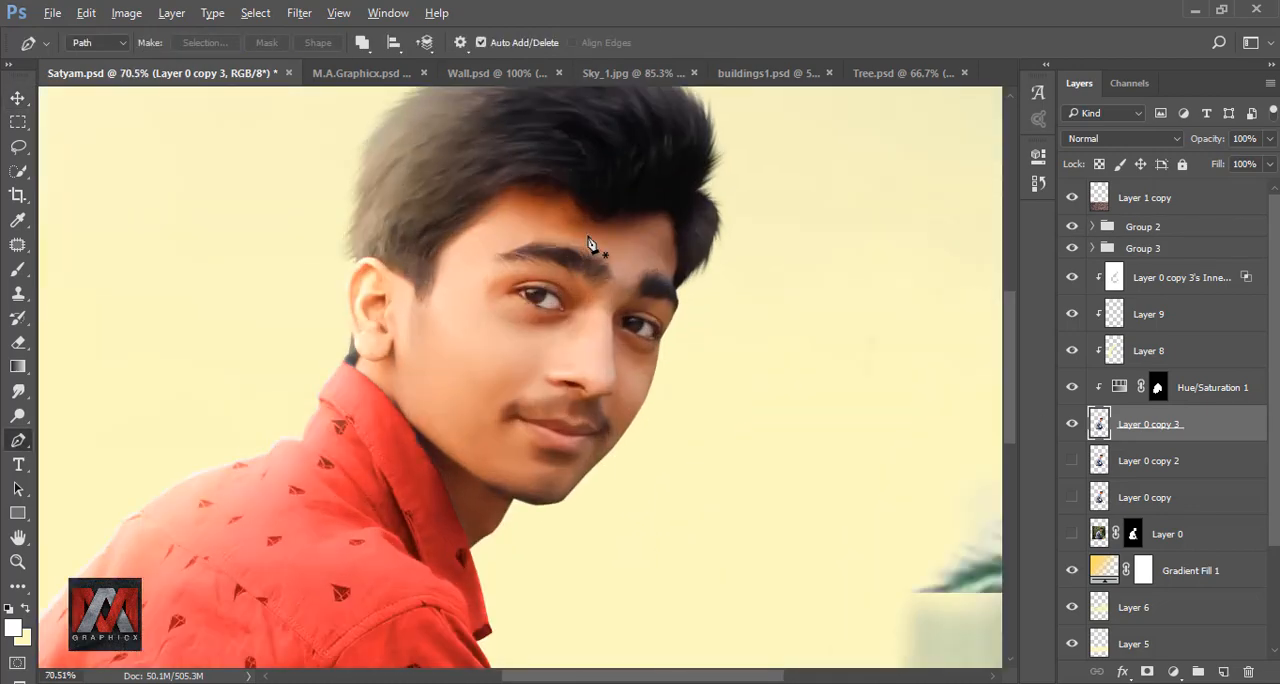
scroll(590, 245, "up", 4)
left_click(769, 367)
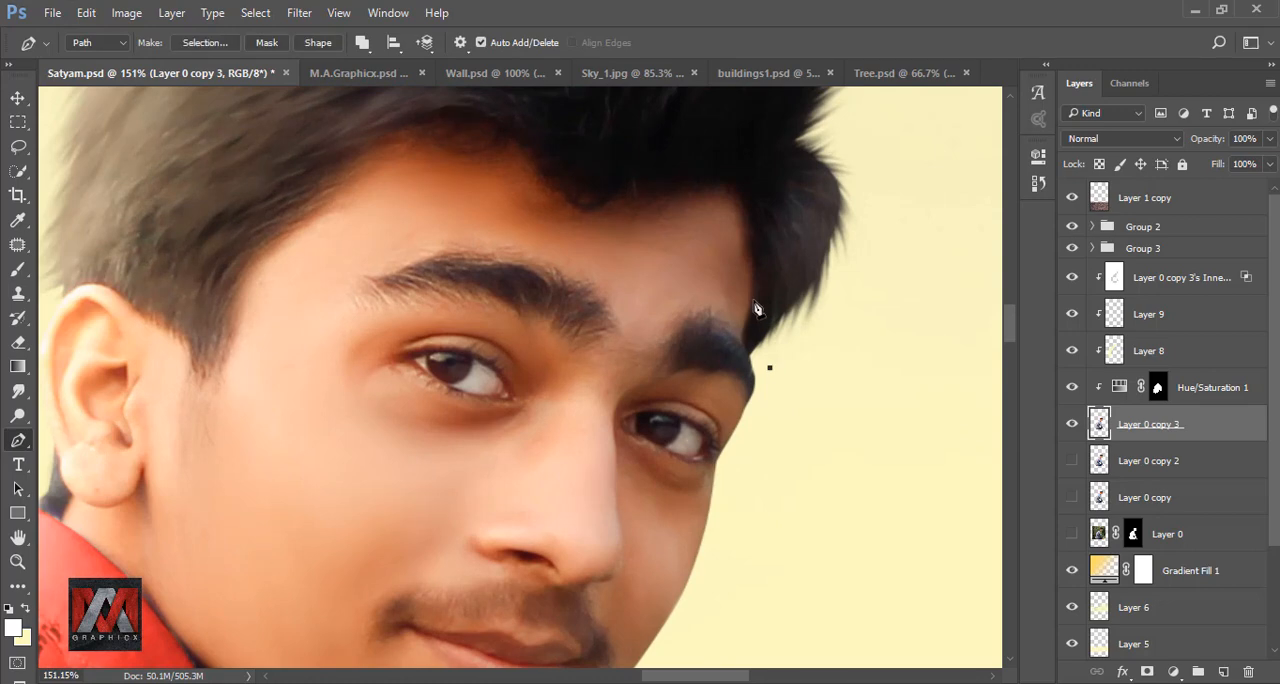
left_click_drag(755, 304, 754, 269)
left_click(755, 206)
left_click_drag(666, 190, 628, 205)
left_click(632, 267)
left_click(564, 202)
left_click_drag(532, 273, 514, 310)
left_click_drag(496, 360, 488, 367)
left_click_drag(457, 357, 436, 339)
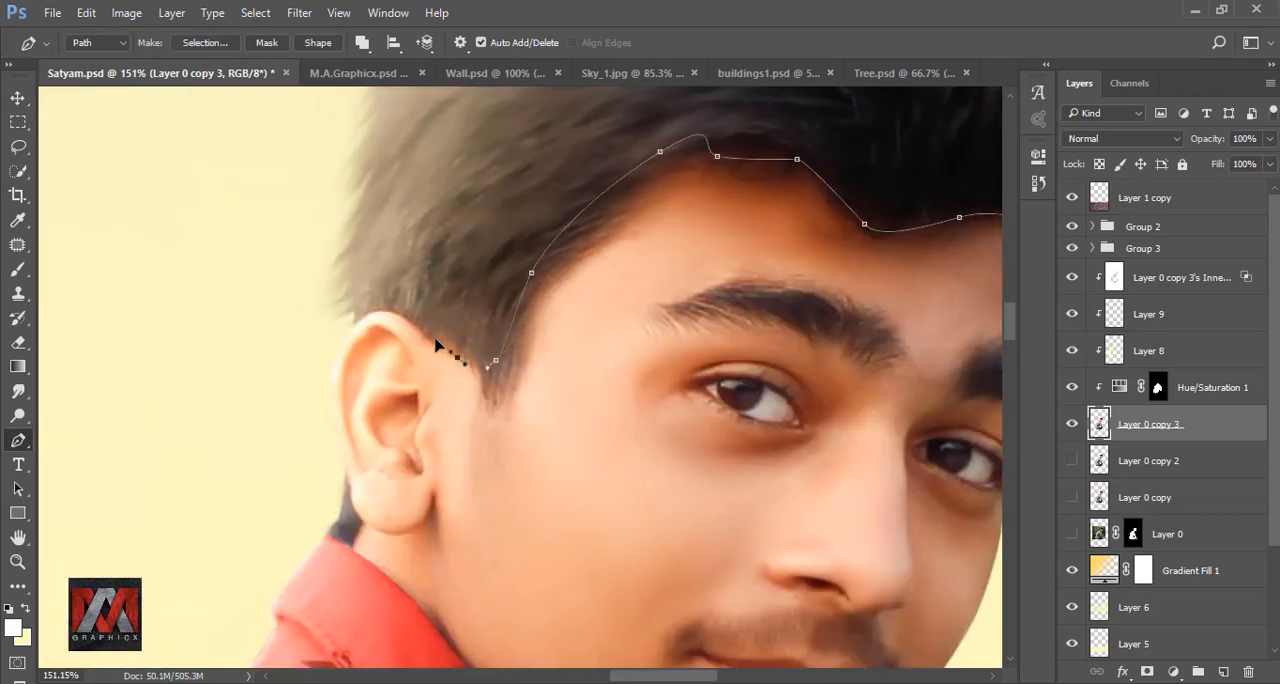
- Continue the path around the outside of the ear and down behind the earlobe to the shirt collar
left_click_drag(343, 308, 308, 328)
left_click_drag(292, 412, 297, 458)
left_click_drag(332, 549, 326, 368)
left_click(337, 295)
left_click(349, 329)
left_click(357, 347)
scroll(390, 422, "up", 3)
left_click(307, 323)
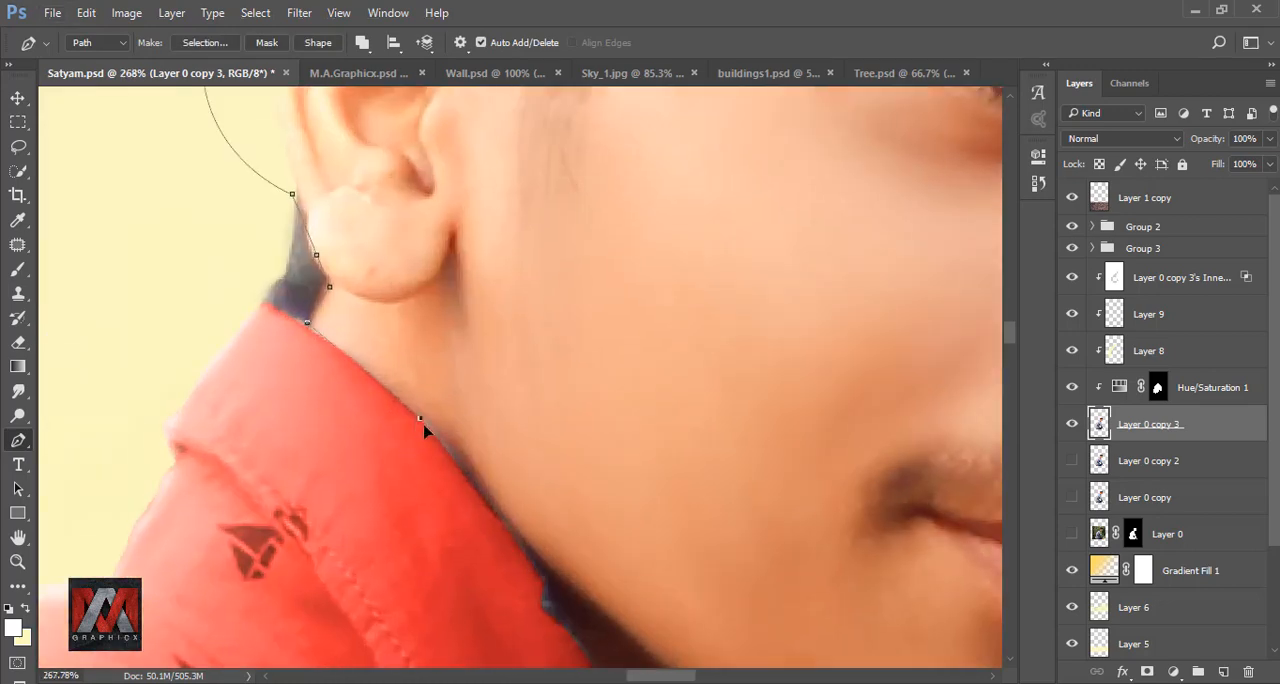
- Trace the path along the collar's edge beside the neck, down to the base of the throat
left_click_drag(423, 424, 454, 458)
left_click_drag(507, 529, 417, 311)
left_click(432, 341)
left_click(430, 364)
left_click(447, 382)
left_click_drag(471, 406, 371, 252)
left_click_drag(377, 261, 388, 278)
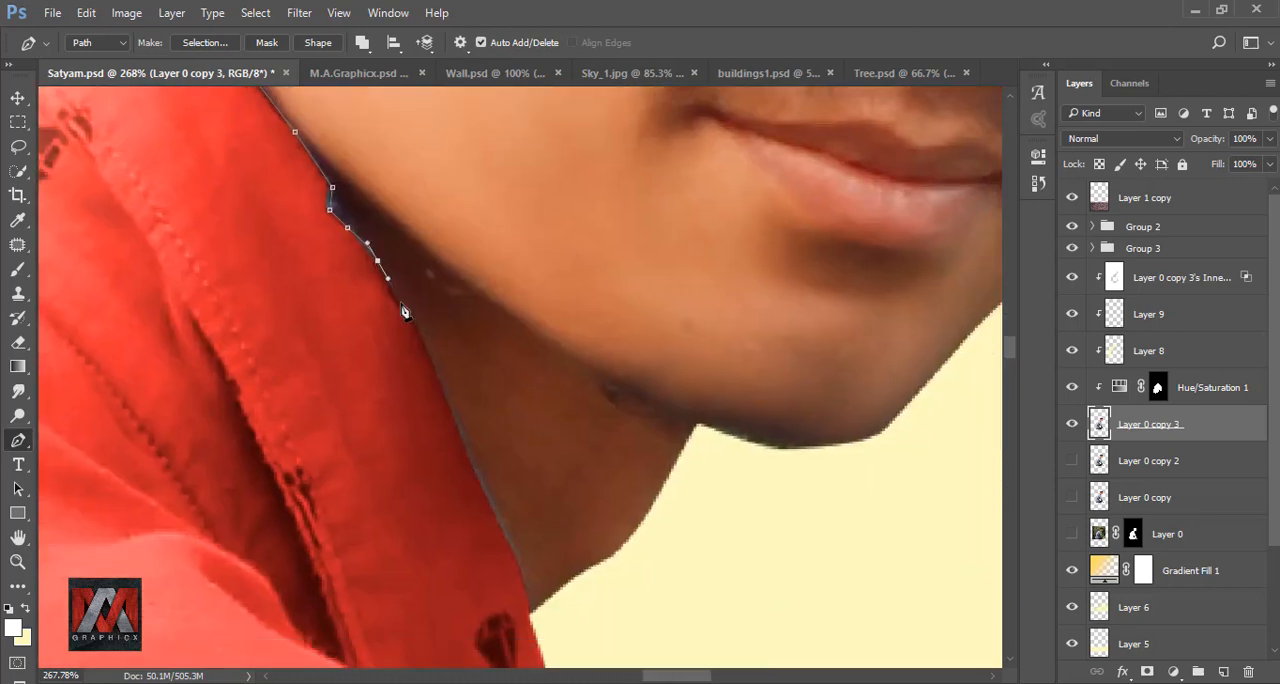
left_click(404, 311)
left_click_drag(435, 369, 449, 397)
left_click_drag(499, 518, 436, 373)
left_click_drag(439, 378, 458, 420)
left_click(467, 466)
left_click(472, 481)
- Close the path loosely outside the chin and cheek, and convert it into a selection of the face and neck
scroll(575, 480, "down", 5)
left_click(691, 484)
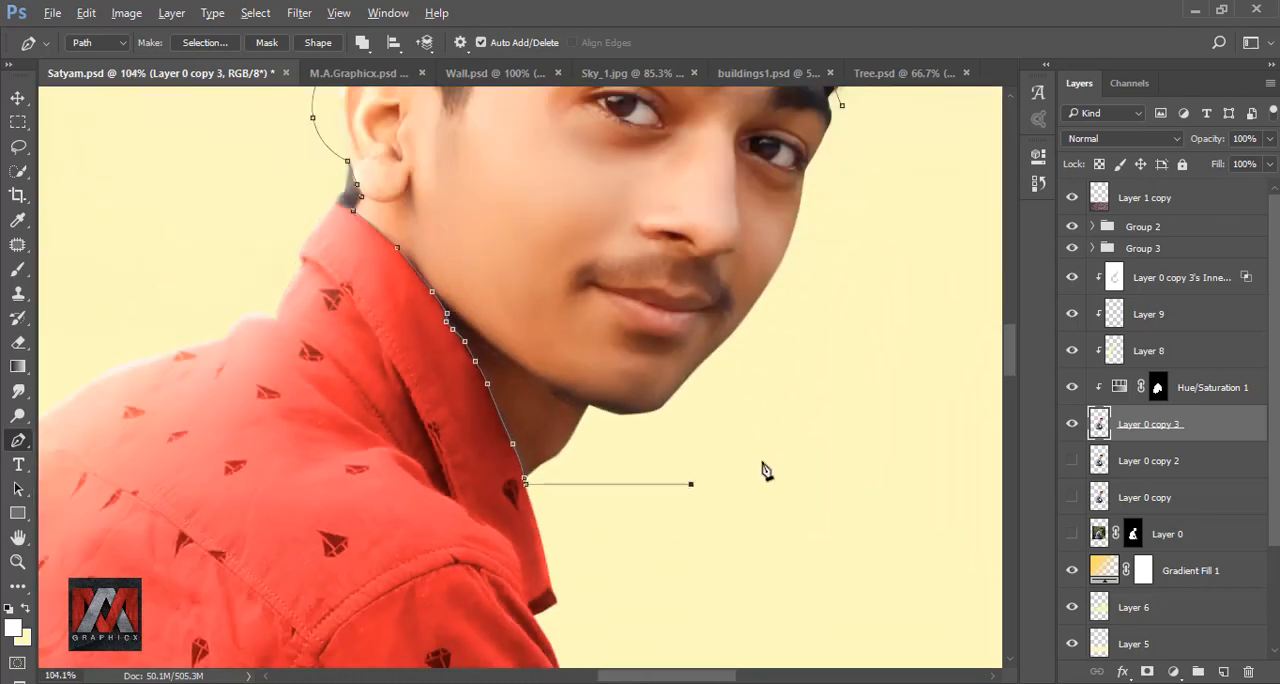
left_click_drag(778, 452, 682, 596)
left_click_drag(787, 363, 789, 355)
left_click(746, 249)
right_click(746, 280)
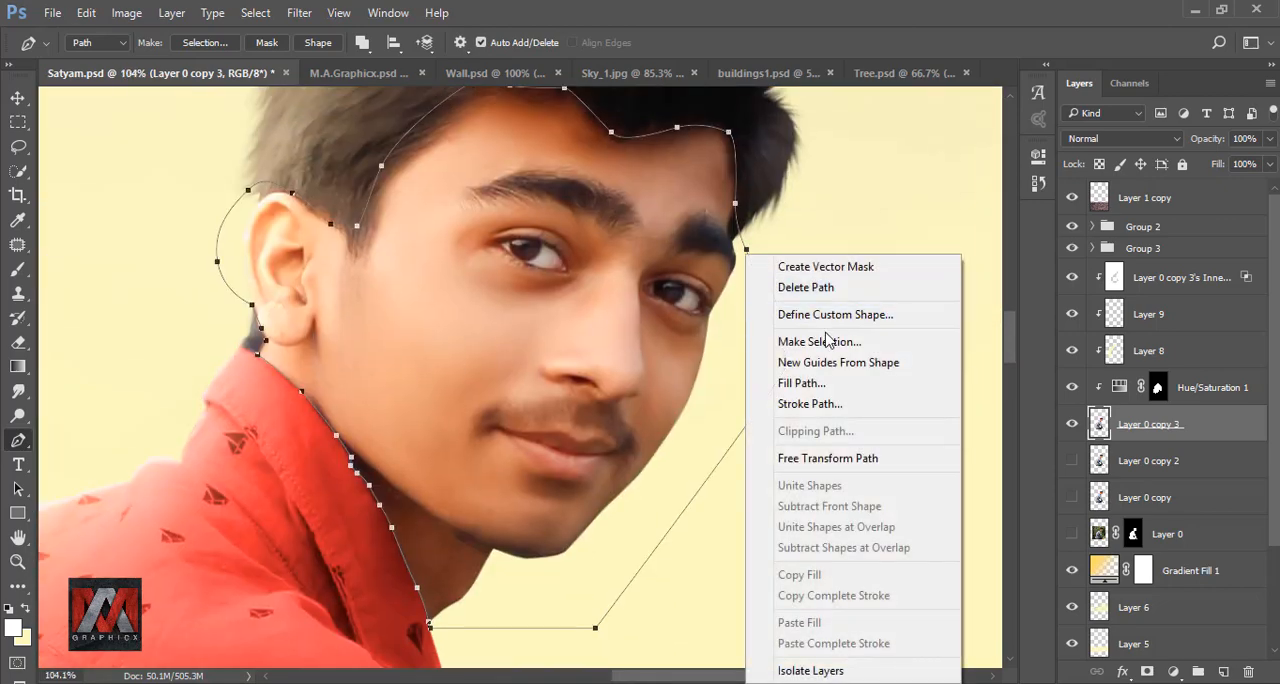
left_click(828, 341)
left_click(750, 200)
- Add a Selective Color adjustment clipped to Layer 0 copy 3 and masked to the face and neck selection
scroll(617, 343, "down", 3)
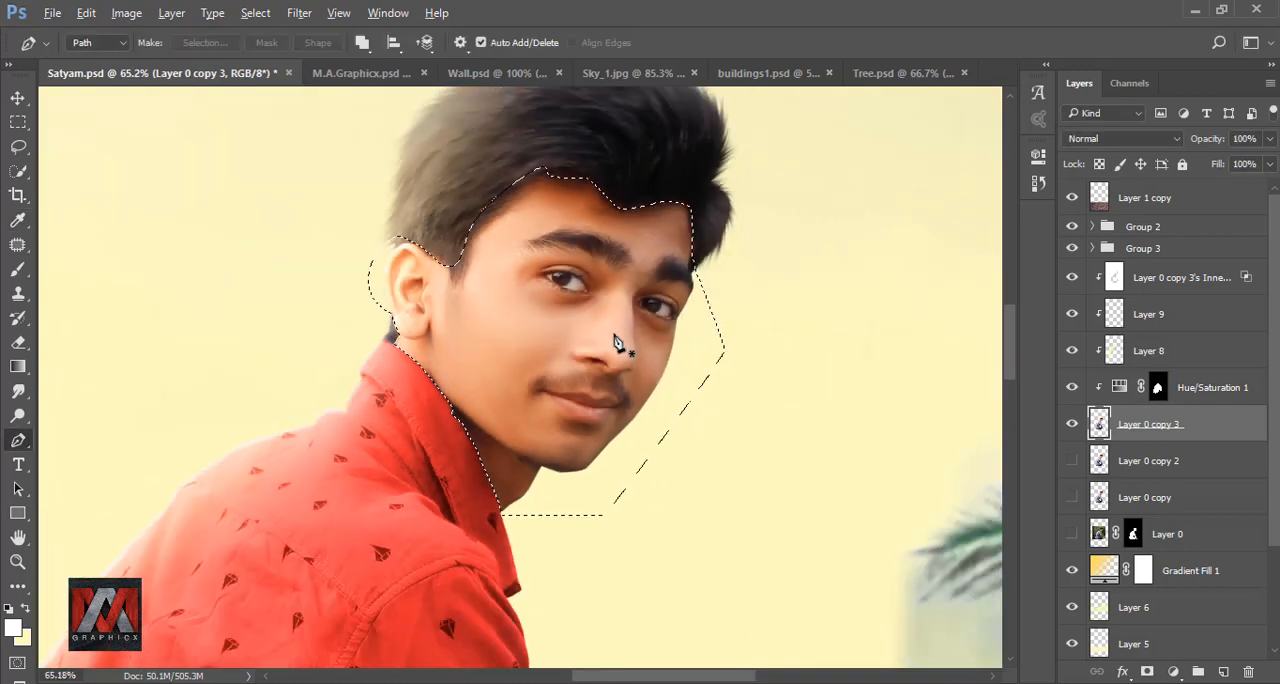
key("ctrl+0")
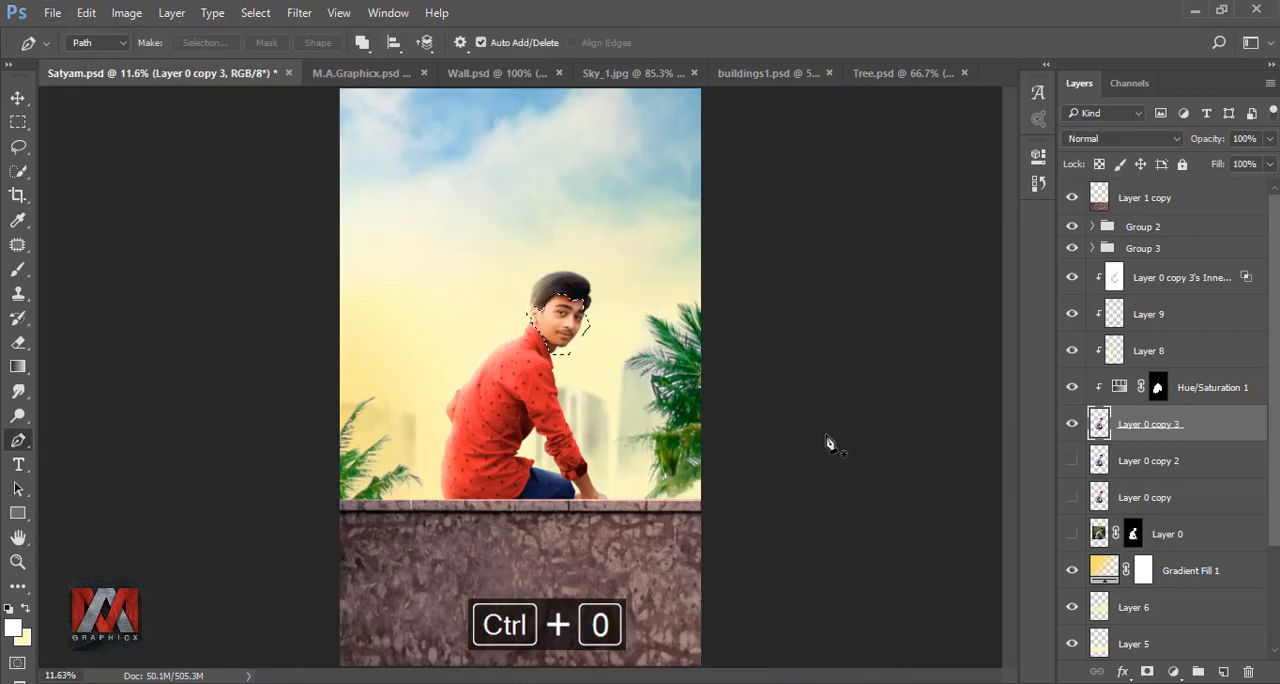
left_click(1173, 672)
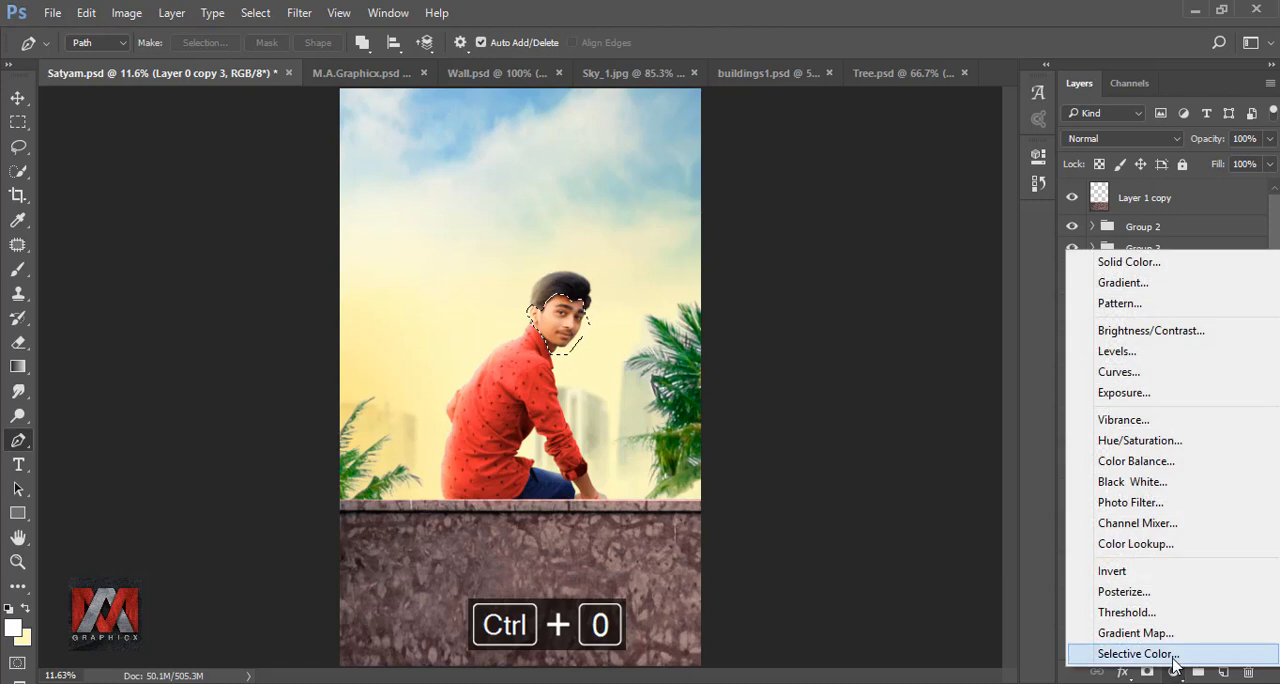
left_click(1173, 654)
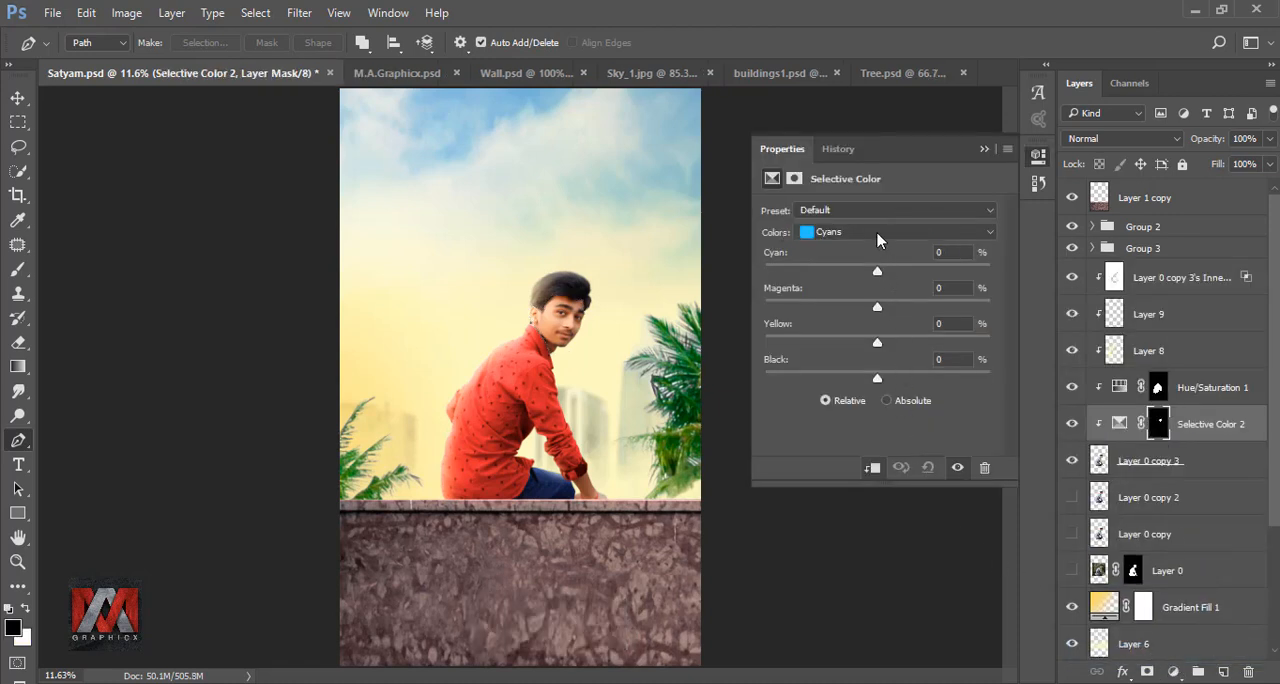
- In the face adjustment's Reds range, set Cyan to -47% and Black to about -58%, and compare with the adjustment hidden
left_click(877, 234)
left_click(883, 258)
left_click_drag(878, 277, 825, 278)
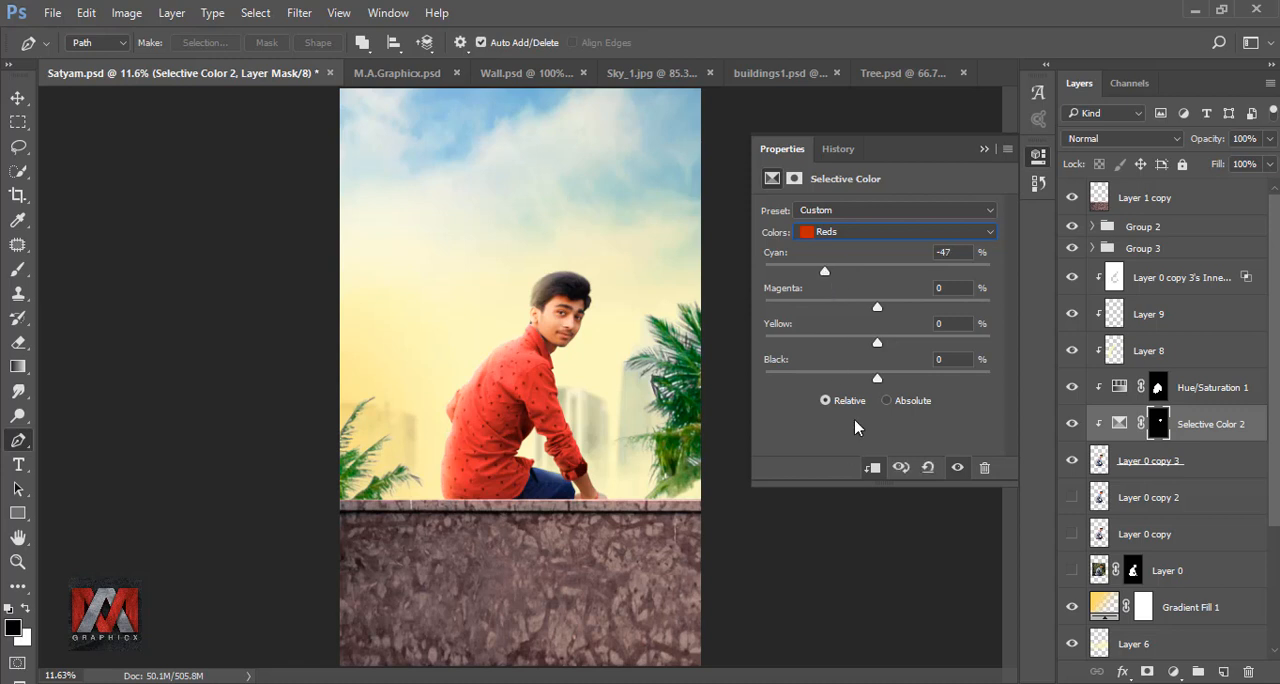
left_click_drag(877, 380, 820, 380)
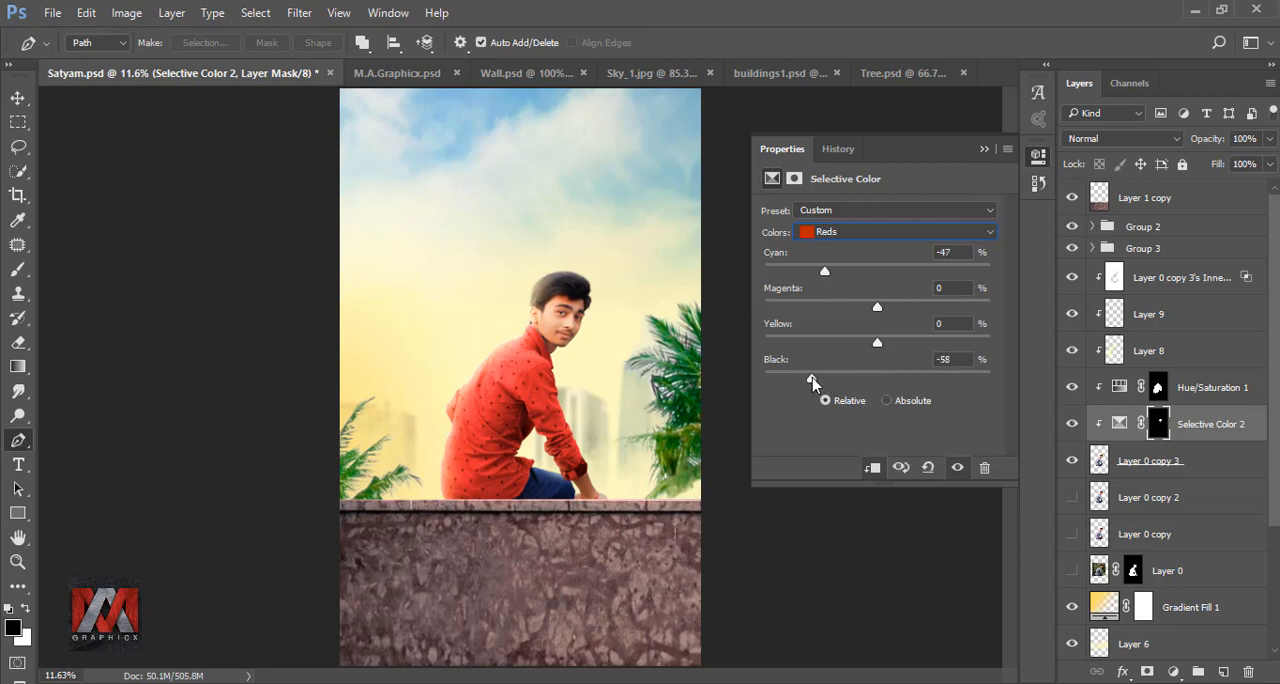
left_click(984, 149)
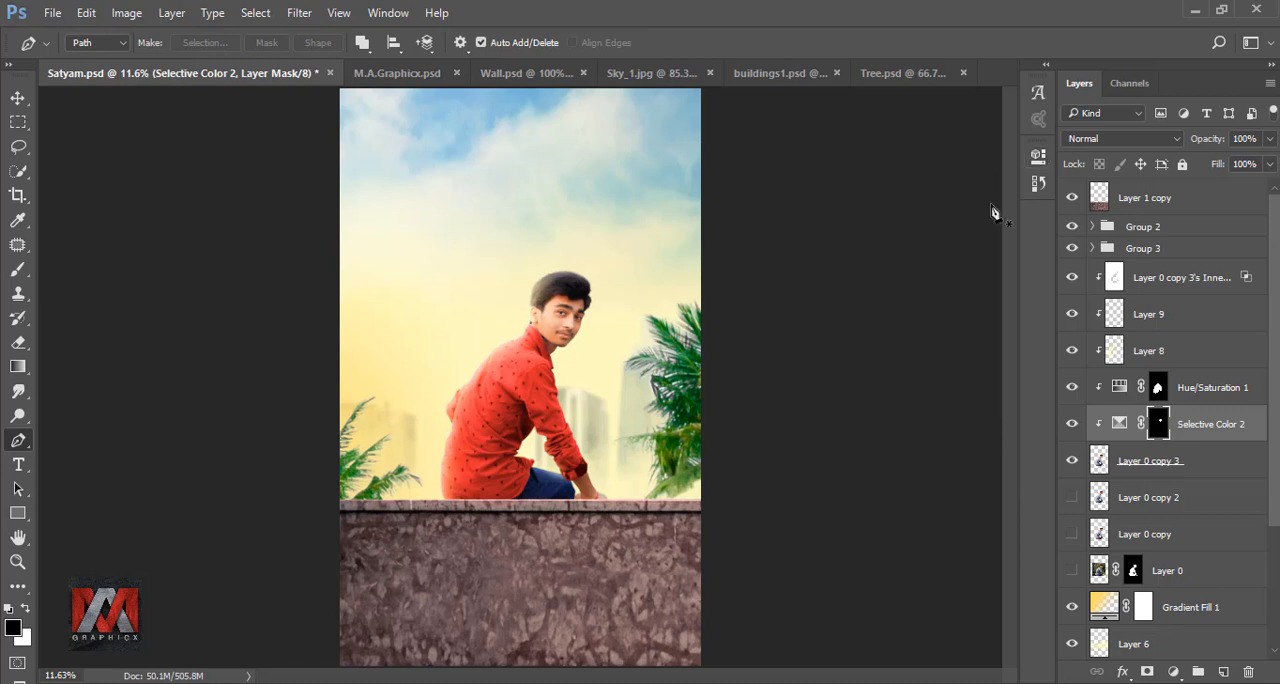
left_click(1072, 426)
left_click(1072, 426)
- Set the opacity of the left palm tree's group, Group 2, to 65%
left_click(1175, 235)
left_click(1270, 139)
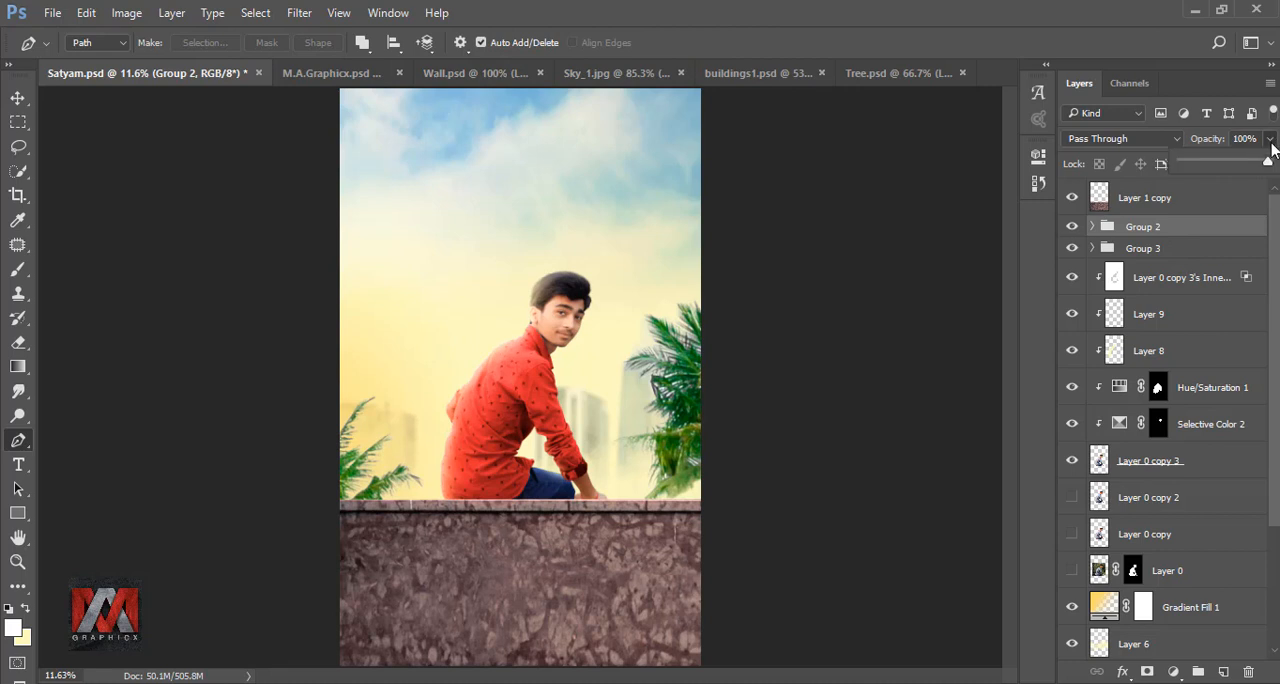
left_click_drag(1267, 163, 1239, 168)
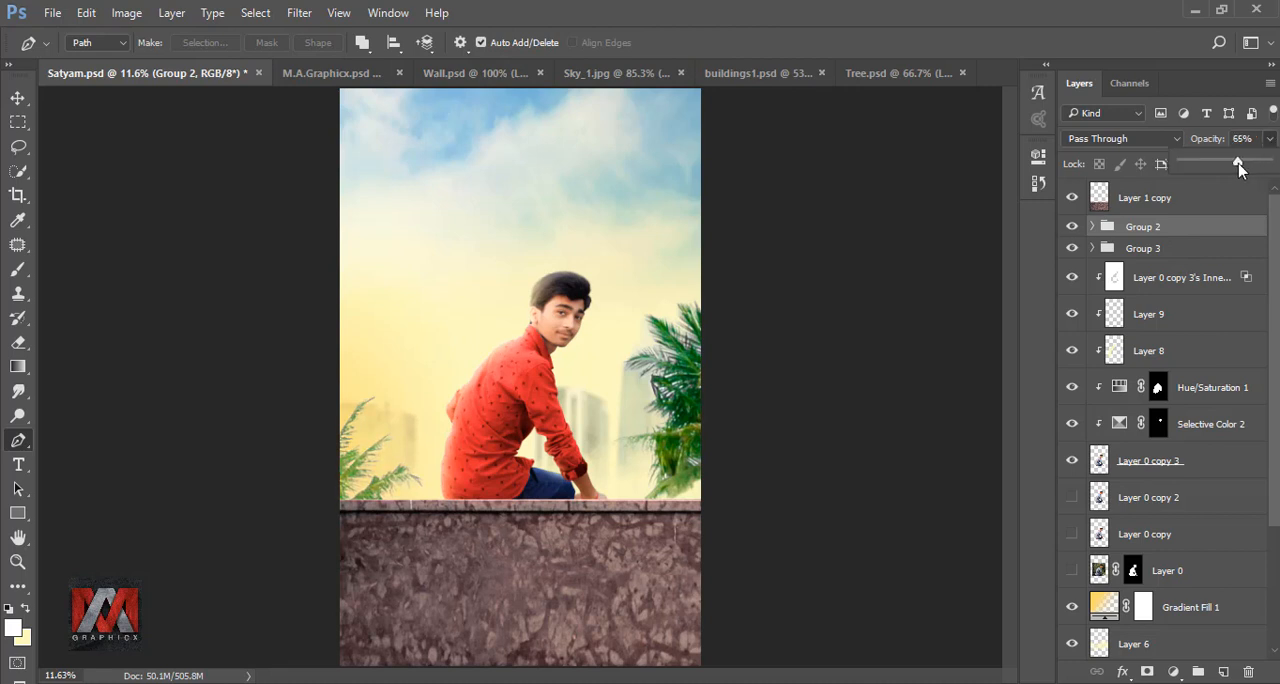
left_click(1275, 227)
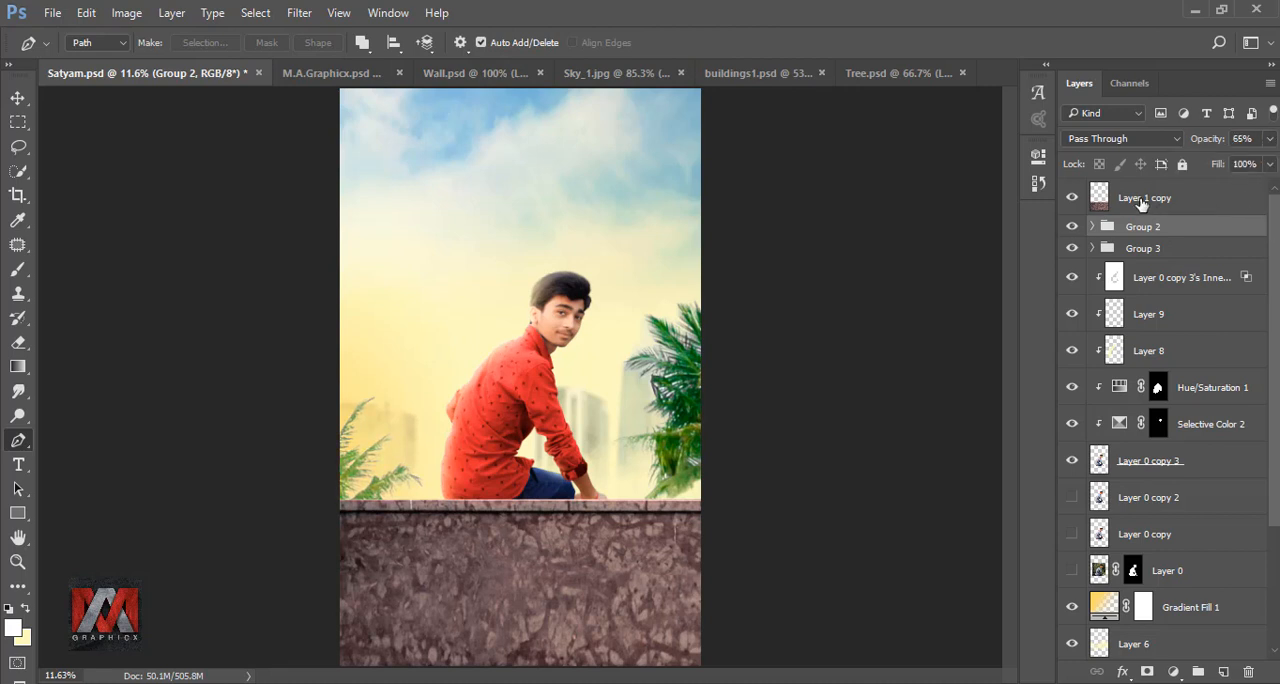
- Stamp all visible layers into a new layer above Layer 1 copy and duplicate that merged layer
left_click(1098, 195)
key("ctrl+shift+alt+e")
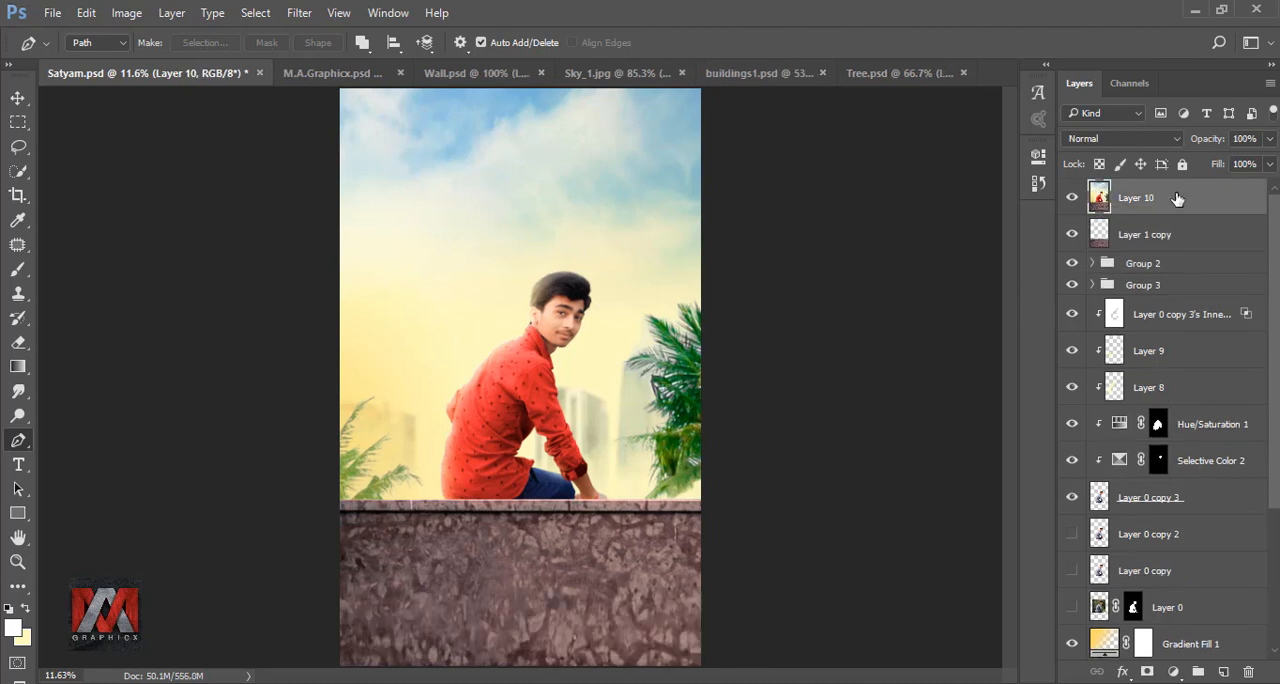
key("ctrl+j")
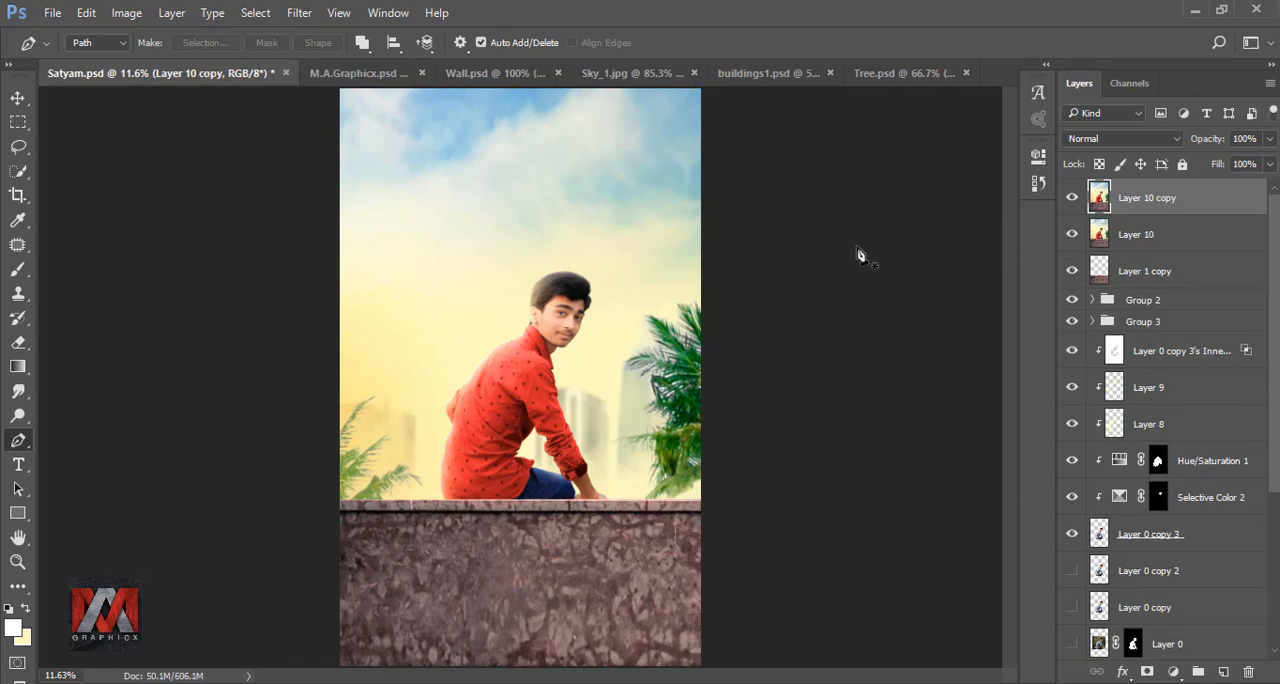
- Invert the colors of the duplicated merged layer and set its blend mode to Vivid Light
key("ctrl+i")
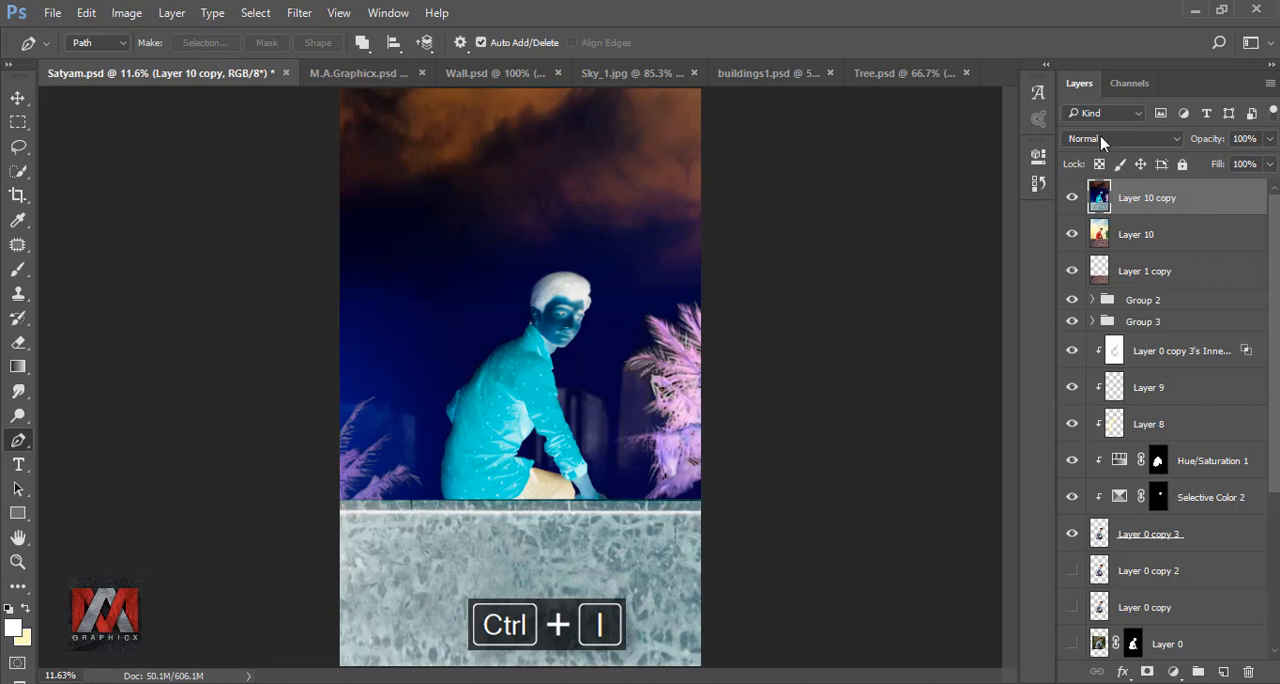
left_click(1103, 141)
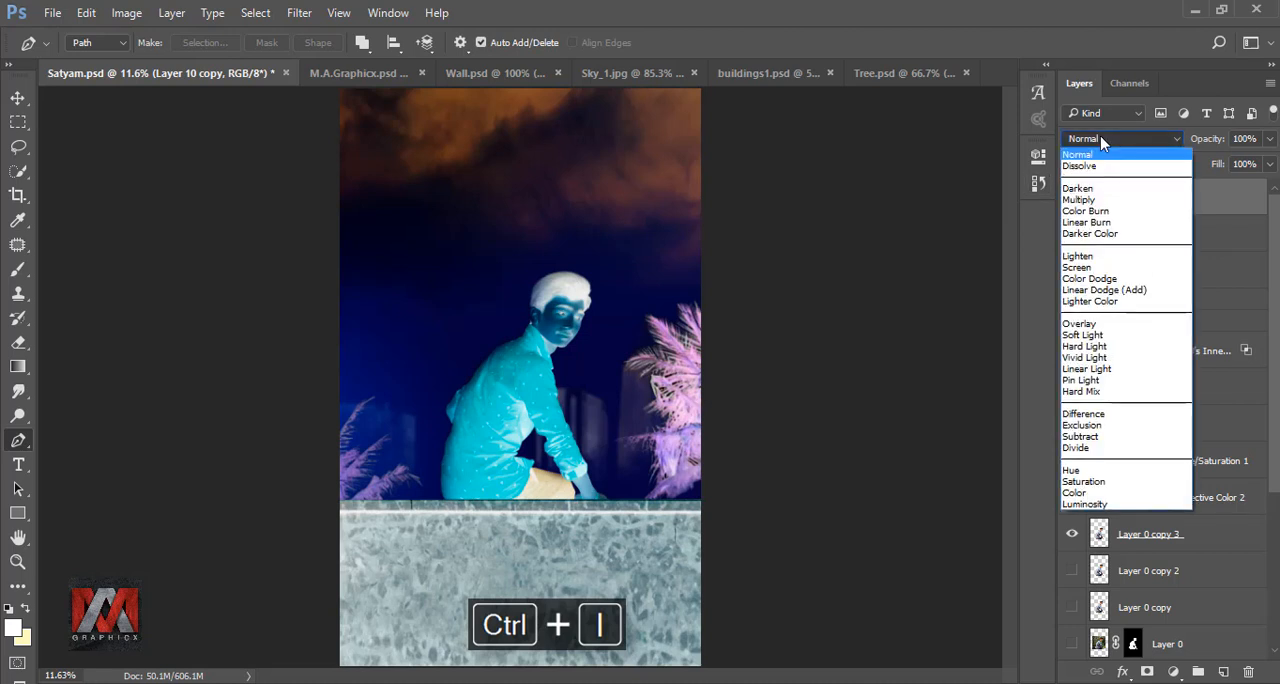
left_click(1115, 358)
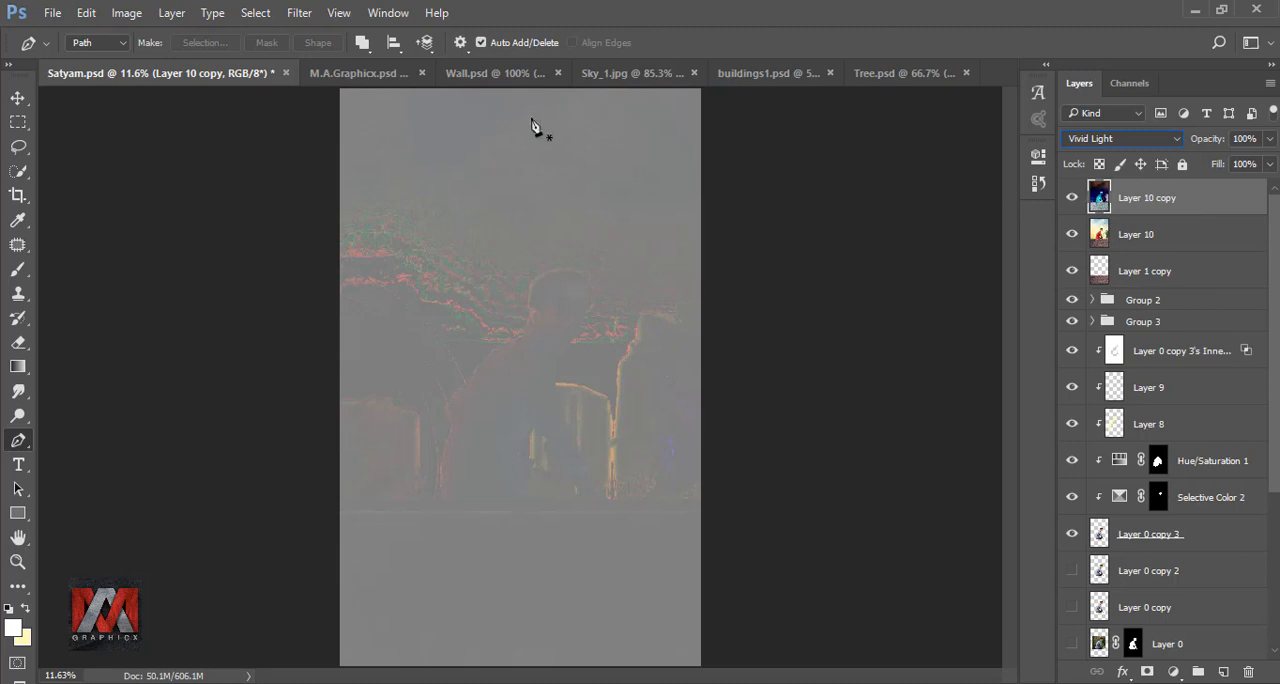
- Apply a High Pass filter to Layer 10 copy, lowering its radius until the man's skin looks natural
left_click(299, 13)
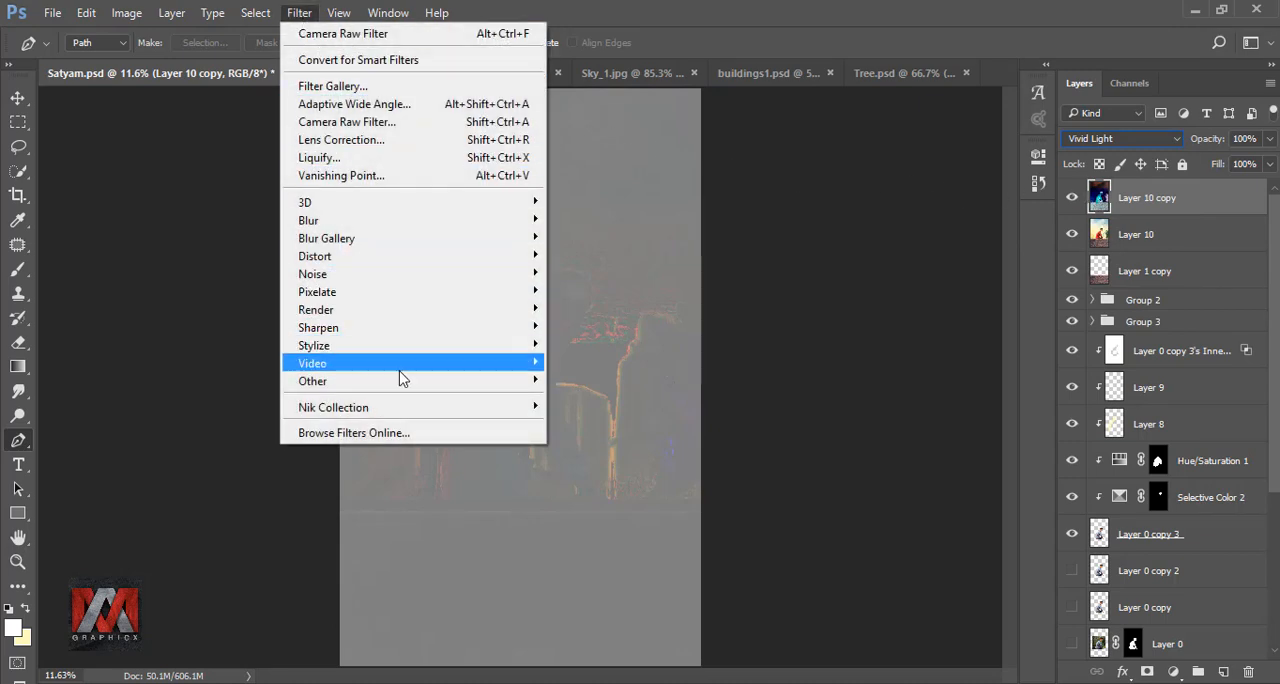
mouse_move(409, 380)
left_click(598, 399)
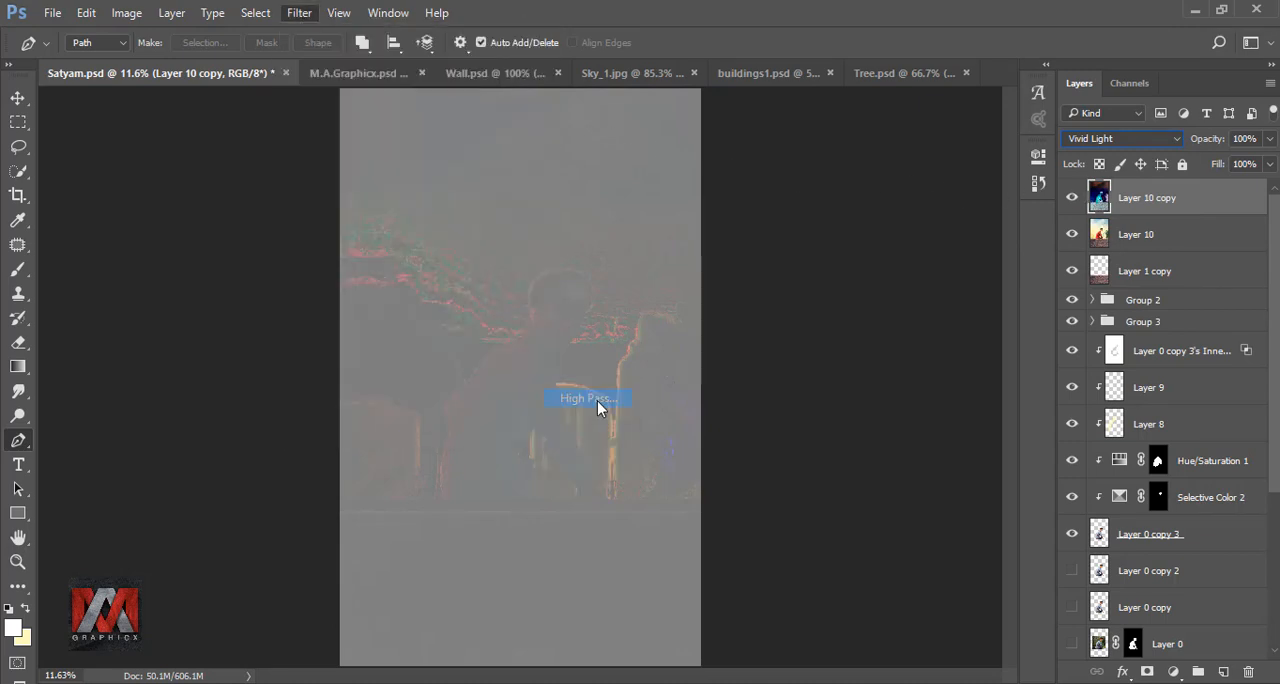
left_click_drag(757, 127, 866, 143)
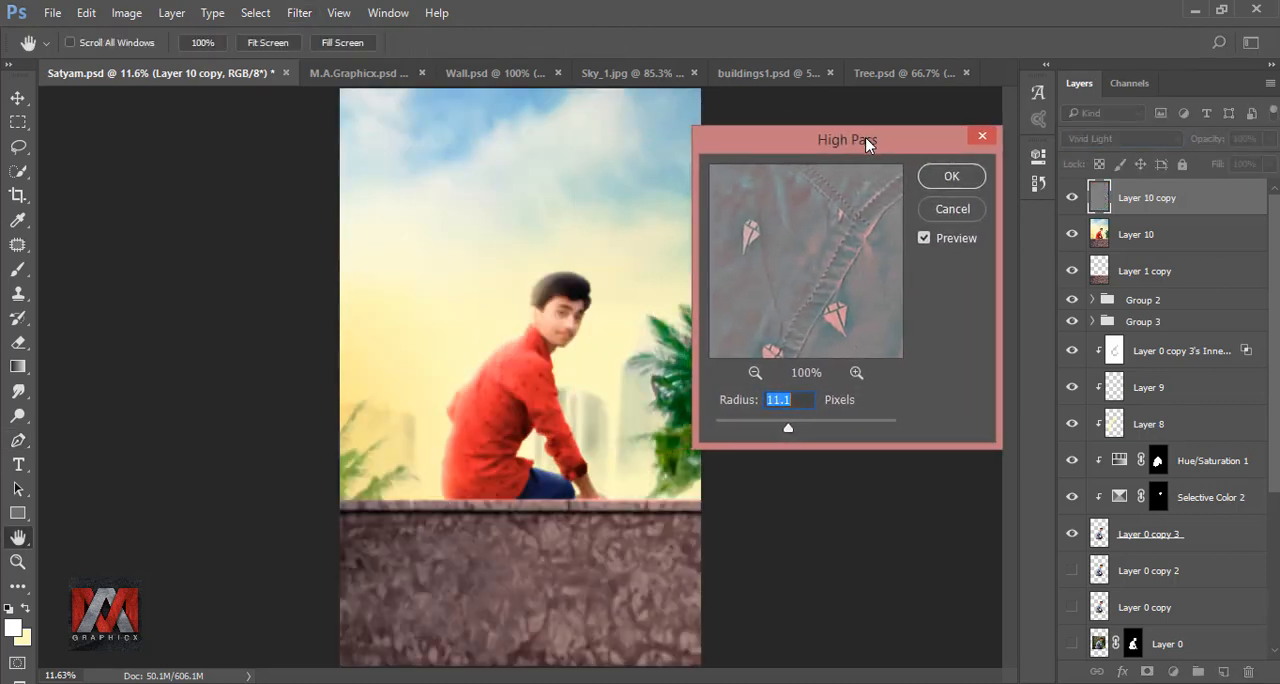
left_click(572, 327)
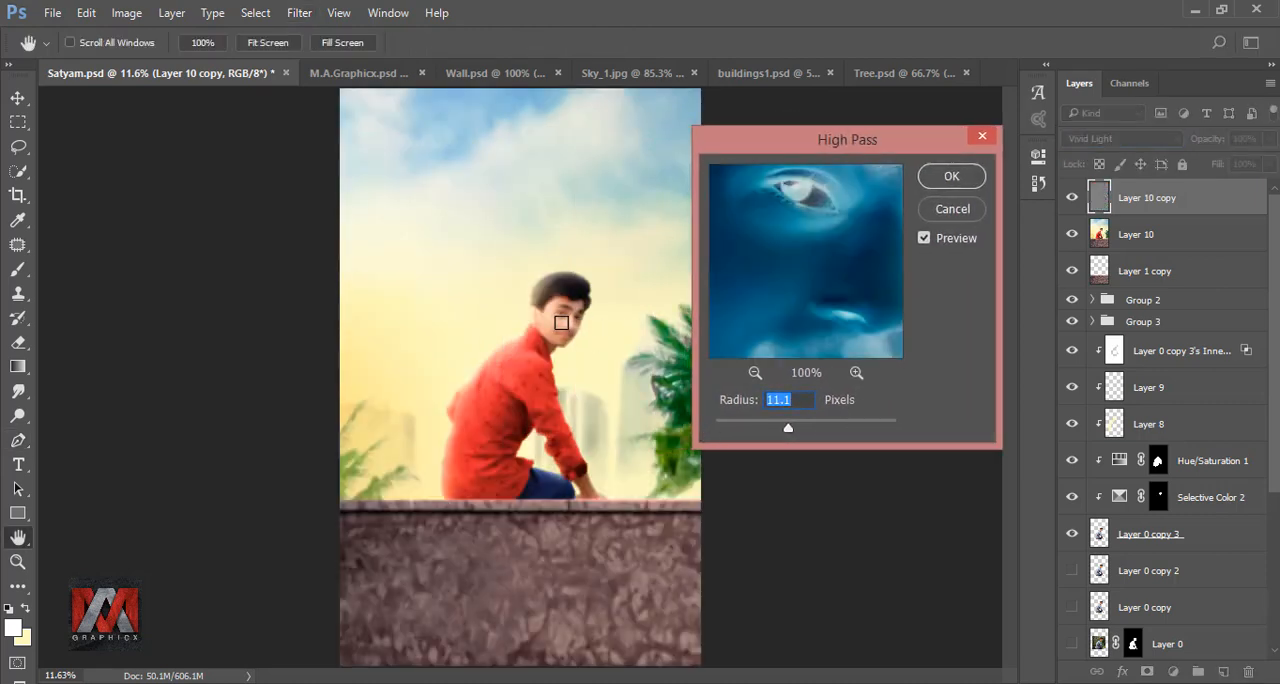
key("alt")
scroll(592, 378, "up", 9)
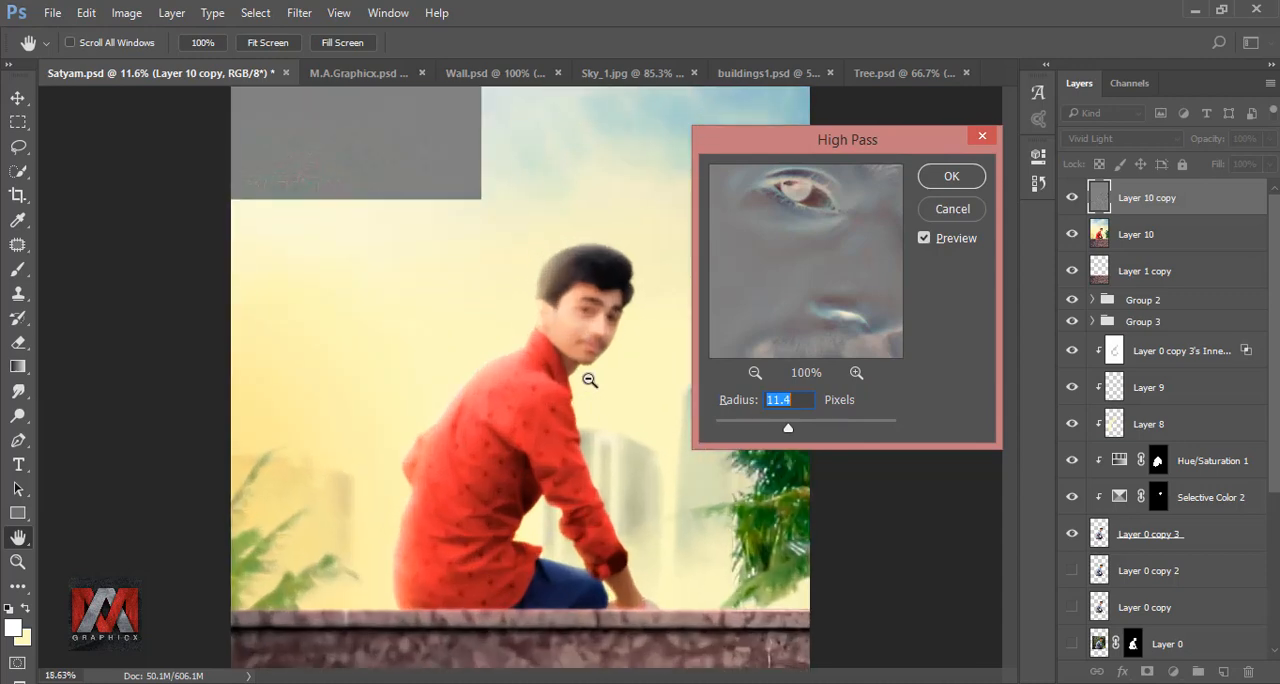
scroll(592, 387, "down", 4)
scroll(597, 397, "up", 1)
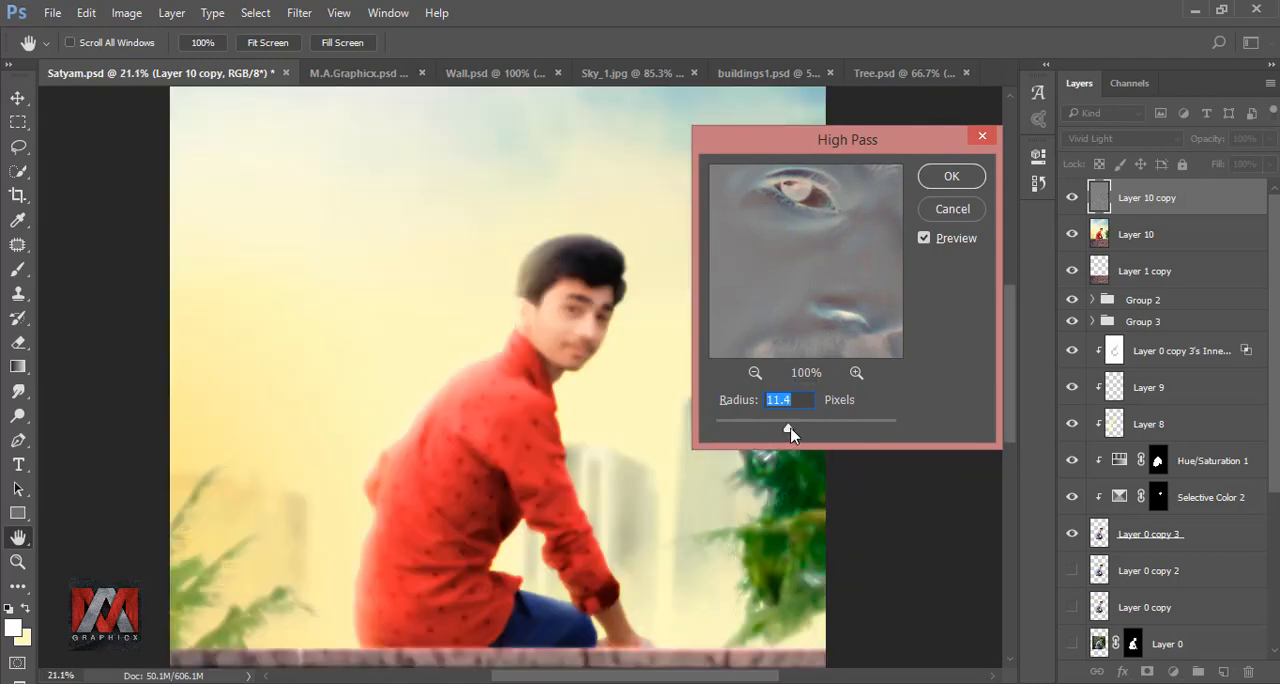
mouse_move(790, 432)
left_mouse_down()
mouse_move(760, 432)
mouse_move(773, 432)
left_mouse_up()
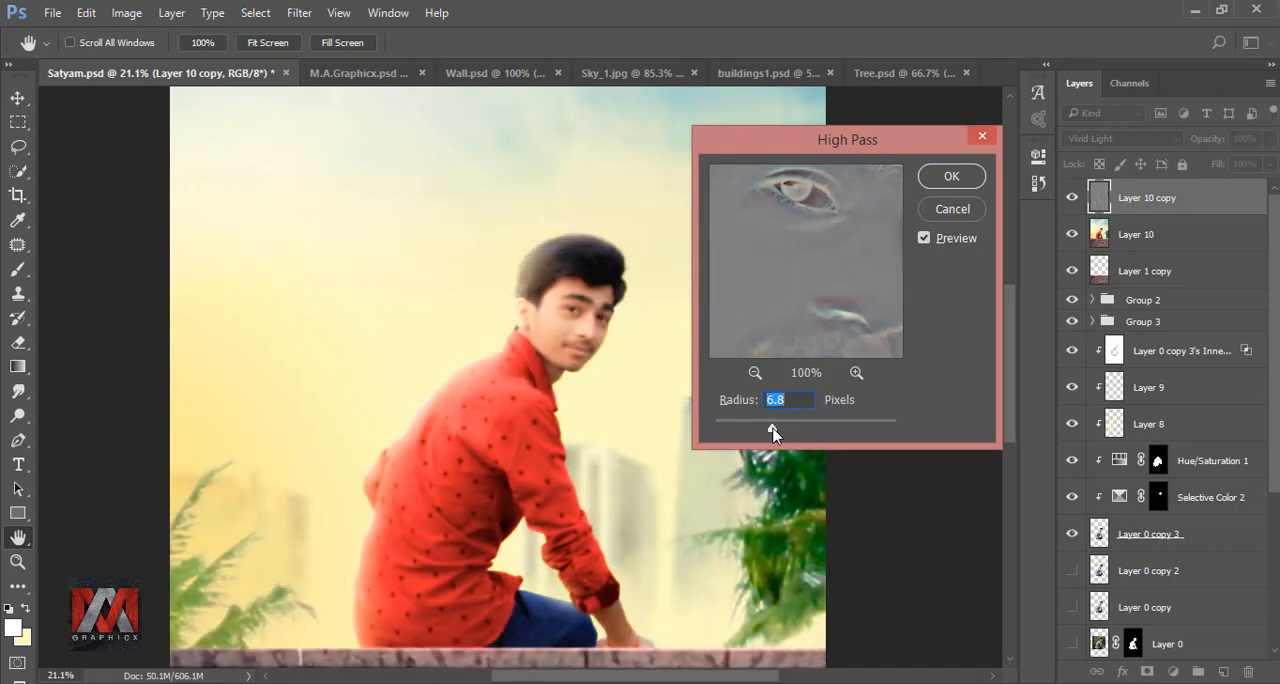
left_click_drag(773, 432, 779, 432)
left_click(951, 177)
key("p")
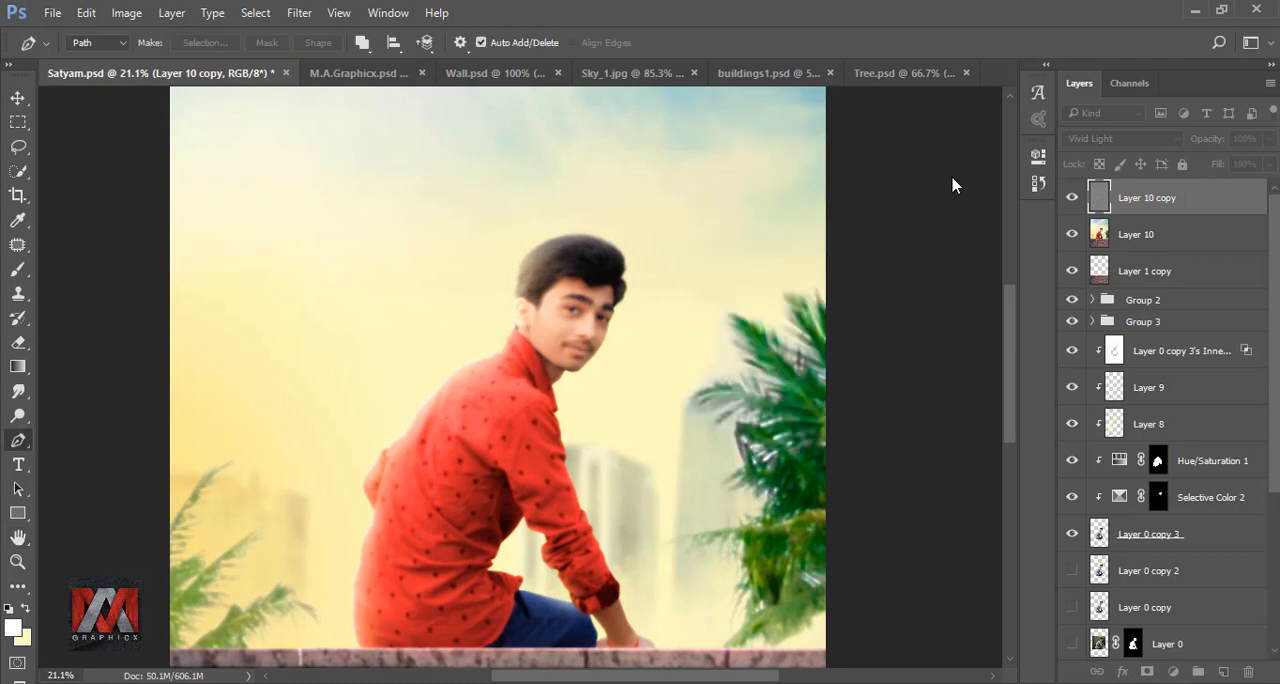
key("ctrl+0")
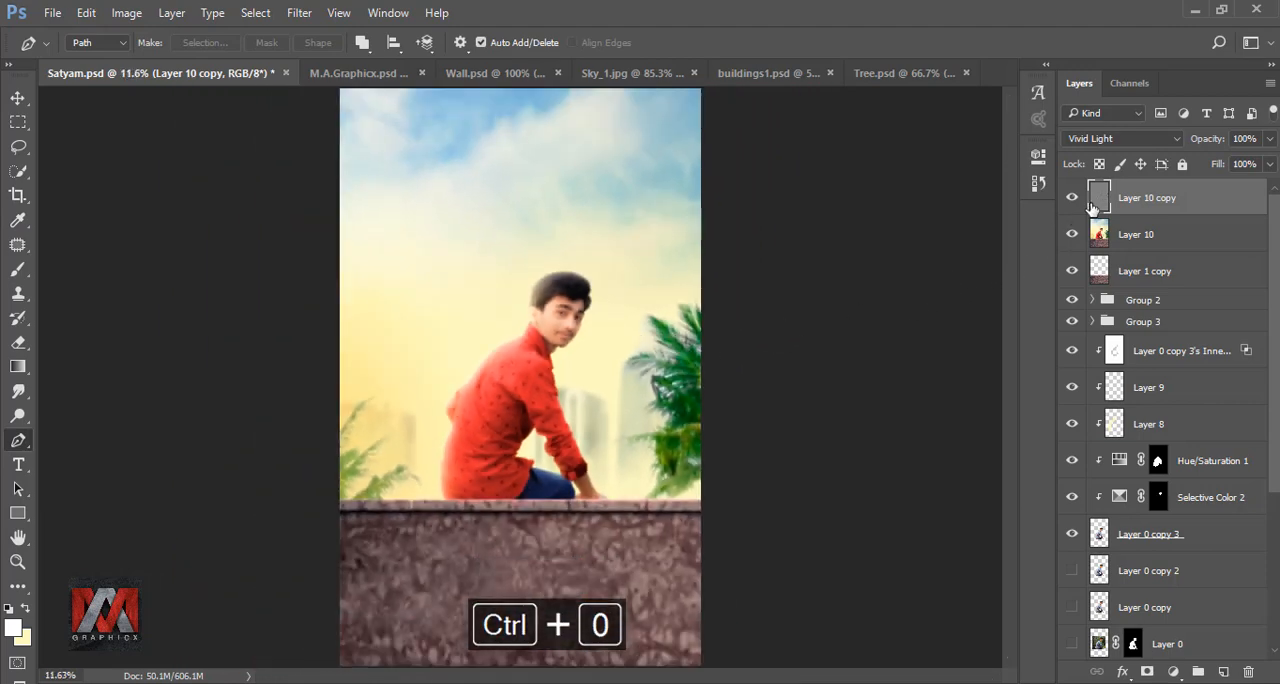
- Apply a Gaussian Blur with a radius of 2.1 pixels to Layer 10 copy and compare with the layer hidden
left_click(300, 13)
mouse_move(420, 222)
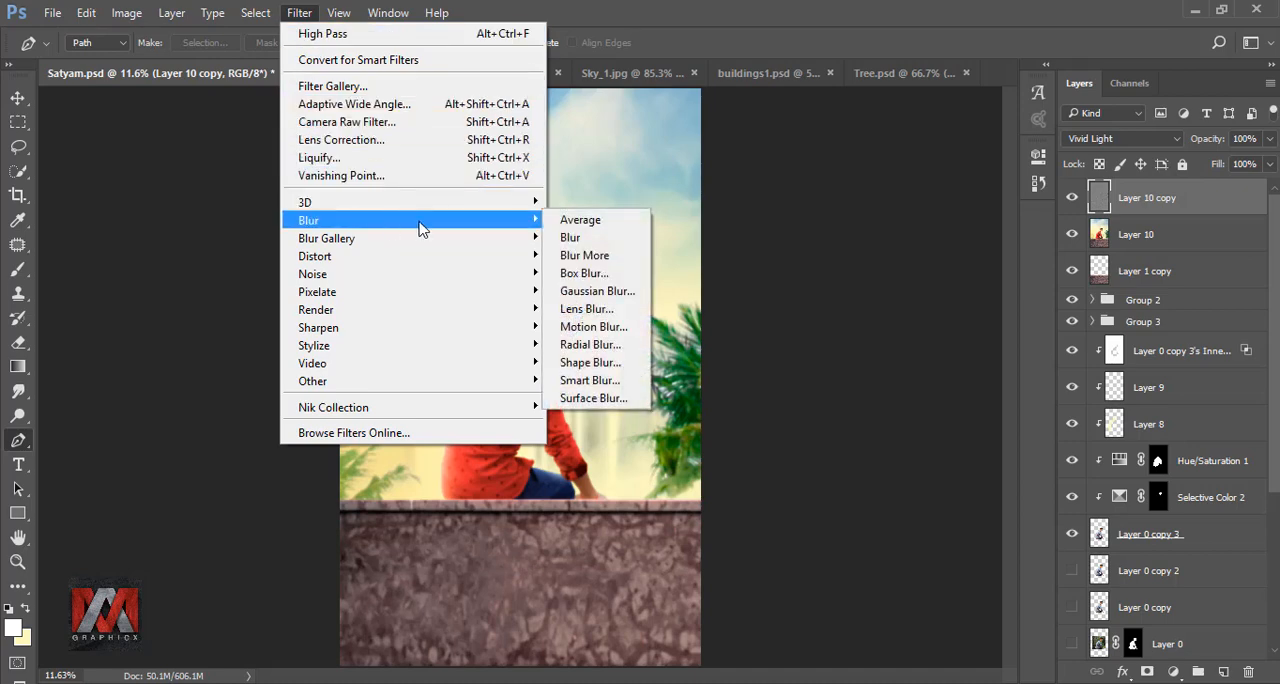
left_click(598, 291)
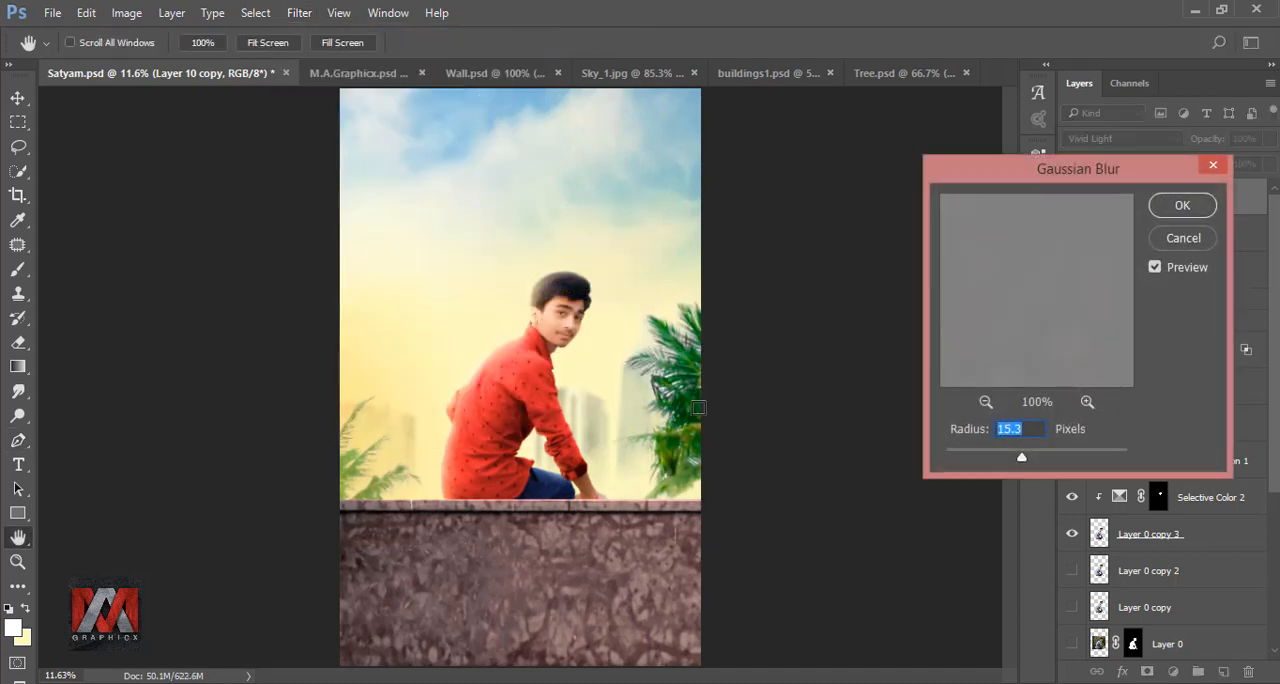
scroll(522, 316, "up", 3)
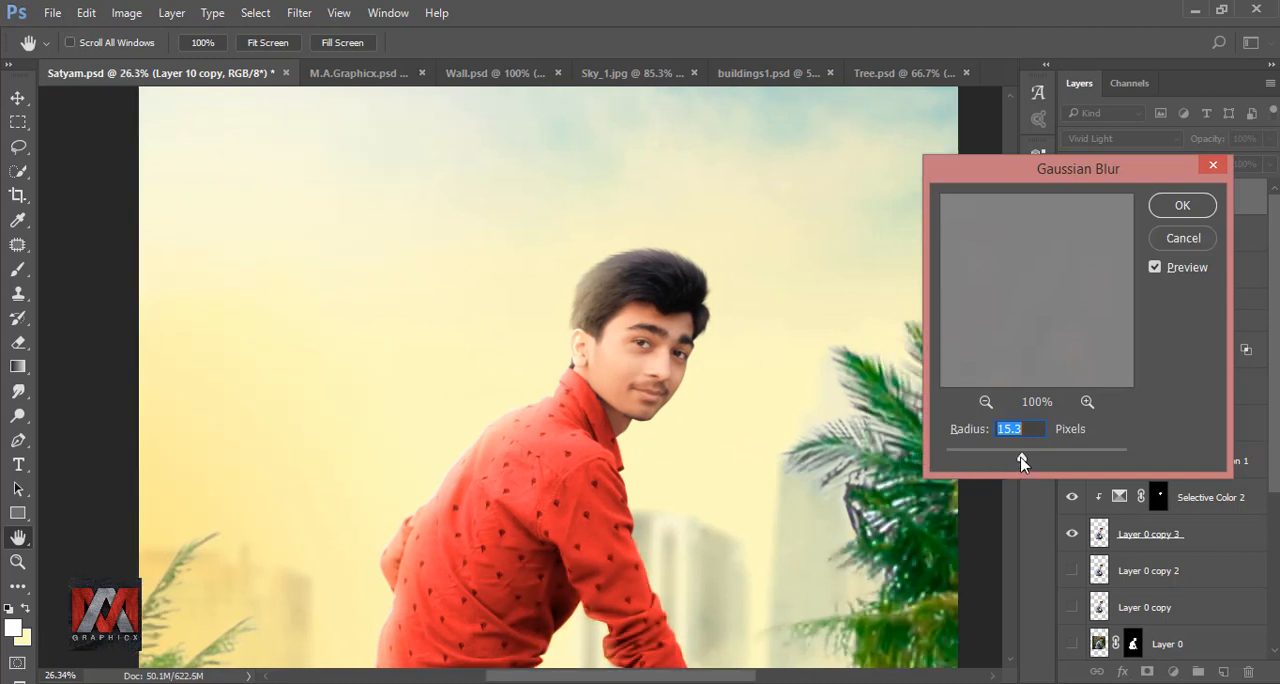
left_click_drag(1022, 460, 968, 459)
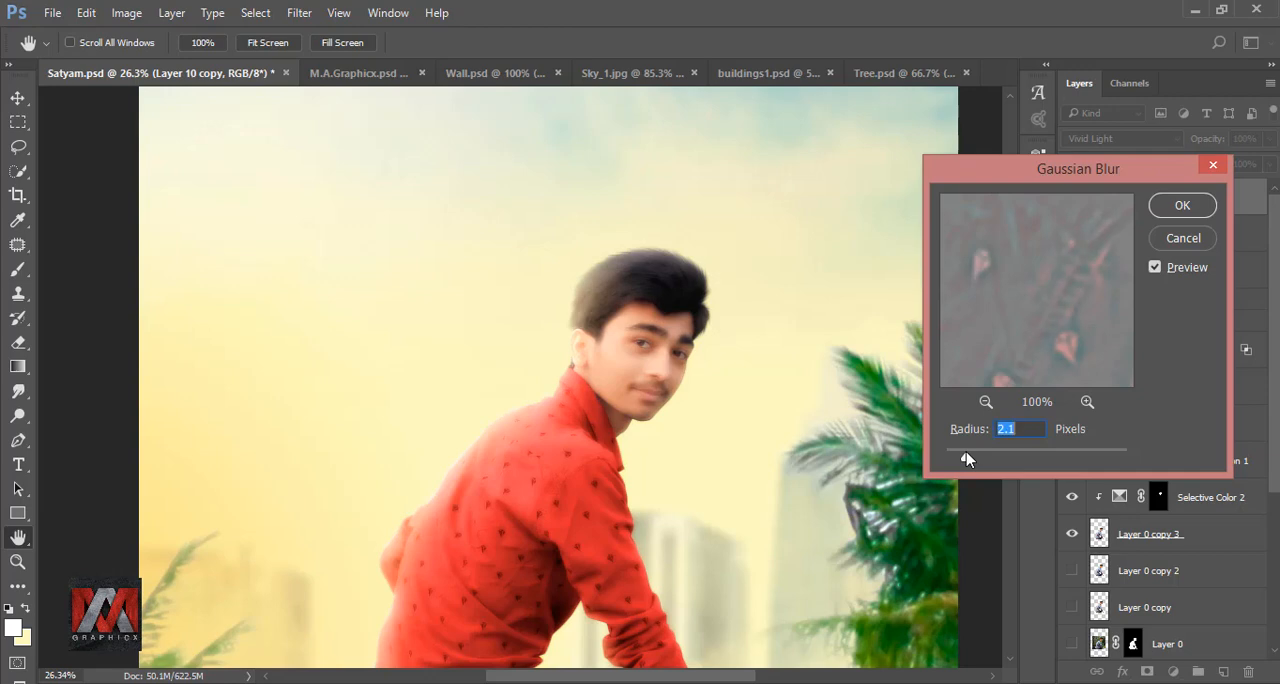
left_click(1172, 206)
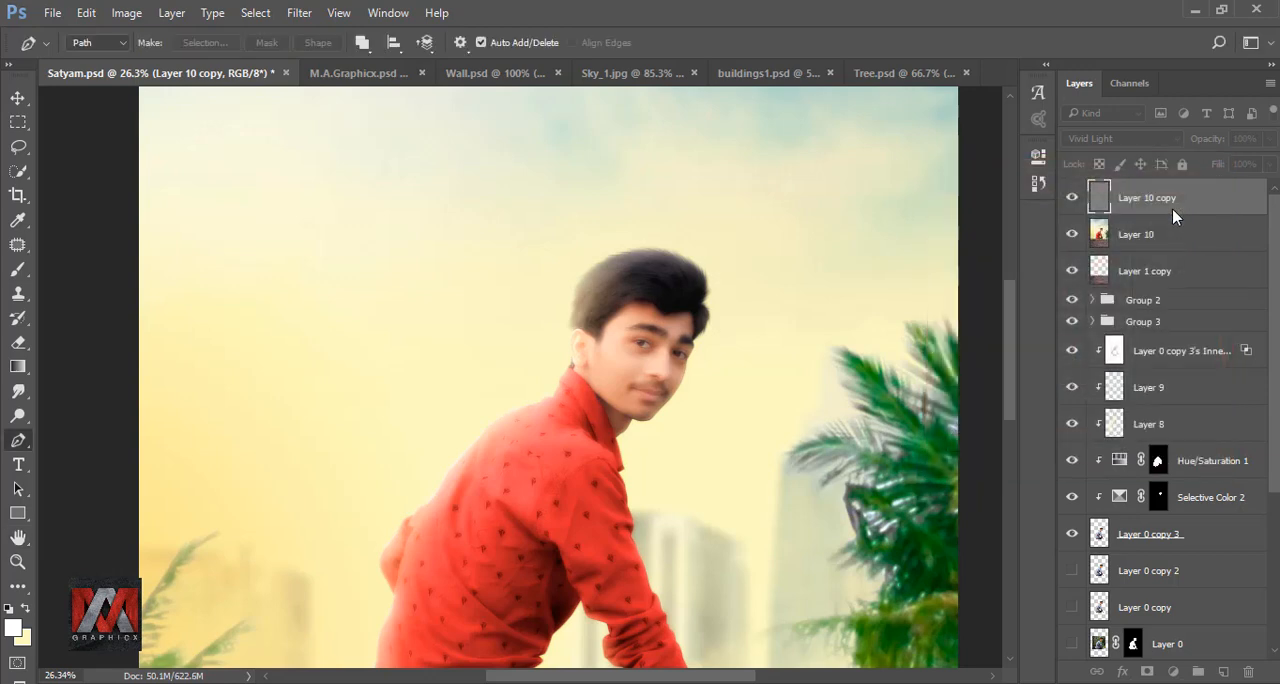
key("ctrl+0")
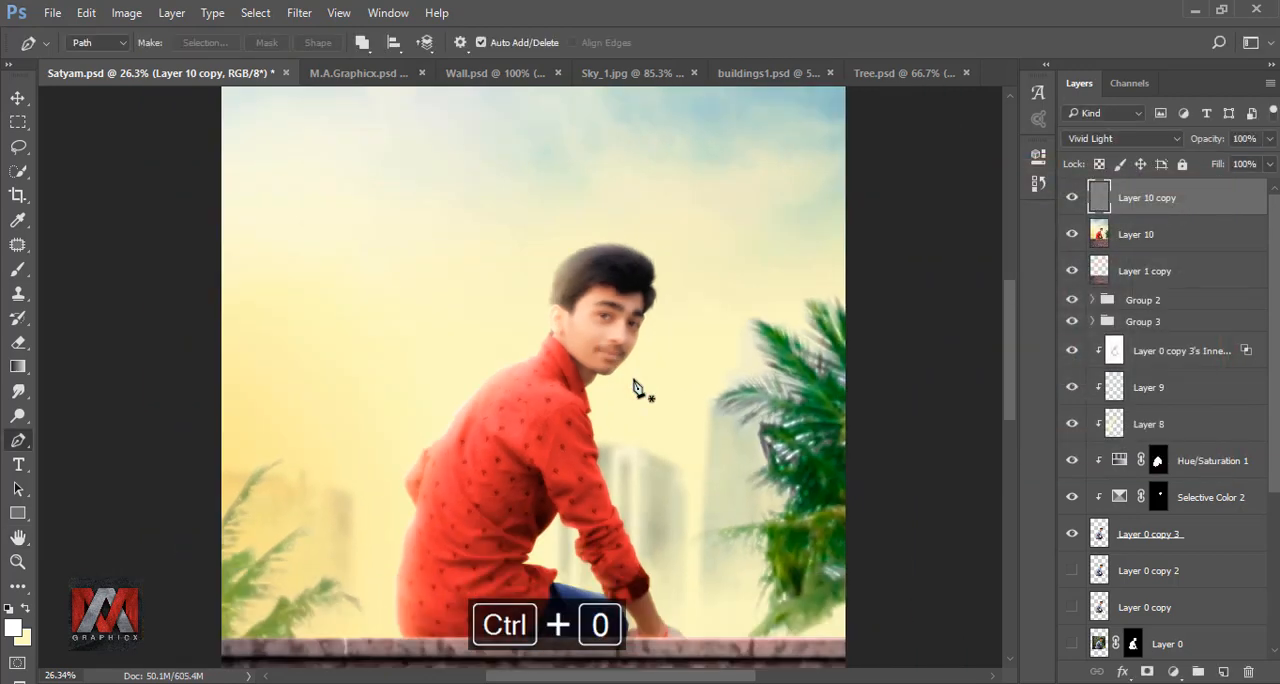
left_click(1072, 199)
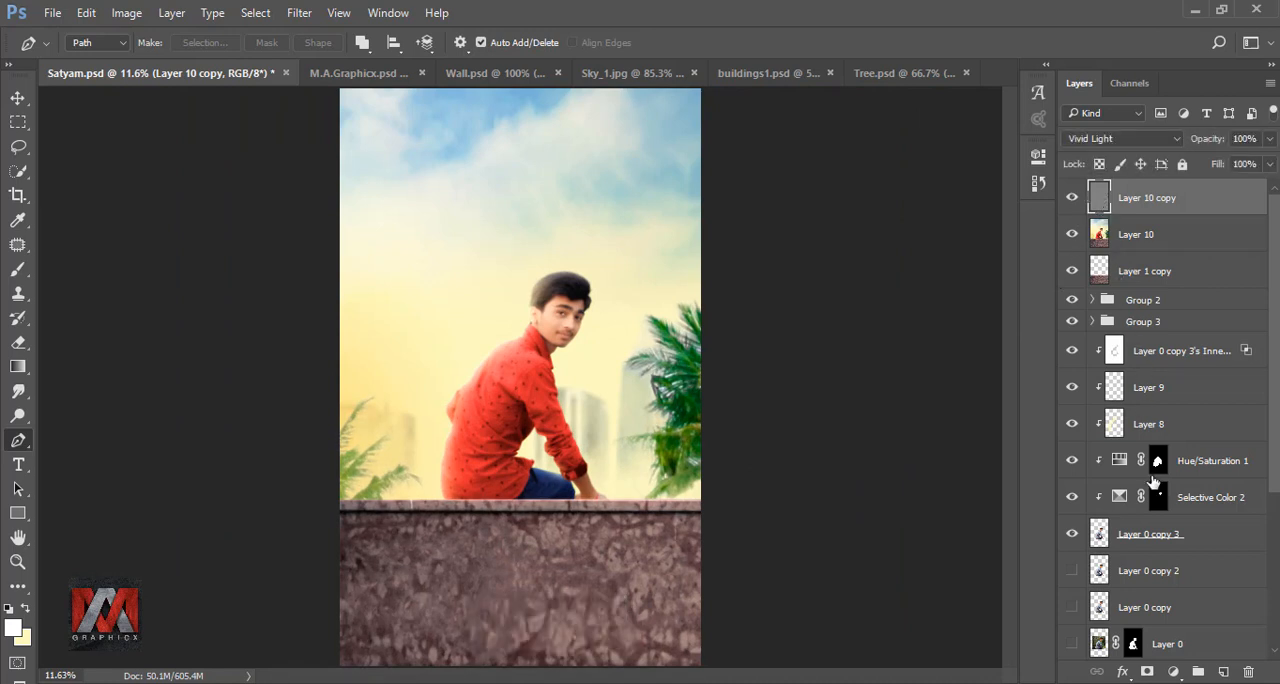
- Add a layer mask to Layer 10 copy, invert it to black, and make white the foreground color
left_click(1148, 672)
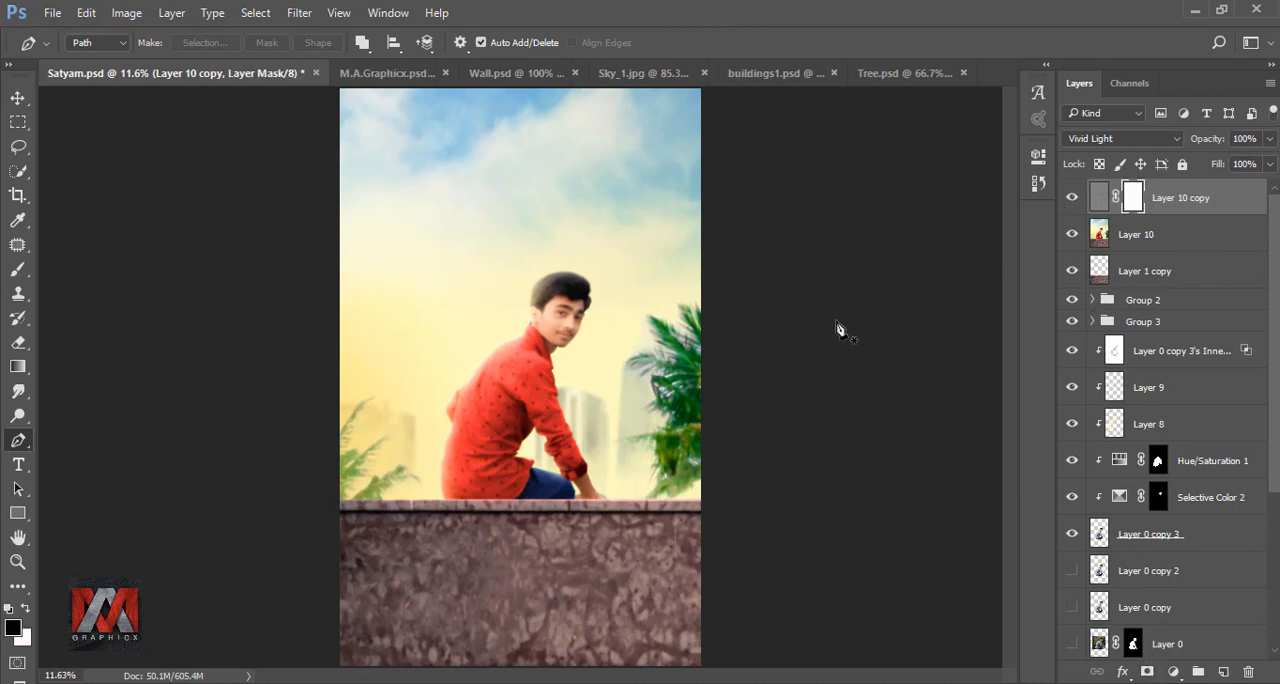
key("ctrl+i")
left_click(26, 609)
- Paint white on the Layer 10 copy mask over the man's cheeks and face with a soft brush of about 60 px
left_click(17, 270)
scroll(557, 346, "up", 8)
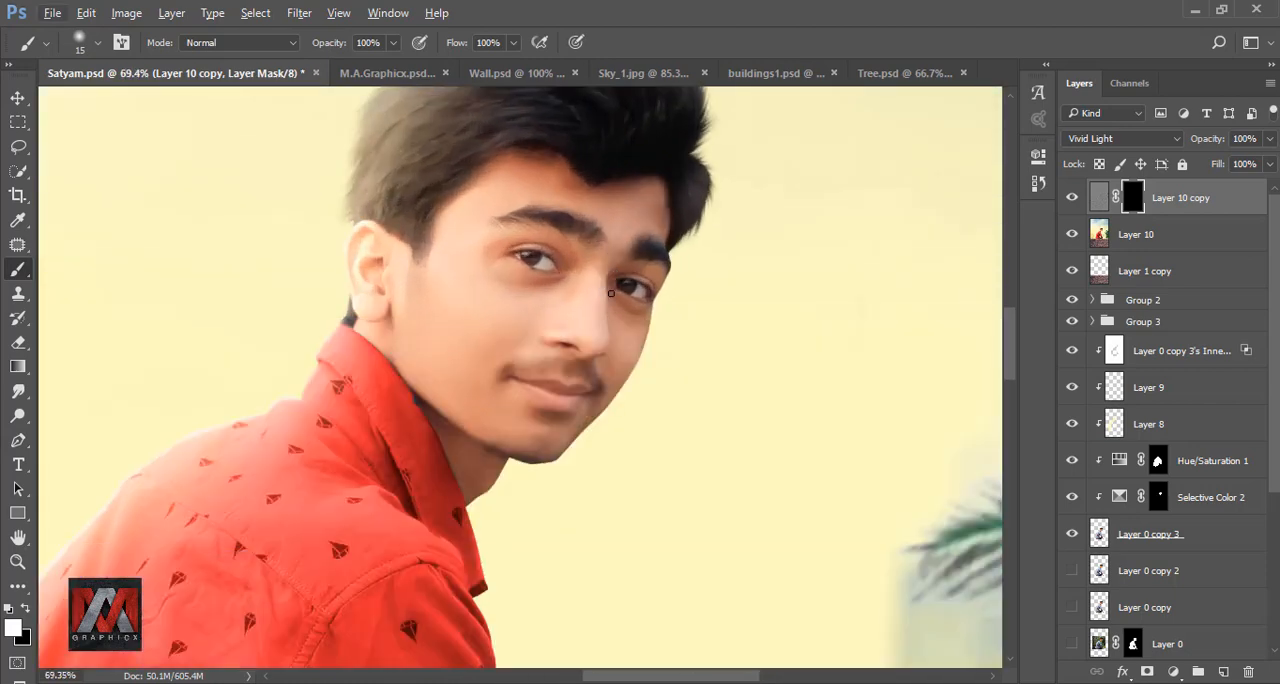
key("bracketright")
key("bracketright")
scroll(591, 272, "up", 2)
key("bracketright")
key("bracketright")
left_click_drag(377, 414, 360, 300)
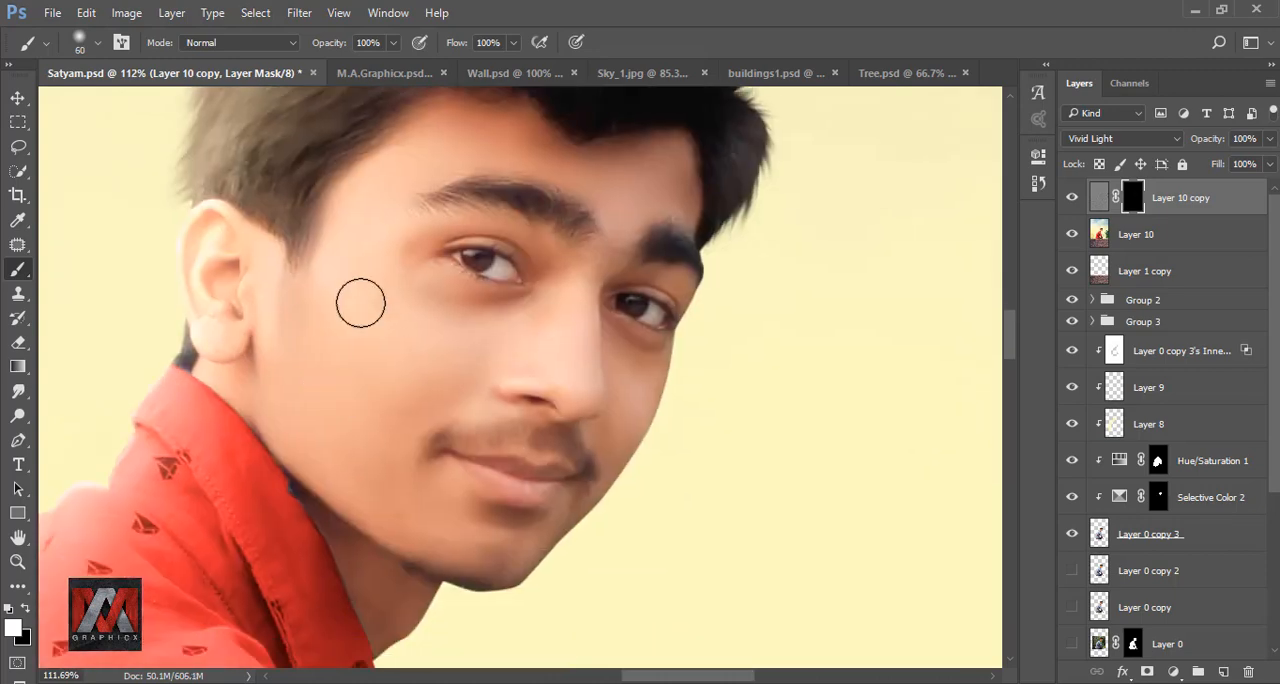
mouse_move(271, 391)
left_mouse_down()
mouse_move(440, 480)
mouse_move(366, 330)
left_mouse_up()
left_click_drag(497, 387, 508, 464)
- Undo the last mask strokes on the face and touch up the skin with a 30 px brush at 70% opacity
left_click(394, 43)
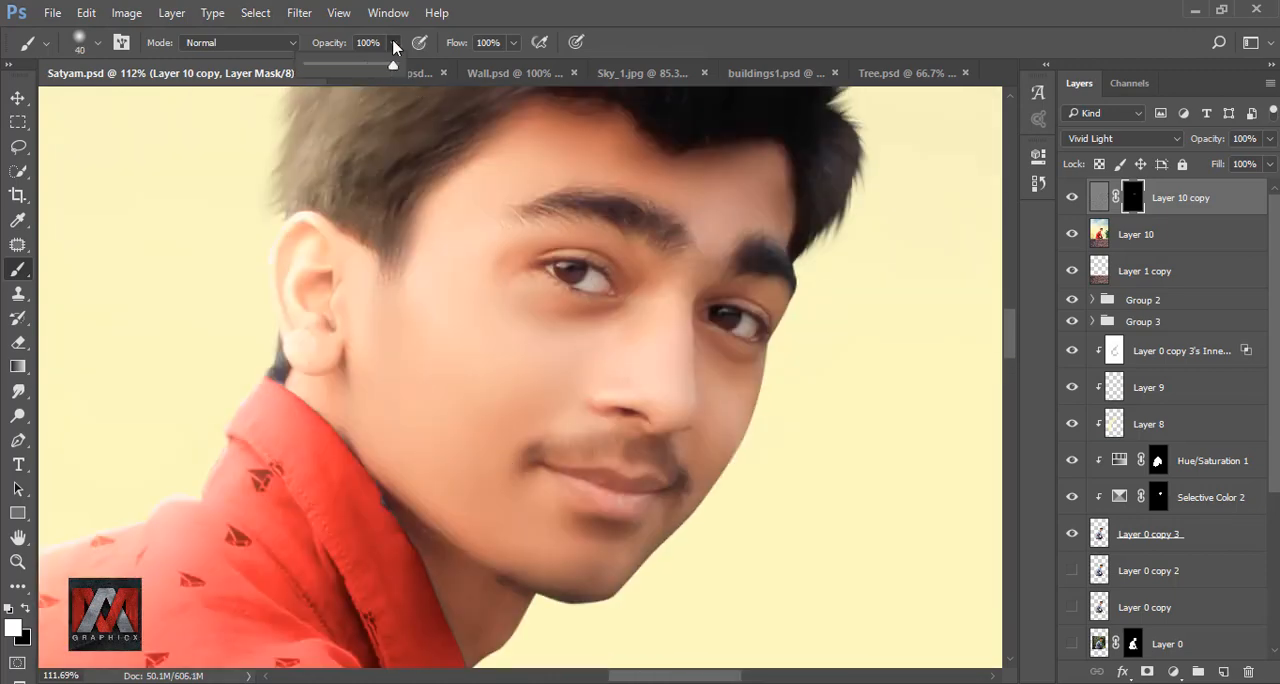
left_click_drag(394, 62, 371, 64)
key("bracketleft")
key("bracketleft")
key("bracketleft")
key("ctrl+z")
key("ctrl+alt+z")
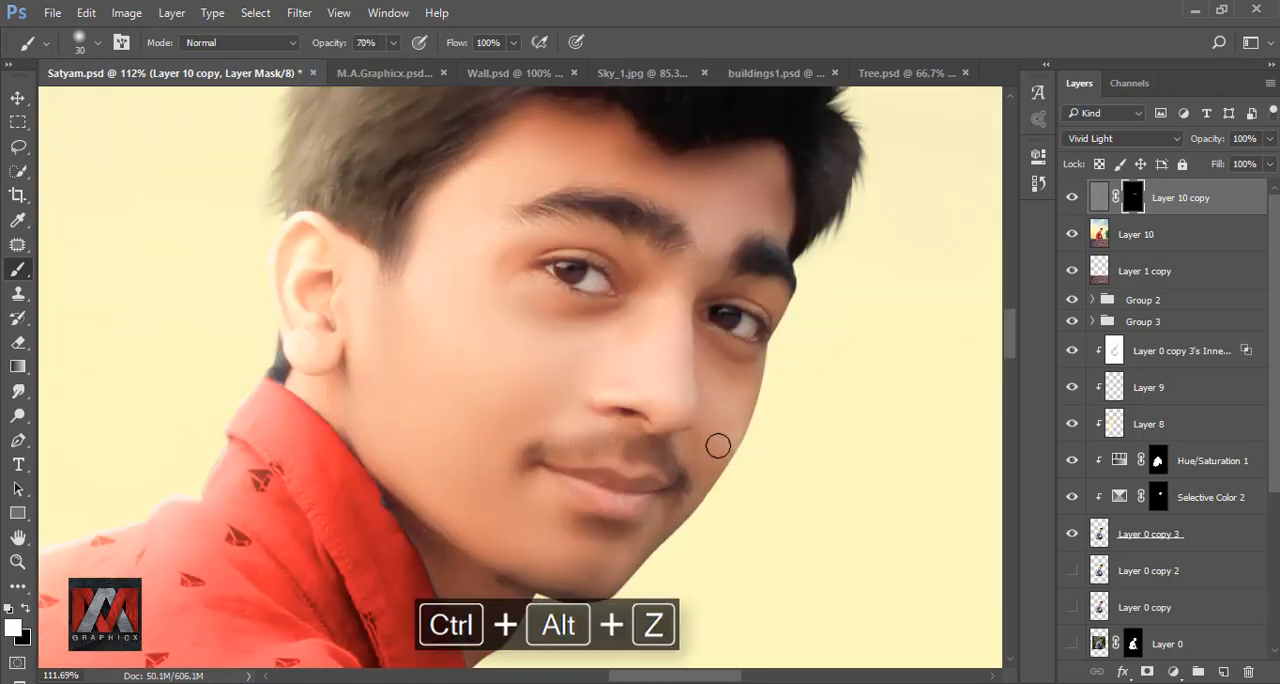
left_click_drag(514, 498, 569, 383)
left_click_drag(363, 452, 528, 248)
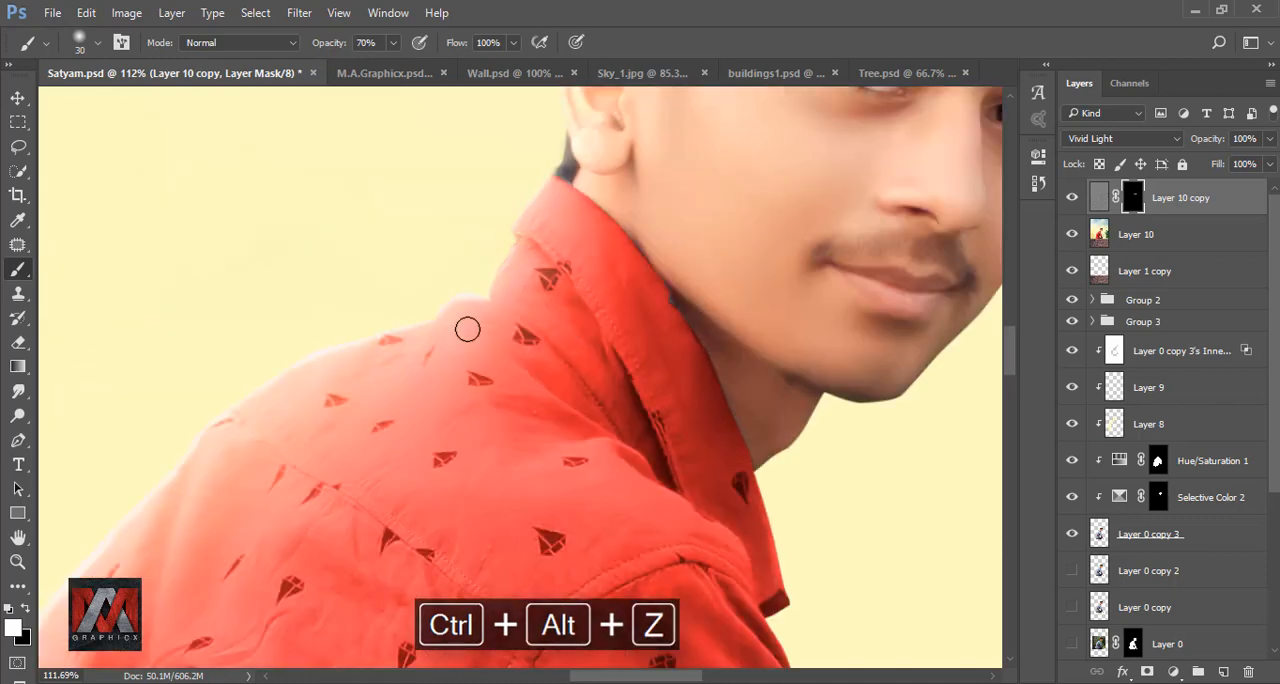
- Paint the mask white along the shirt's shoulder and outer back edge with a 60 px brush at 70% opacity
left_click_drag(440, 362, 534, 330)
key("bracketright")
key("bracketright")
key("bracketright")
left_click_drag(330, 440, 509, 157)
left_click_drag(280, 400, 200, 510)
left_click_drag(256, 590, 364, 334)
scroll(329, 494, "down", 5)
left_click_drag(336, 560, 334, 330)
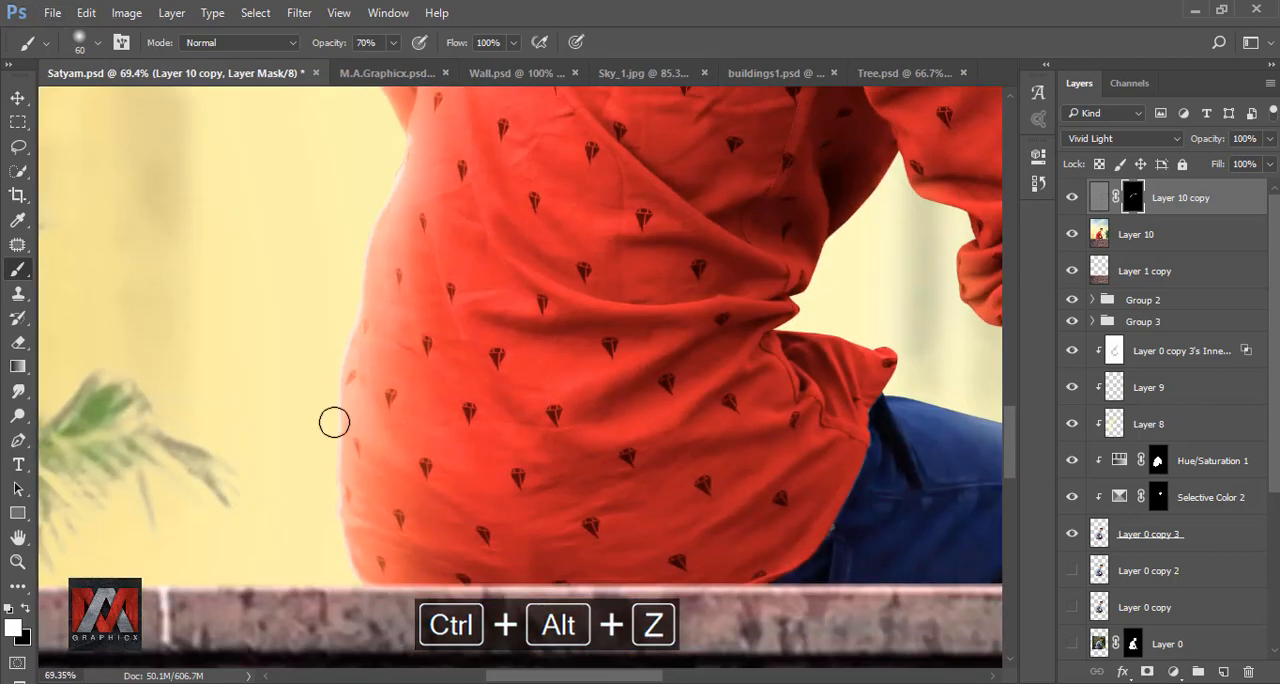
scroll(514, 291, "up", 4)
mouse_move(420, 230)
left_mouse_down()
mouse_move(430, 540)
mouse_move(365, 337)
left_mouse_up()
- Raise the brush opacity to 100%, paint the mask over the back of the shirt, and compare with the layer hidden
key("bracketleft")
key("bracketleft")
key("bracketleft")
key("0")
left_click_drag(330, 530, 348, 417)
left_click_drag(470, 140, 400, 458)
key("bracketright")
key("bracketright")
key("bracketright")
key("bracketright")
key("bracketright")
key("bracketright")
key("bracketright")
key("bracketright")
key("bracketright")
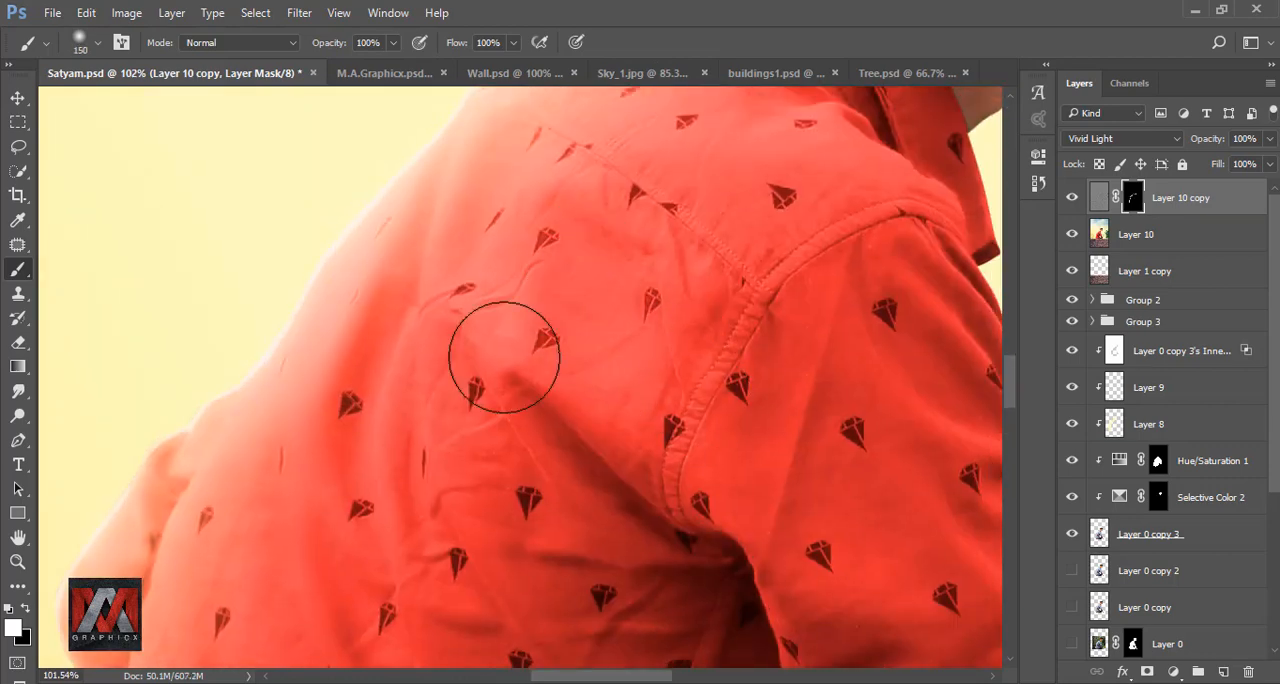
scroll(505, 357, "down", 14)
left_click(1072, 200)
left_click(1072, 200)
- Paint the mask white down the shirt sleeve from the shoulder to the cuff with a 100 px brush
scroll(570, 330, "up", 8)
key("bracketleft")
key("bracketleft")
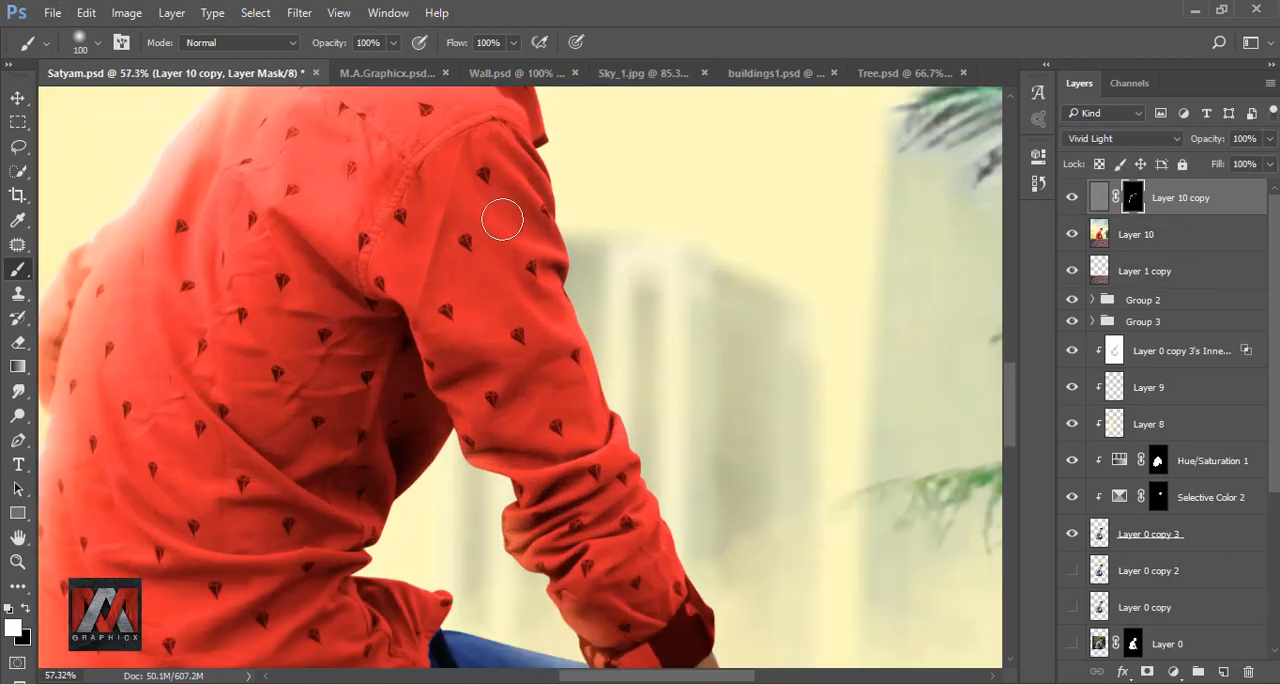
mouse_move(503, 219)
left_mouse_down()
mouse_move(474, 290)
mouse_move(409, 243)
mouse_move(473, 346)
mouse_move(569, 385)
mouse_move(602, 515)
mouse_move(505, 547)
mouse_move(639, 541)
left_mouse_up()
left_click_drag(655, 645, 631, 489)
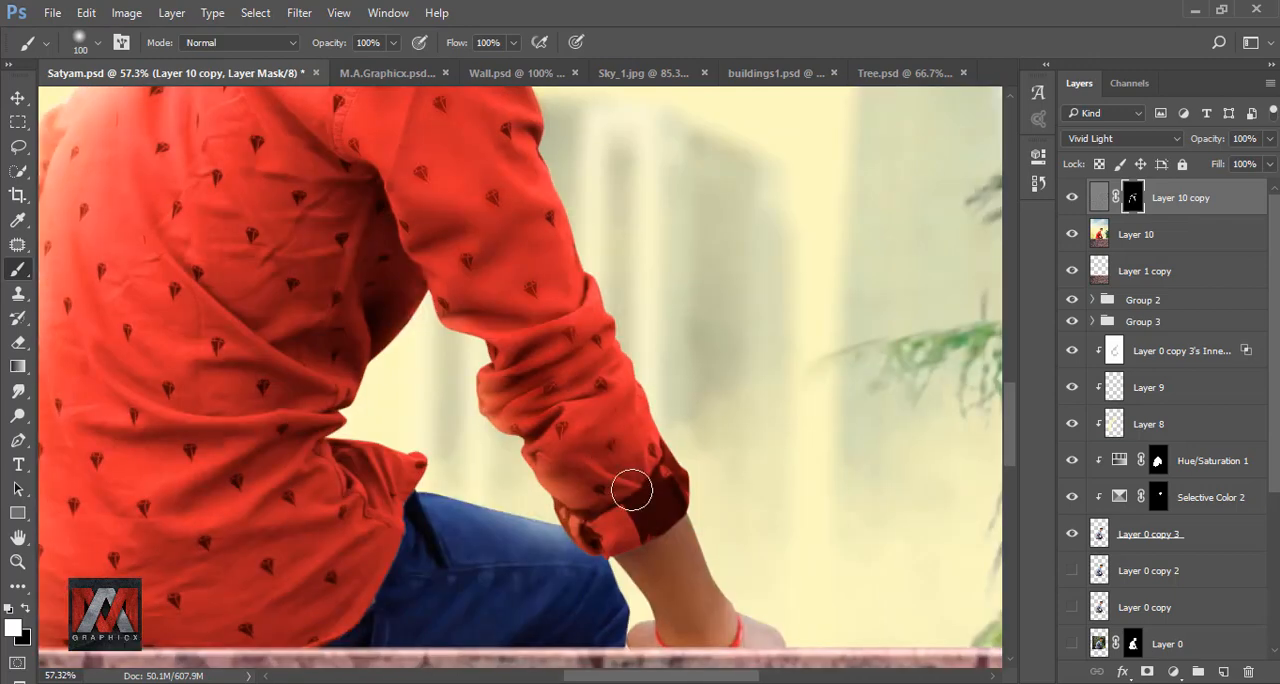
- Extend the white mask painting over the shirt's body and up to the shoulder and collar with the 100 px brush
left_click_drag(193, 172, 393, 264)
mouse_move(393, 264)
left_mouse_down()
mouse_move(443, 352)
mouse_move(401, 459)
mouse_move(294, 517)
mouse_move(427, 600)
left_mouse_up()
mouse_move(427, 612)
left_mouse_down()
mouse_move(444, 444)
mouse_move(362, 503)
left_mouse_up()
mouse_move(563, 273)
left_mouse_down()
mouse_move(517, 386)
mouse_move(497, 529)
left_mouse_up()
left_click_drag(402, 265, 476, 370)
left_click_drag(578, 235, 423, 343)
left_click_drag(402, 233, 465, 408)
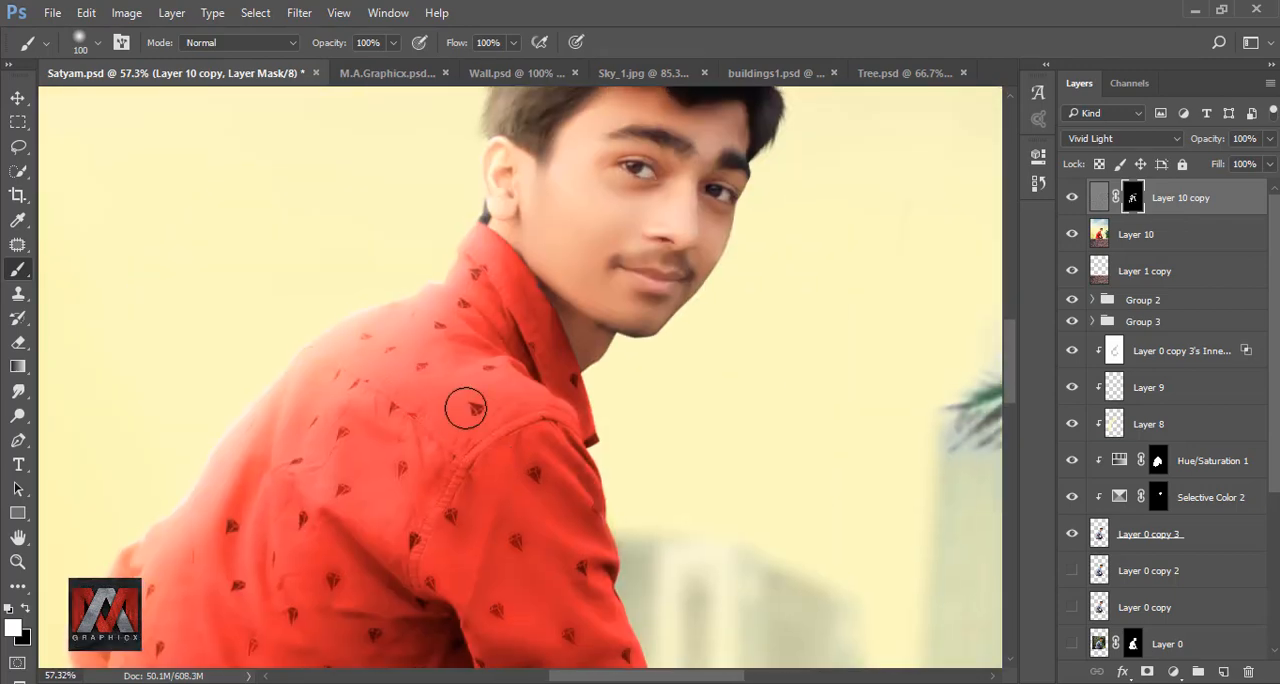
left_click_drag(565, 325, 488, 426)
- Refine the mask around the shirt's shoulder seam and upper sleeve with a smaller 60 px brush
scroll(488, 426, "up", 5)
key("bracketleft")
key("bracketleft")
key("bracketleft")
key("bracketleft")
left_click_drag(384, 298, 475, 475)
left_click_drag(400, 516, 438, 405)
left_click_drag(417, 655, 428, 465)
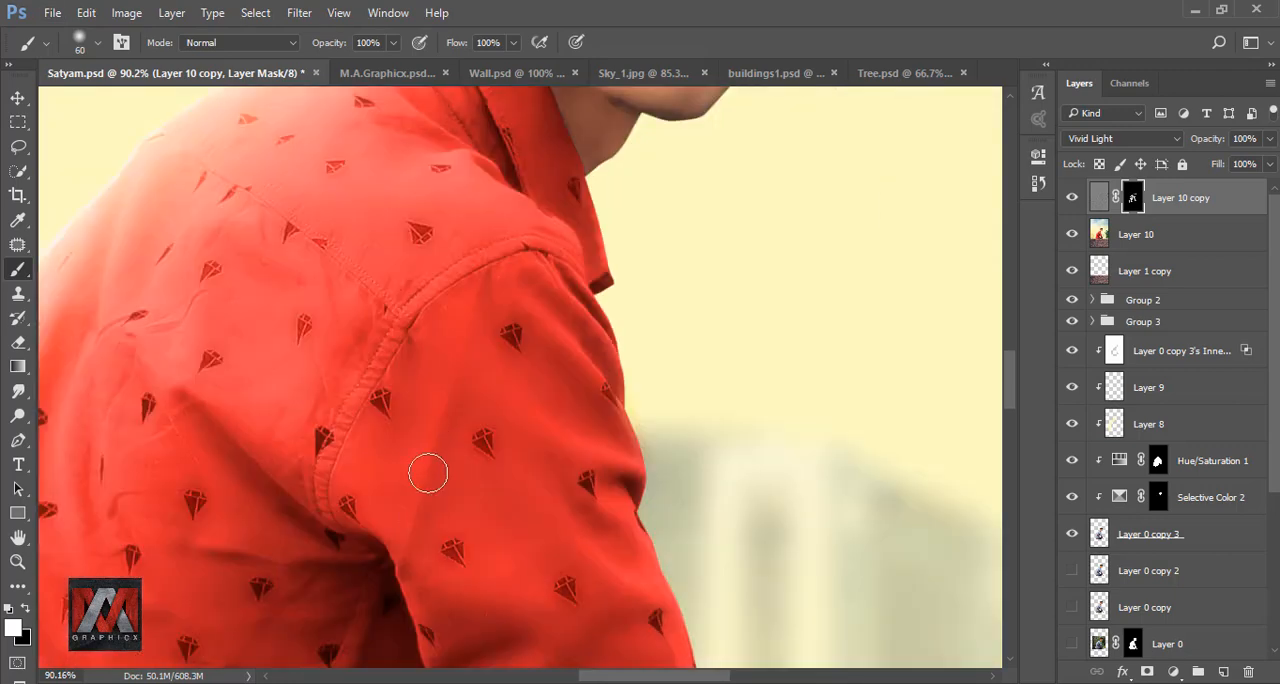
- Paint the mask over the lower shirt and jeans, reducing the brush to 35 px for the small areas
scroll(500, 290, "down", 5)
scroll(466, 347, "up", 5)
mouse_move(486, 577)
left_mouse_down()
mouse_move(466, 347)
mouse_move(410, 545)
left_mouse_up()
key("bracketleft")
key("bracketleft")
key("bracketleft")
key("bracketleft")
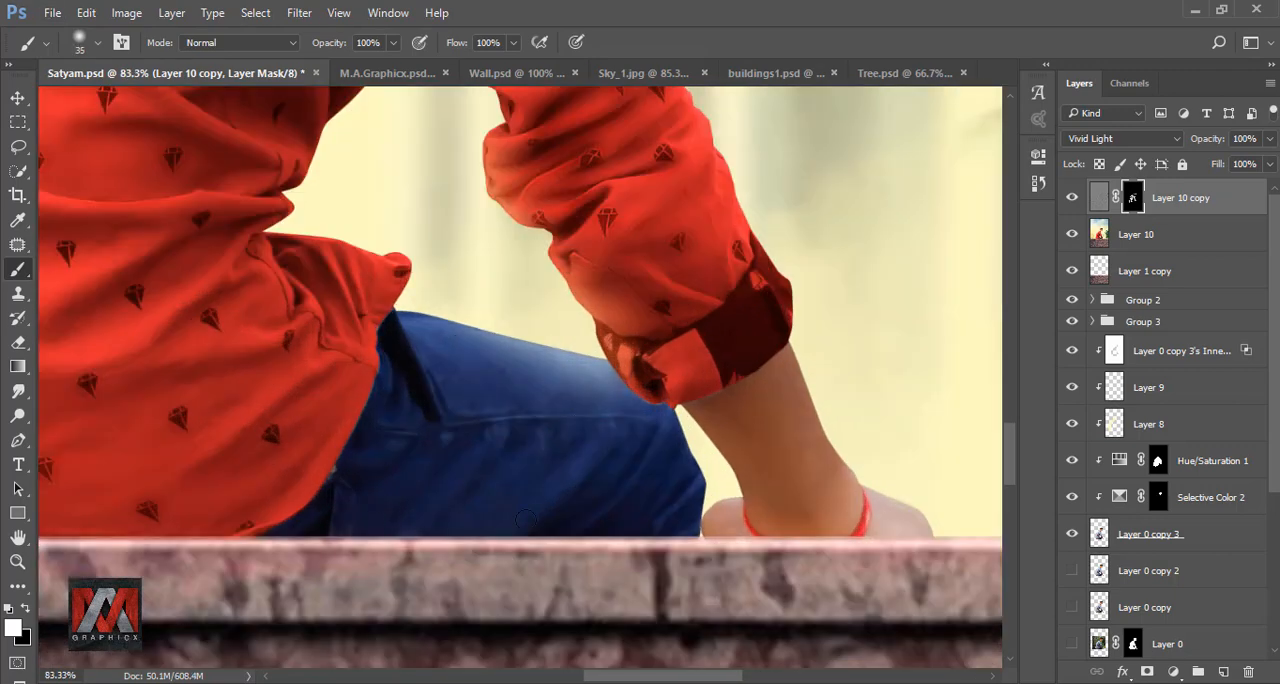
scroll(623, 410, "down", 1)
scroll(628, 405, "down", 3)
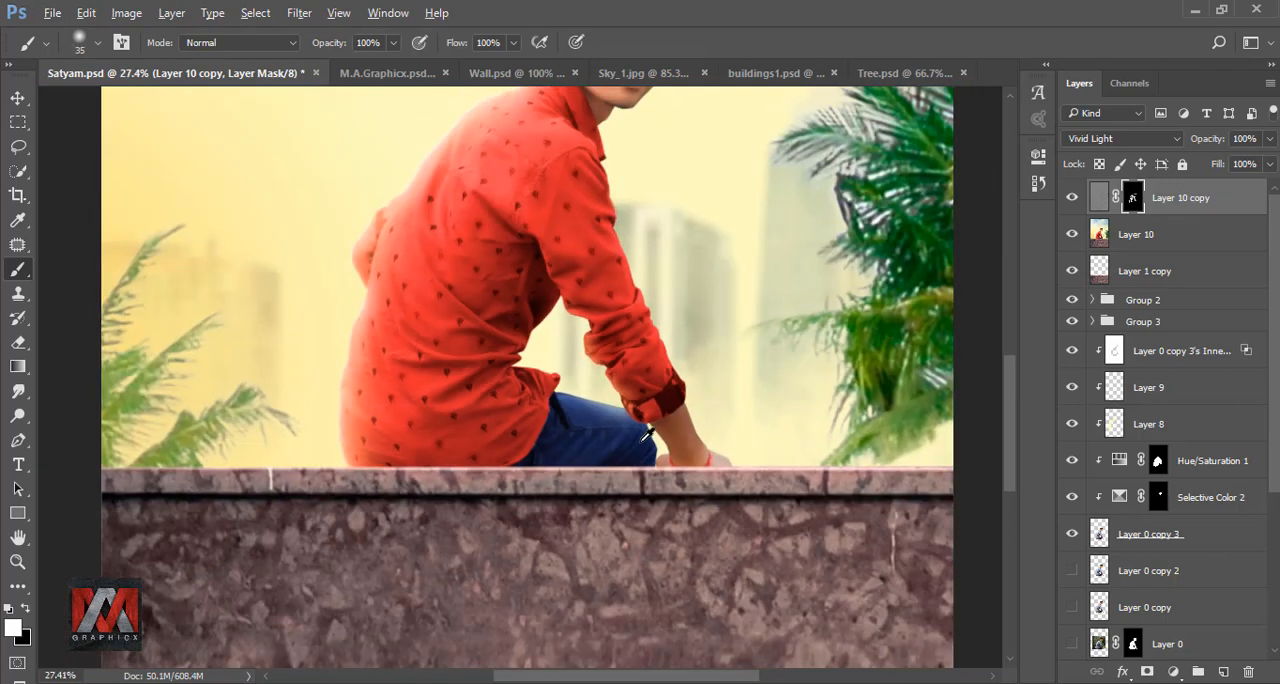
- Stamp all visible layers into a new merged layer above Layer 10 copy
key("ctrl+0")
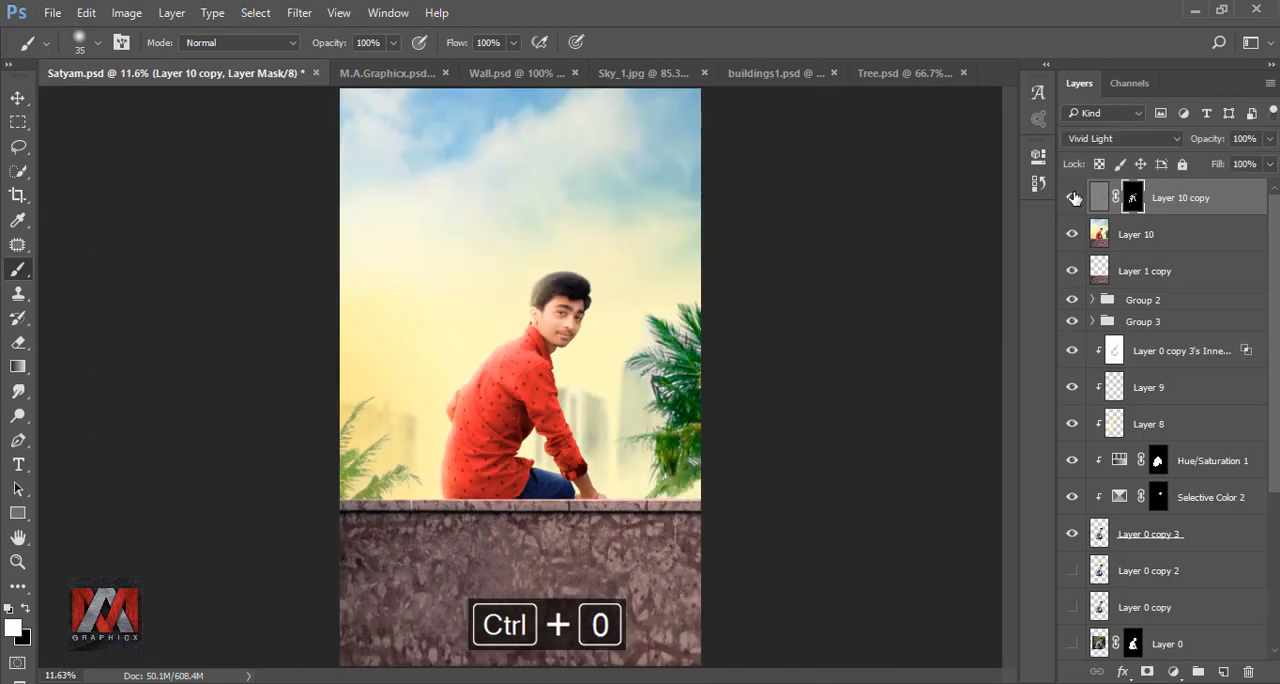
left_click(1167, 197)
key("ctrl+shift+alt+e")
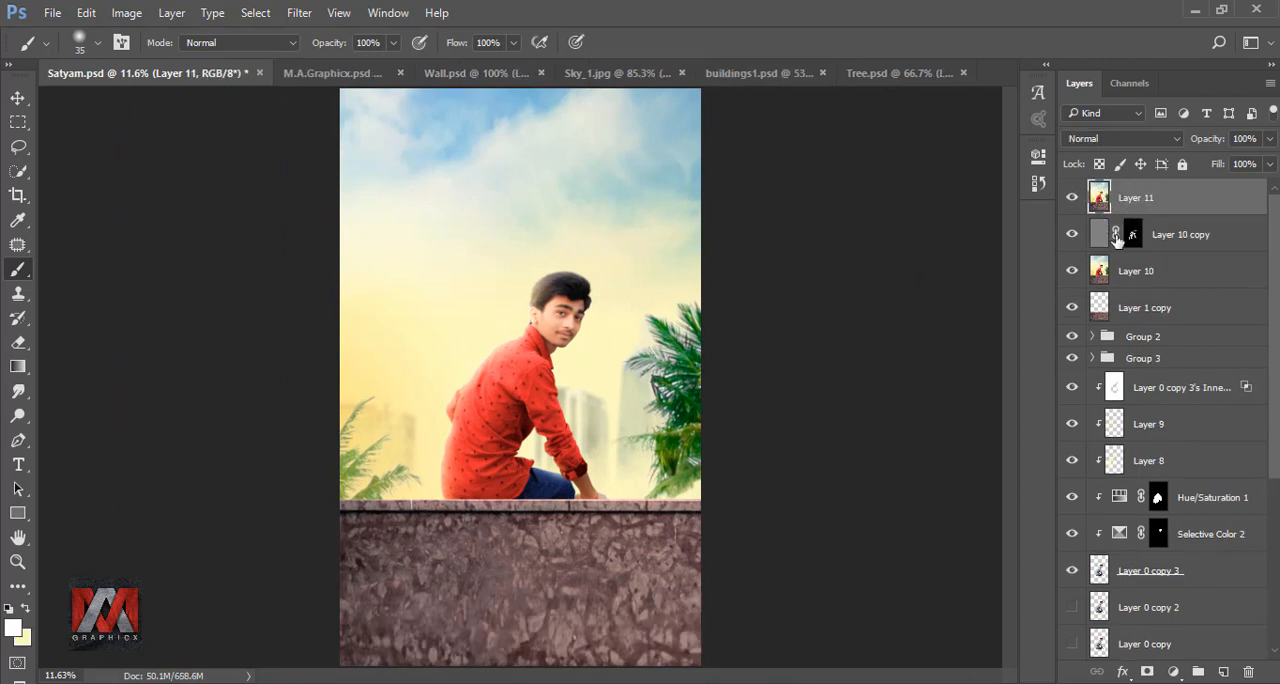
- Add a Gradient Fill layer above Layer 11 and set its starting colour stop to black (000000)
left_click(1175, 669)
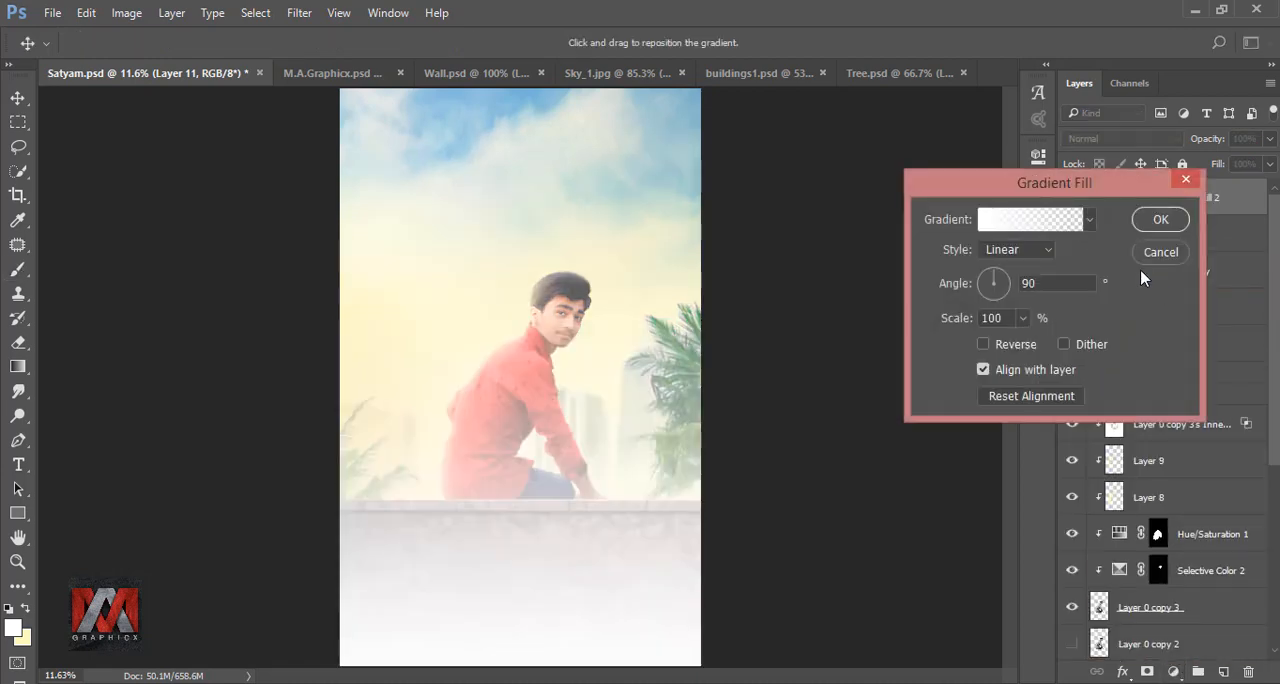
left_click(1055, 219)
left_click(884, 420)
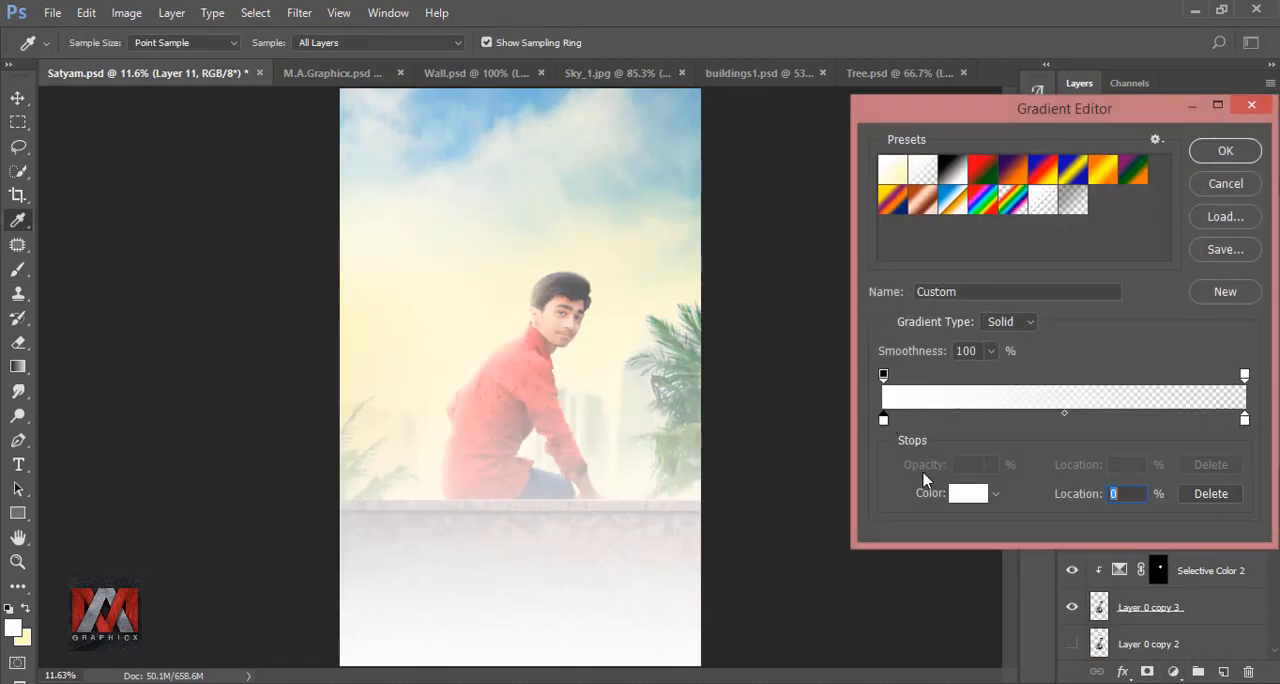
left_click(965, 499)
left_click_drag(866, 372, 720, 411)
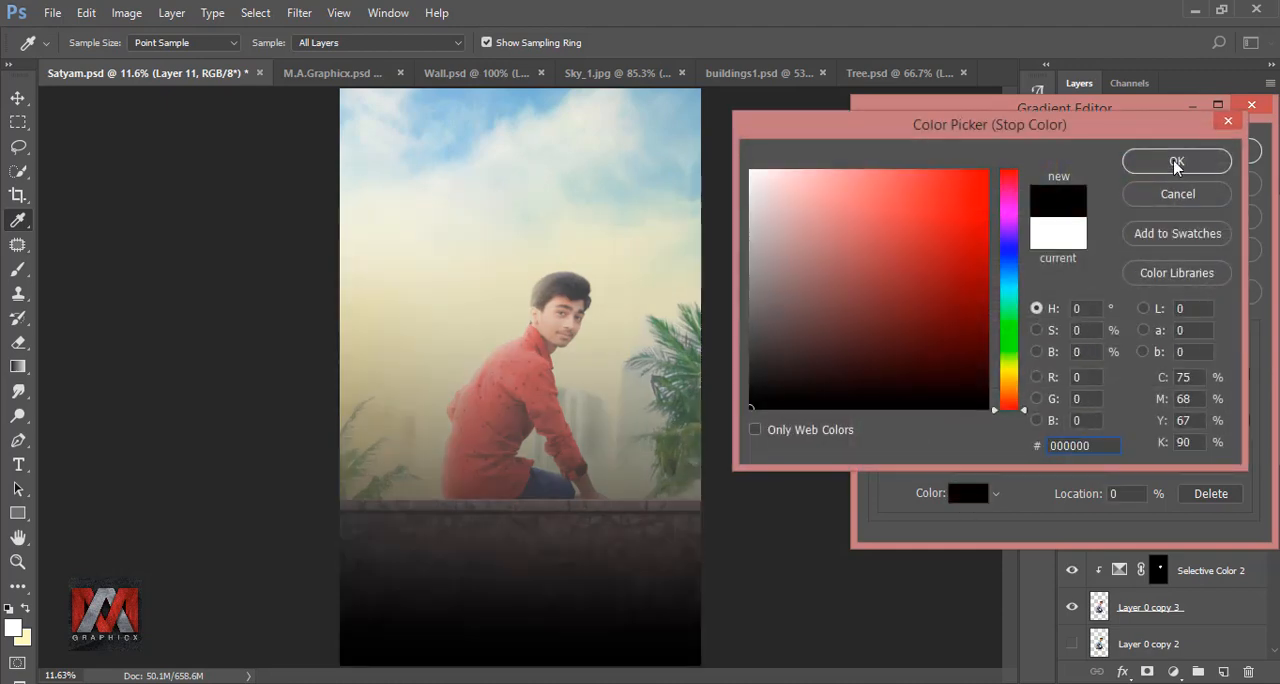
left_click(1176, 163)
- Delete the gradient's white end colour stop, shift the gradient down so it darkens only the lower wall, and apply the fill
left_click(1245, 420)
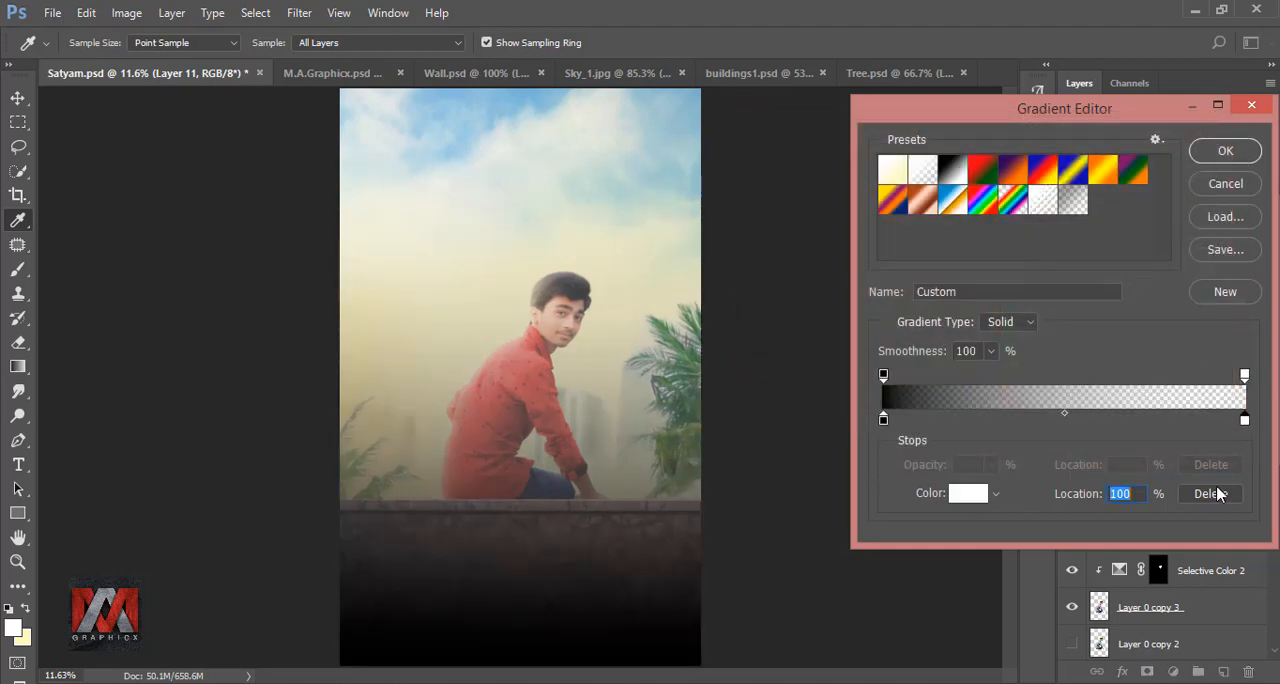
left_click(1211, 493)
left_click(1225, 158)
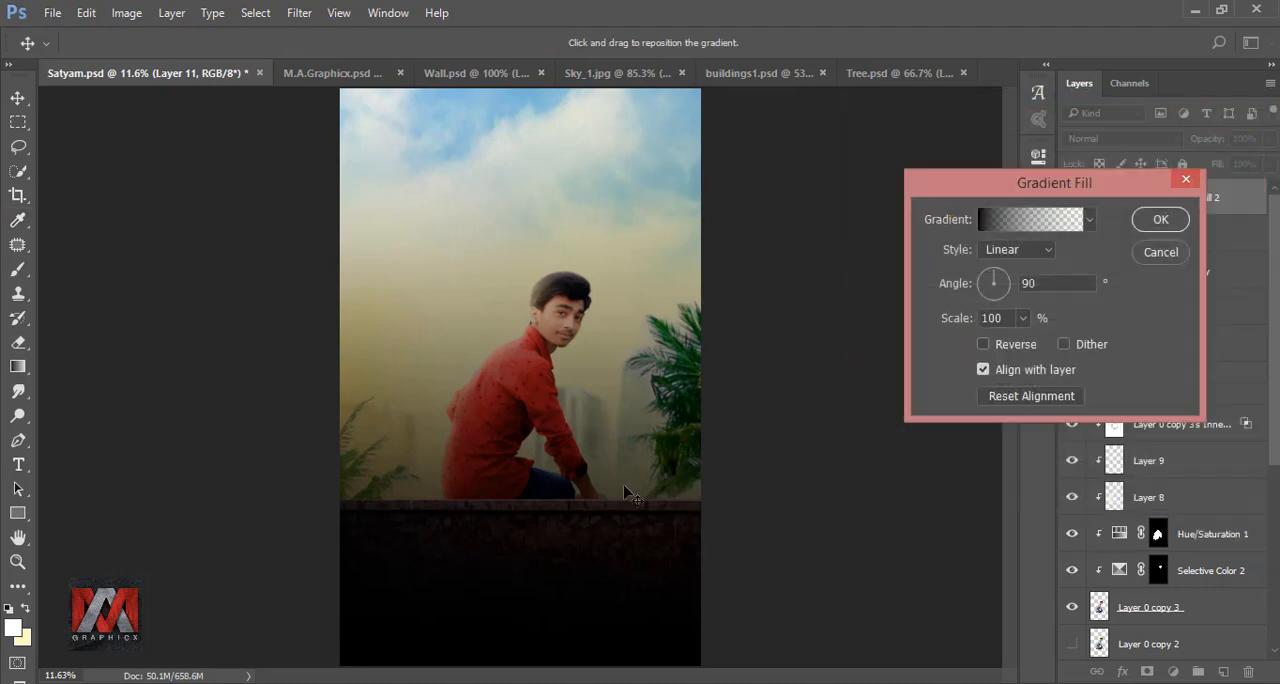
left_click_drag(594, 274, 623, 445)
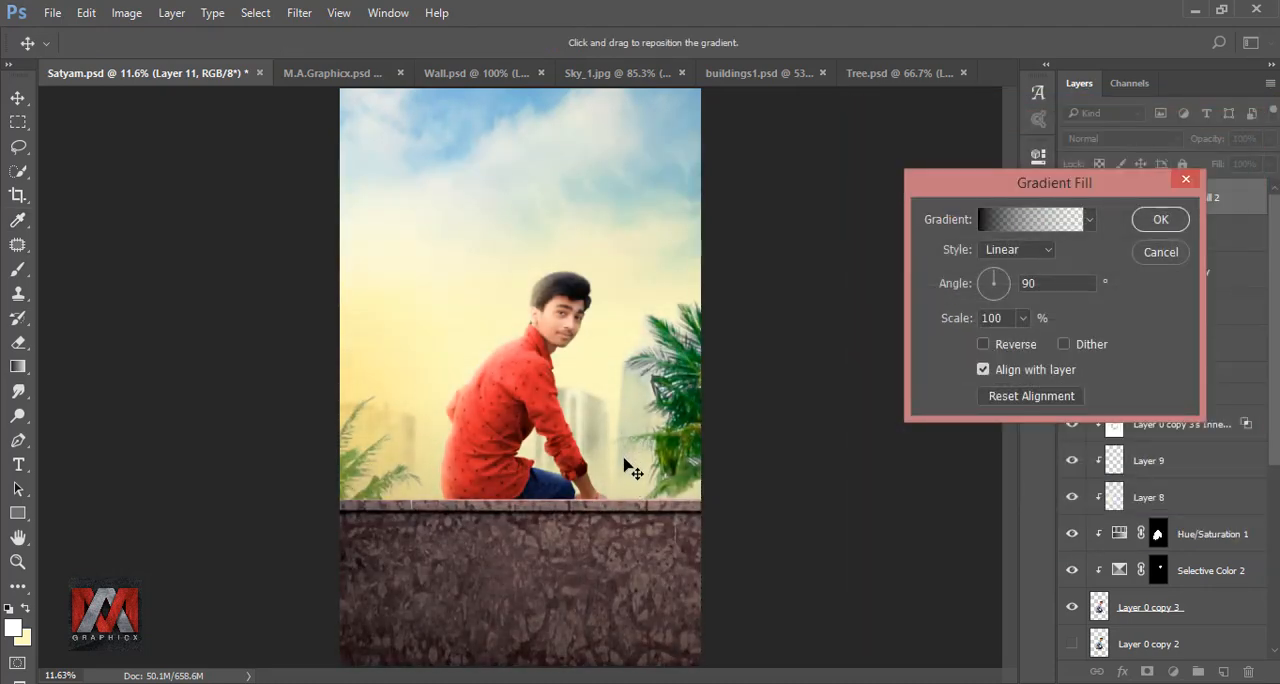
left_click(1158, 219)
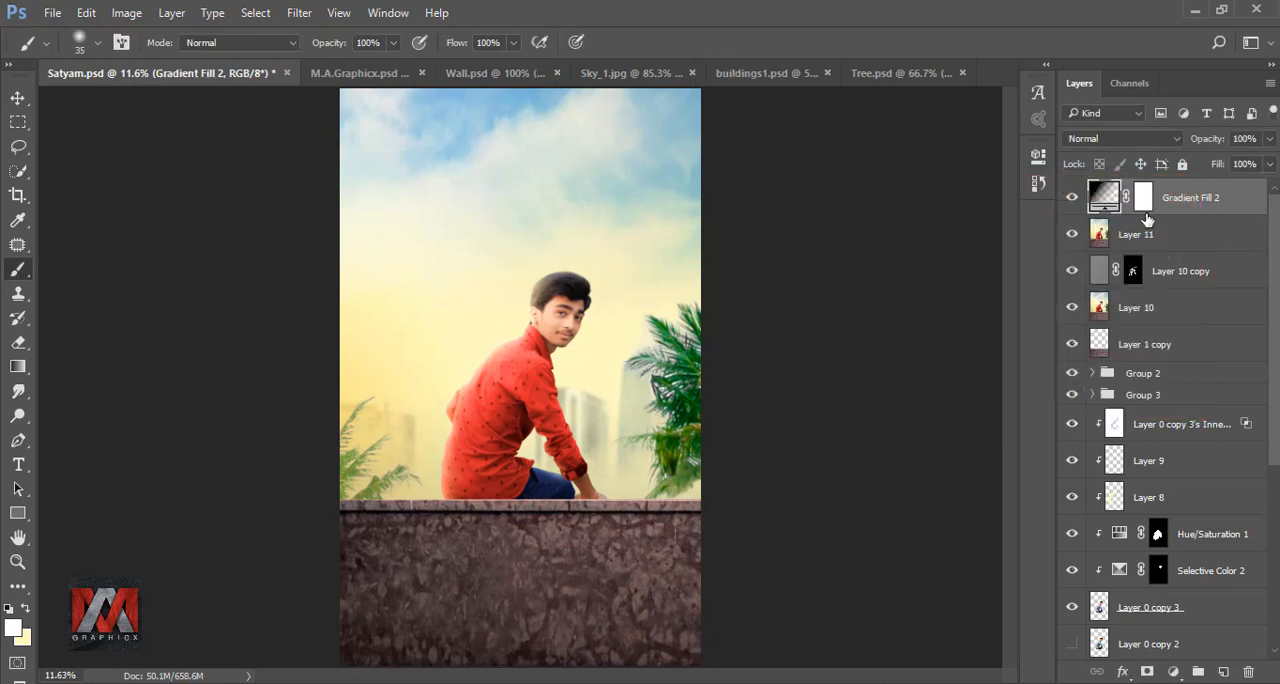
left_click(1070, 198)
left_click(1070, 198)
- Paint black on the Gradient Fill 2 mask with a 1500 px brush across the band just above the wall
left_click(1143, 197)
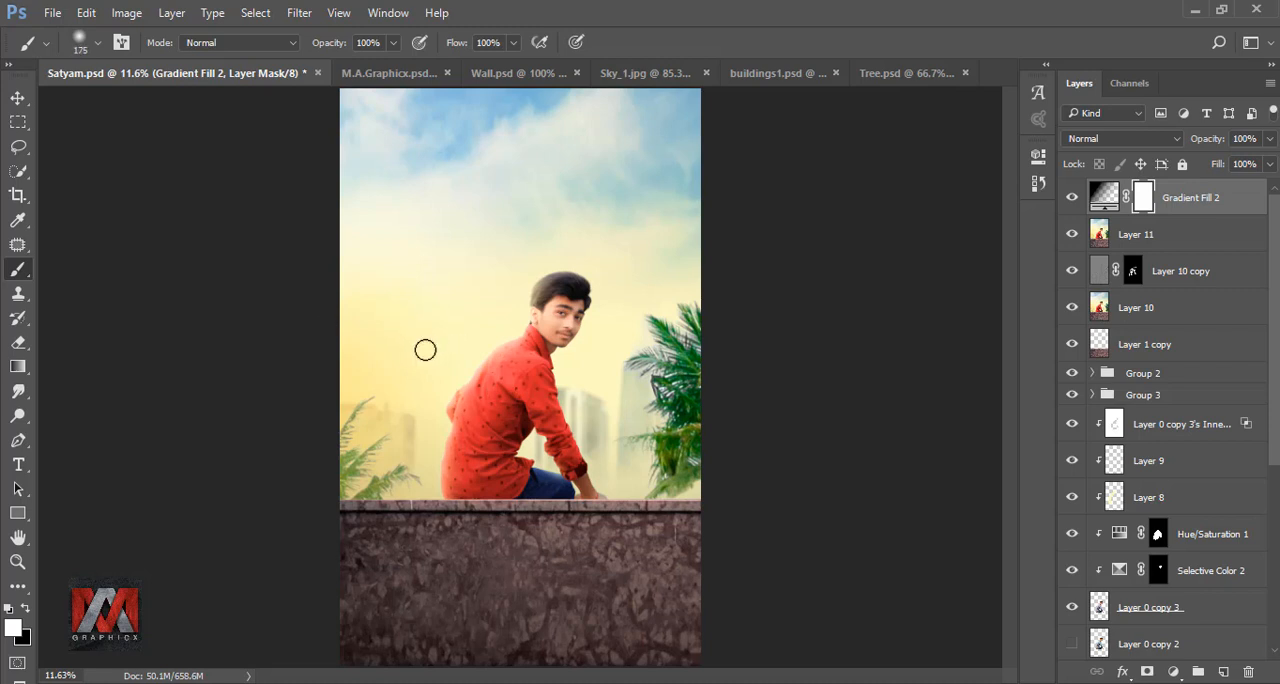
key("bracketright")
key("bracketright")
key("bracketright")
key("bracketright")
key("bracketright")
key("bracketright")
key("bracketright")
key("bracketright")
key("bracketright")
key("bracketright")
left_click(25, 608)
key("bracketright")
key("bracketright")
key("bracketright")
mouse_move(397, 430)
left_mouse_down()
mouse_move(520, 458)
mouse_move(747, 454)
left_mouse_up()
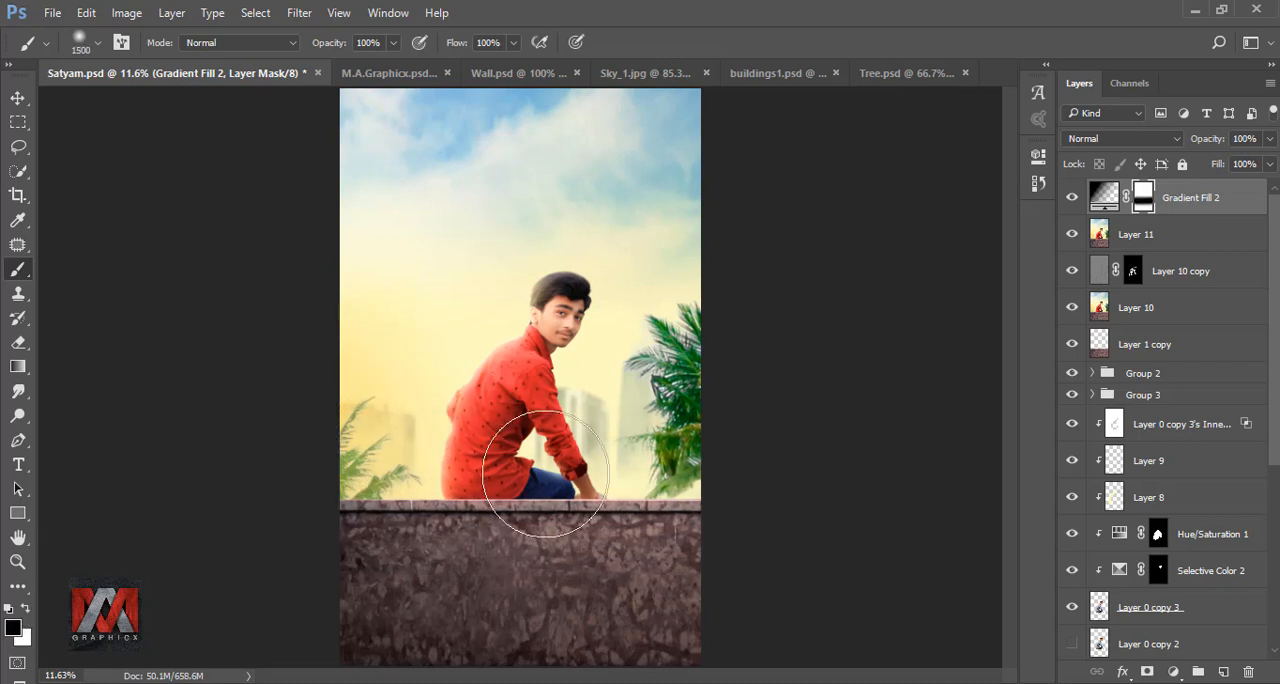
left_click(1072, 199)
left_click(1072, 198)
- Add a Curves adjustment layer above Gradient Fill 2 and slightly raise the black point of the Red channel
left_click(1104, 197)
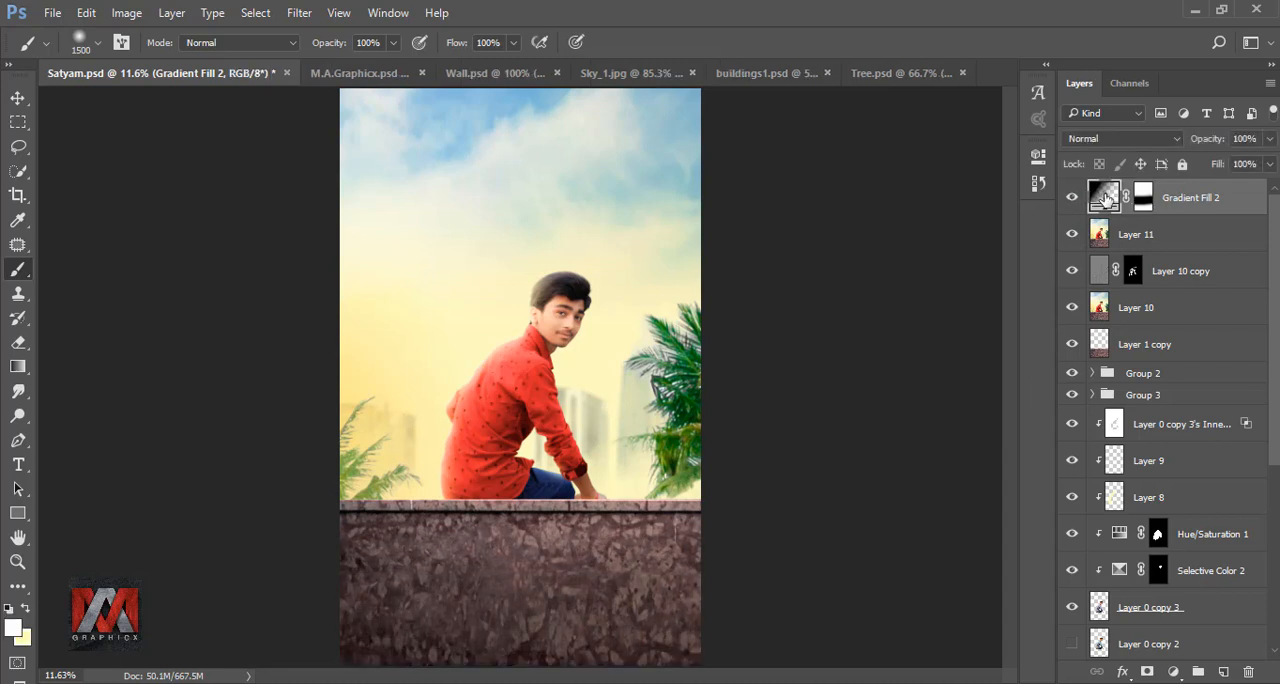
left_click(1173, 671)
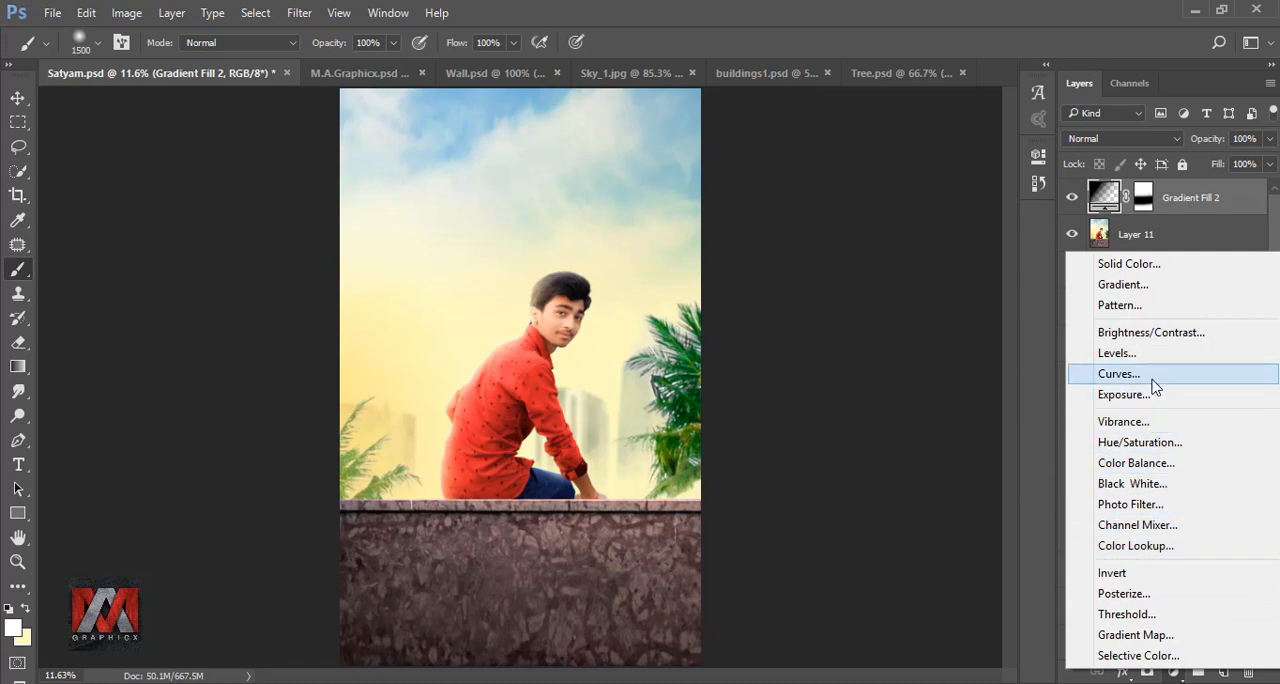
left_click(1150, 374)
left_click(840, 234)
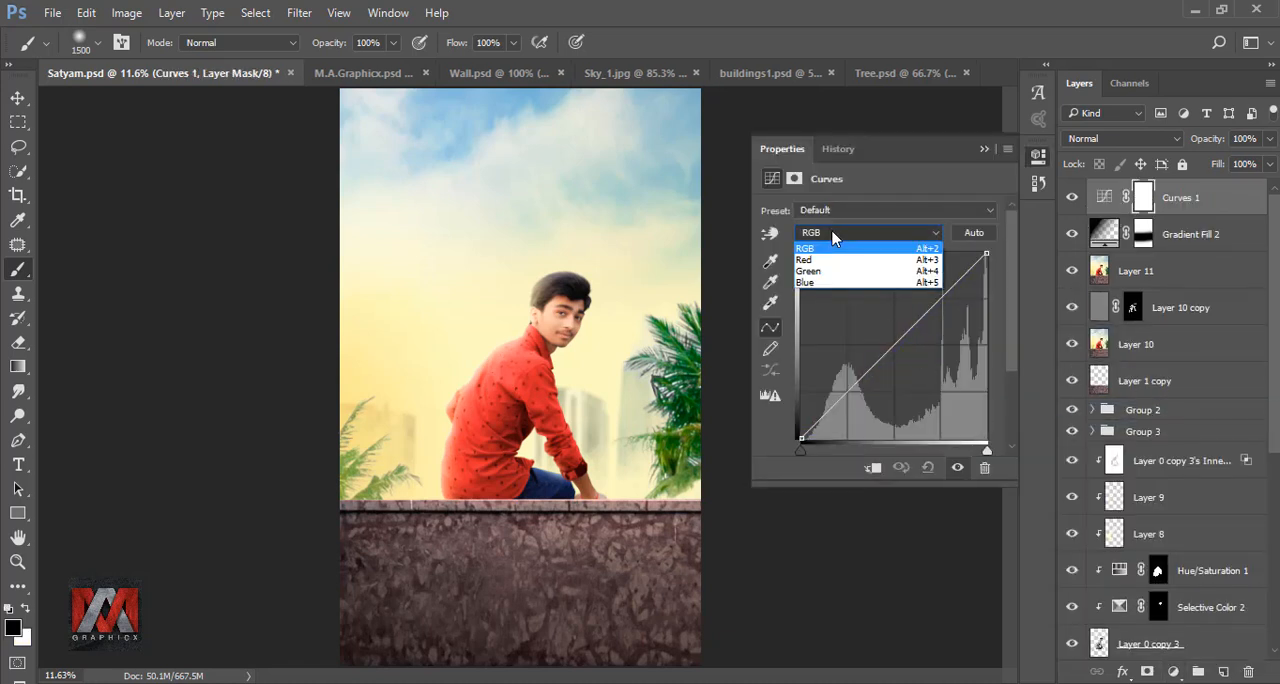
left_click(828, 253)
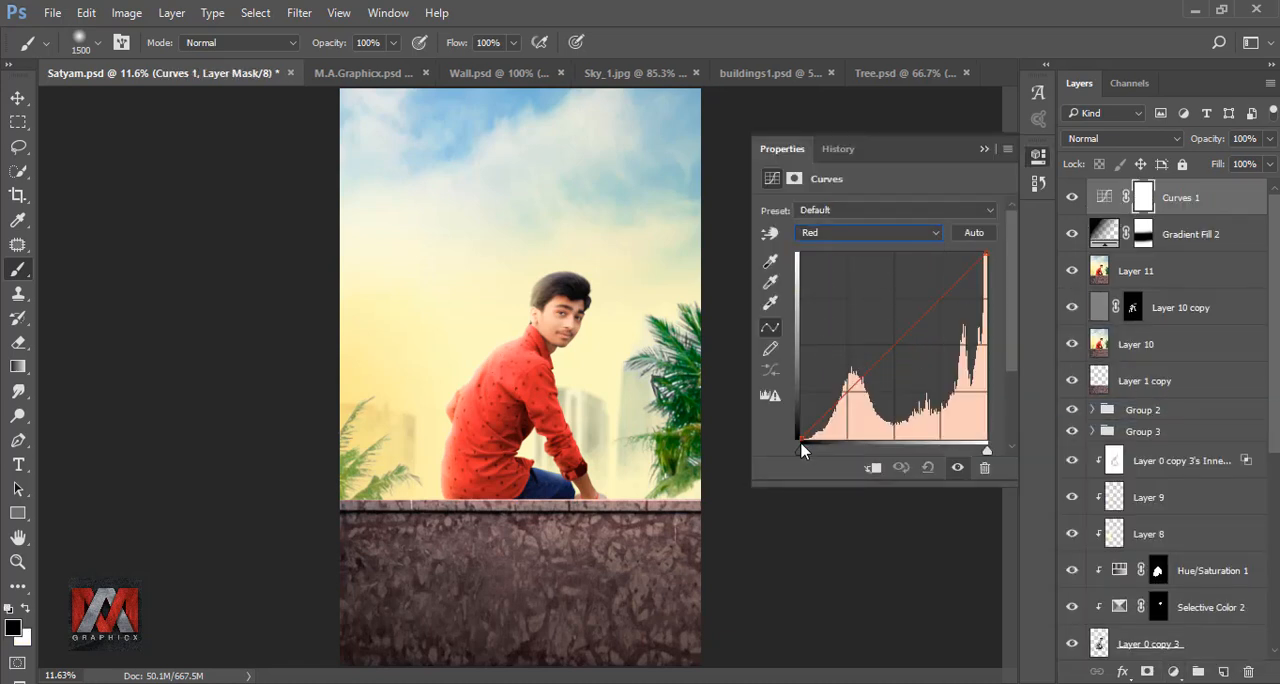
left_click_drag(800, 438, 797, 433)
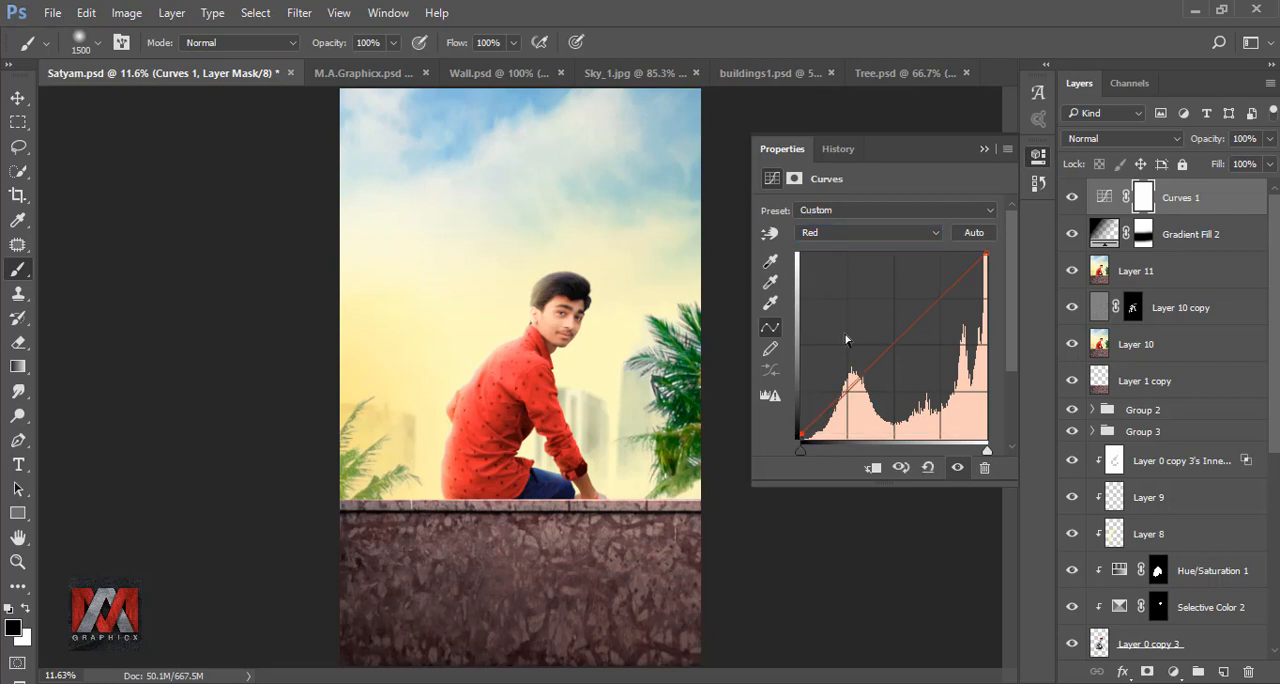
- Move the Blue channel's black point inward in the Curves adjustment to warm the dark tones
left_click(845, 236)
left_click(830, 275)
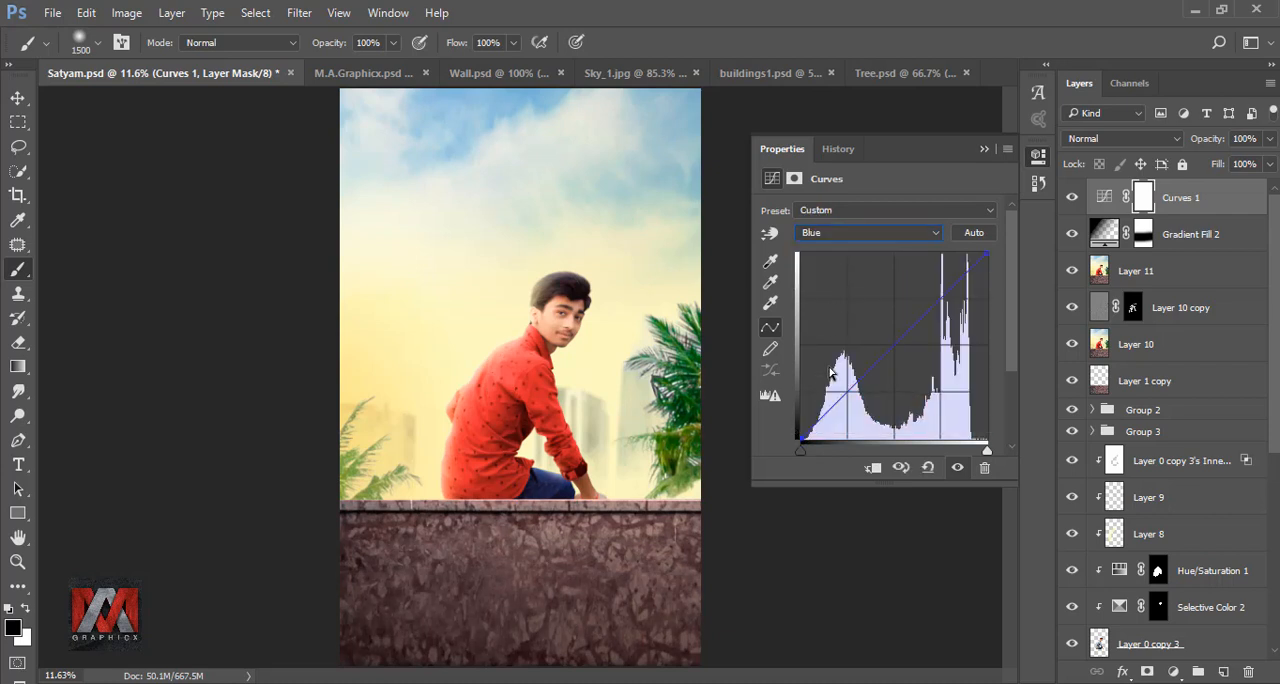
left_click_drag(806, 437, 820, 434)
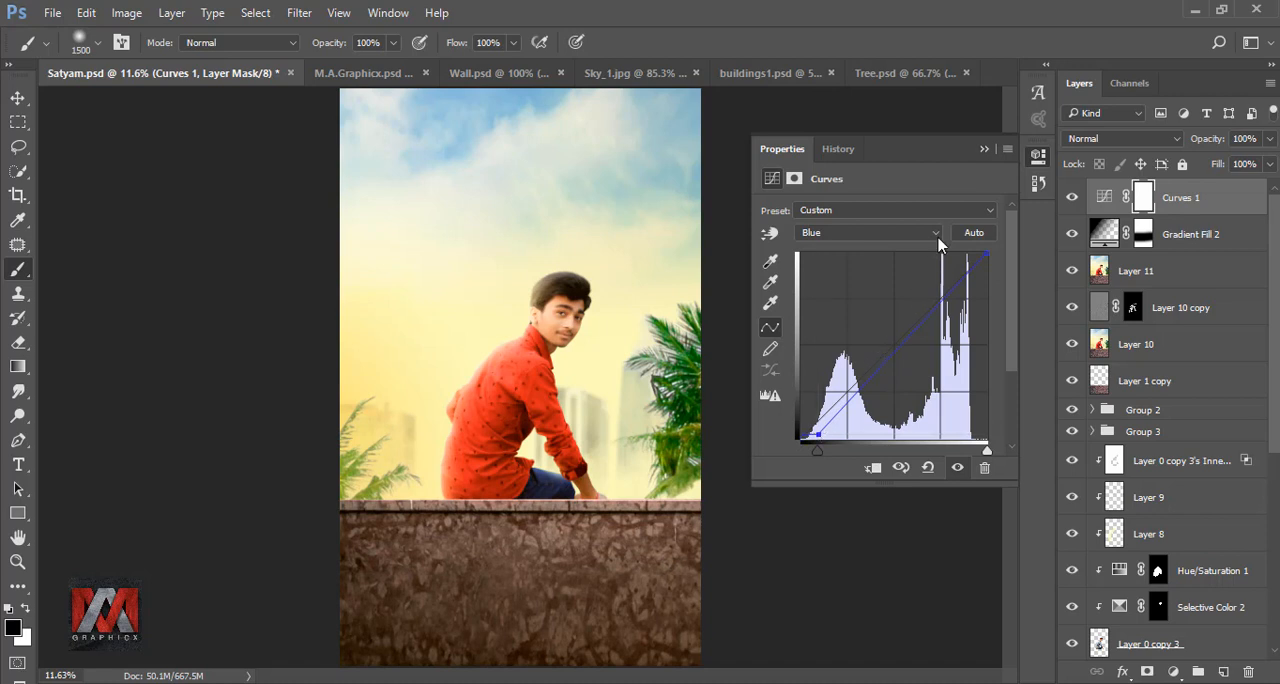
left_click(982, 150)
left_click(1072, 199)
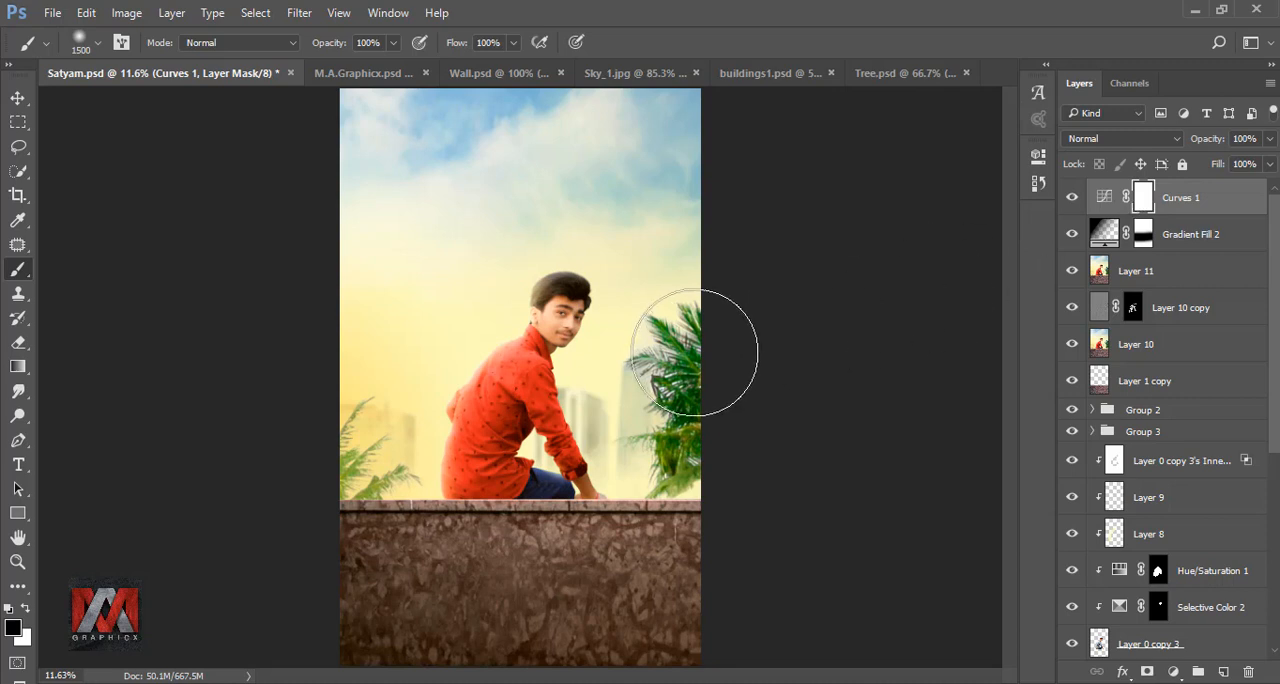
- Paint black on the Curves 1 mask over the man, trees and sky with the 1500 px brush, leaving the wall adjusted
mouse_move(546, 318)
left_mouse_down()
mouse_move(463, 406)
mouse_move(525, 445)
left_mouse_up()
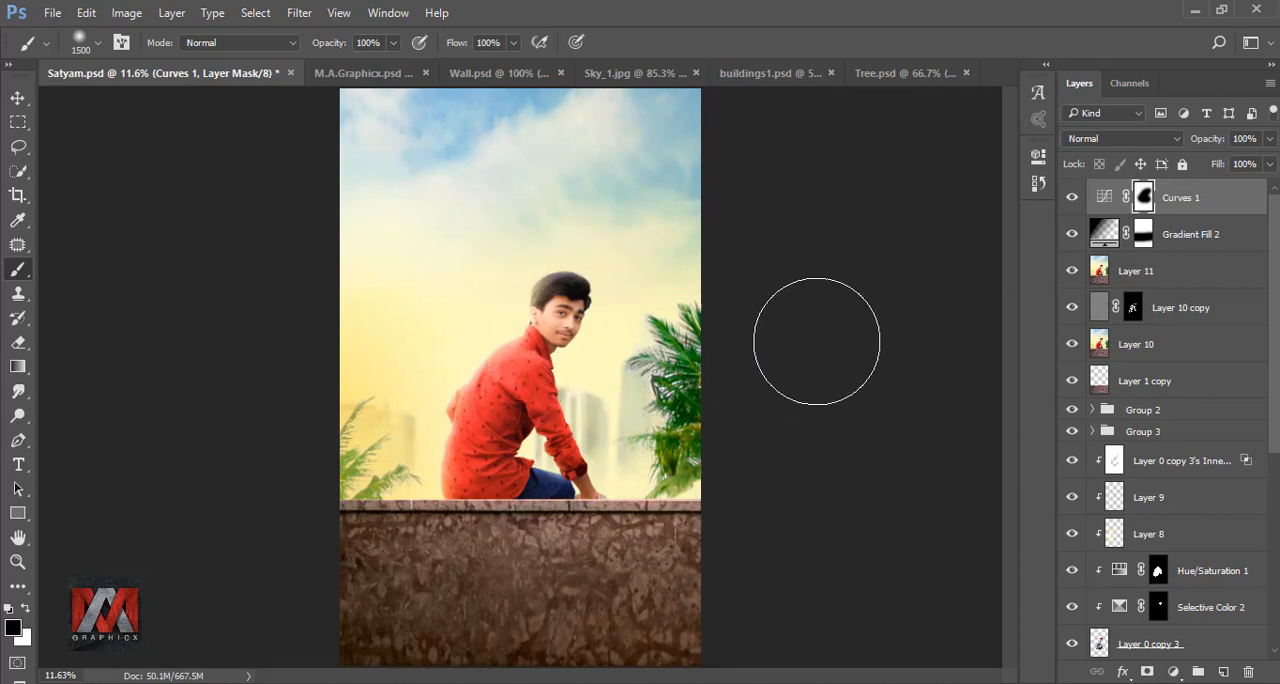
left_click(1072, 199)
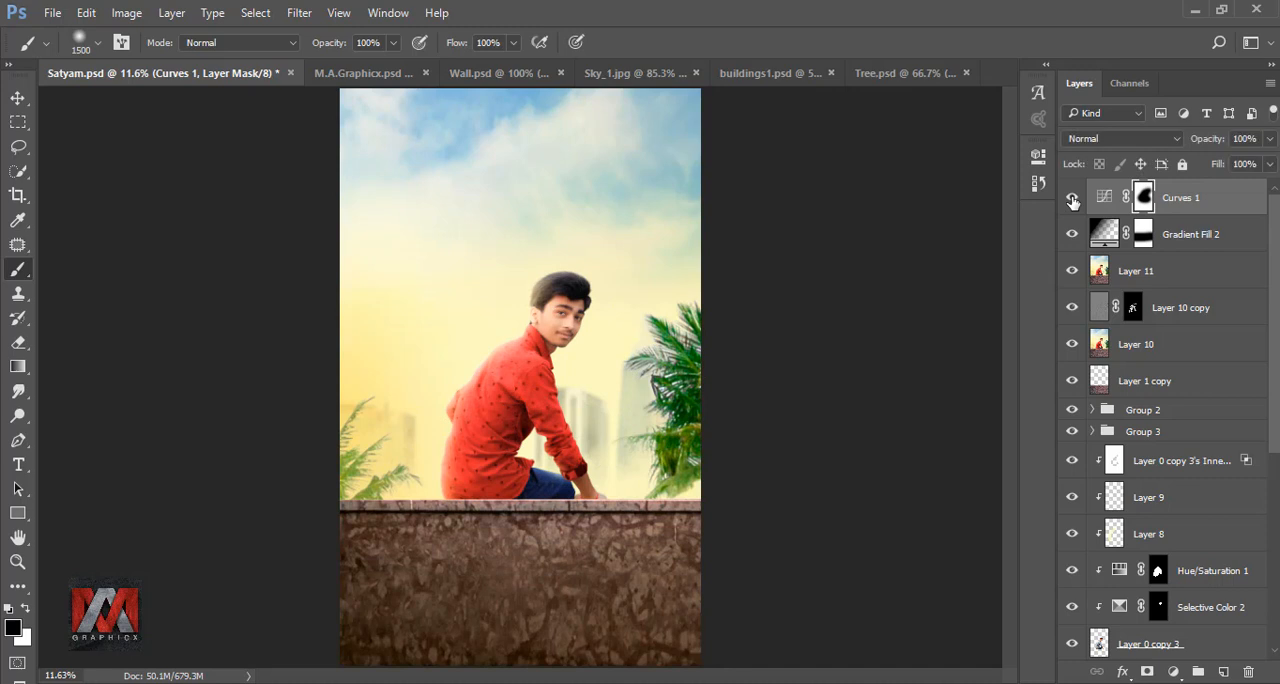
left_click_drag(305, 420, 655, 351)
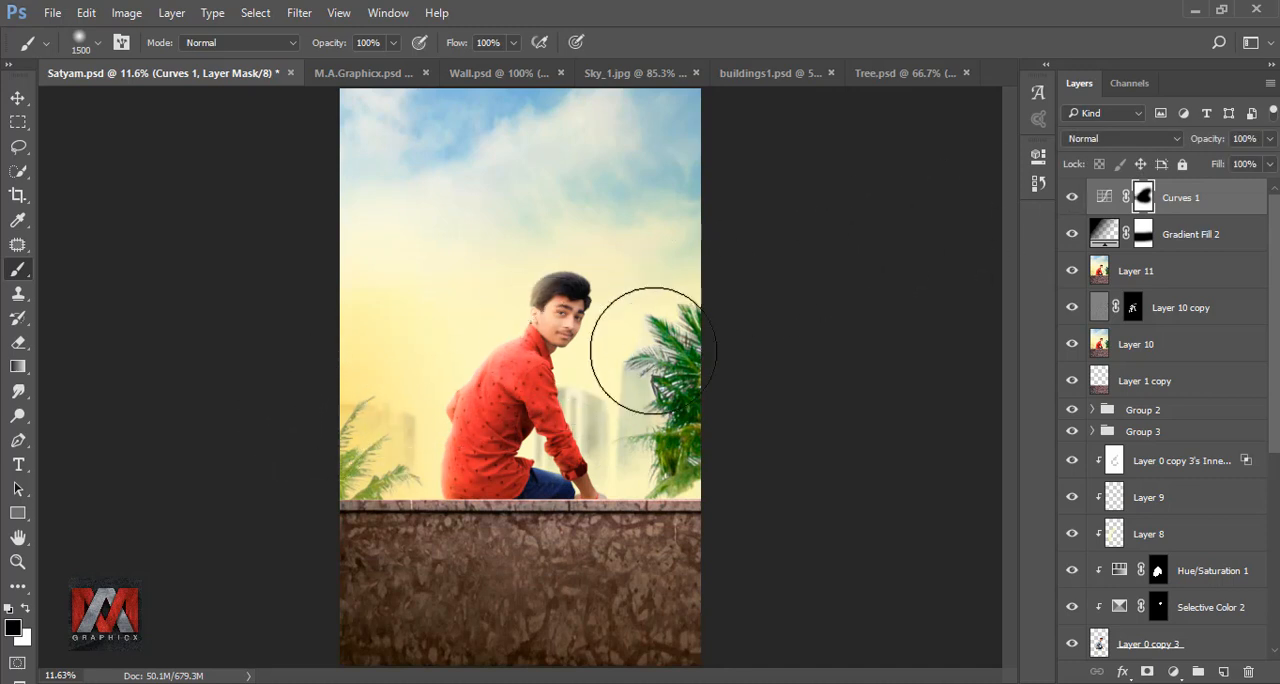
left_click_drag(661, 259, 274, 223)
left_click_drag(454, 135, 307, 148)
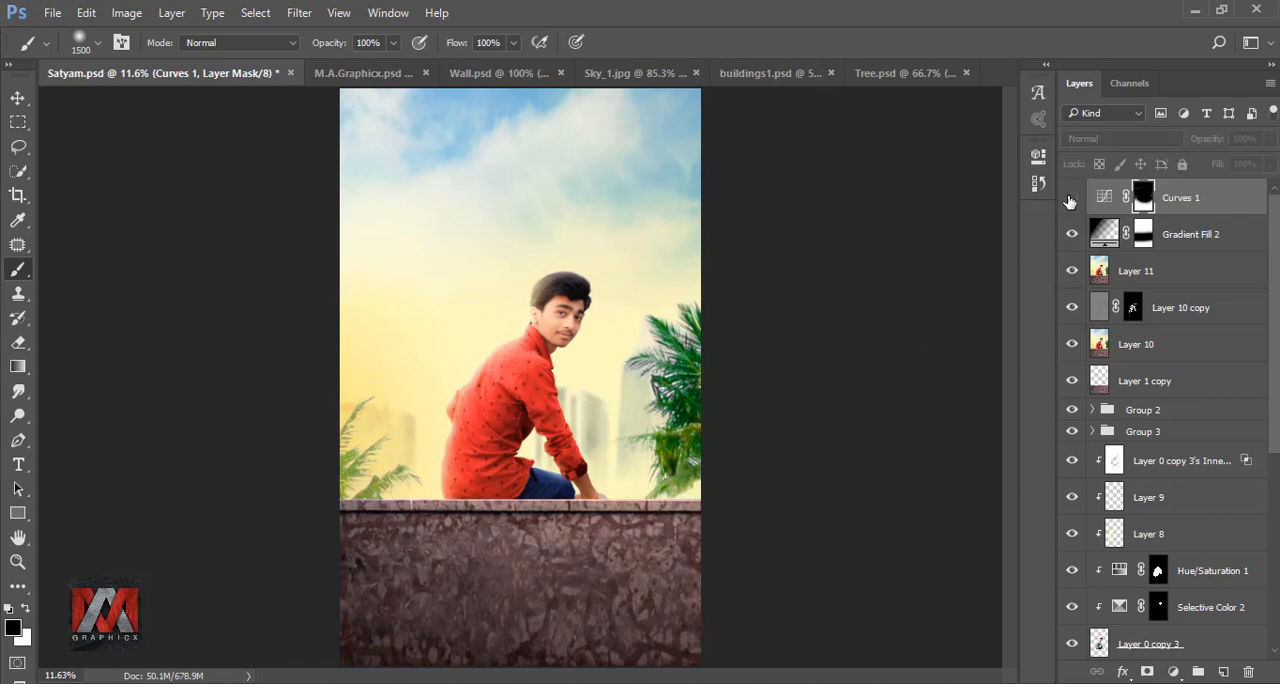
- Bring the Text group from Waiting for you text.psd into Satyam.psd and position it over the poster
left_click(937, 75)
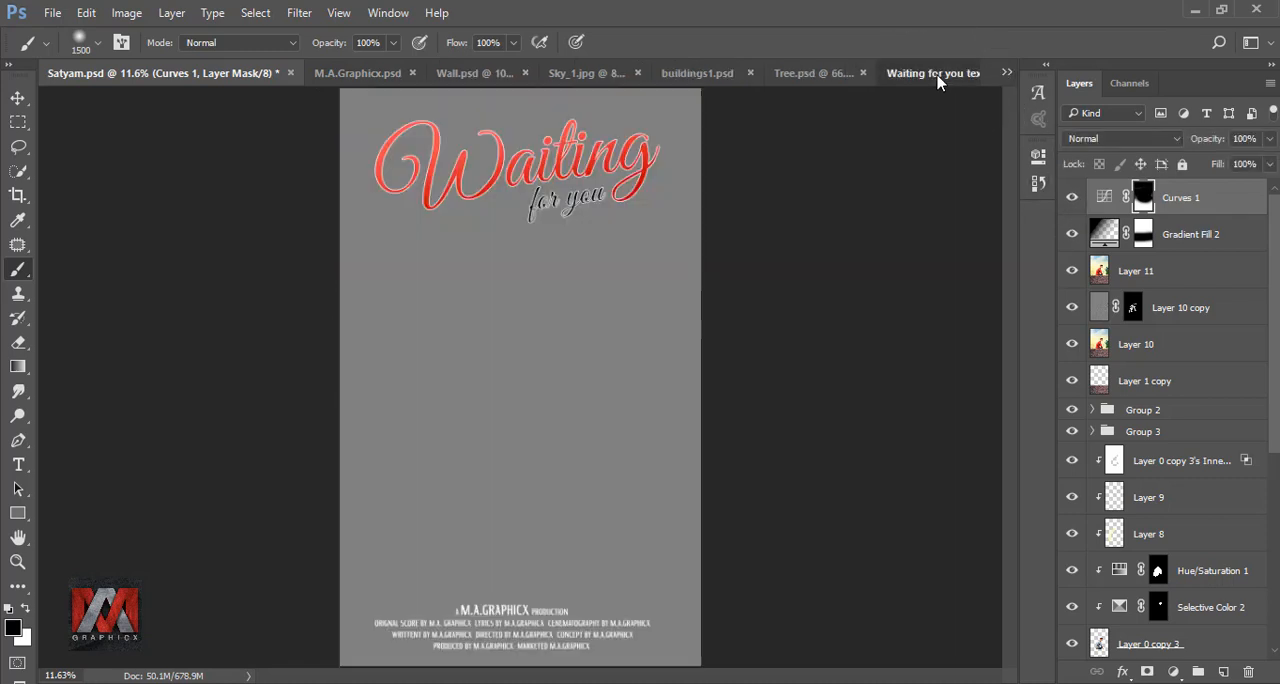
left_click(18, 98)
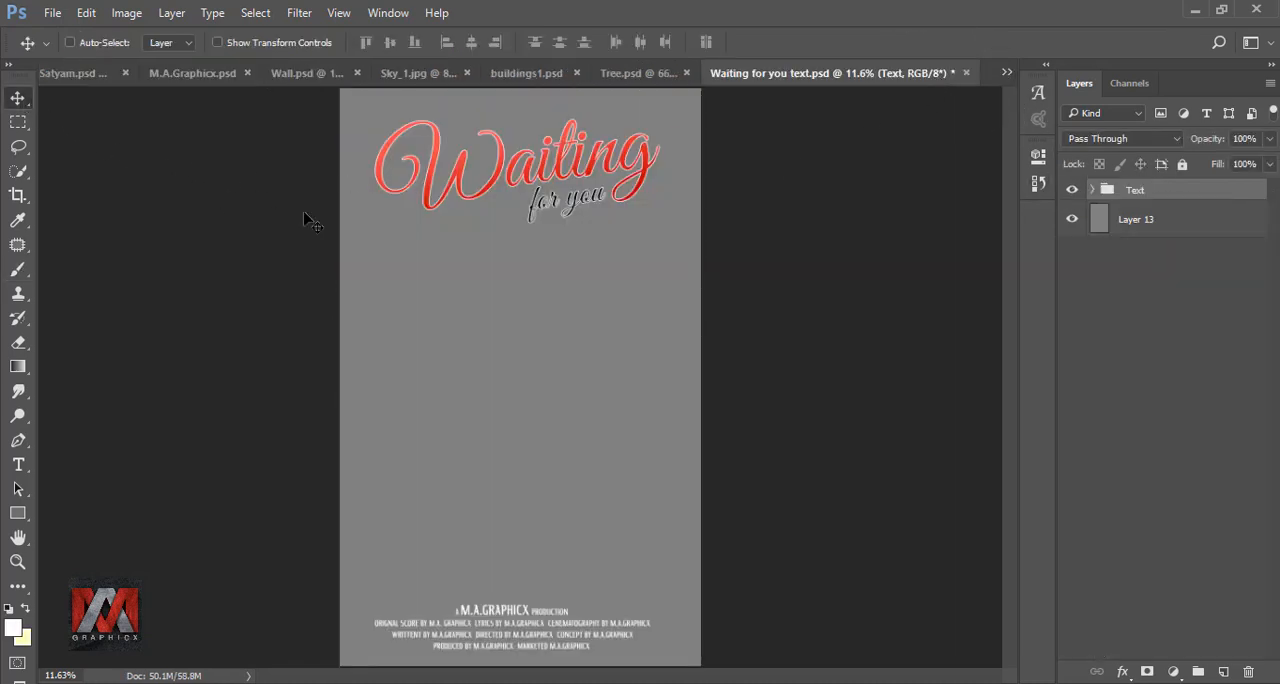
left_click_drag(527, 183, 392, 161)
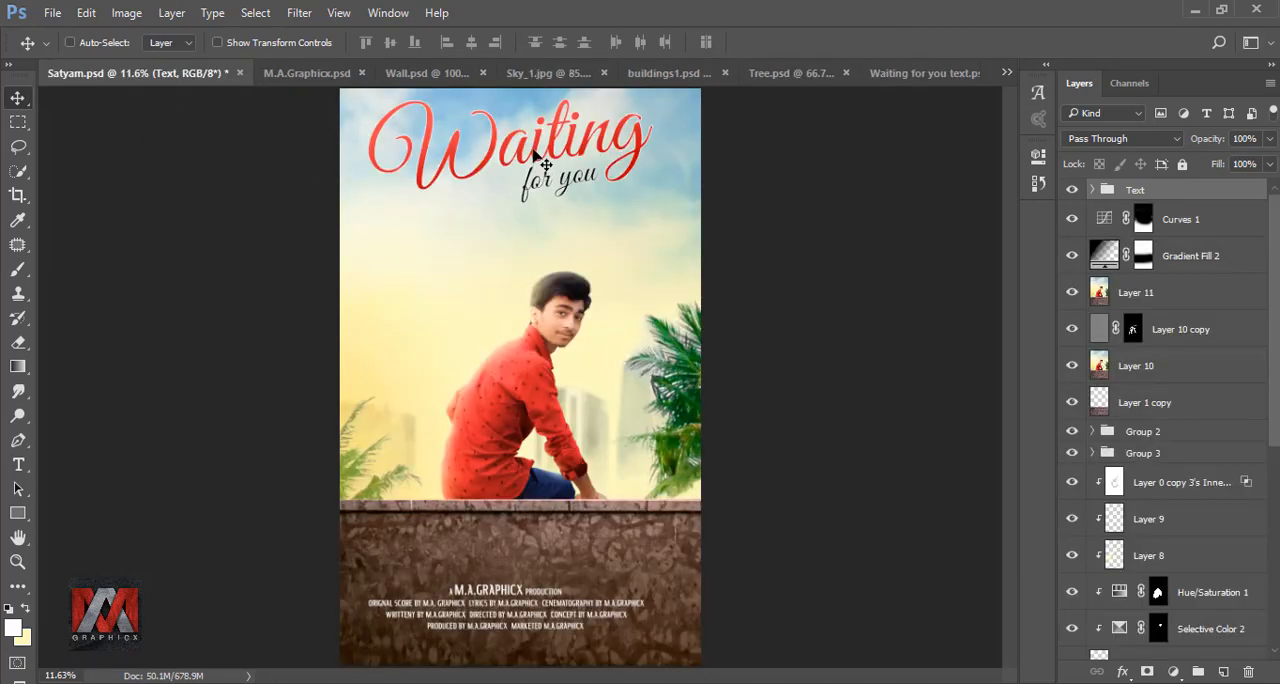
left_click_drag(533, 149, 547, 165)
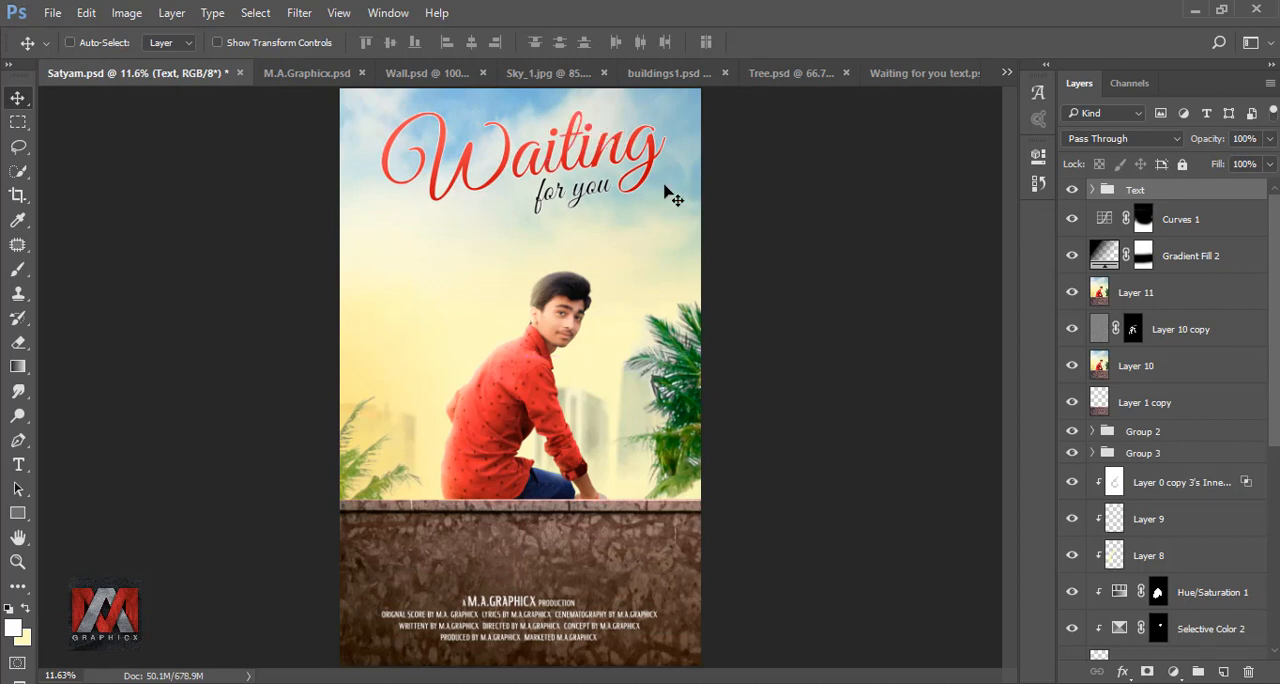
- Center the Text group horizontally on the whole canvas and clear the selection
key("ctrl+a")
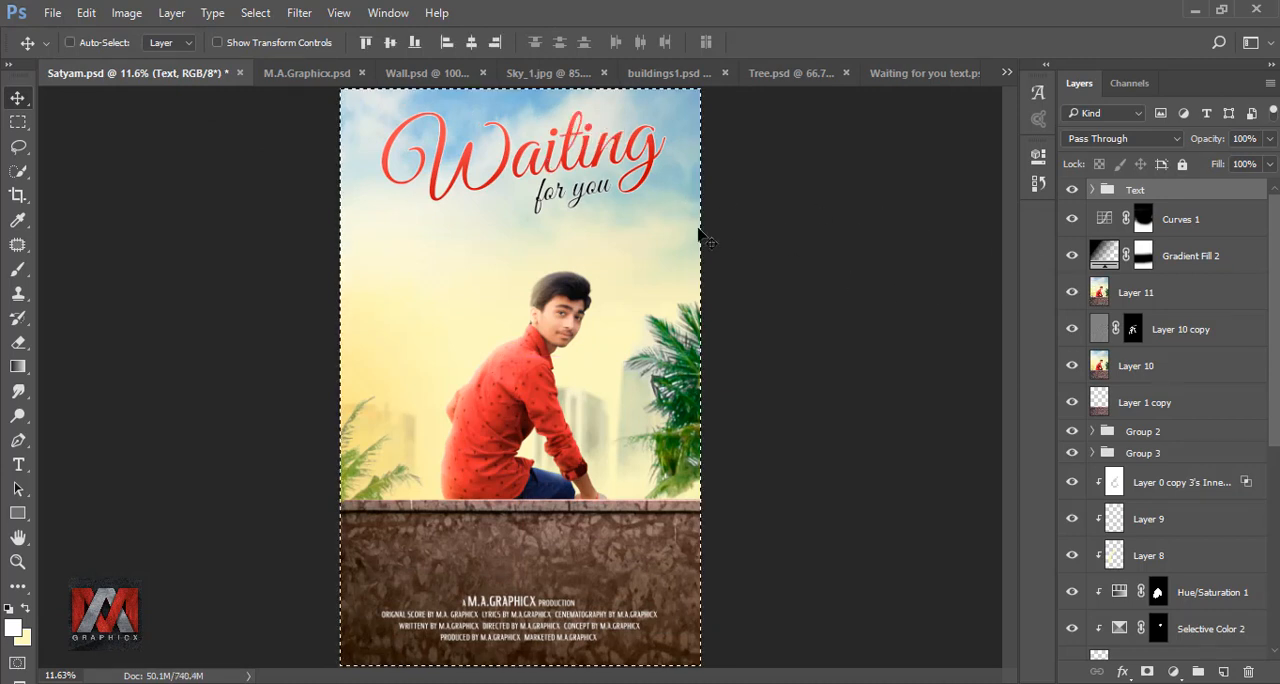
left_click(471, 43)
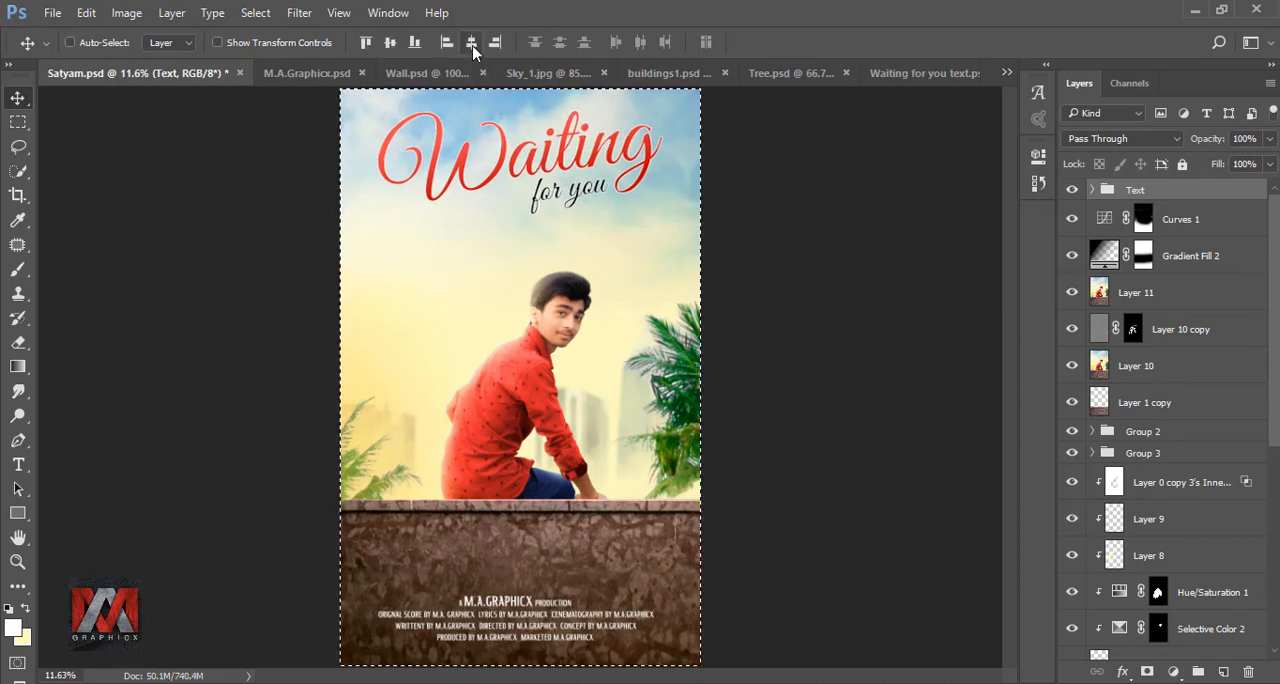
key("ctrl+d")
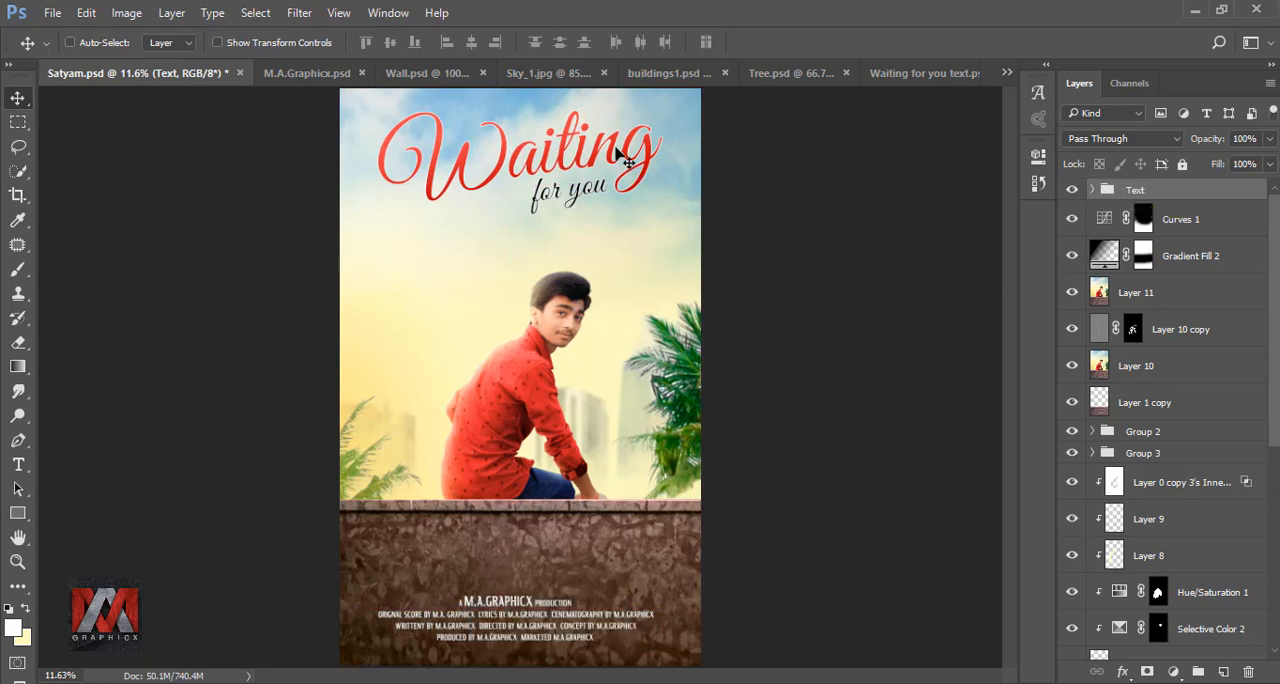
- Move the Text group slightly down so the credits sit nearer the poster's lower edge, and compare with the group hidden
left_click_drag(619, 148, 617, 162)
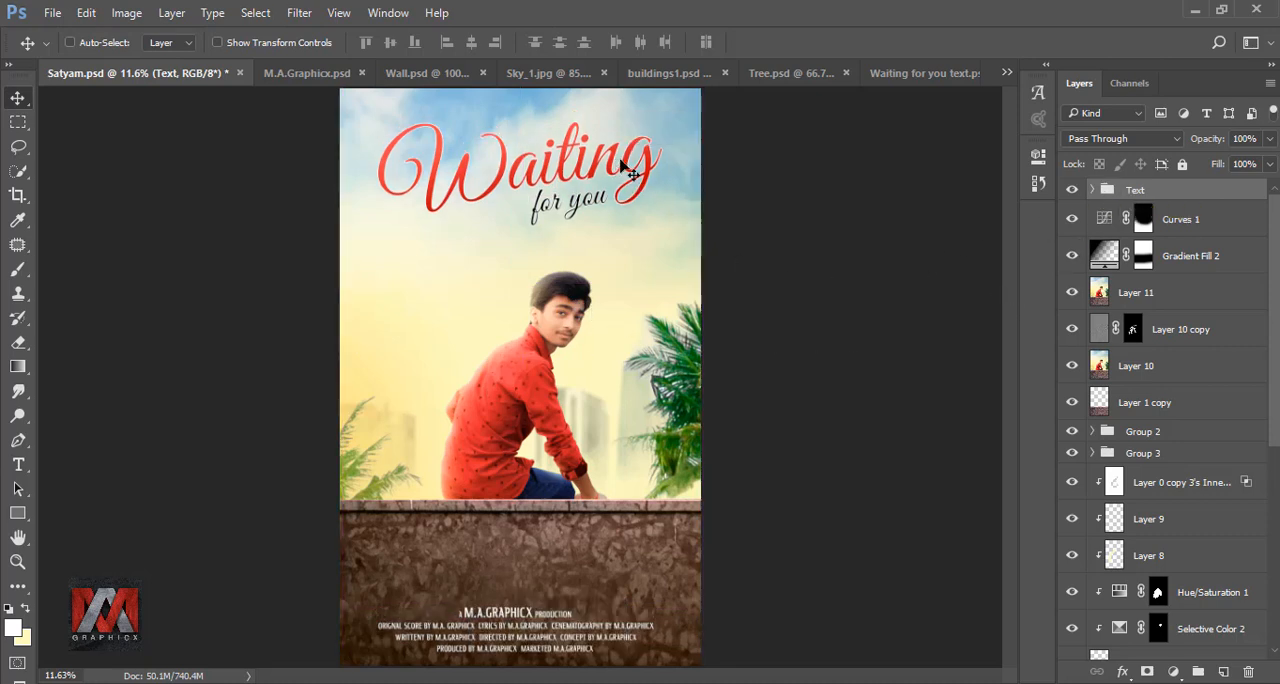
key("shift+Down")
key("shift+Down")
key("shift+Down")
key("Up")
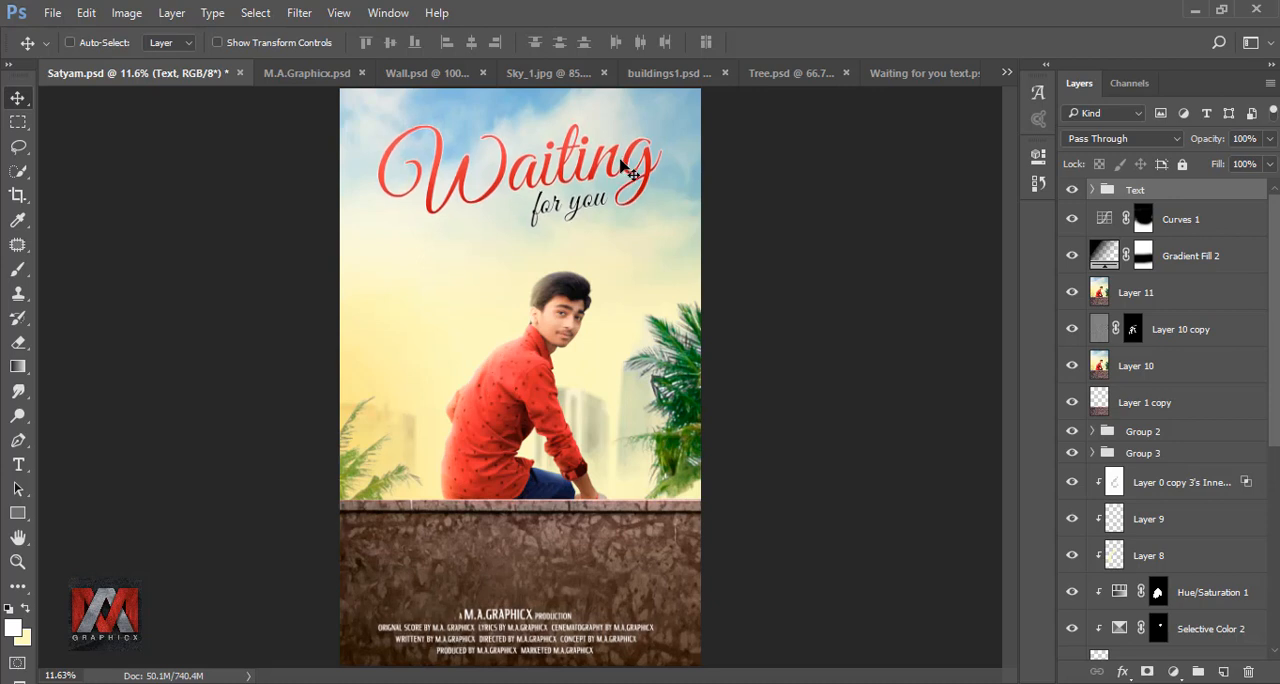
left_click(1071, 190)
left_click(1071, 190)
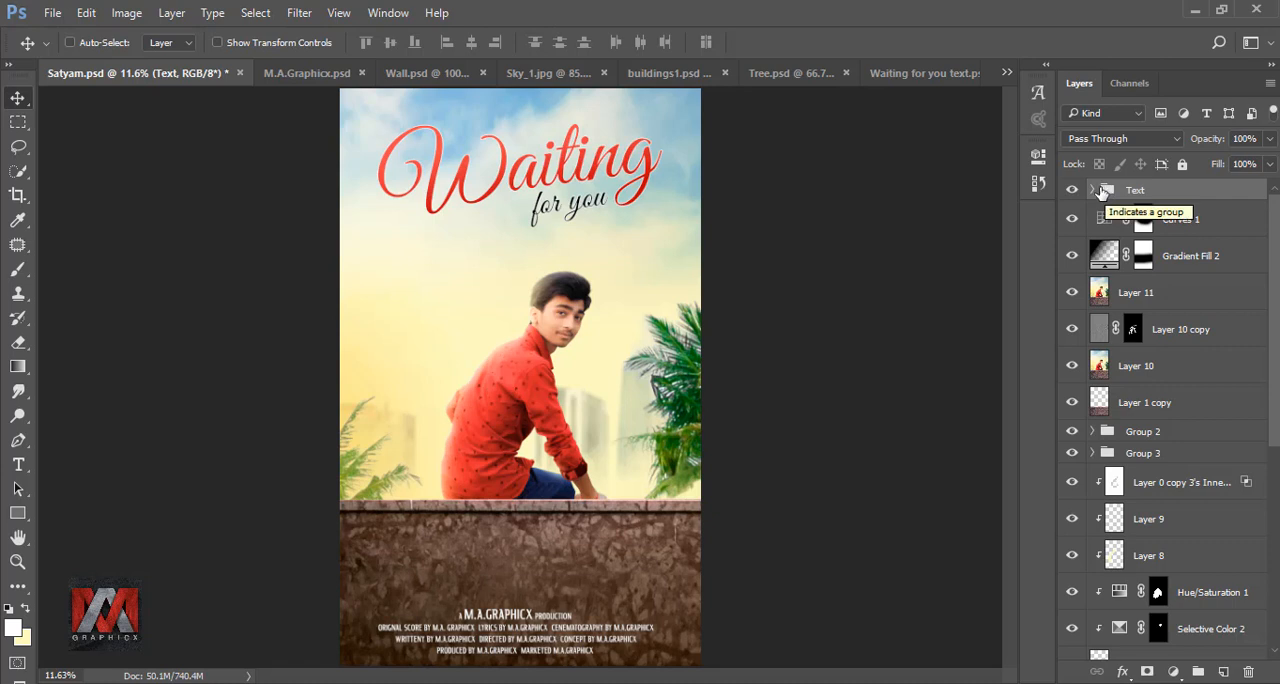
- Nudge only Layer 12, Waiting copy and for you upward within the Text group, and collapse the group
left_click(1091, 190)
left_click(1161, 222)
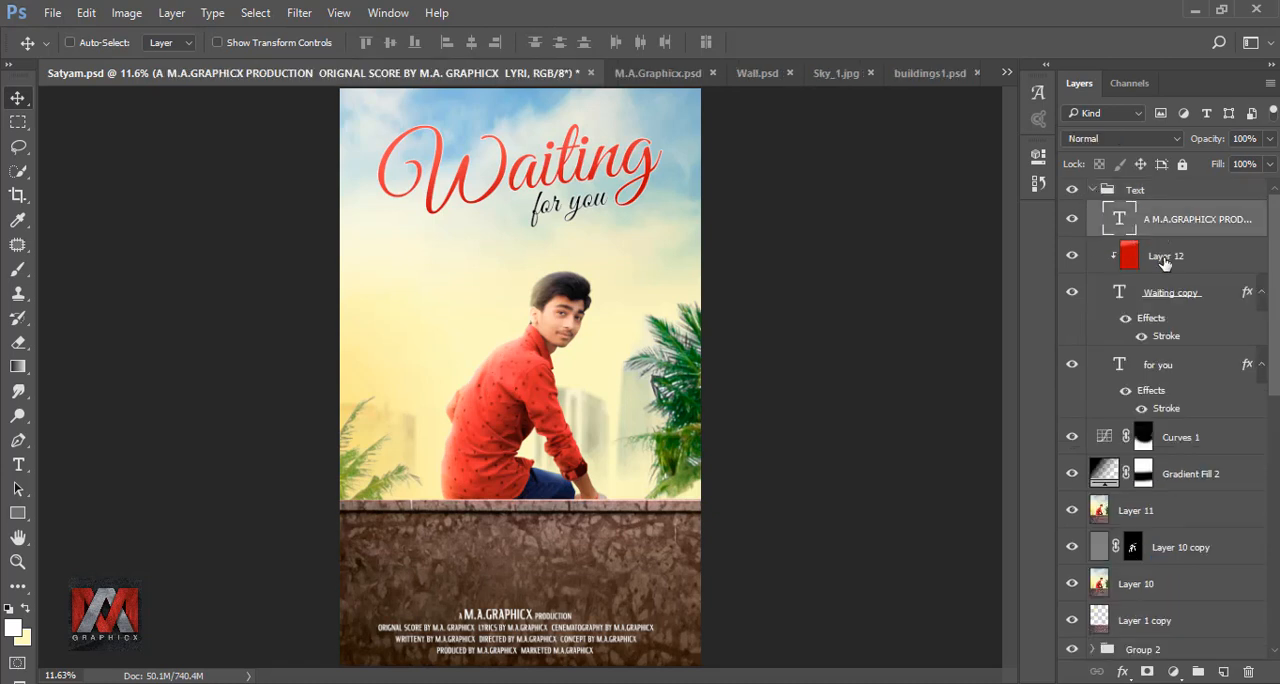
left_click(1160, 255)
left_click(1170, 362, "shift")
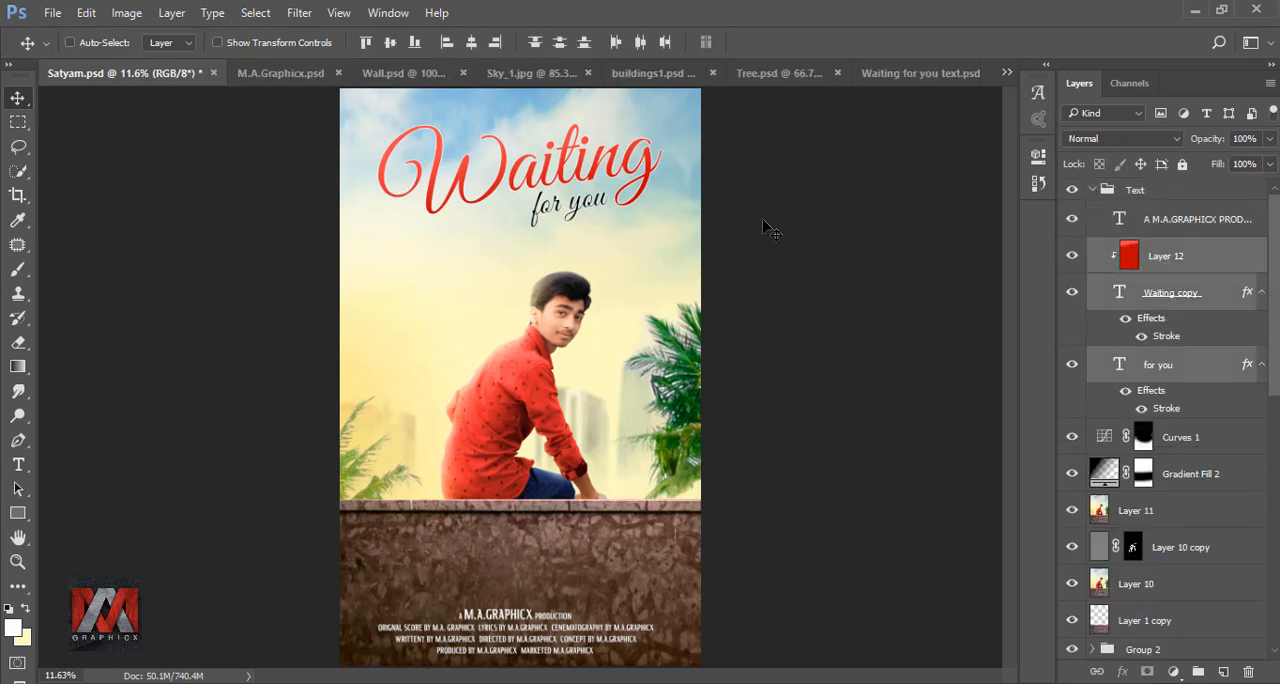
key("shift+Up")
key("shift+Up")
key("shift+Up")
key("shift+Up")
key("shift+Up")
key("shift+Up")
key("shift+Up")
key("shift+Up")
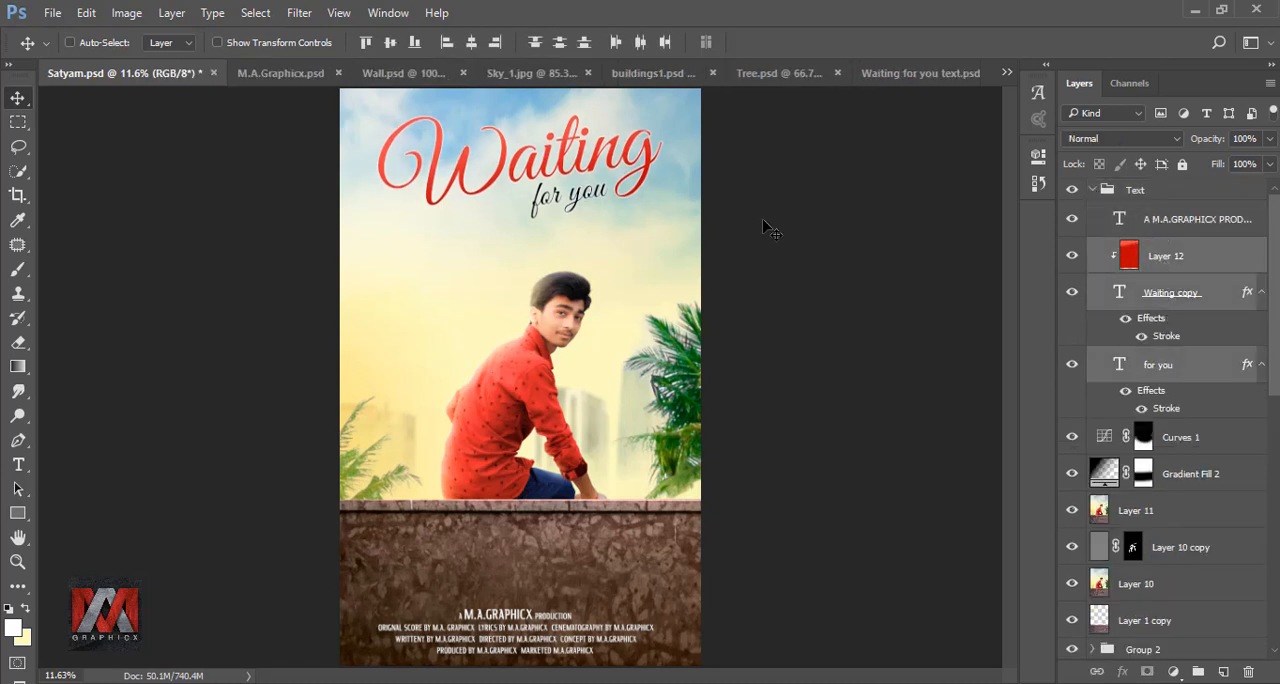
left_click(1093, 193)
left_click(1091, 190)
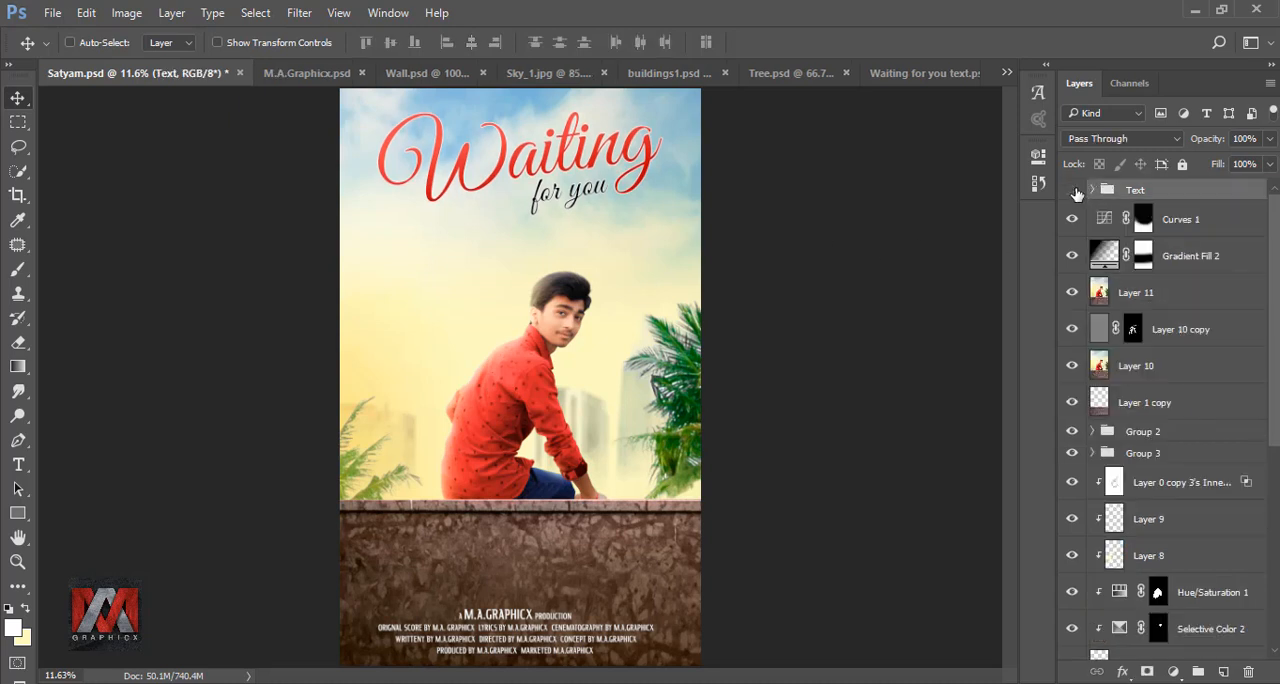
left_click(1073, 191)
left_click(1073, 191)
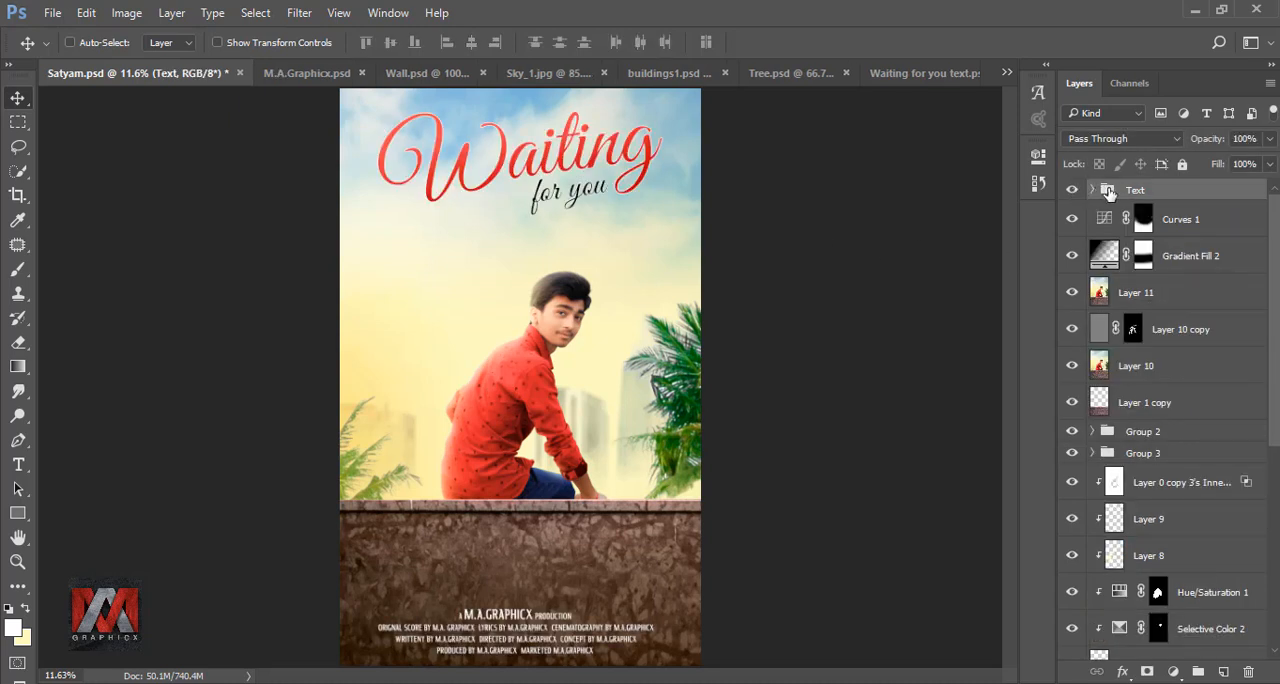